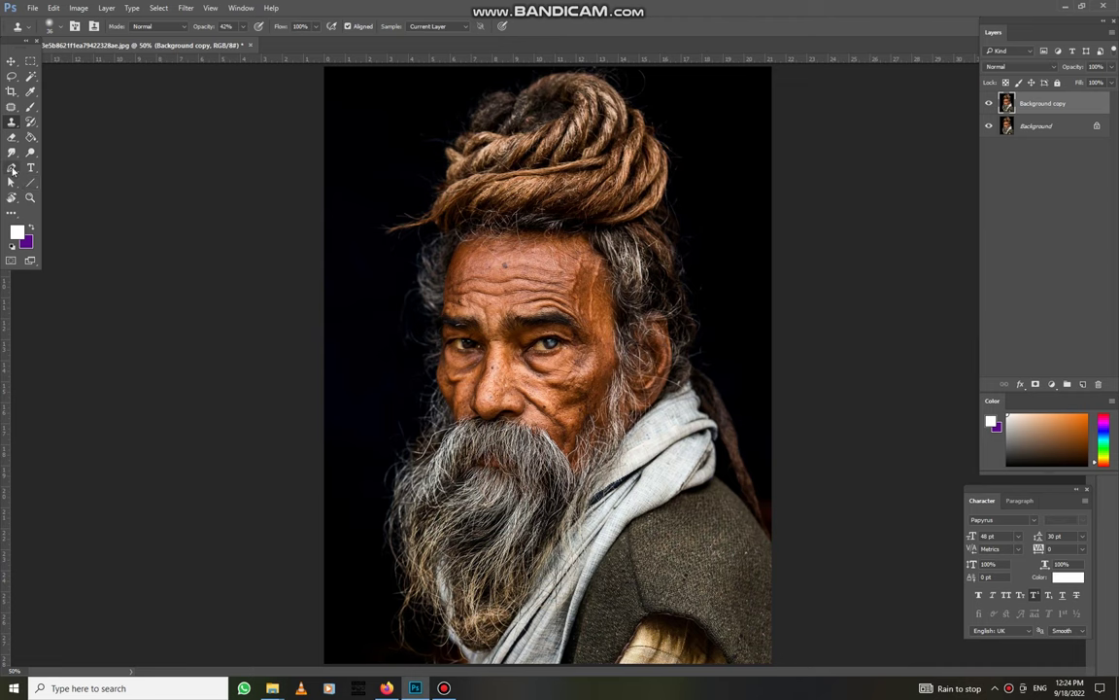
Select the Pen tool for drawing a precise outline path
{"action": "left_click", "coordinate": [11, 169]}
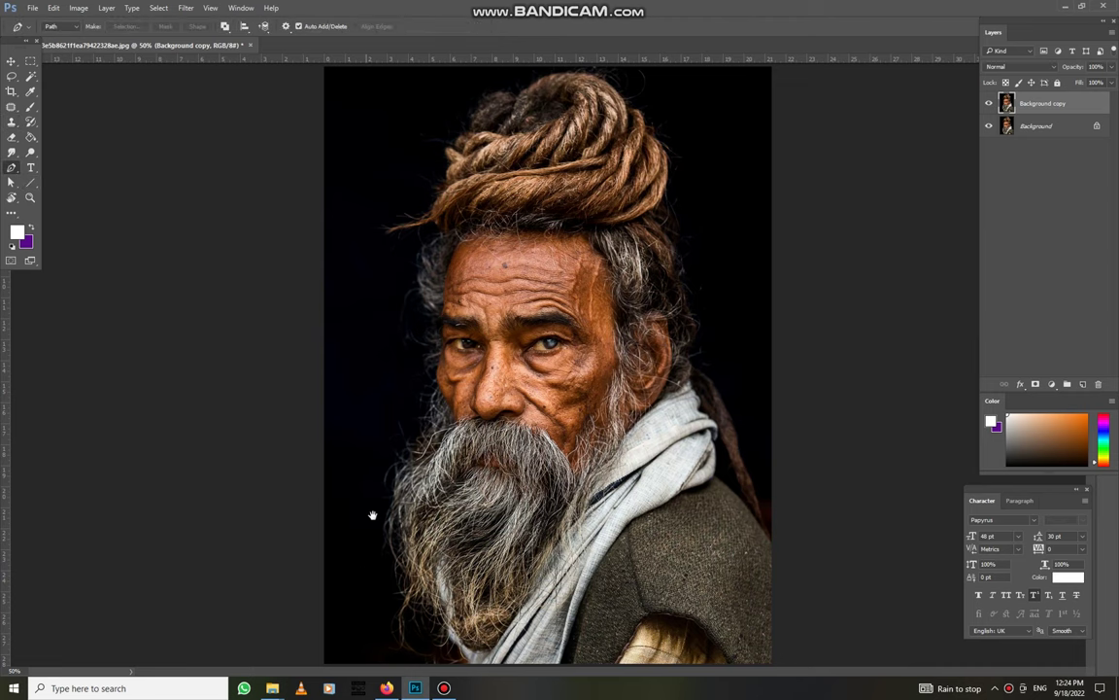
Trace the Pen path around the man's face, forehead, hair and the top of his bun
{"action": "scroll", "coordinate": [372, 515], "scroll_direction": "up", "scroll_amount": 1}
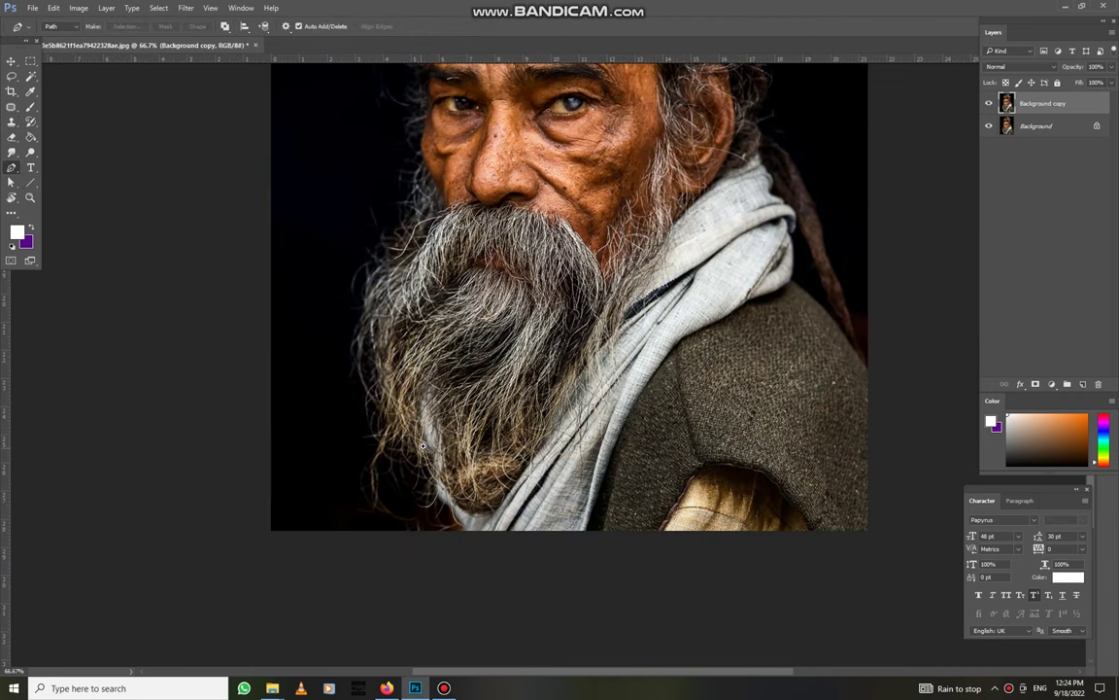
{"action": "scroll", "coordinate": [423, 445], "scroll_direction": "up", "scroll_amount": 1}
{"action": "scroll", "coordinate": [462, 557], "scroll_direction": "up", "scroll_amount": 2}
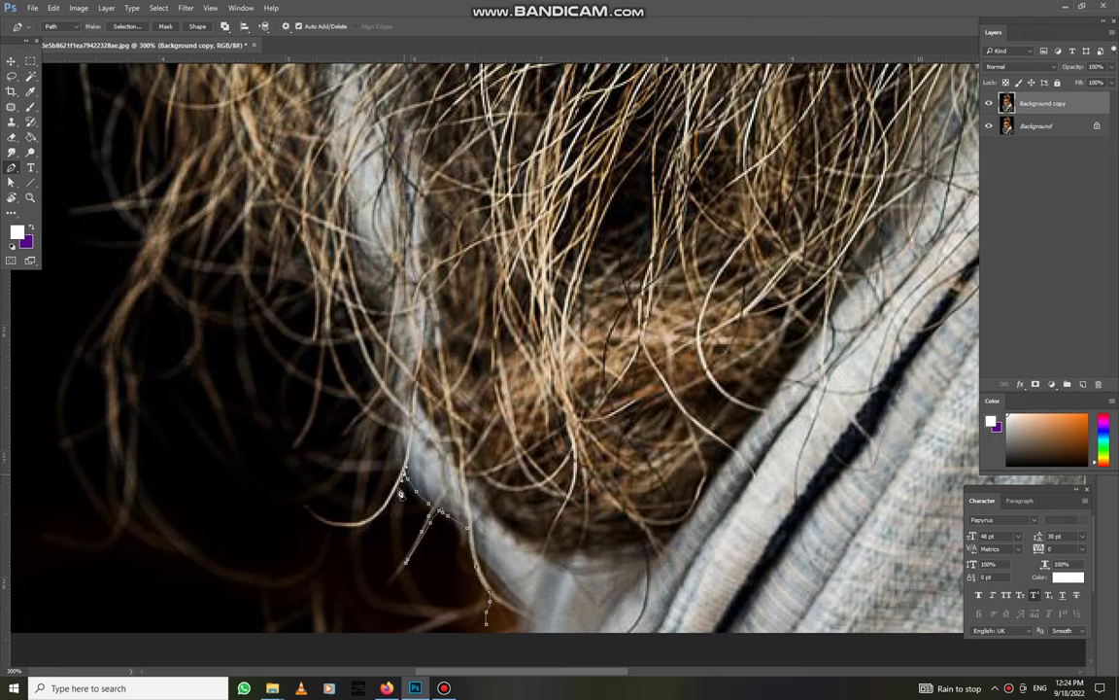
{"action": "scroll", "coordinate": [395, 483], "scroll_direction": "down", "scroll_amount": 2}
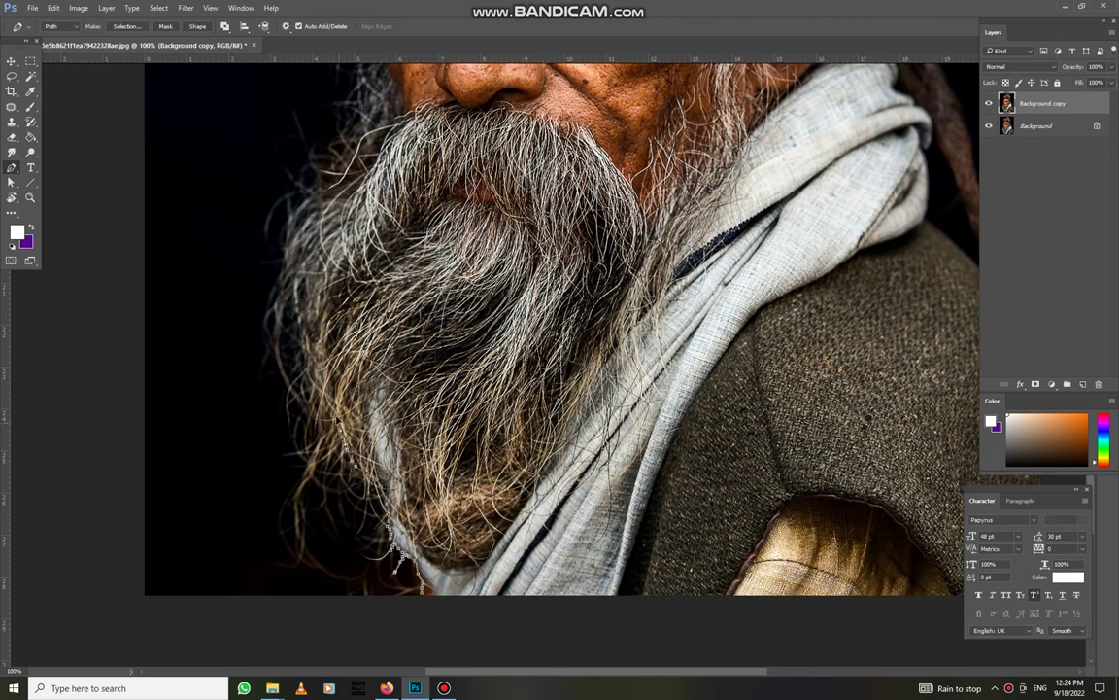
{"action": "left_click_drag", "start_coordinate": [324, 301], "coordinate": [367, 372]}
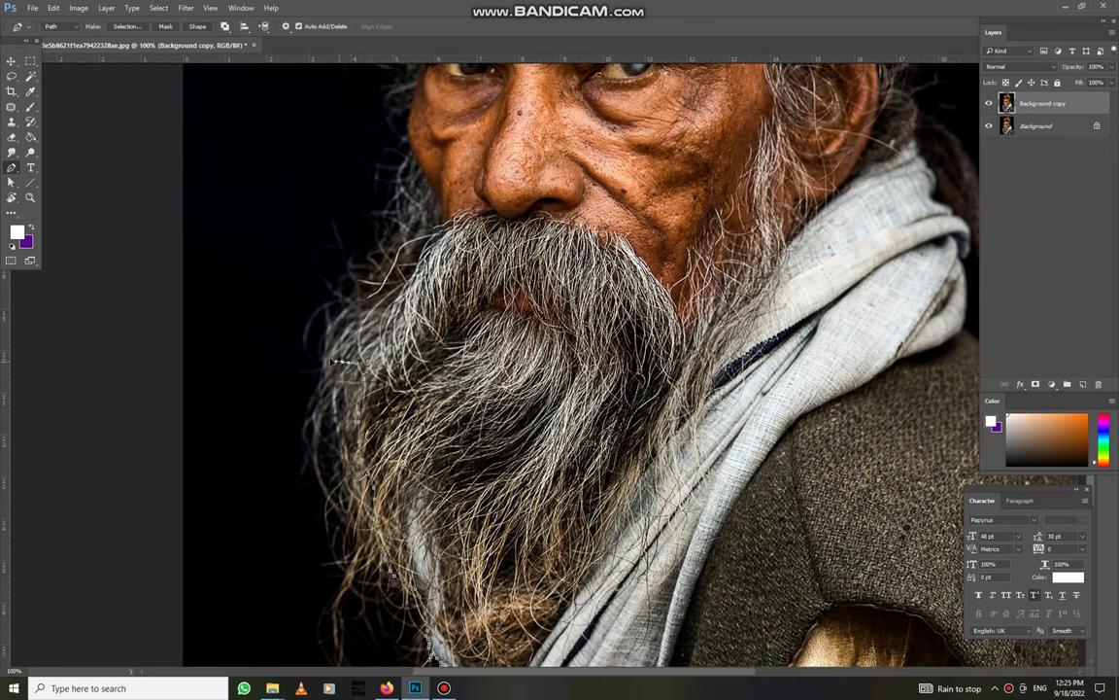
{"action": "left_click_drag", "start_coordinate": [399, 283], "coordinate": [406, 480]}
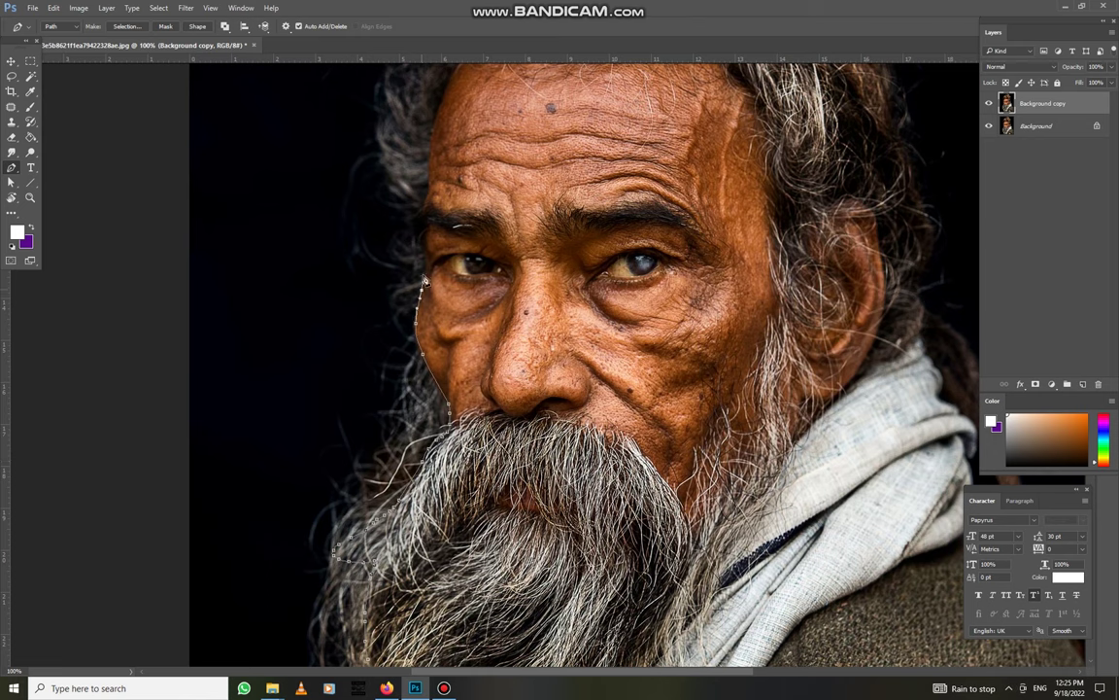
{"action": "left_click_drag", "start_coordinate": [423, 231], "coordinate": [408, 431]}
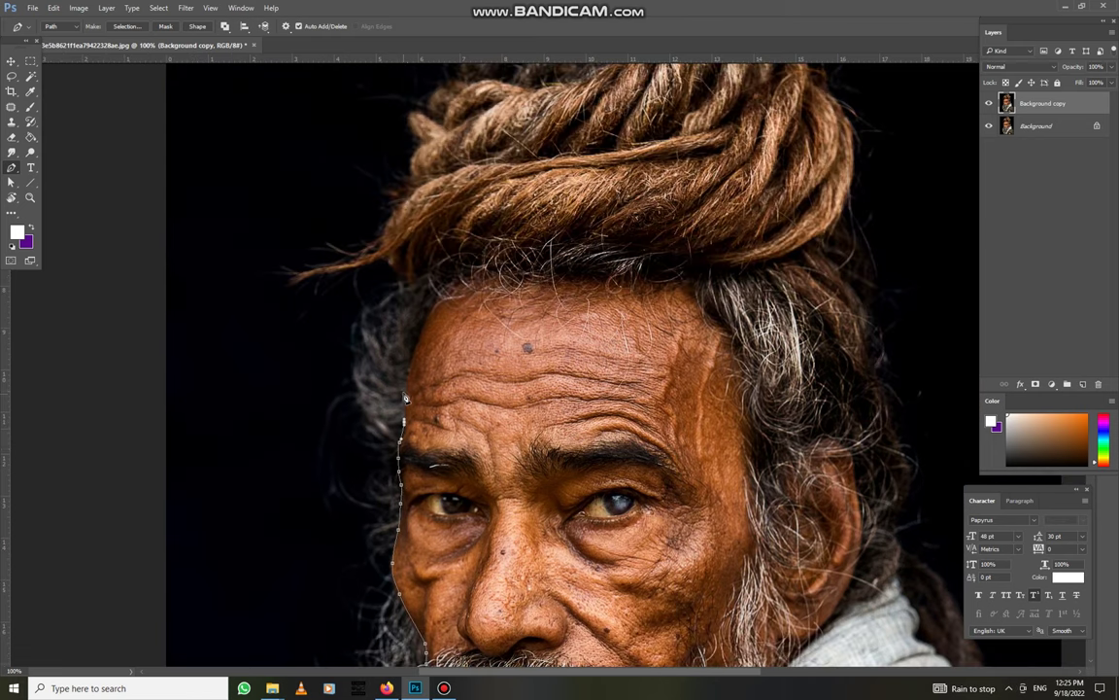
{"action": "left_click_drag", "start_coordinate": [350, 233], "coordinate": [408, 398]}
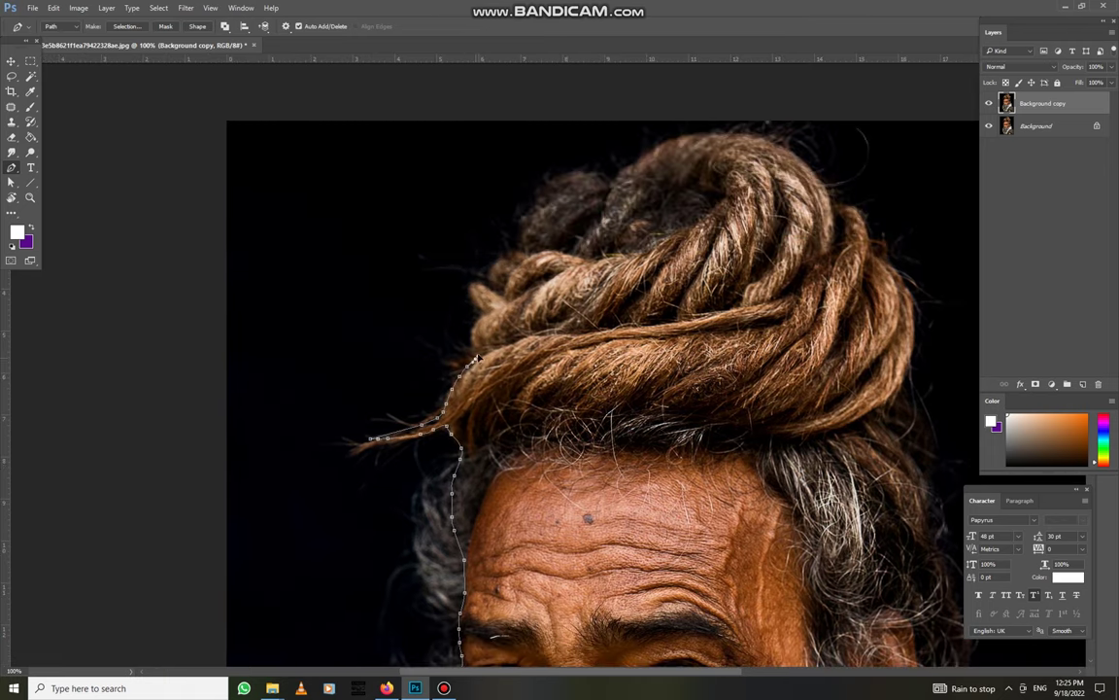
{"action": "left_click_drag", "start_coordinate": [513, 261], "coordinate": [403, 325]}
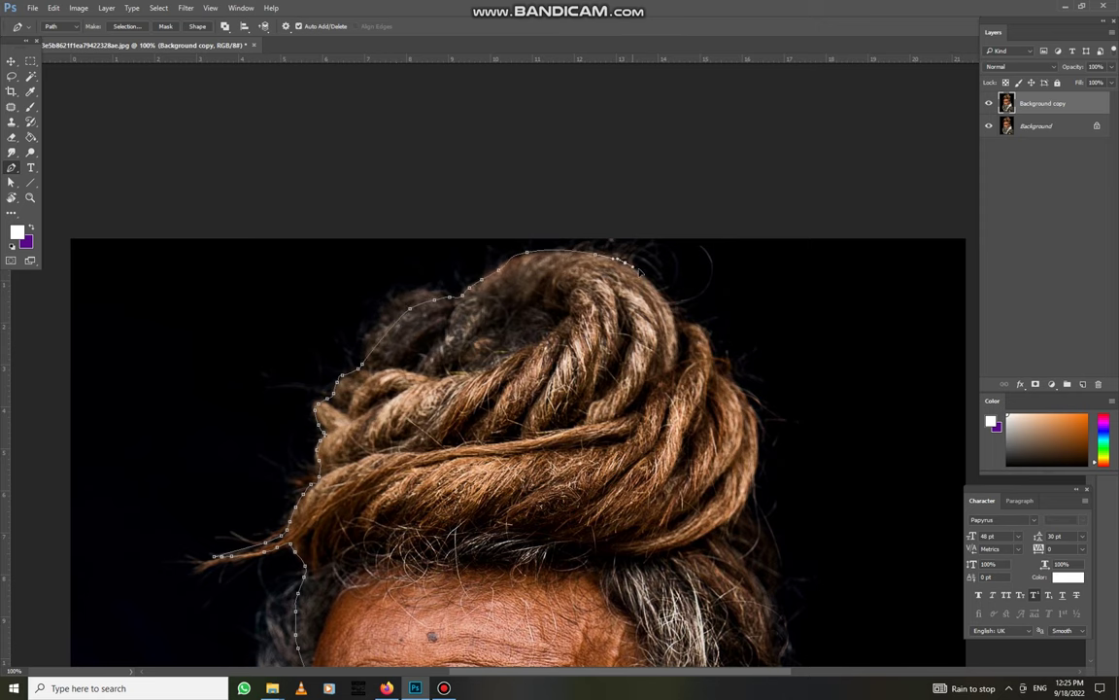
{"action": "left_click_drag", "start_coordinate": [754, 416], "coordinate": [629, 309]}
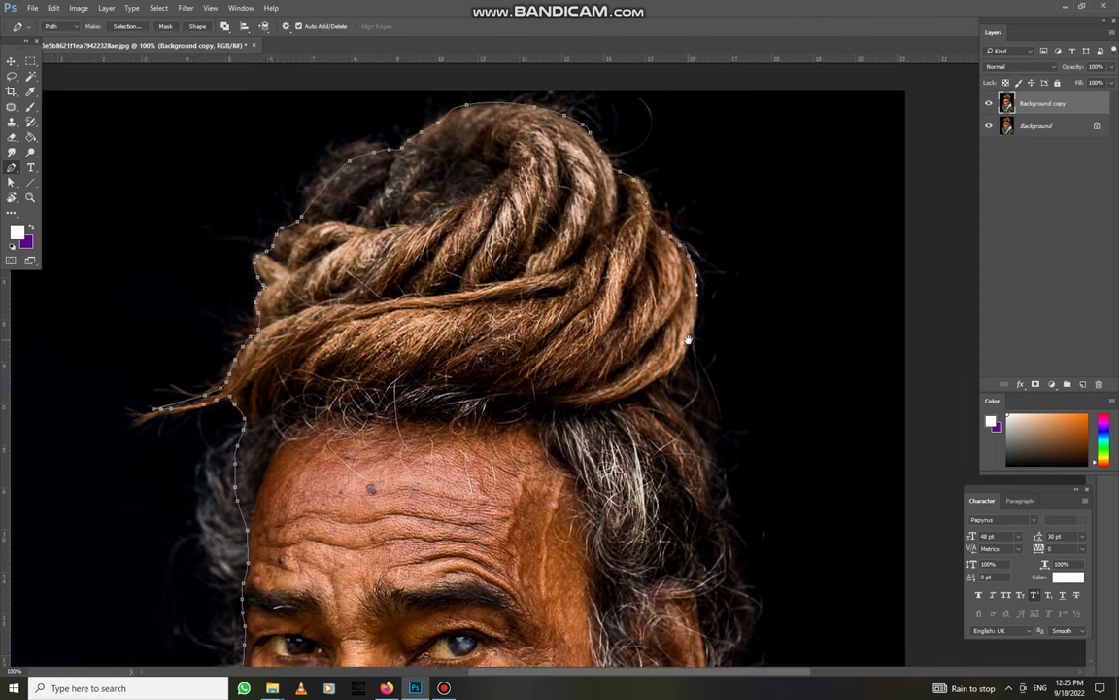
Continue the path down the beard and scarf, then convert it into a selection
{"action": "scroll", "coordinate": [628, 377], "scroll_direction": "down", "scroll_amount": 3}
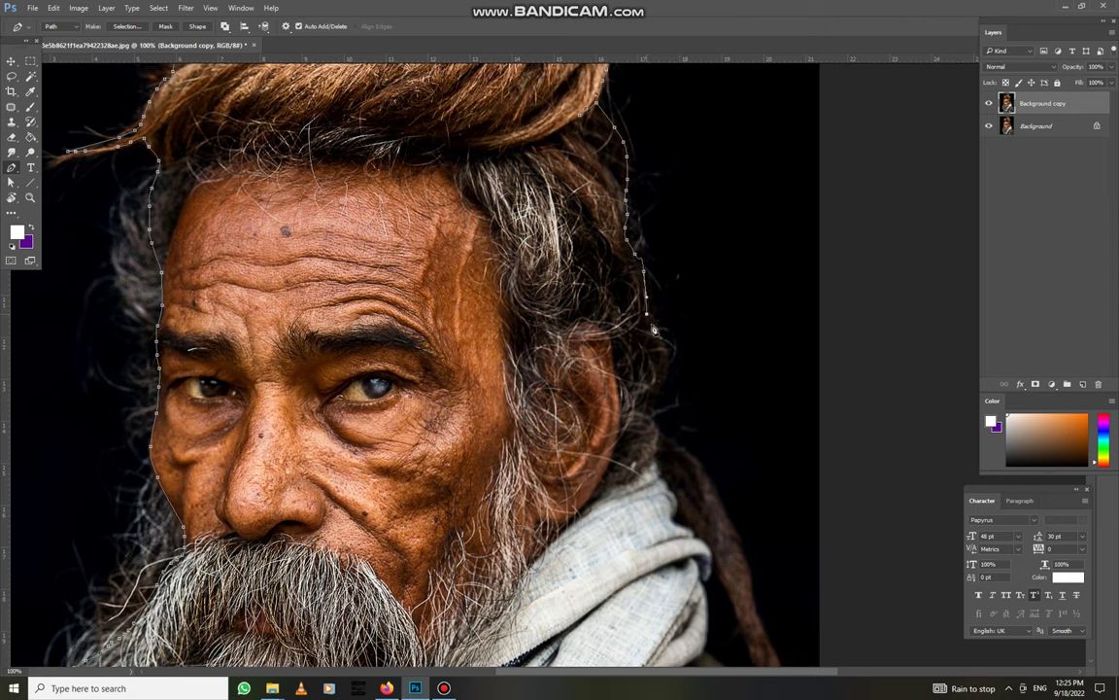
{"action": "left_click_drag", "start_coordinate": [649, 406], "coordinate": [573, 236]}
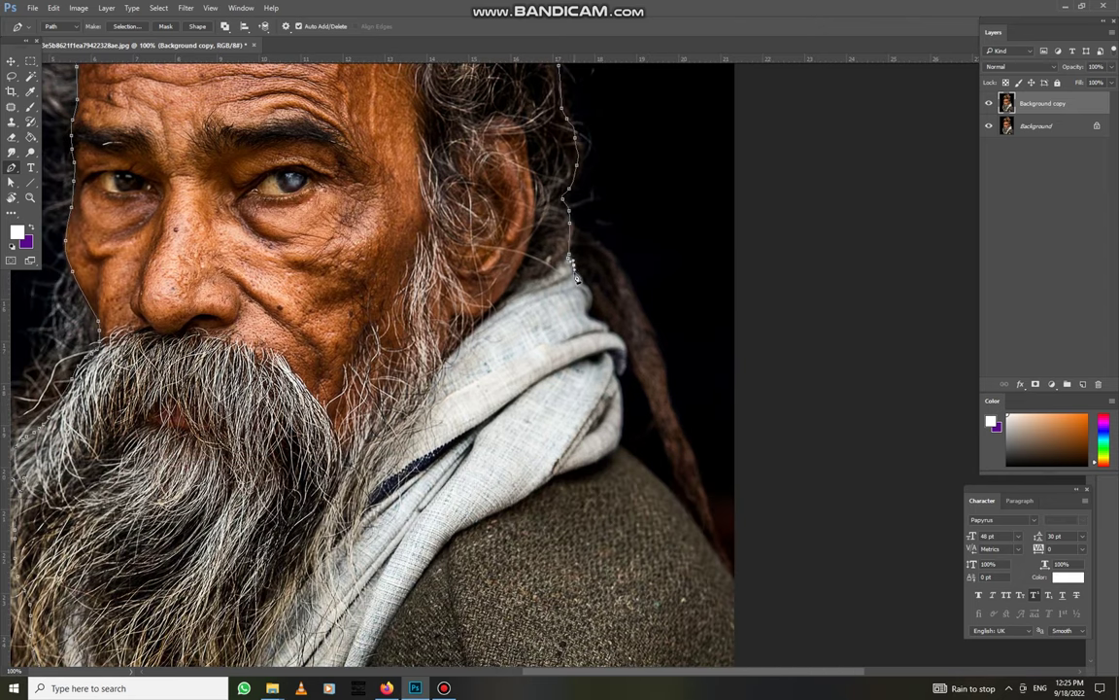
{"action": "scroll", "coordinate": [621, 415], "scroll_direction": "down", "scroll_amount": 3}
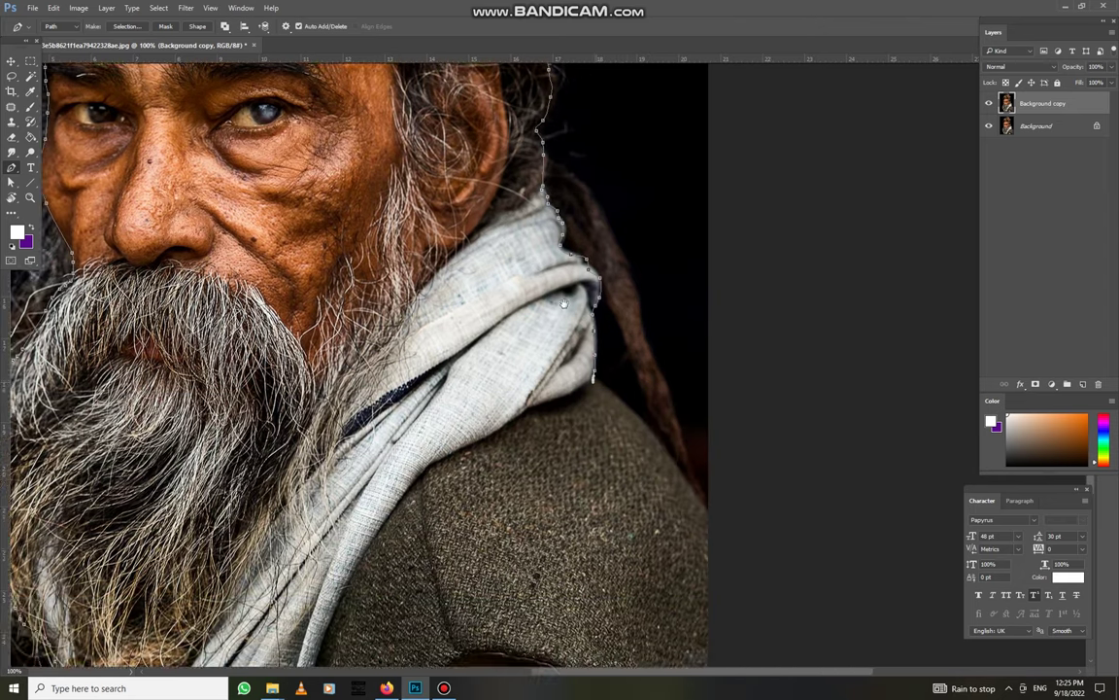
{"action": "scroll", "coordinate": [621, 415], "scroll_direction": "down", "scroll_amount": 3}
{"action": "key", "text": "ctrl+minus"}
{"action": "key", "text": "ctrl+minus"}
{"action": "key", "text": "ctrl+minus"}
{"action": "key", "text": "ctrl+minus"}
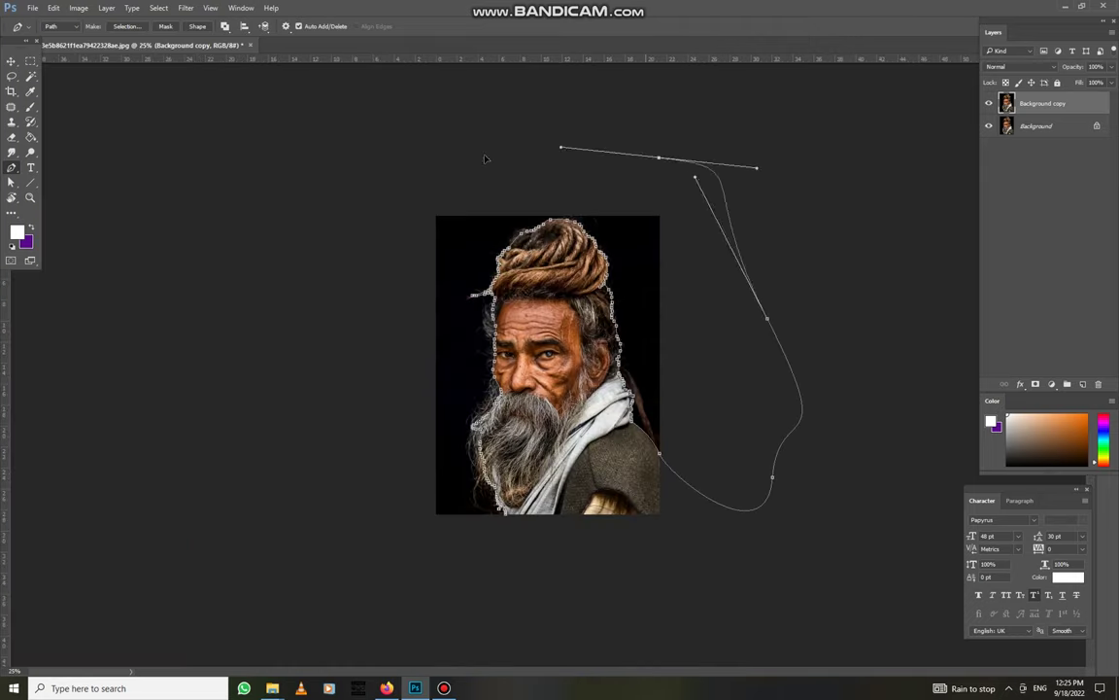
{"action": "key", "text": "ctrl+Return"}
Feather the traced selection around the man
{"action": "key", "text": "ctrl+plus"}
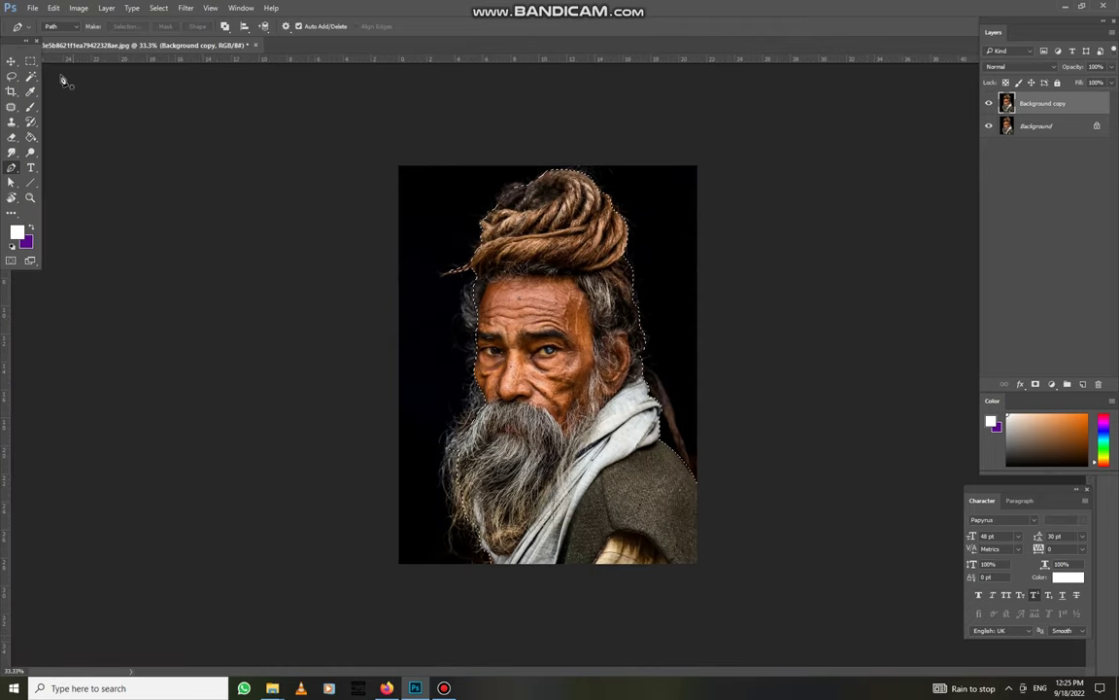
{"action": "left_click", "coordinate": [30, 74]}
{"action": "right_click", "coordinate": [486, 281]}
{"action": "left_click", "coordinate": [518, 479]}
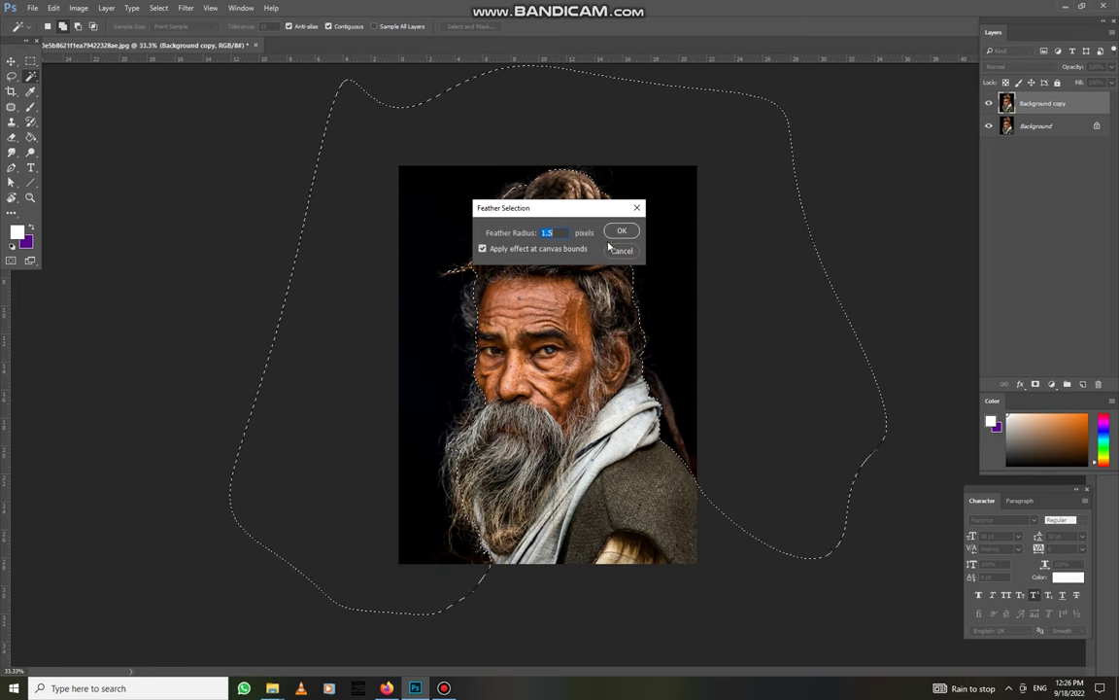
{"action": "key", "text": "Return"}
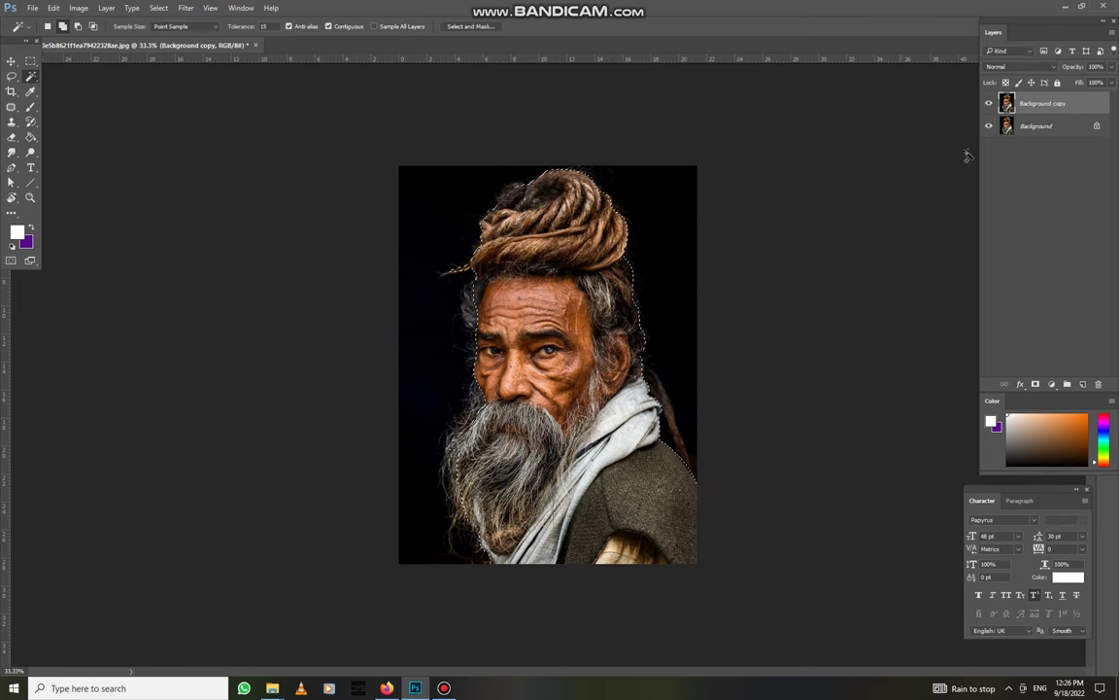
Add a new Layer 1, delete the inverted black backdrop, deselect, and select Layer 1
{"action": "key", "text": "ctrl+shift+alt+n"}
{"action": "key", "text": "g"}
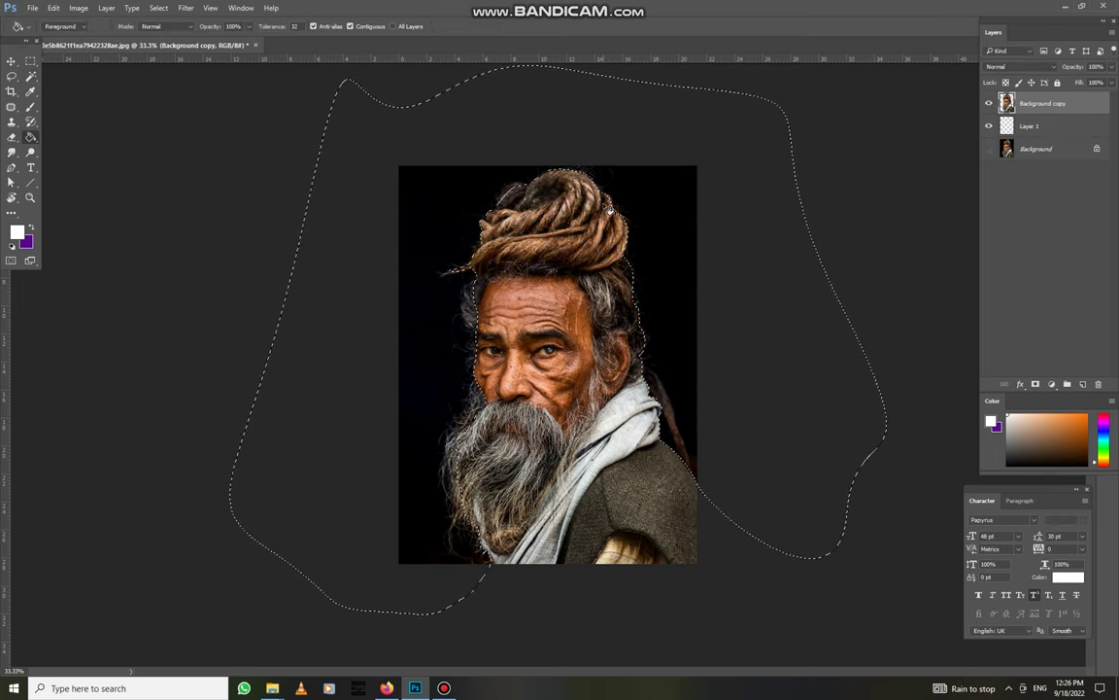
{"action": "key", "text": "Delete"}
{"action": "key", "text": "m"}
{"action": "key", "text": "ctrl+d"}
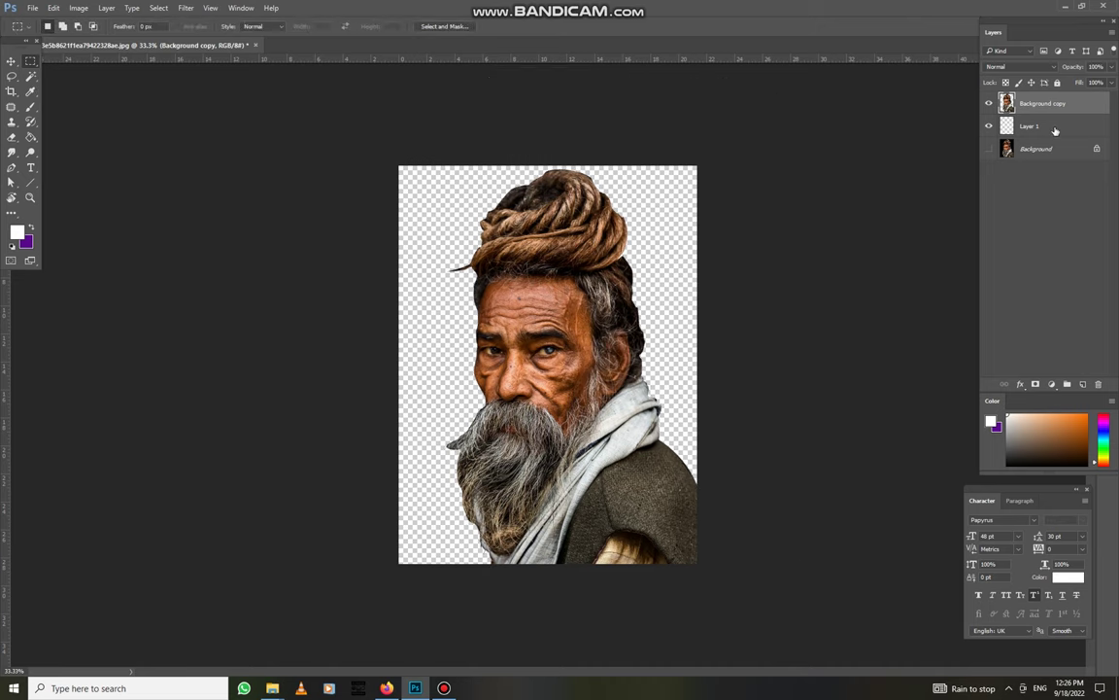
{"action": "left_click", "coordinate": [1055, 130]}
Fill Layer 1 with white and crop-extend the canvas on both left and right sides
{"action": "left_click", "coordinate": [29, 139]}
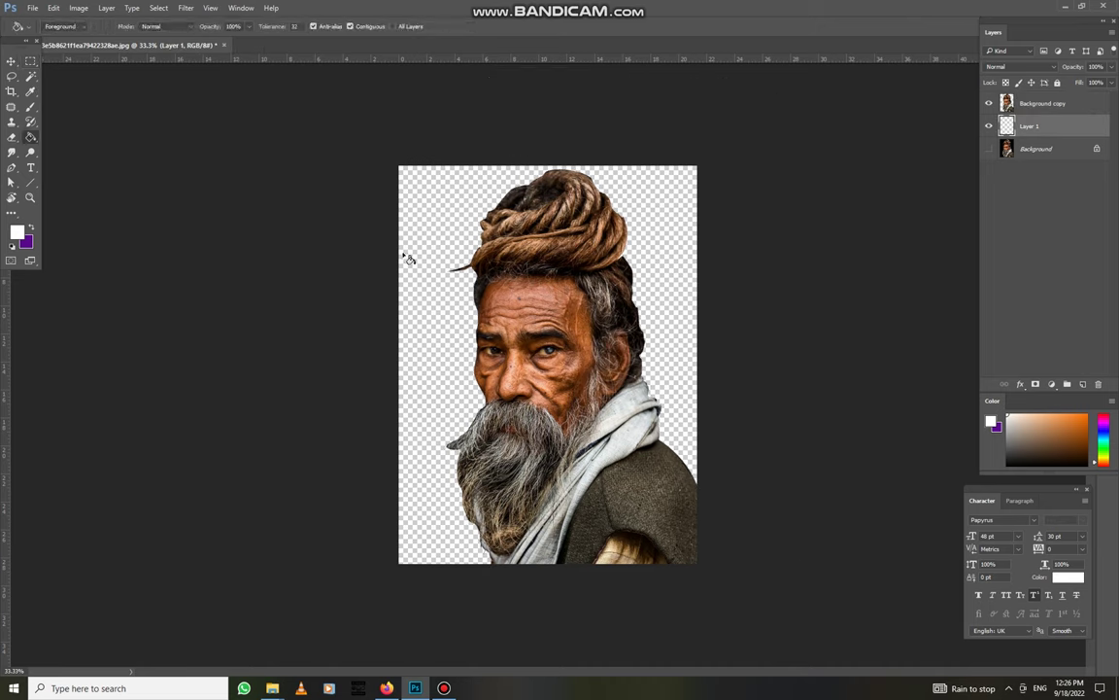
{"action": "left_click", "coordinate": [407, 248]}
{"action": "key", "text": "c"}
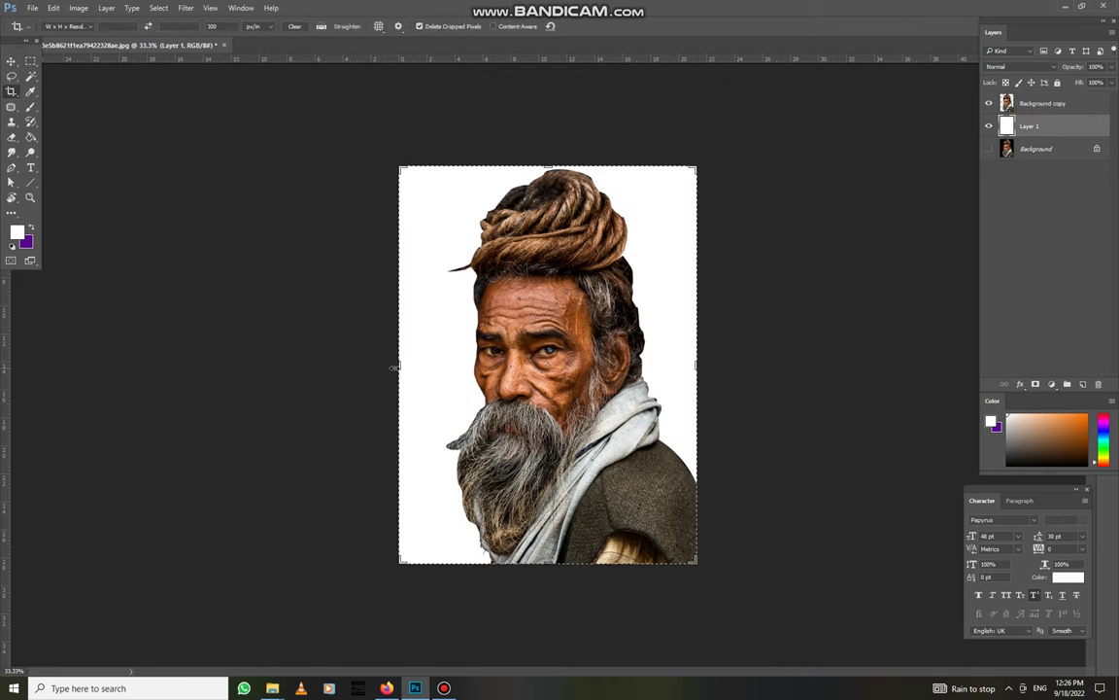
{"action": "left_click_drag", "start_coordinate": [393, 367], "coordinate": [291, 366]}
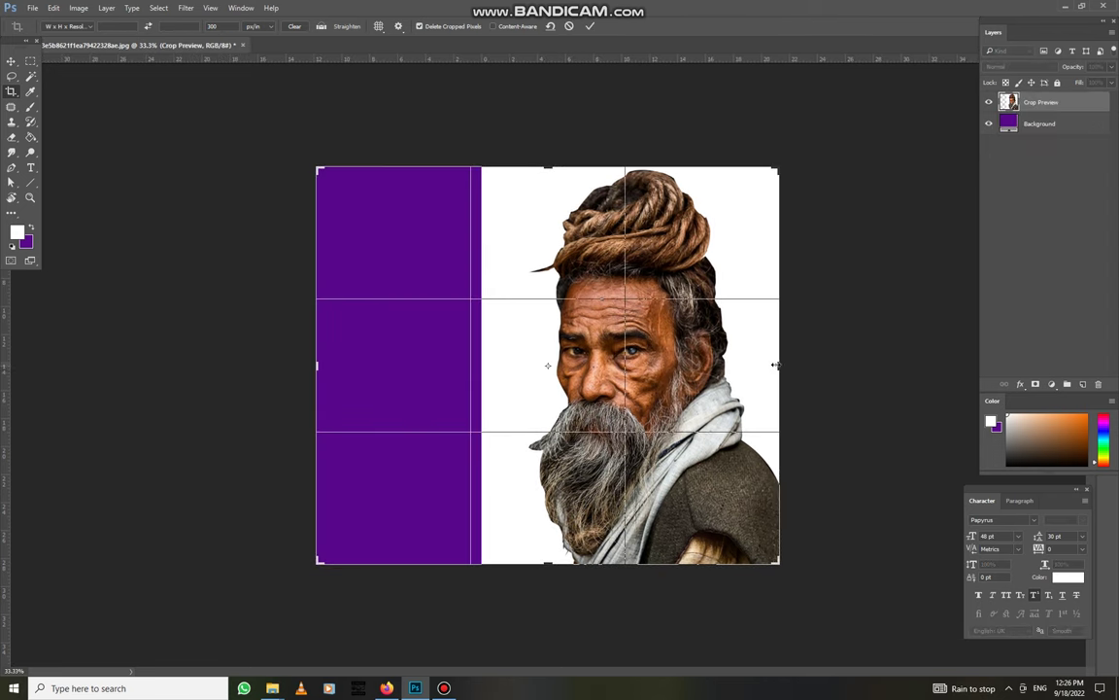
{"action": "left_click_drag", "start_coordinate": [776, 365], "coordinate": [862, 365]}
{"action": "key", "text": "Return"}
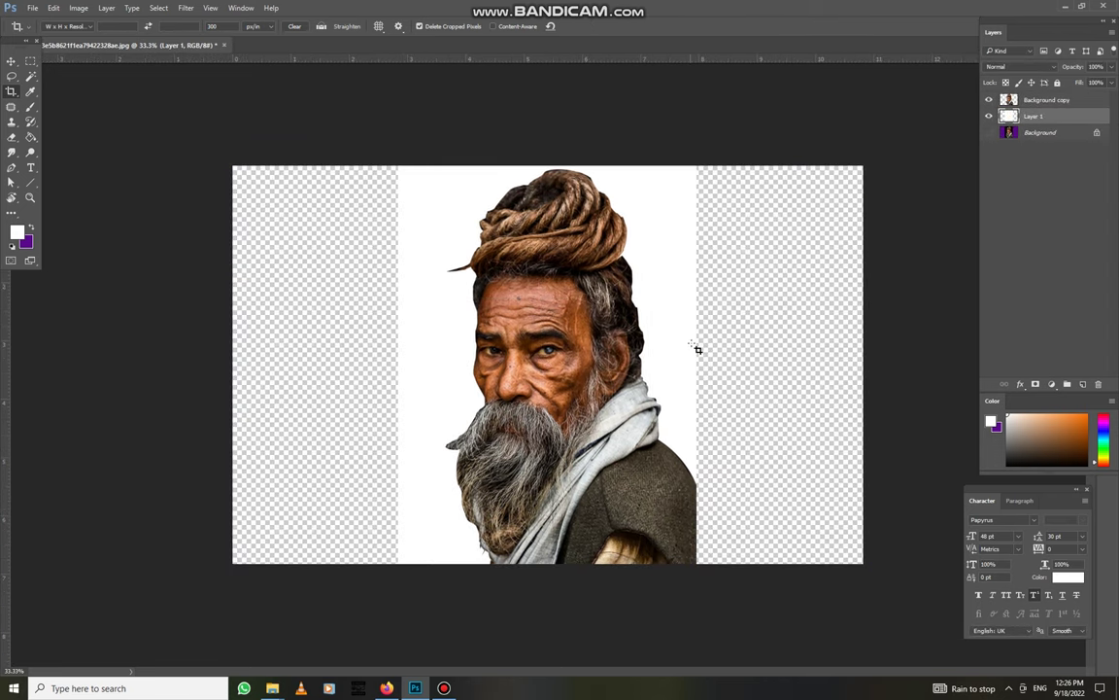
Stretch the white Layer 1 to both canvas edges, then transform the man's cut-out layer
{"action": "left_click", "coordinate": [11, 61]}
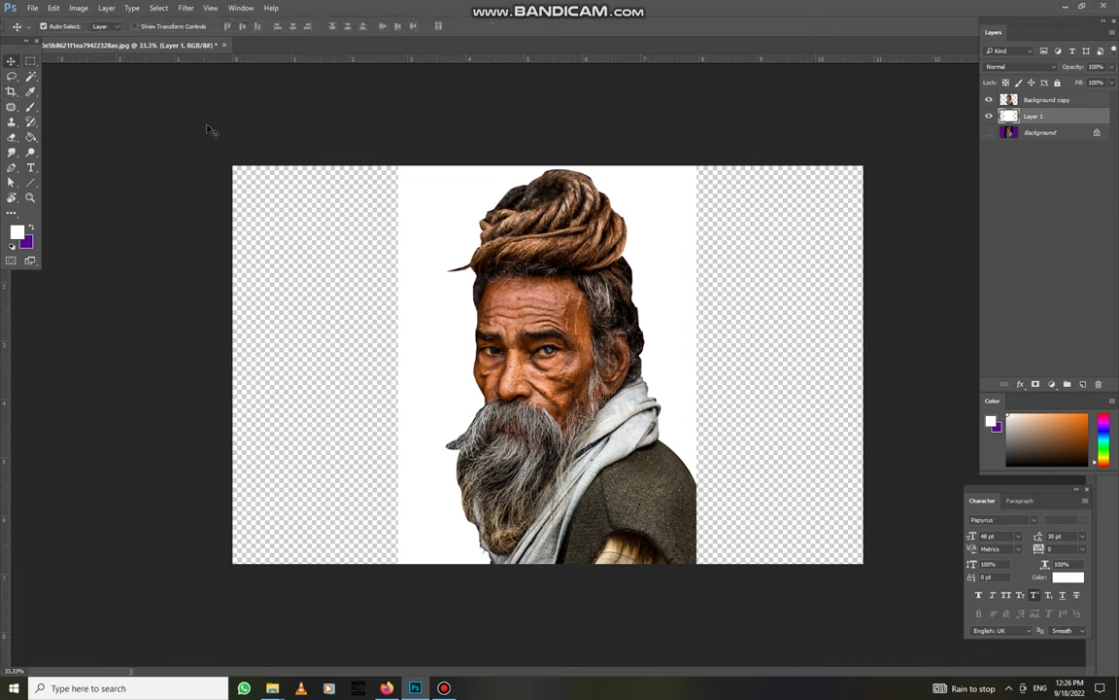
{"action": "key", "text": "ctrl+t"}
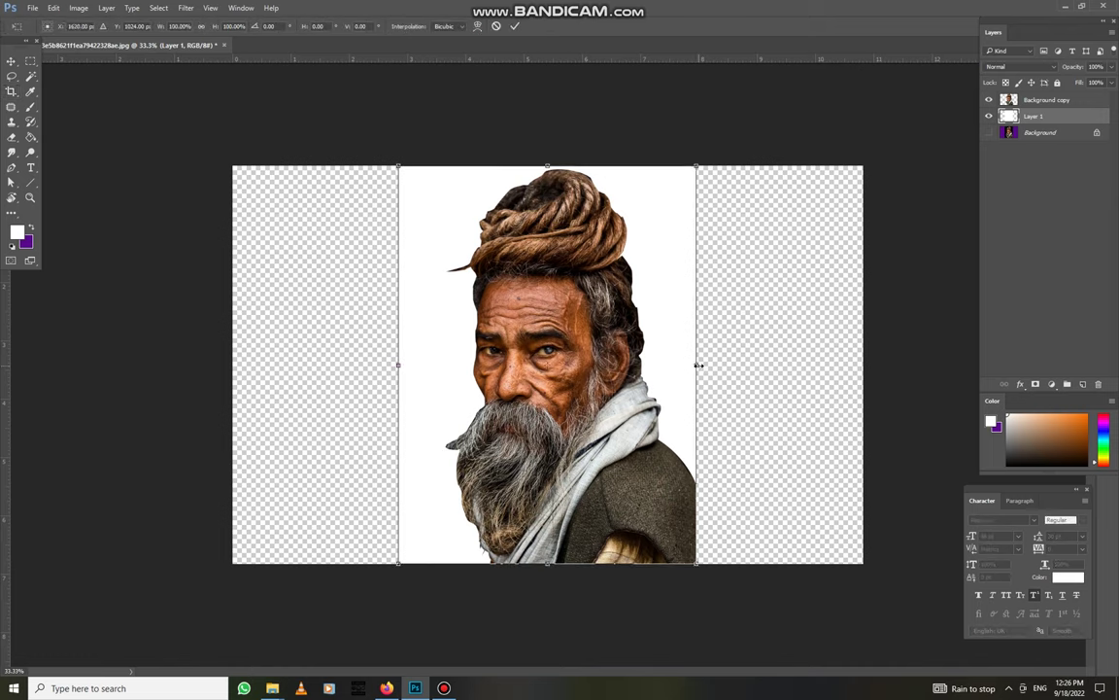
{"action": "left_click_drag", "start_coordinate": [698, 365], "coordinate": [873, 365]}
{"action": "left_click_drag", "start_coordinate": [398, 367], "coordinate": [215, 375]}
{"action": "key", "text": "Return"}
{"action": "left_click", "coordinate": [478, 350]}
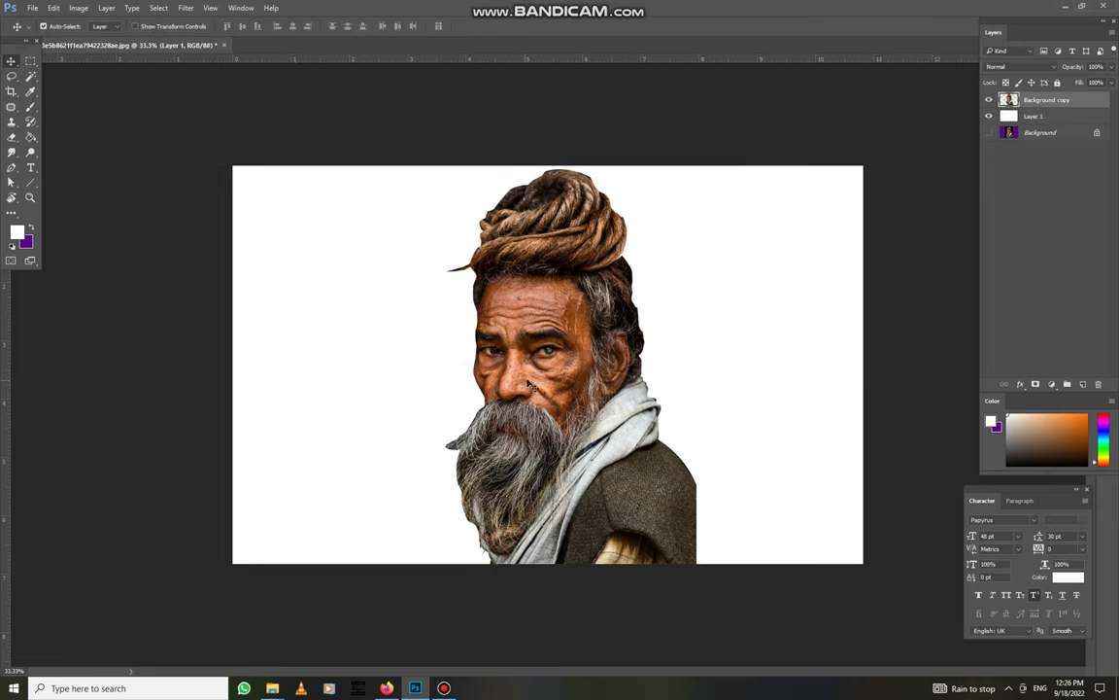
{"action": "key", "text": "ctrl+t"}
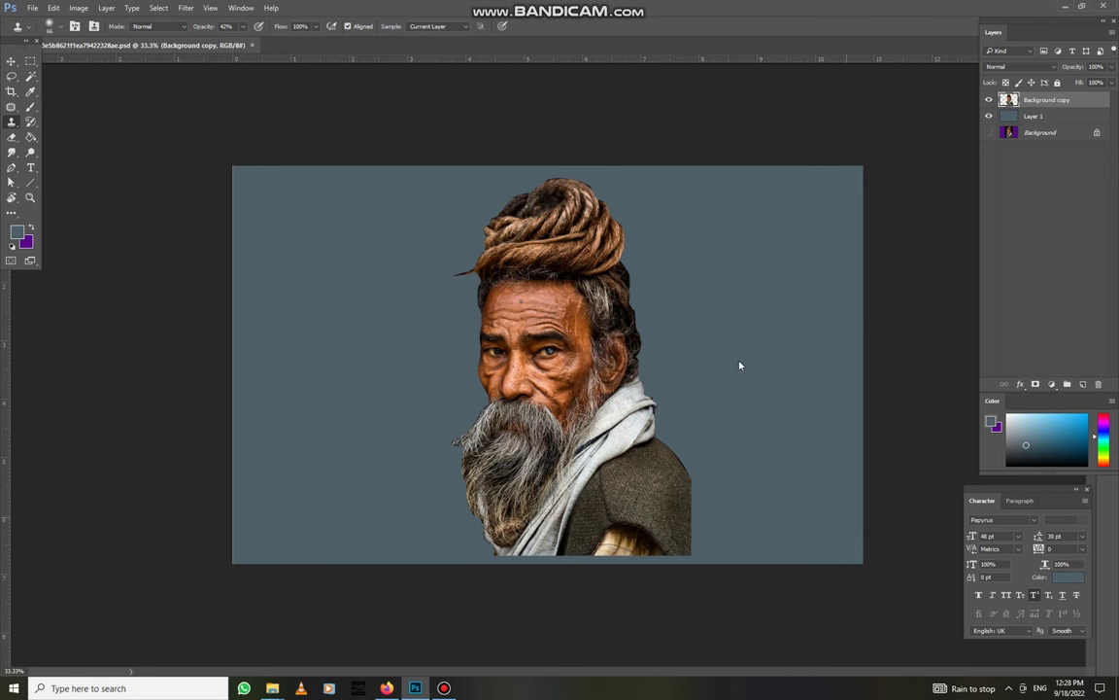
Apply a Camera Raw filter with Whites -9, Highlights +15 and lowered Shadows
{"action": "key", "text": "ctrl+shift+a"}
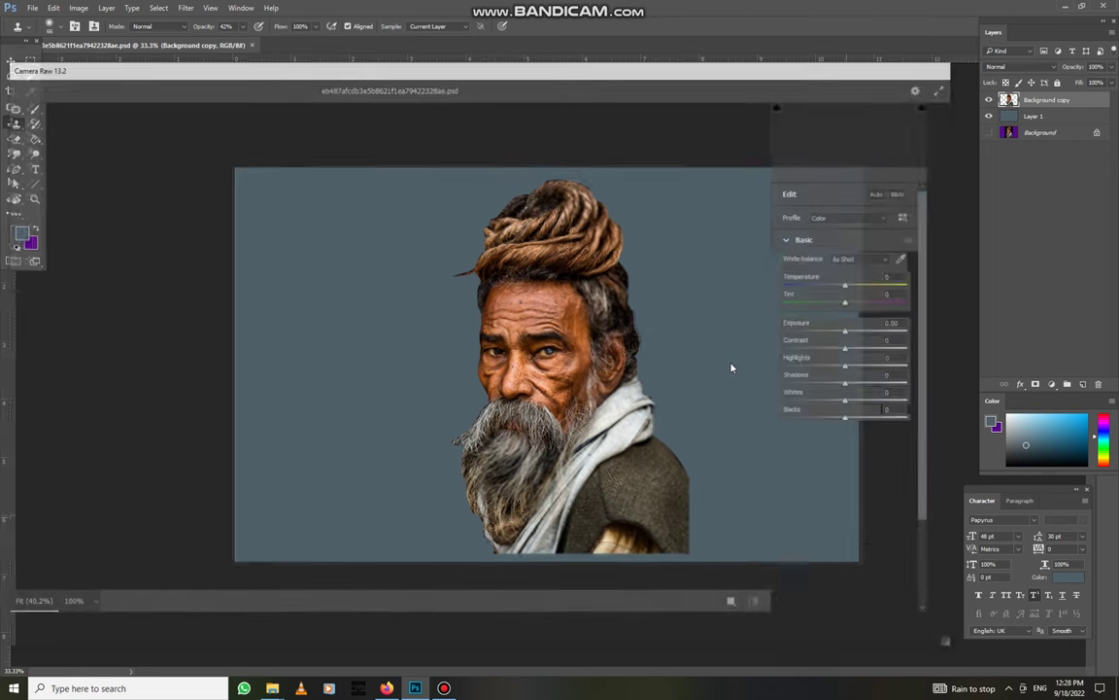
{"action": "left_click", "coordinate": [835, 401]}
{"action": "left_click_drag", "start_coordinate": [841, 406], "coordinate": [843, 401]}
{"action": "left_click", "coordinate": [852, 368]}
{"action": "left_click", "coordinate": [858, 367]}
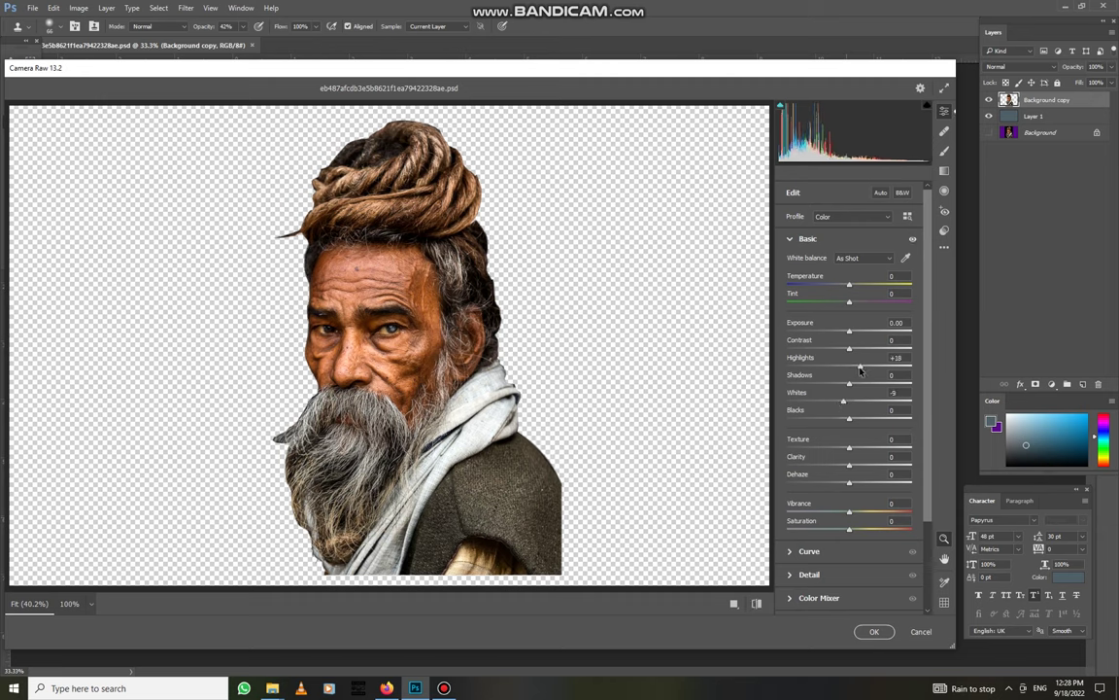
{"action": "left_click", "coordinate": [850, 385]}
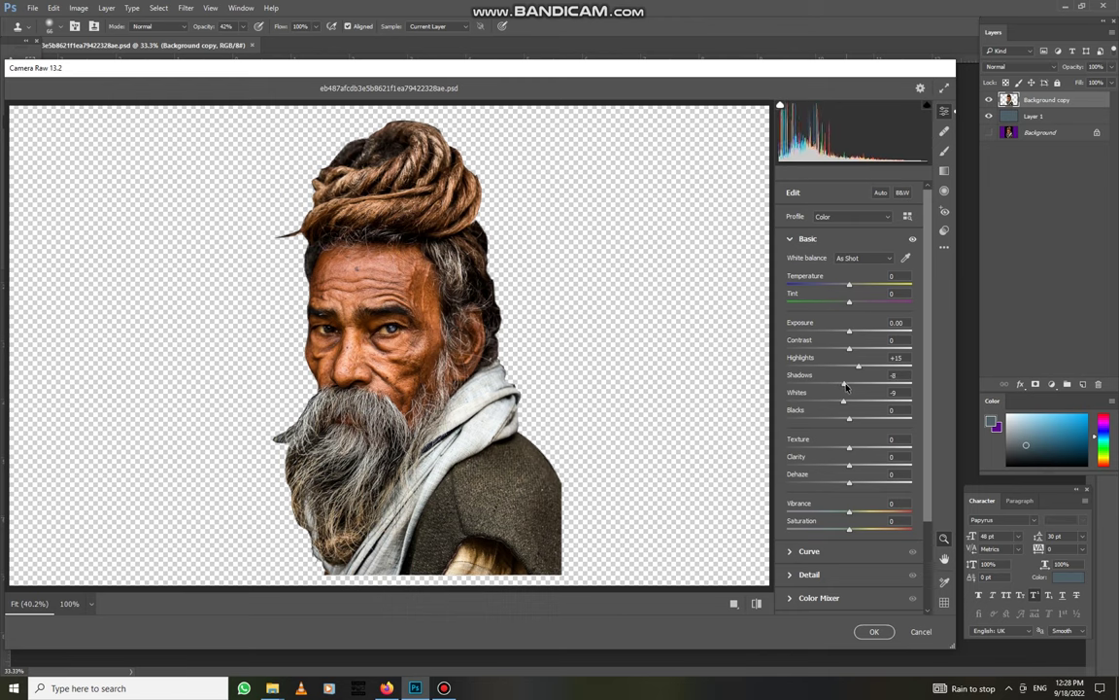
{"action": "key", "text": "Return"}
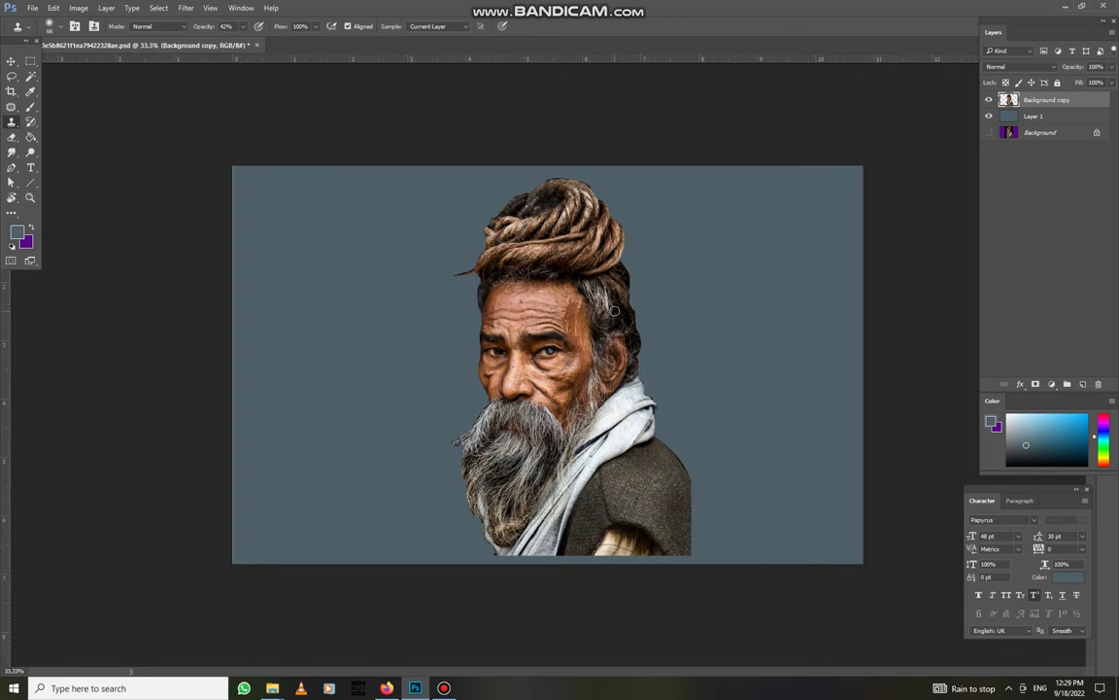
Switch to the Smudge tool with the 24 px brush preset
{"action": "key", "text": "r"}
{"action": "scroll", "coordinate": [539, 270], "scroll_direction": "up", "scroll_amount": 5}
{"action": "right_click", "coordinate": [686, 368]}
{"action": "scroll", "coordinate": [709, 412], "scroll_direction": "down", "scroll_amount": 2}
{"action": "left_click", "coordinate": [700, 465]}
{"action": "left_click", "coordinate": [623, 264]}
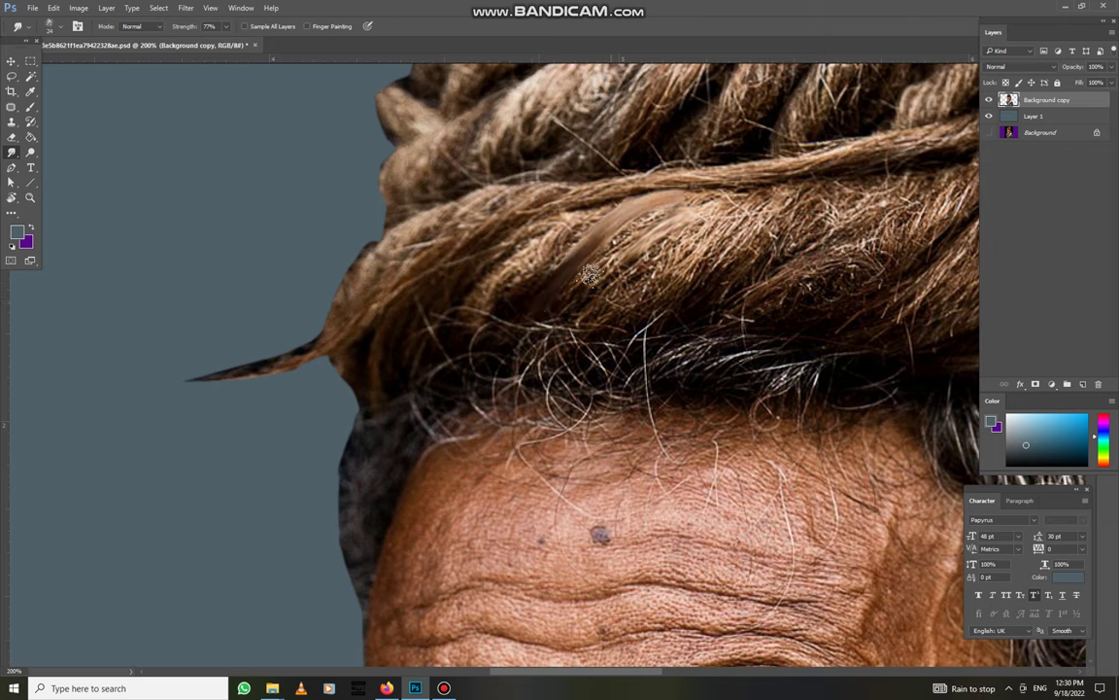
Smudge streaks across the hair bun, then at 50% strength smooth its left edge
{"action": "mouse_move", "coordinate": [491, 280]}
{"action": "left_mouse_down"}
{"action": "mouse_move", "coordinate": [529, 248]}
{"action": "mouse_move", "coordinate": [647, 221]}
{"action": "mouse_move", "coordinate": [714, 240]}
{"action": "left_mouse_up"}
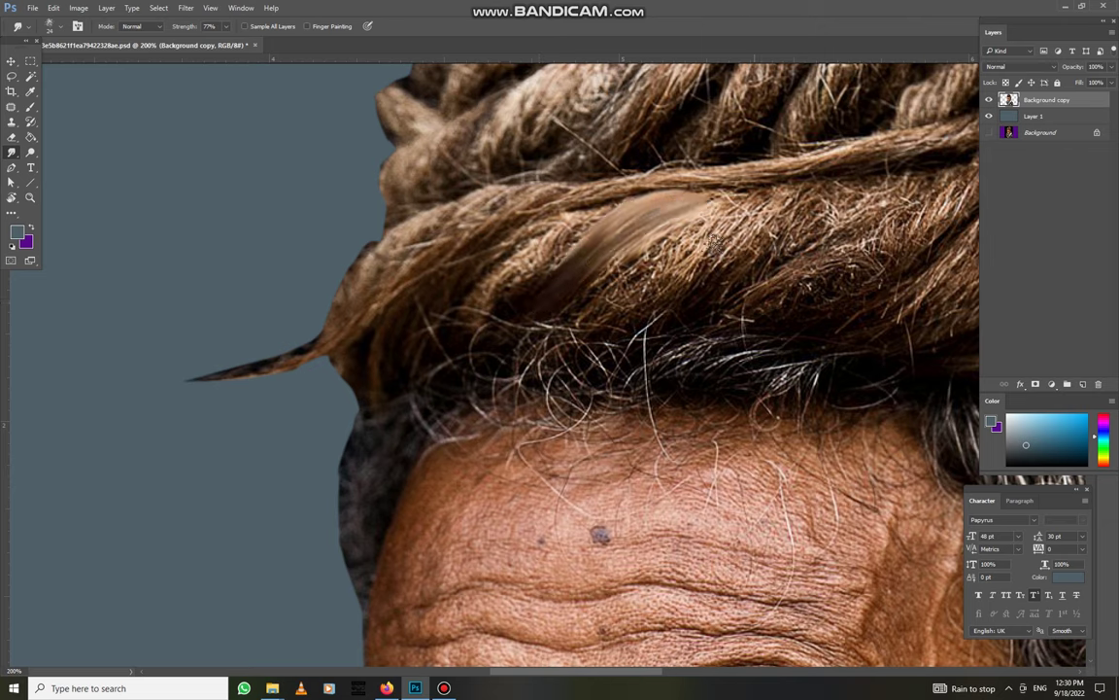
{"action": "mouse_move", "coordinate": [496, 283]}
{"action": "left_mouse_down"}
{"action": "mouse_move", "coordinate": [603, 210]}
{"action": "mouse_move", "coordinate": [680, 192]}
{"action": "mouse_move", "coordinate": [552, 260]}
{"action": "mouse_move", "coordinate": [656, 248]}
{"action": "left_mouse_up"}
{"action": "left_click_drag", "start_coordinate": [700, 216], "coordinate": [758, 190]}
{"action": "key", "text": "5"}
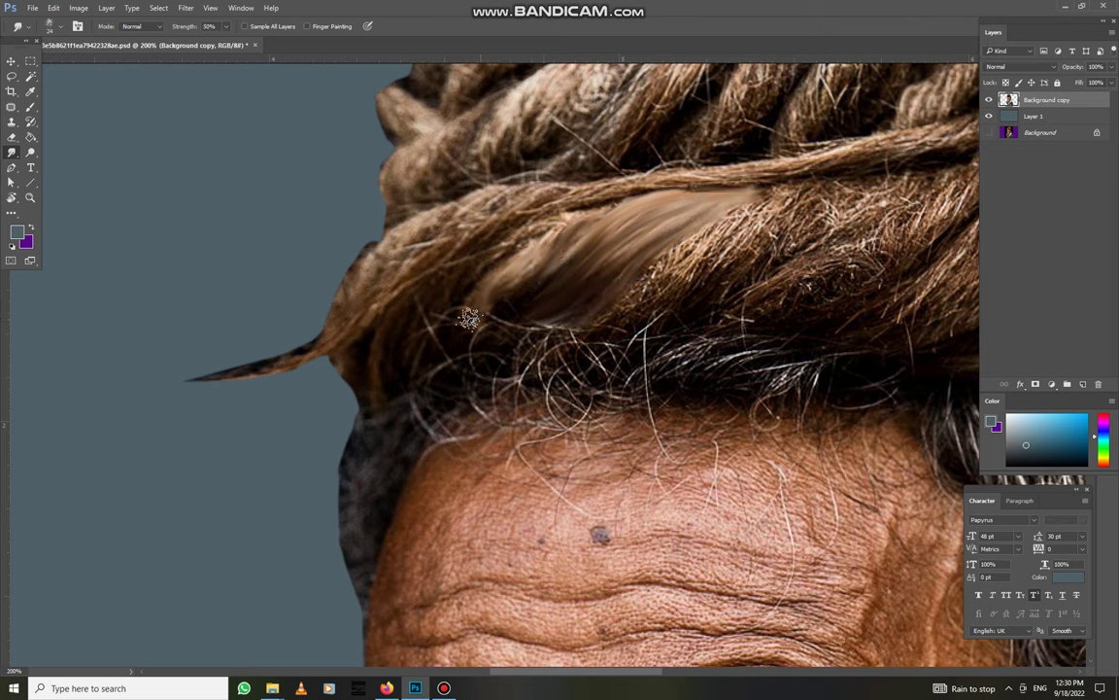
{"action": "left_click_drag", "start_coordinate": [572, 297], "coordinate": [474, 377]}
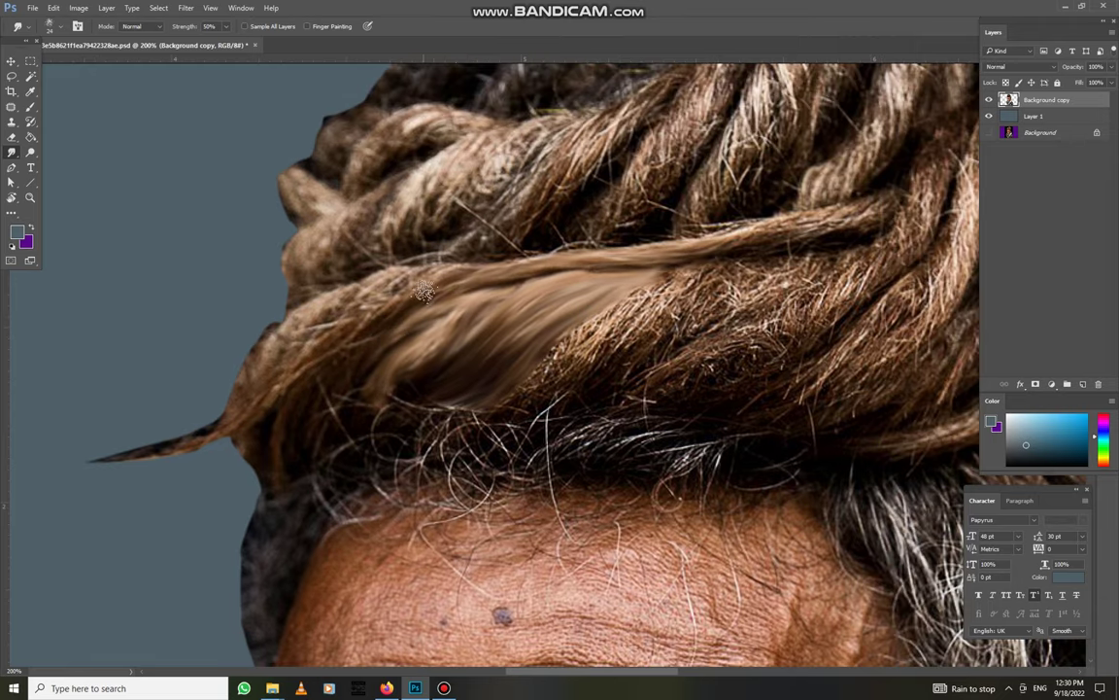
{"action": "left_click_drag", "start_coordinate": [425, 273], "coordinate": [346, 294]}
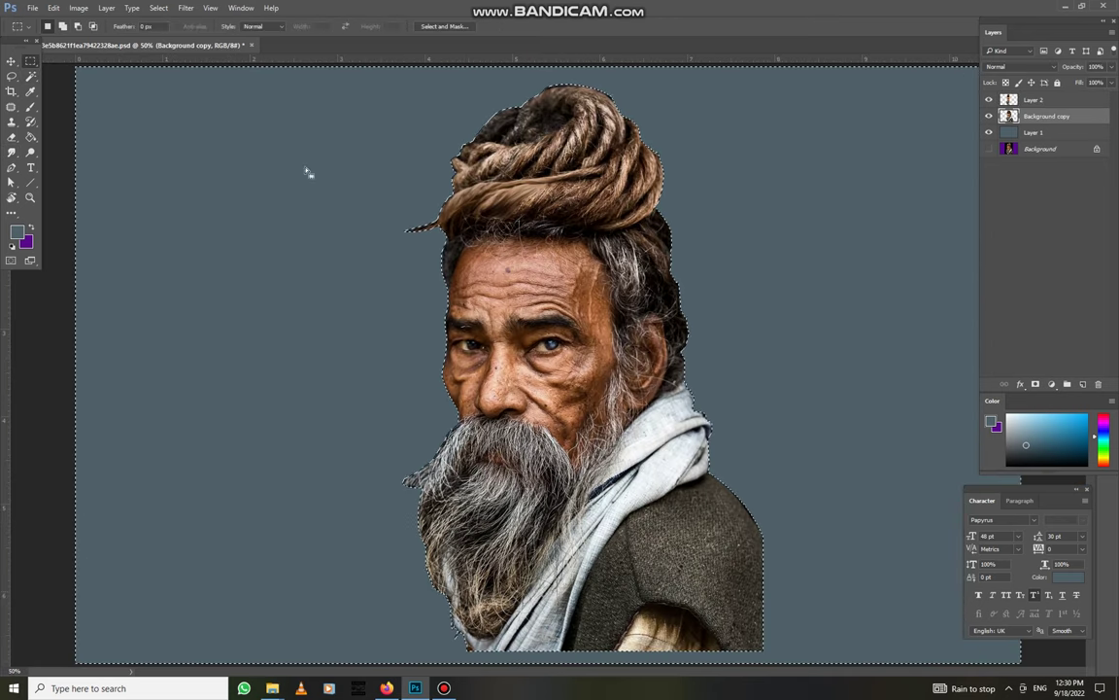
Feather the subject selection and then invert it
{"action": "right_click", "coordinate": [311, 170]}
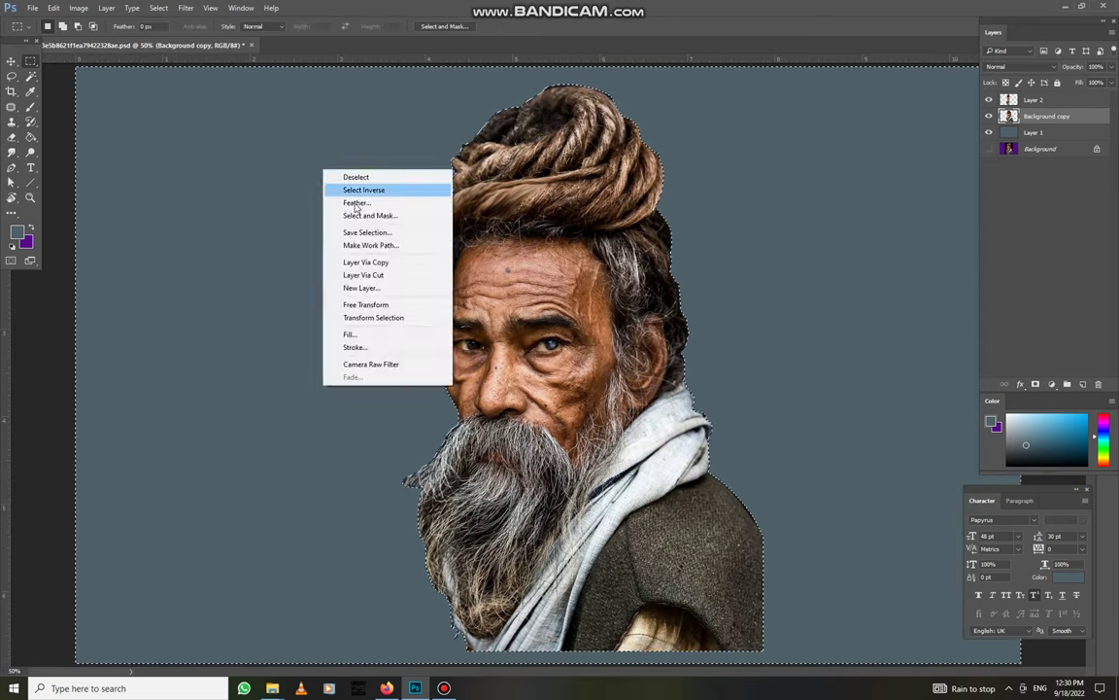
{"action": "left_click", "coordinate": [359, 203]}
{"action": "key", "text": "Return"}
{"action": "right_click", "coordinate": [445, 202]}
{"action": "left_click", "coordinate": [522, 224]}
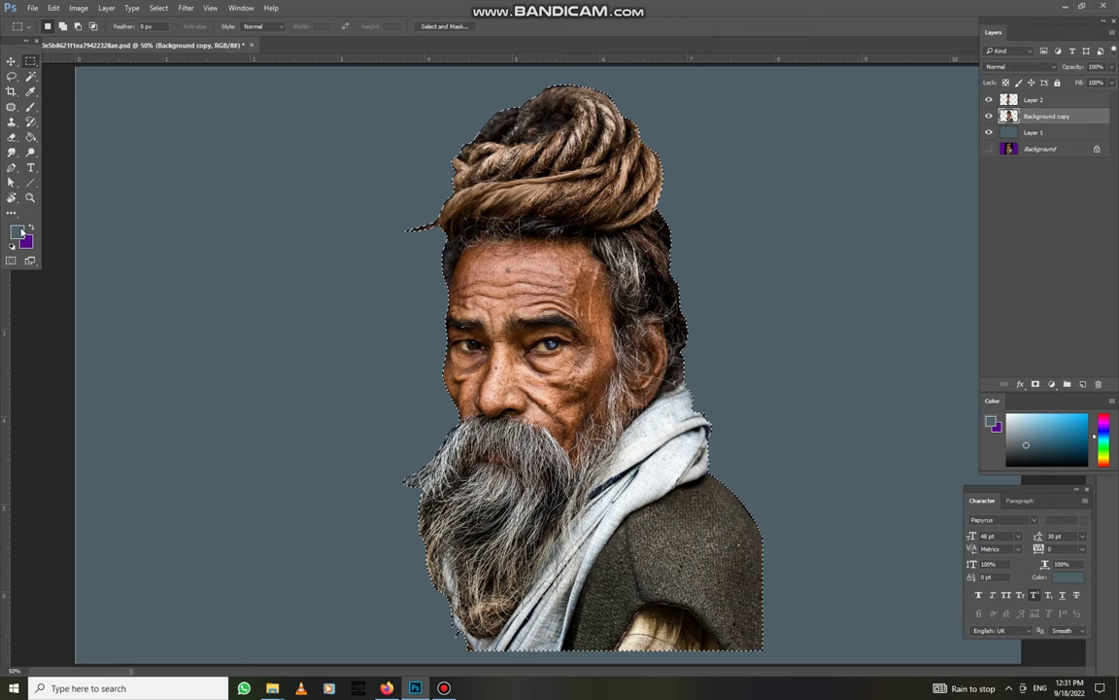
Try magenta then yellow as foreground colour and lower brush opacity to 10%
{"action": "left_click", "coordinate": [20, 231]}
{"action": "left_click_drag", "start_coordinate": [853, 324], "coordinate": [855, 304]}
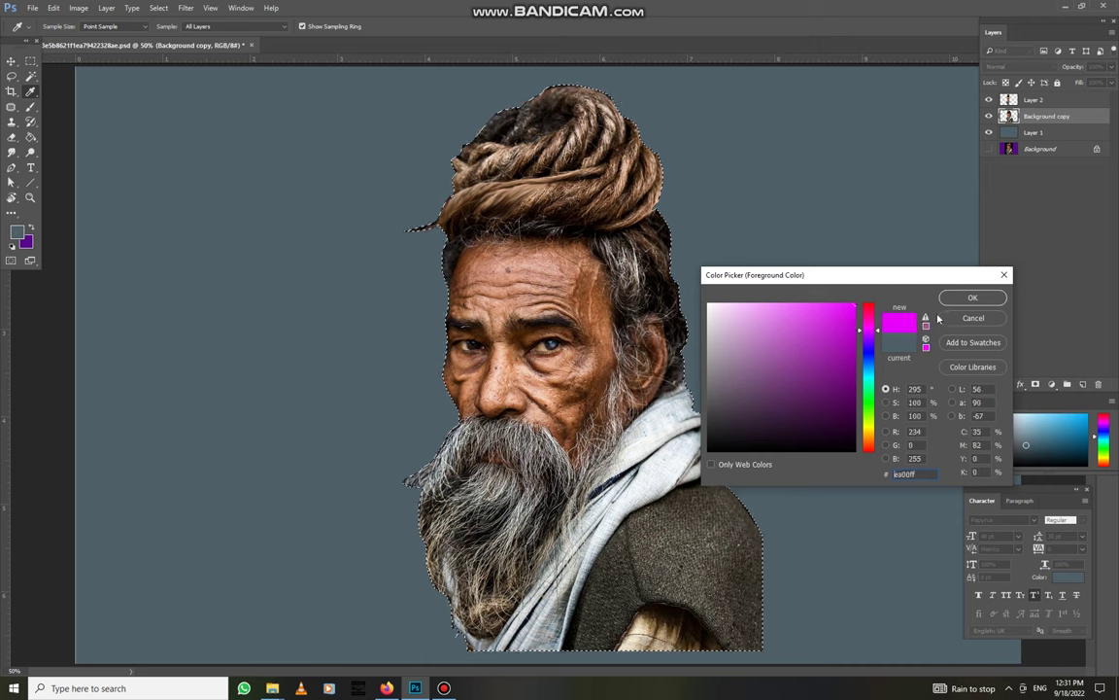
{"action": "left_click", "coordinate": [971, 297]}
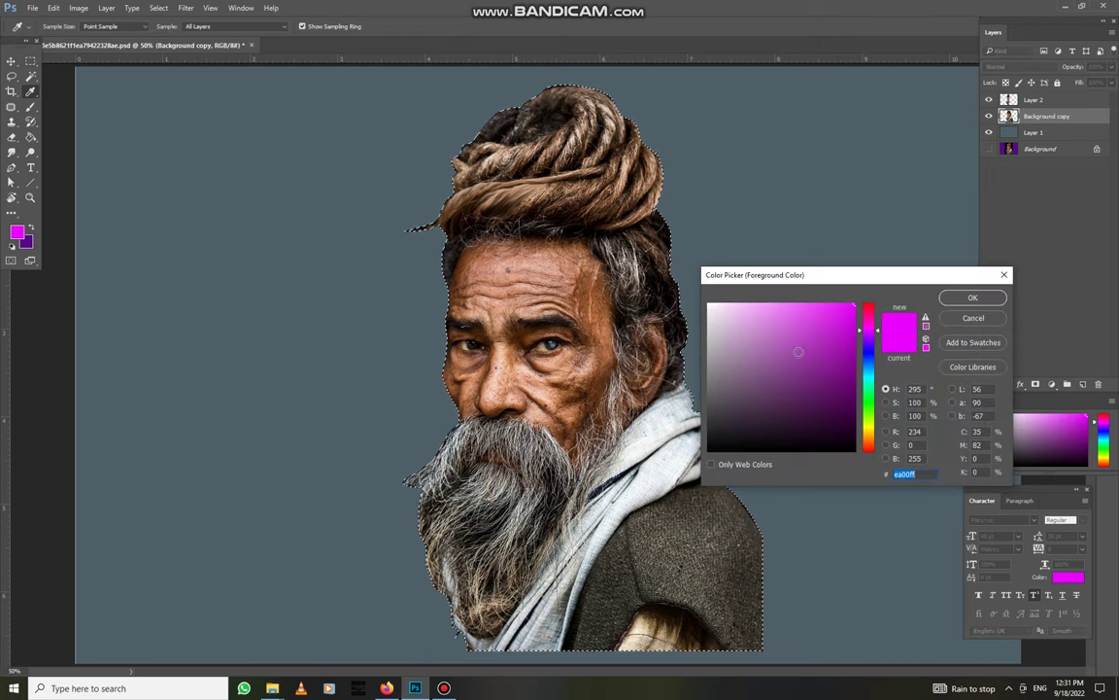
{"action": "left_click", "coordinate": [870, 426]}
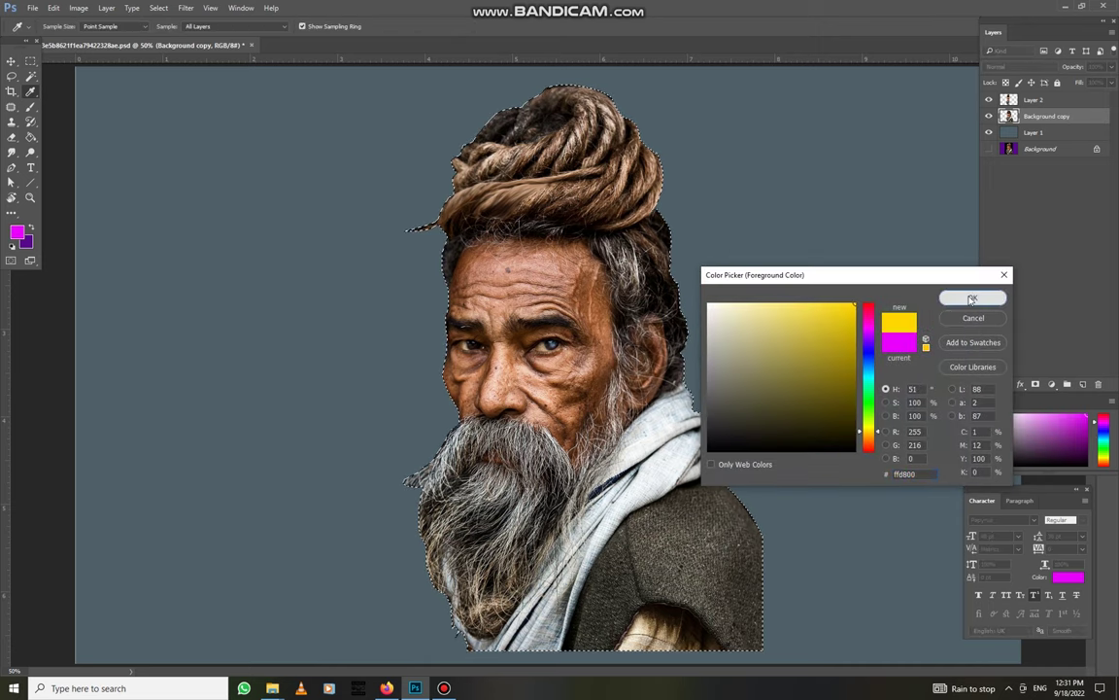
{"action": "left_click", "coordinate": [971, 298]}
{"action": "left_click_drag", "start_coordinate": [242, 39], "coordinate": [212, 39]}
{"action": "key", "text": "ctrl+z"}
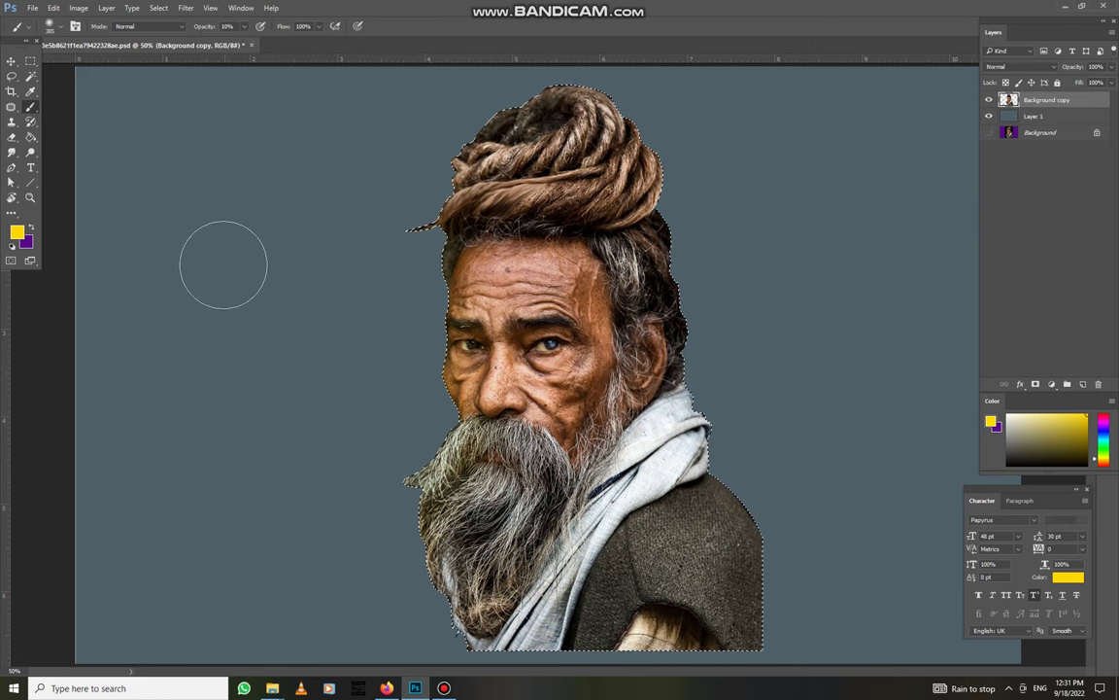
Set a blue foreground colour and brush a blue-purple tint over the top of the hair and bun
{"action": "left_click", "coordinate": [17, 231]}
{"action": "left_click", "coordinate": [711, 303]}
{"action": "left_click", "coordinate": [973, 295]}
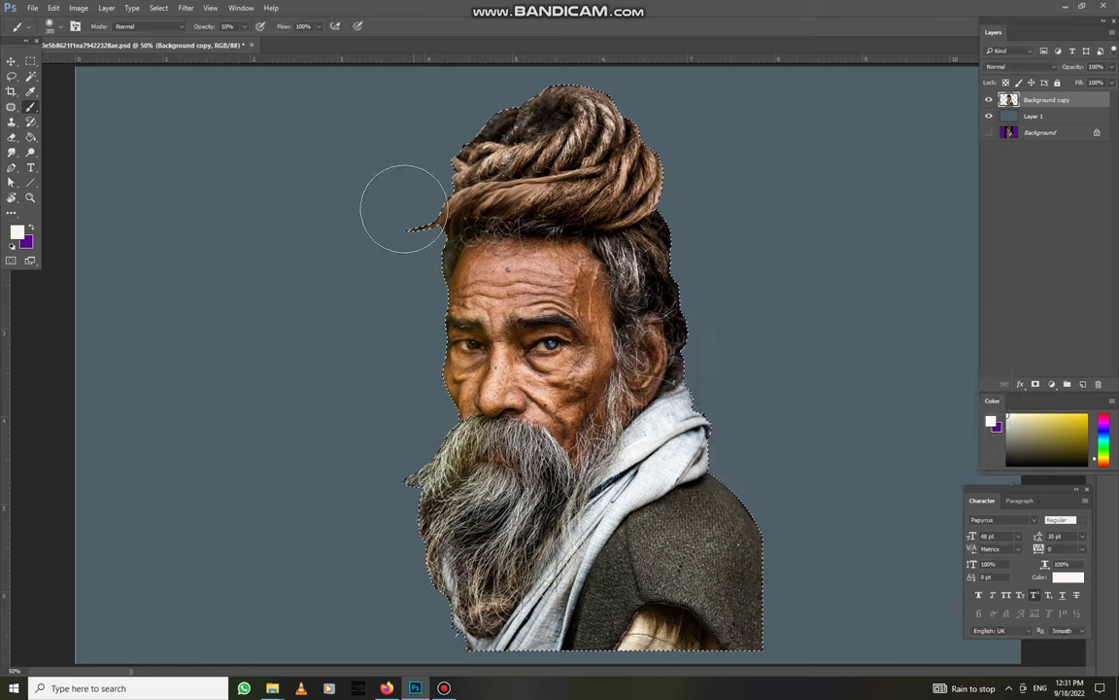
{"action": "left_click", "coordinate": [30, 227]}
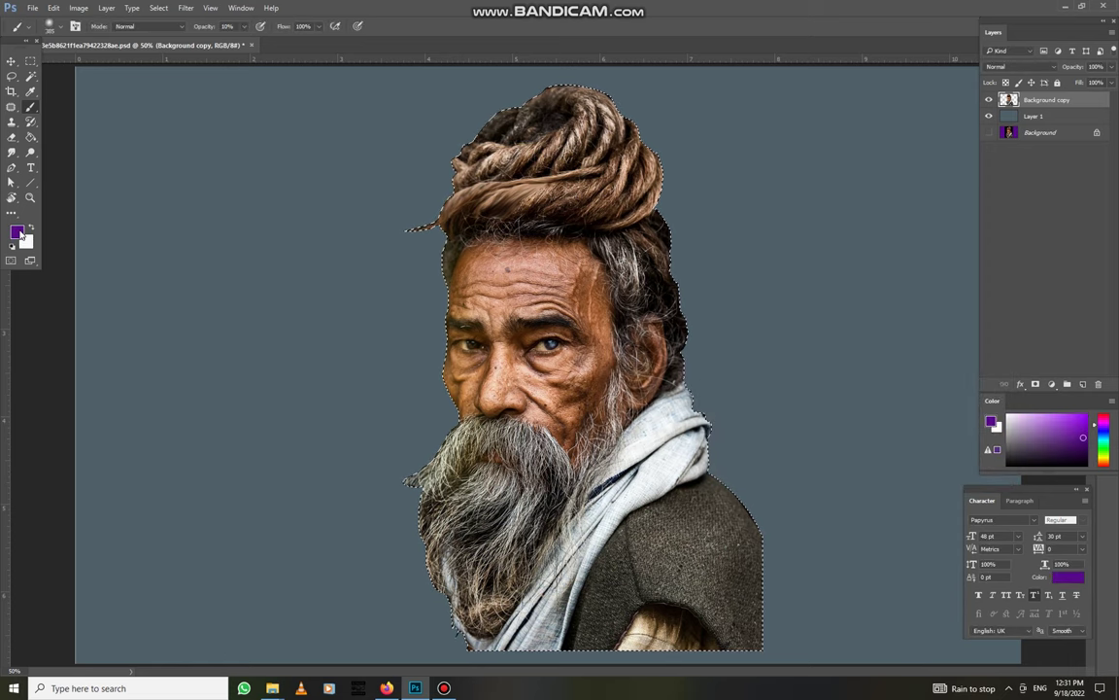
{"action": "left_click", "coordinate": [16, 231]}
{"action": "left_click_drag", "start_coordinate": [873, 374], "coordinate": [868, 355]}
{"action": "left_click", "coordinate": [973, 298]}
{"action": "mouse_move", "coordinate": [424, 188]}
{"action": "left_mouse_down"}
{"action": "mouse_move", "coordinate": [525, 85]}
{"action": "mouse_move", "coordinate": [622, 85]}
{"action": "left_mouse_up"}
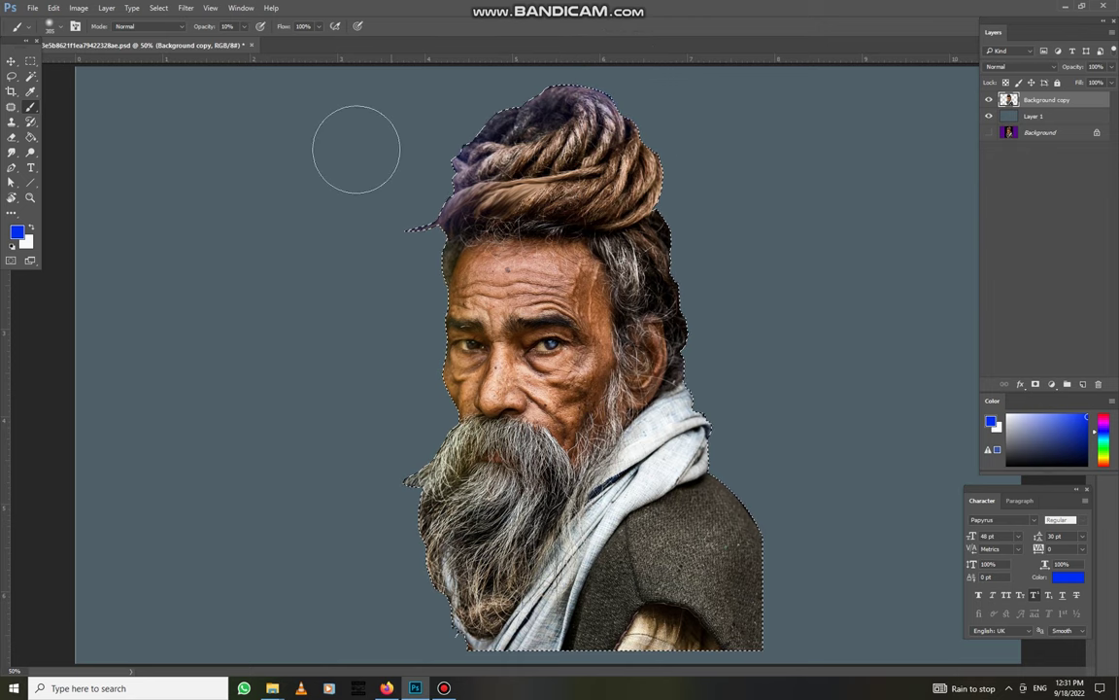
{"action": "left_click_drag", "start_coordinate": [683, 154], "coordinate": [599, 153]}
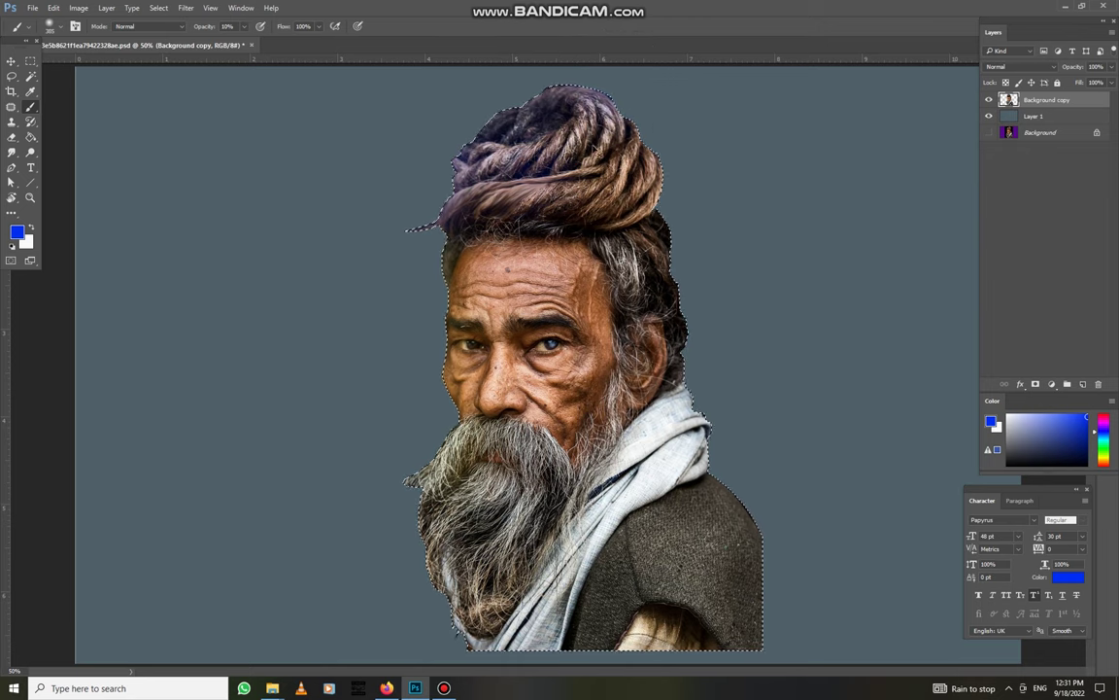
Switch the foreground to magenta and tint the right side of the hair and forehead
{"action": "left_click", "coordinate": [16, 231]}
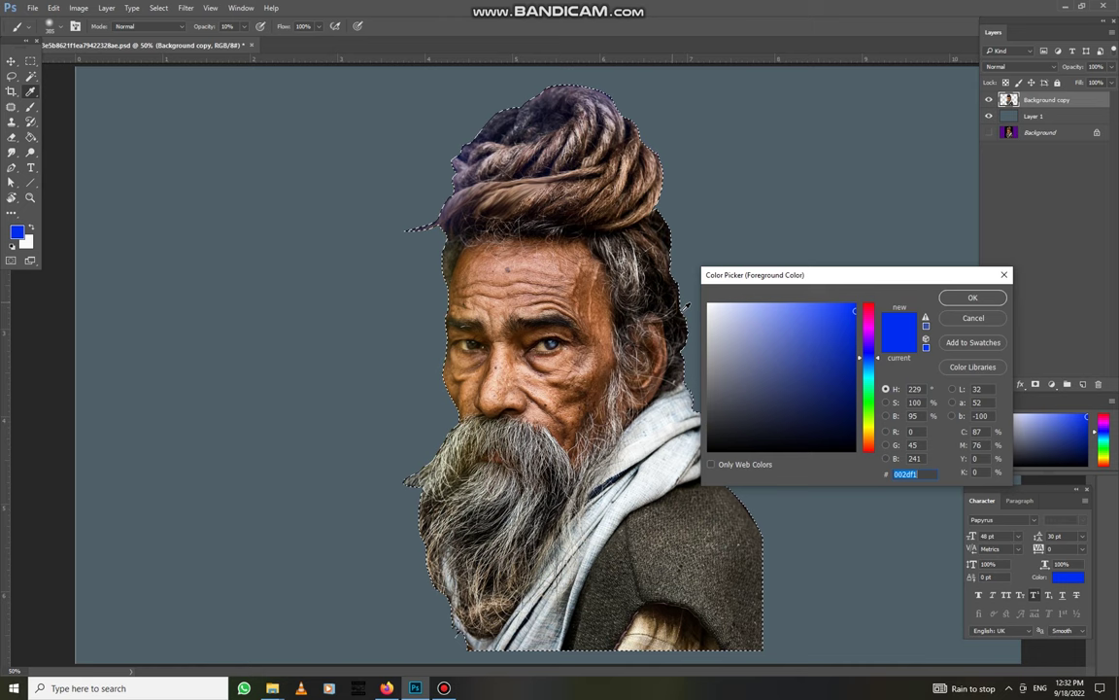
{"action": "left_click", "coordinate": [957, 300]}
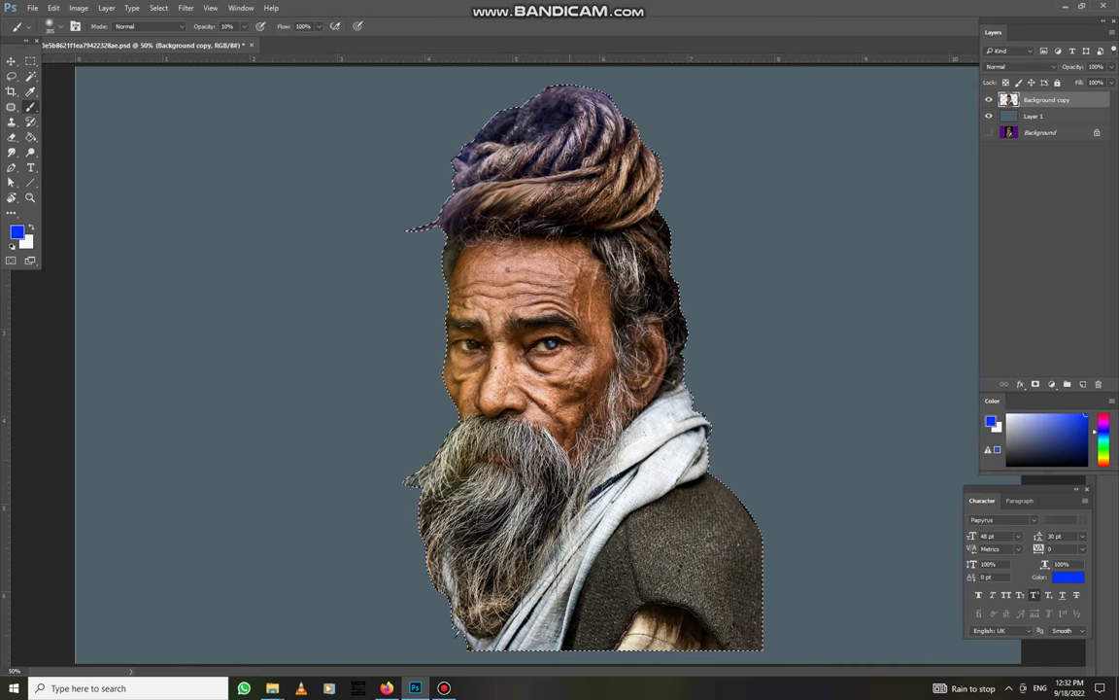
{"action": "left_click", "coordinate": [16, 231]}
{"action": "left_click", "coordinate": [870, 433]}
{"action": "left_click", "coordinate": [972, 297]}
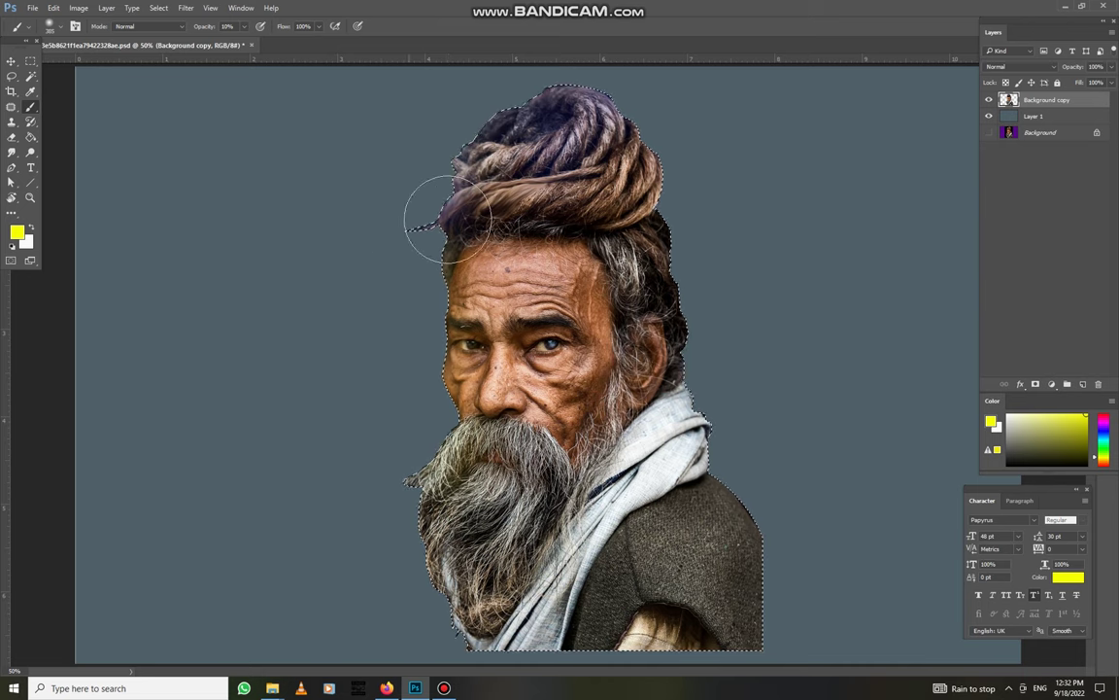
{"action": "left_click", "coordinate": [16, 232]}
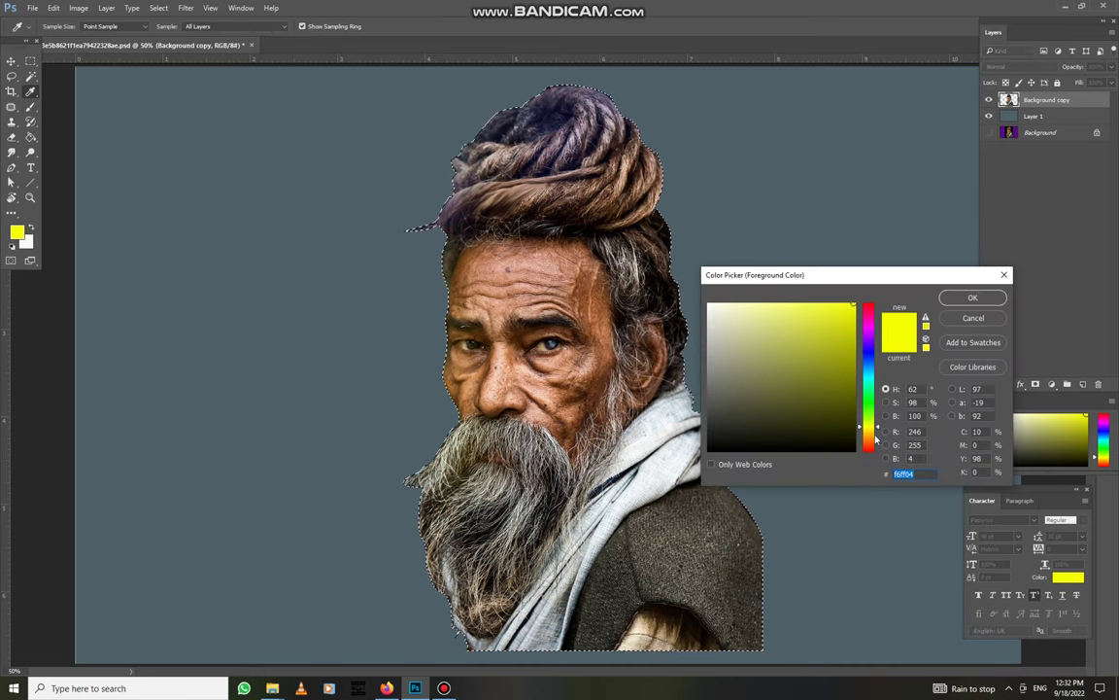
{"action": "left_click", "coordinate": [870, 336]}
{"action": "left_click", "coordinate": [972, 297]}
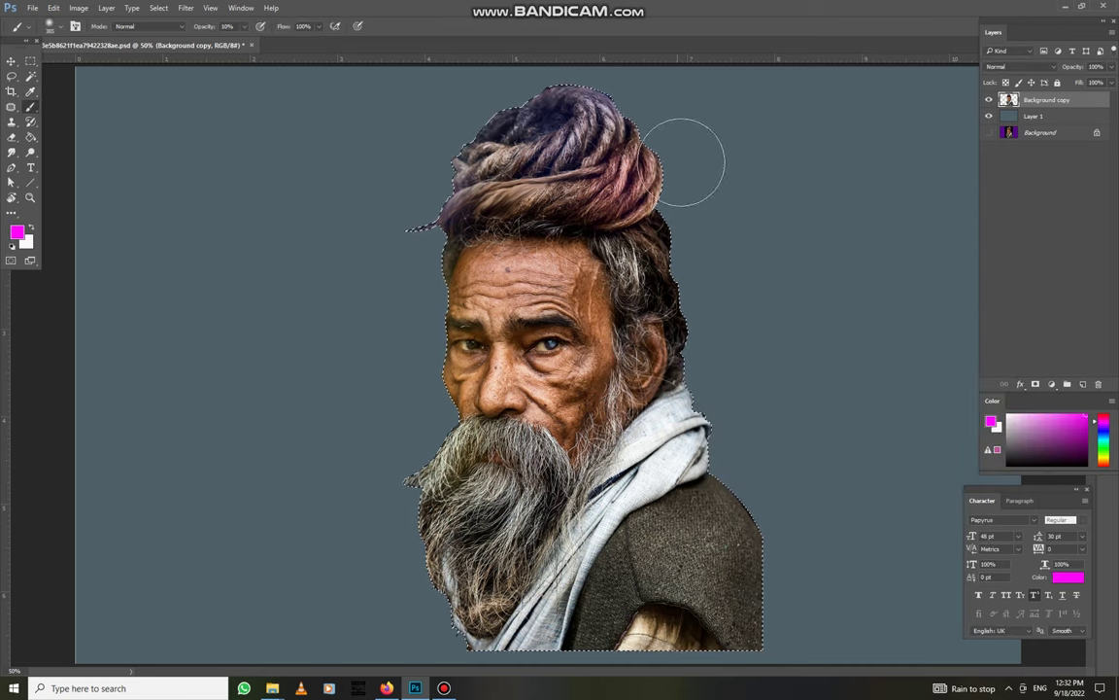
{"action": "left_click_drag", "start_coordinate": [675, 194], "coordinate": [680, 384]}
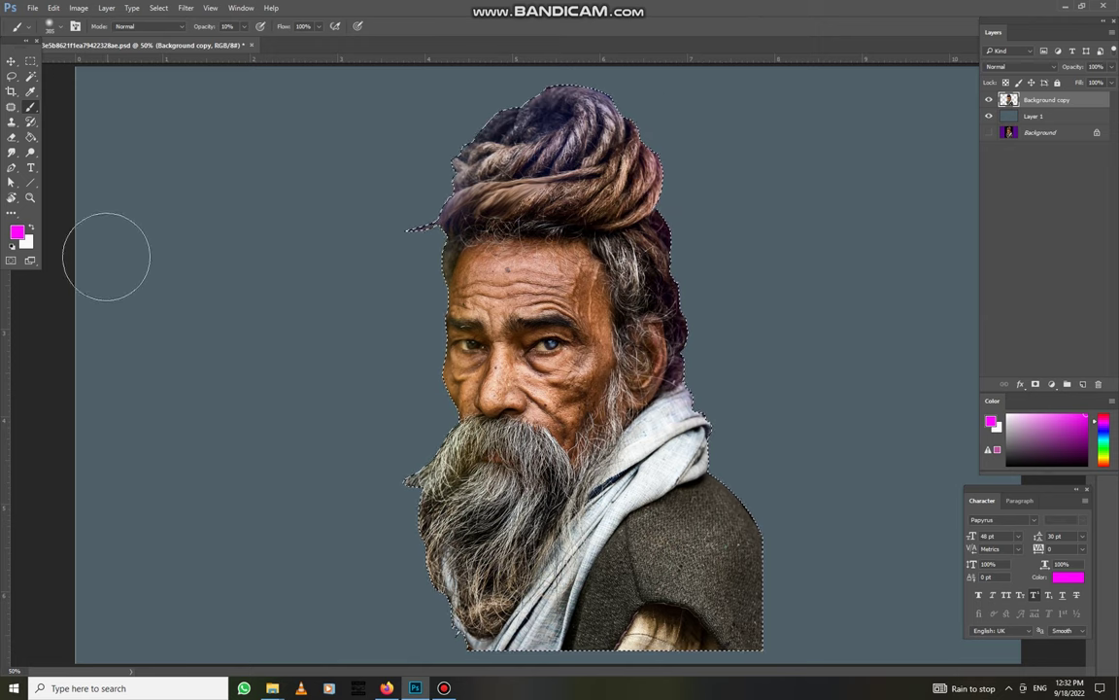
{"action": "mouse_move", "coordinate": [583, 321]}
{"action": "left_mouse_down"}
{"action": "mouse_move", "coordinate": [602, 290]}
{"action": "mouse_move", "coordinate": [614, 345]}
{"action": "left_mouse_up"}
At 3% opacity with a smaller brush, faintly tint the hair, beard, scarf and jacket magenta
{"action": "key", "text": "0"}
{"action": "key", "text": "3"}
{"action": "right_click", "coordinate": [617, 345]}
{"action": "key", "text": "Return"}
{"action": "left_click_drag", "start_coordinate": [581, 222], "coordinate": [520, 222]}
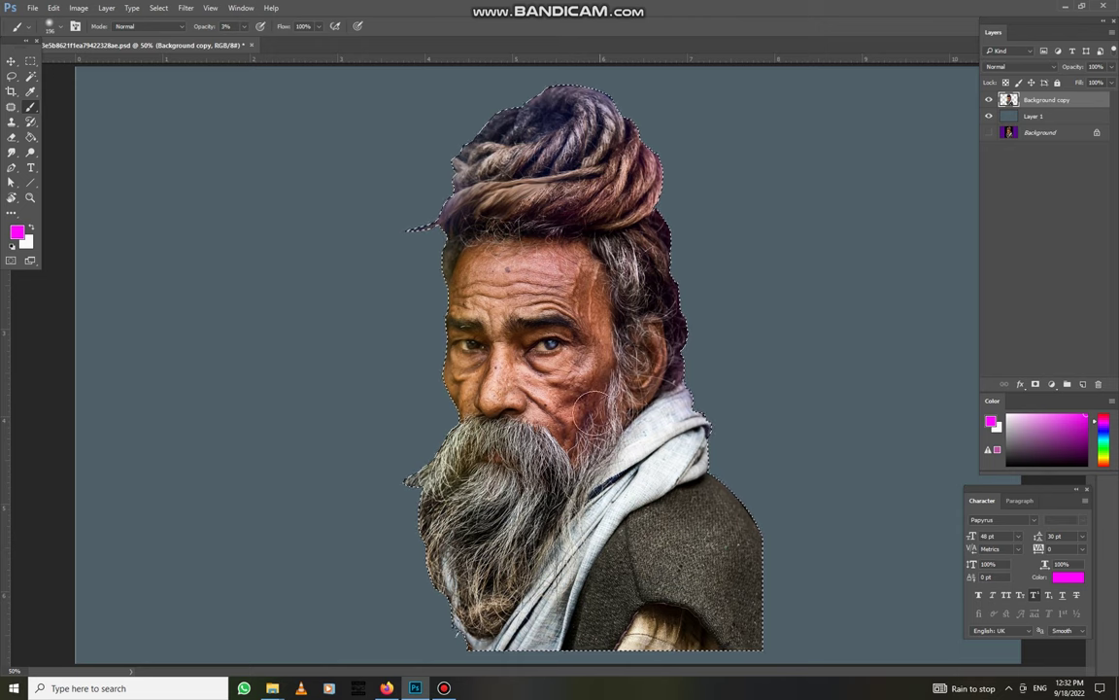
{"action": "mouse_move", "coordinate": [473, 510]}
{"action": "left_mouse_down"}
{"action": "mouse_move", "coordinate": [476, 442]}
{"action": "mouse_move", "coordinate": [457, 486]}
{"action": "mouse_move", "coordinate": [600, 512]}
{"action": "mouse_move", "coordinate": [707, 502]}
{"action": "left_mouse_up"}
{"action": "mouse_move", "coordinate": [689, 432]}
{"action": "left_mouse_down"}
{"action": "mouse_move", "coordinate": [601, 564]}
{"action": "mouse_move", "coordinate": [683, 583]}
{"action": "left_mouse_up"}
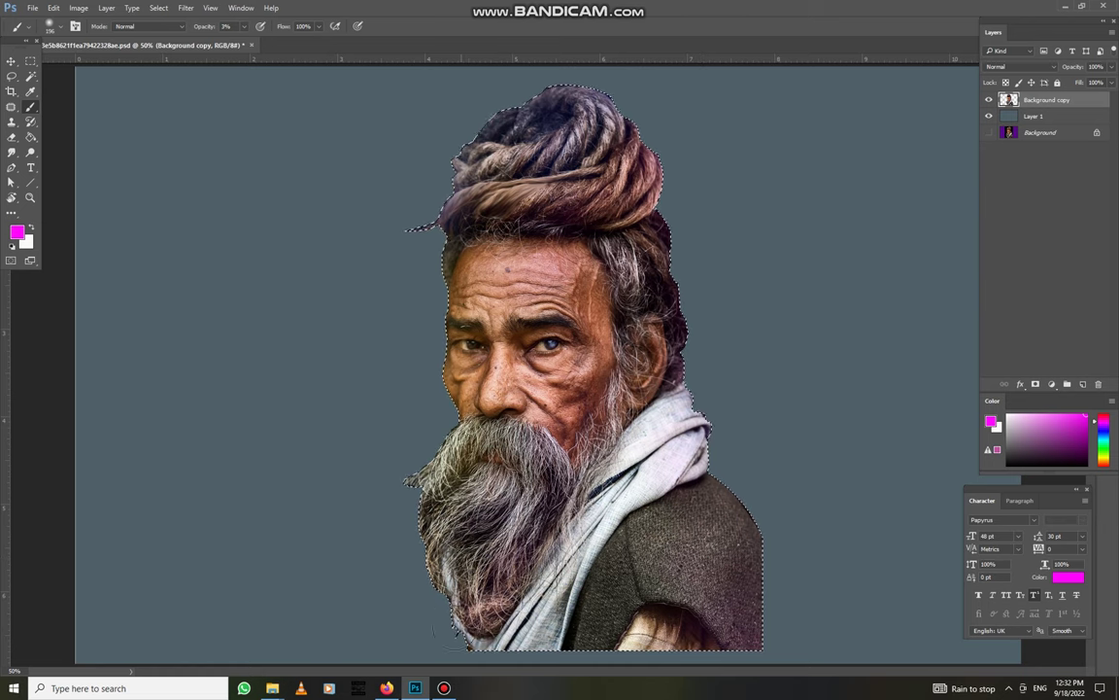
Change the foreground to orange, enlarge the brush, then switch the colour to blue
{"action": "left_click", "coordinate": [16, 231]}
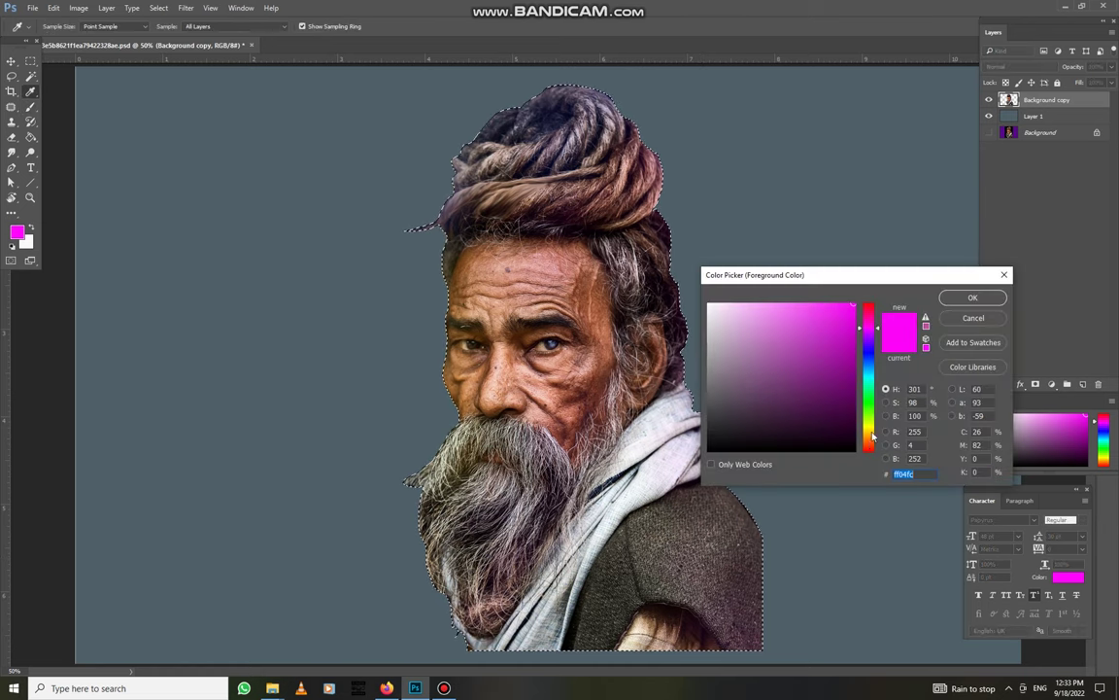
{"action": "left_click", "coordinate": [871, 438]}
{"action": "left_click", "coordinate": [973, 298]}
{"action": "right_click", "coordinate": [614, 486]}
{"action": "left_click", "coordinate": [491, 622]}
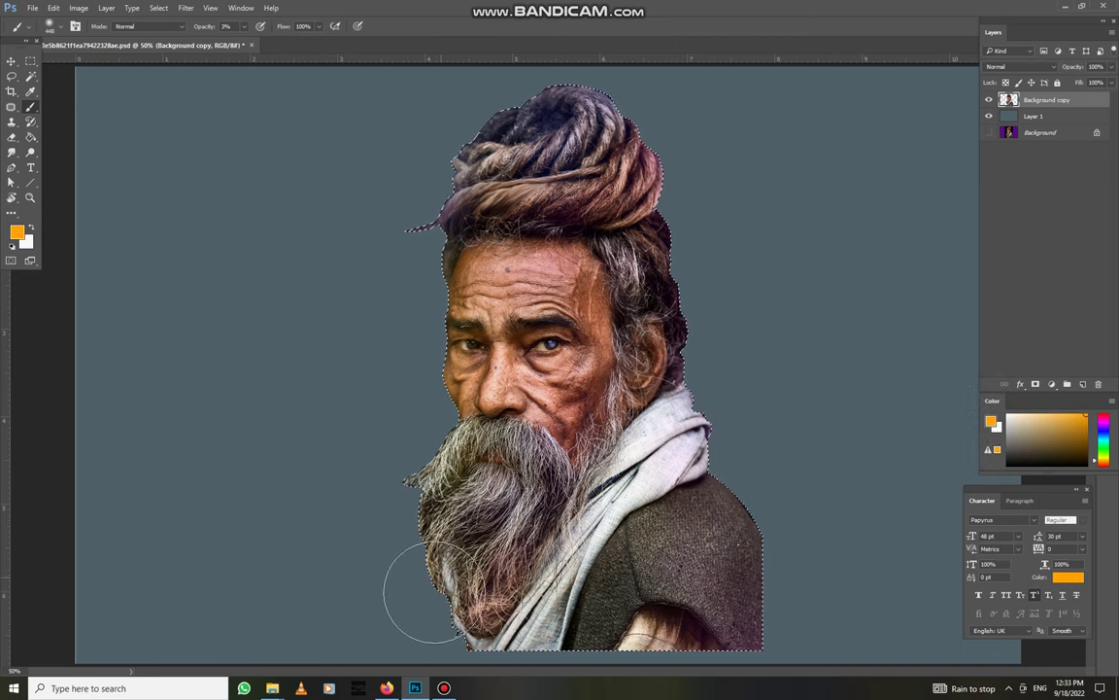
{"action": "left_click", "coordinate": [17, 231]}
{"action": "left_click", "coordinate": [871, 351]}
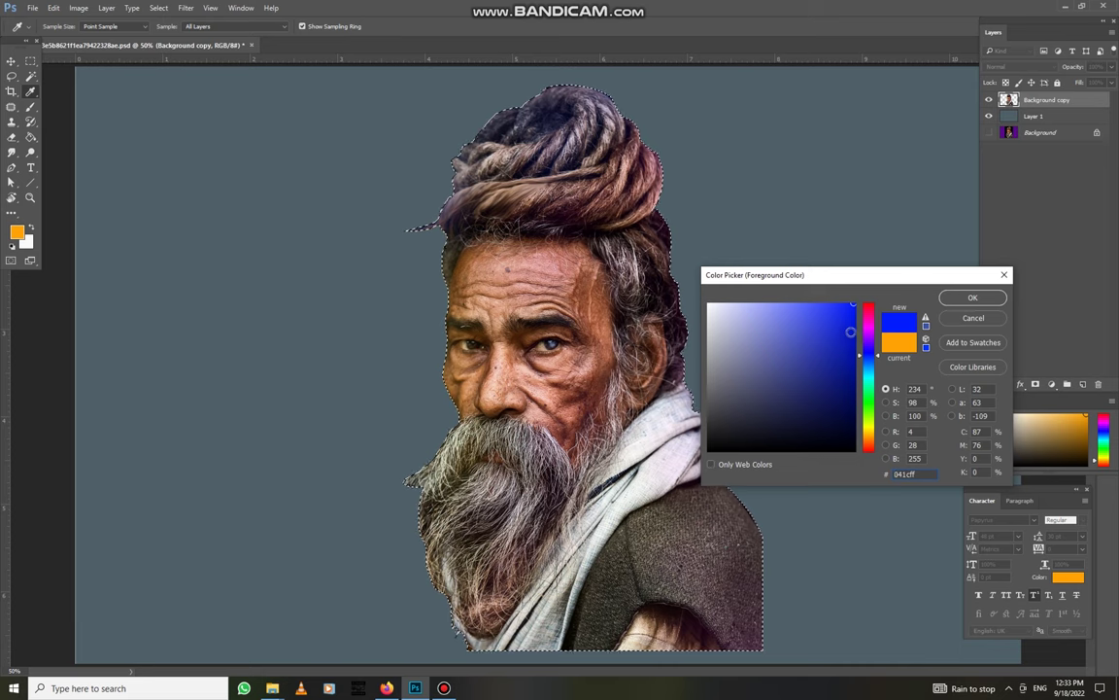
{"action": "left_click", "coordinate": [972, 297]}
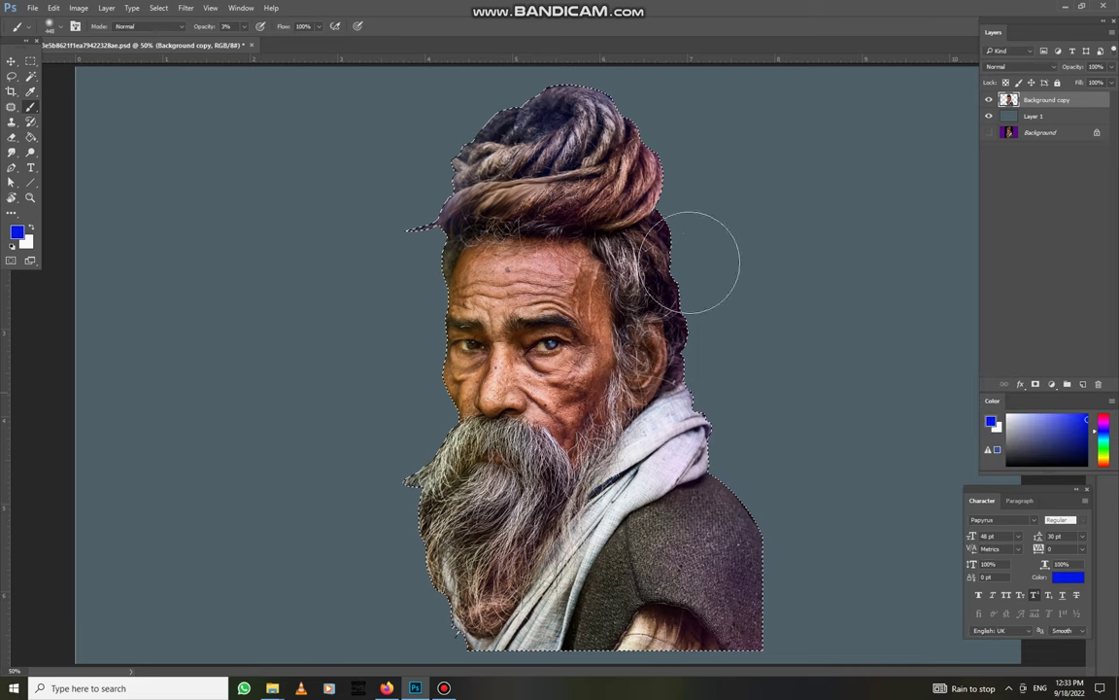
Deselect the portrait and set up the Smudge tool brush size
{"action": "key", "text": "m"}
{"action": "key", "text": "ctrl+d"}
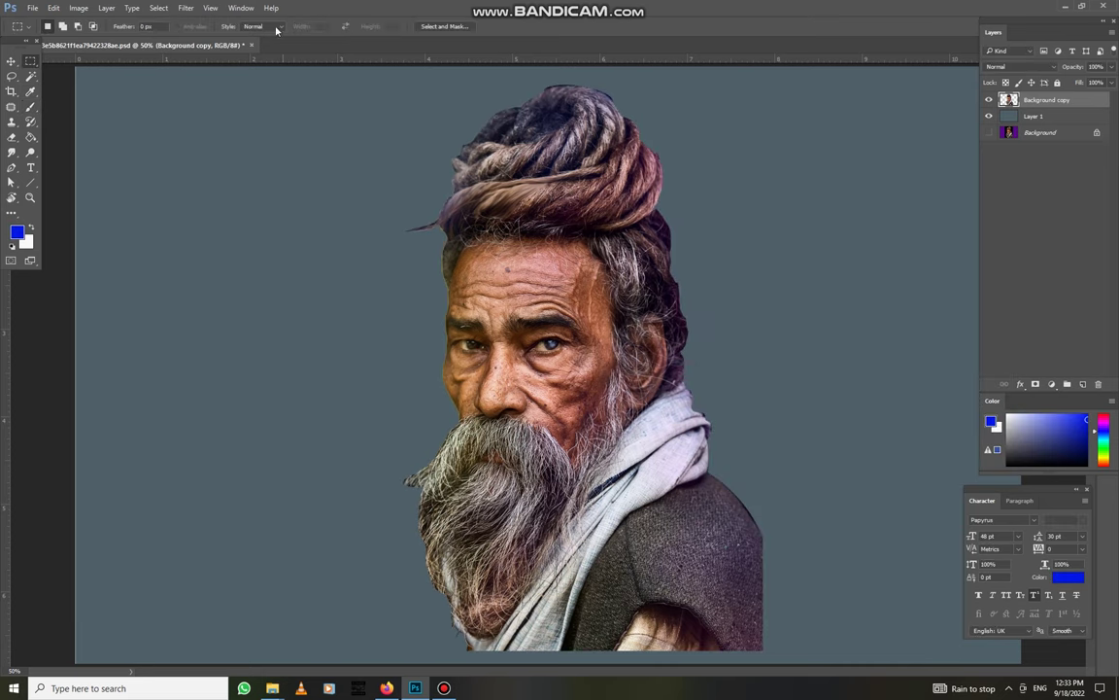
{"action": "key", "text": "r"}
{"action": "scroll", "coordinate": [464, 225], "scroll_direction": "up", "scroll_amount": 5}
{"action": "right_click", "coordinate": [370, 290]}
{"action": "key", "text": "Escape"}
Smudge the forehead above the left eyebrow and blend the brow area toward the face edge
{"action": "mouse_move", "coordinate": [307, 278]}
{"action": "left_mouse_down"}
{"action": "mouse_move", "coordinate": [199, 239]}
{"action": "mouse_move", "coordinate": [324, 243]}
{"action": "mouse_move", "coordinate": [375, 313]}
{"action": "left_mouse_up"}
{"action": "mouse_move", "coordinate": [270, 277]}
{"action": "left_mouse_down"}
{"action": "mouse_move", "coordinate": [221, 256]}
{"action": "mouse_move", "coordinate": [348, 257]}
{"action": "left_mouse_up"}
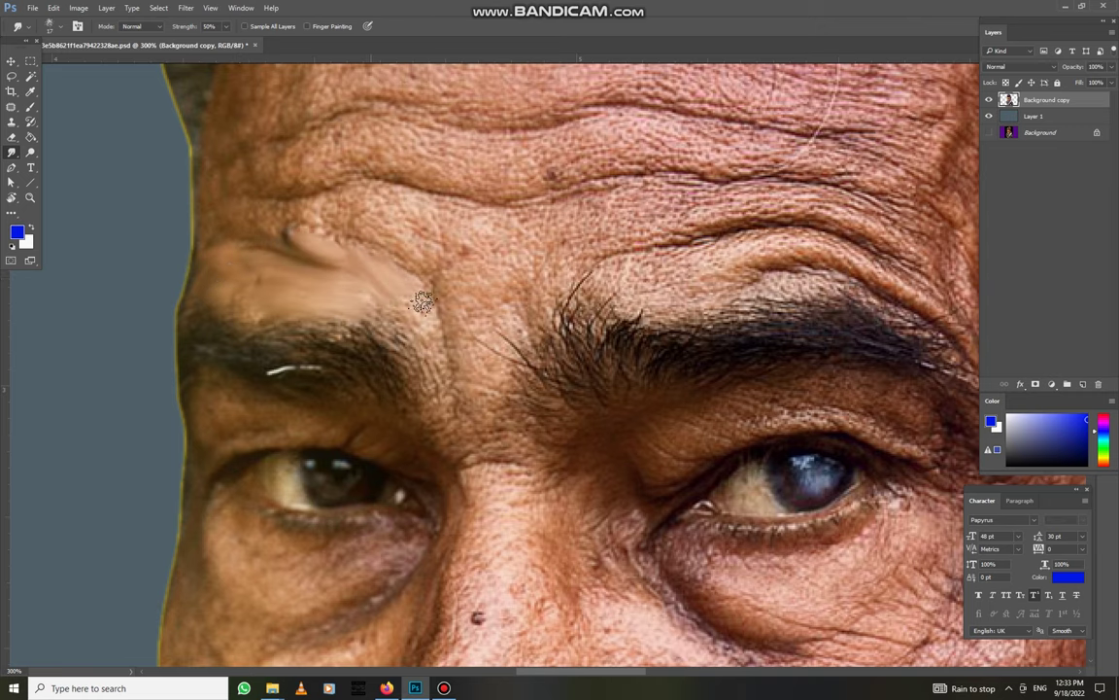
{"action": "left_click_drag", "start_coordinate": [402, 326], "coordinate": [574, 416]}
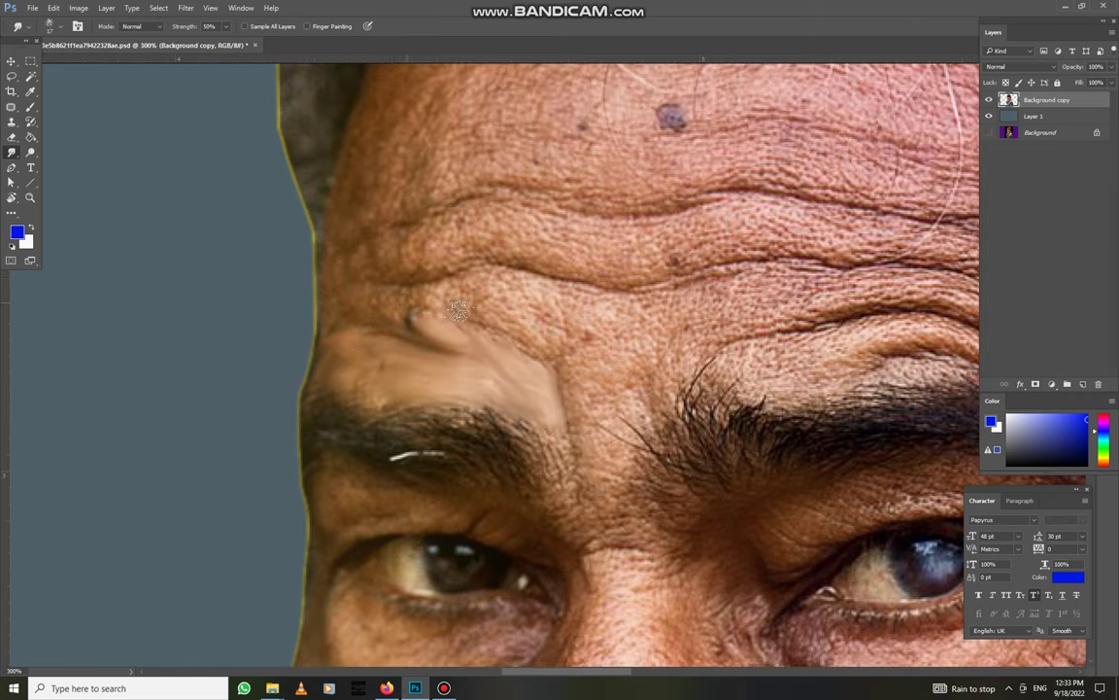
{"action": "left_click_drag", "start_coordinate": [333, 333], "coordinate": [509, 279]}
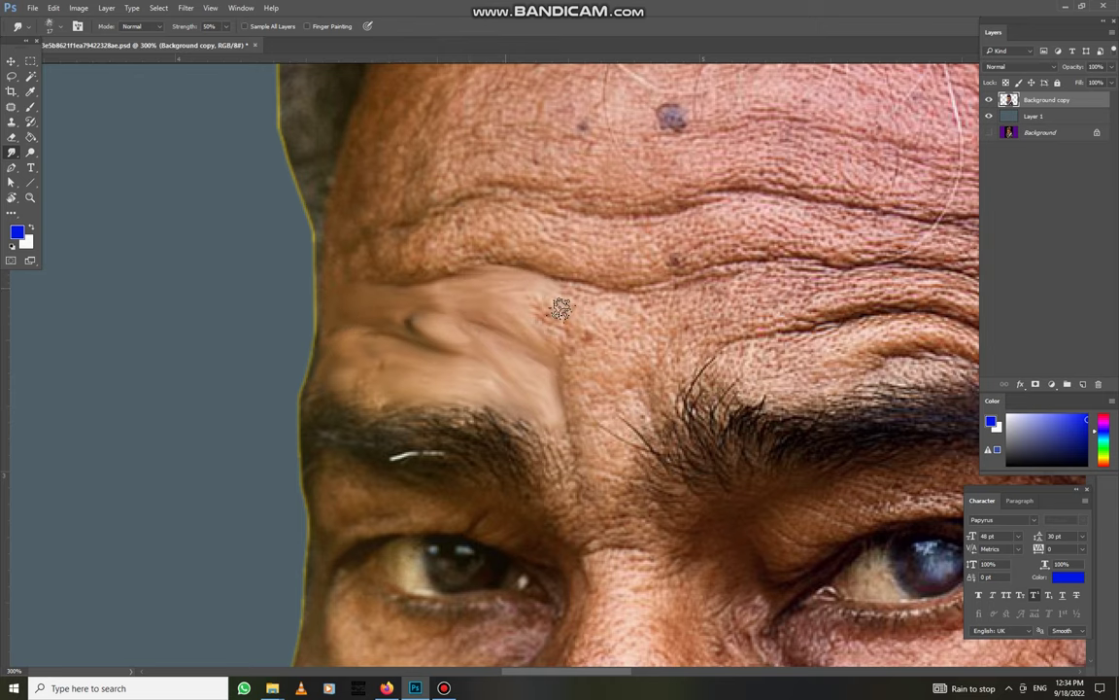
{"action": "scroll", "coordinate": [387, 360], "scroll_direction": "up", "scroll_amount": 2}
{"action": "scroll", "coordinate": [387, 359], "scroll_direction": "left", "scroll_amount": 1}
{"action": "mouse_move", "coordinate": [387, 360]}
{"action": "left_mouse_down"}
{"action": "mouse_move", "coordinate": [407, 325]}
{"action": "mouse_move", "coordinate": [524, 337]}
{"action": "mouse_move", "coordinate": [451, 310]}
{"action": "mouse_move", "coordinate": [551, 338]}
{"action": "mouse_move", "coordinate": [505, 292]}
{"action": "mouse_move", "coordinate": [482, 300]}
{"action": "mouse_move", "coordinate": [617, 302]}
{"action": "mouse_move", "coordinate": [606, 337]}
{"action": "mouse_move", "coordinate": [684, 320]}
{"action": "mouse_move", "coordinate": [669, 350]}
{"action": "left_mouse_up"}
Smooth the forehead wrinkles above the brow, extending the blended band to the right
{"action": "scroll", "coordinate": [605, 316], "scroll_direction": "up", "scroll_amount": 1}
{"action": "scroll", "coordinate": [605, 316], "scroll_direction": "left", "scroll_amount": 2}
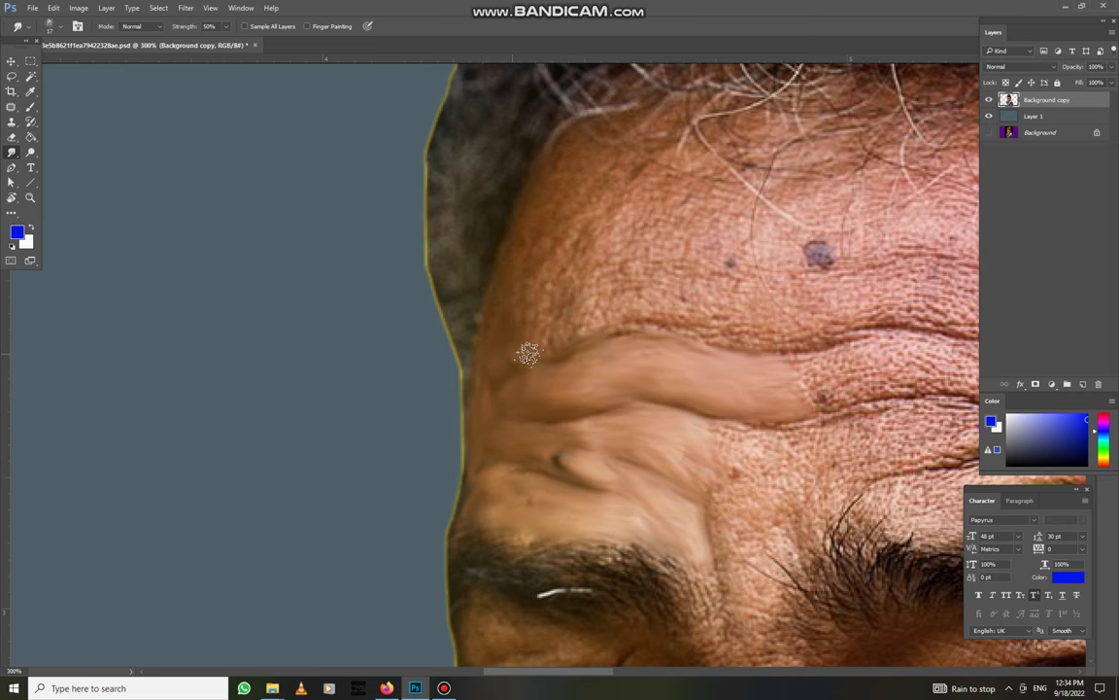
{"action": "scroll", "coordinate": [497, 302], "scroll_direction": "down", "scroll_amount": 1}
{"action": "mouse_move", "coordinate": [497, 302]}
{"action": "left_mouse_down"}
{"action": "mouse_move", "coordinate": [452, 272]}
{"action": "mouse_move", "coordinate": [540, 280]}
{"action": "mouse_move", "coordinate": [600, 306]}
{"action": "mouse_move", "coordinate": [567, 332]}
{"action": "left_mouse_up"}
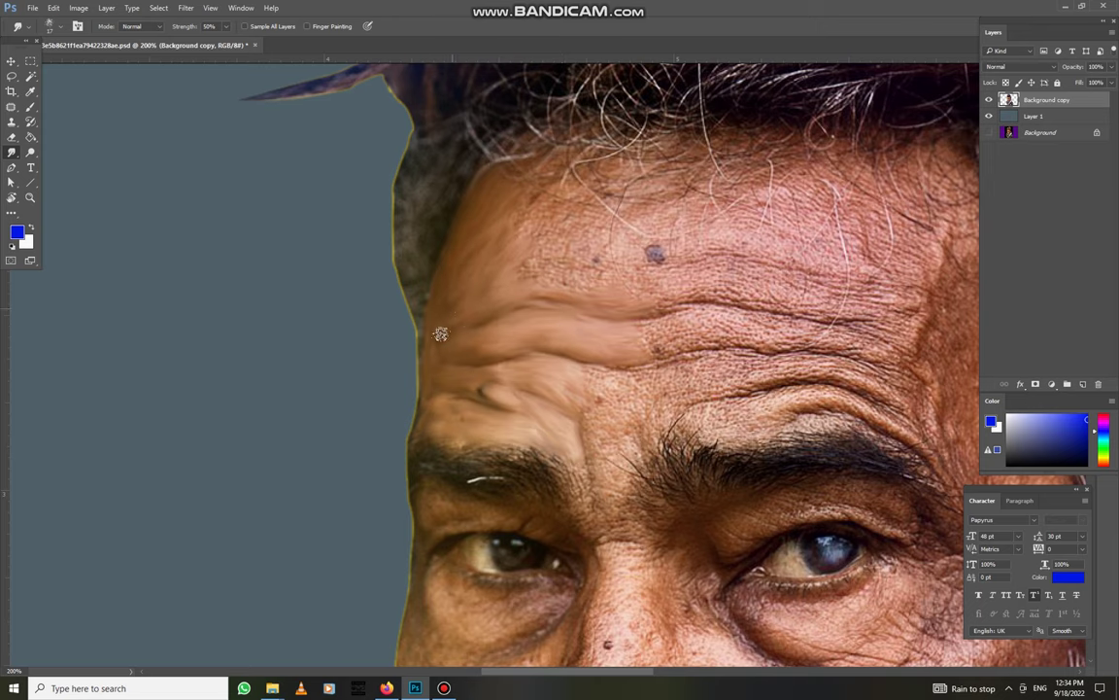
{"action": "scroll", "coordinate": [460, 255], "scroll_direction": "down", "scroll_amount": 3}
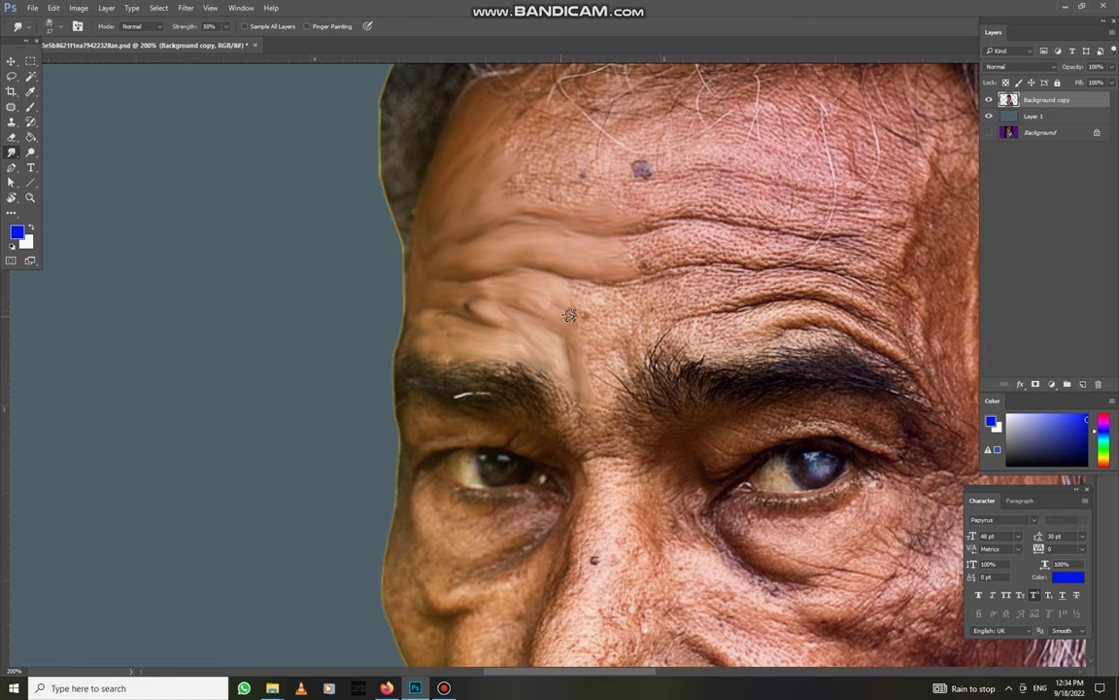
{"action": "left_click_drag", "start_coordinate": [586, 293], "coordinate": [644, 249]}
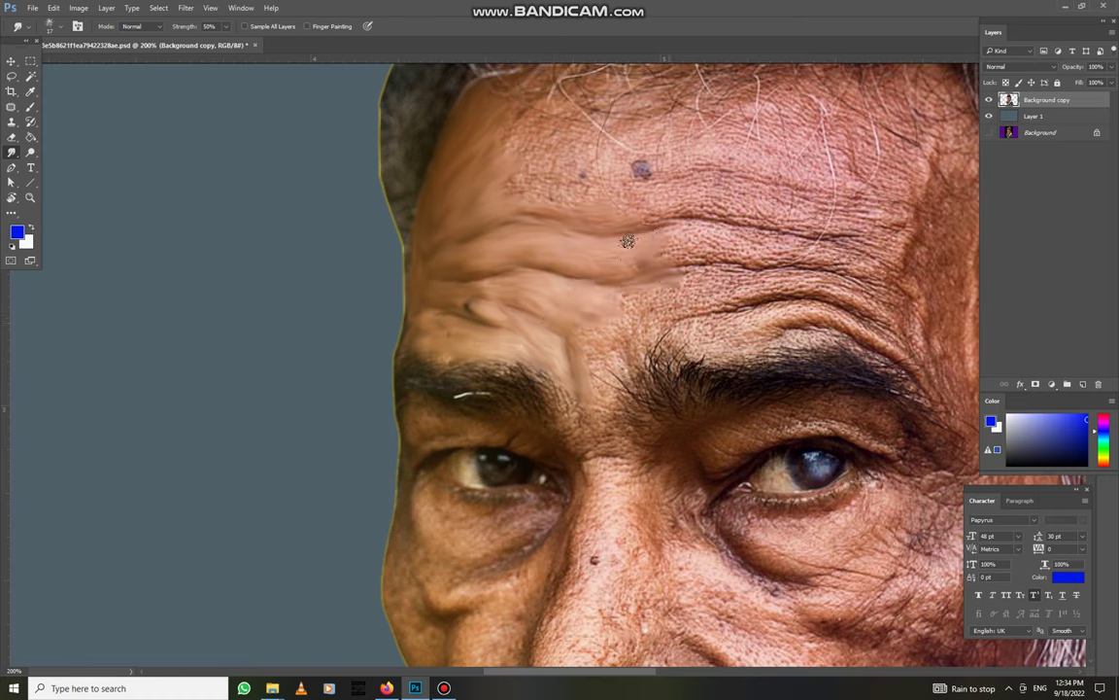
{"action": "mouse_move", "coordinate": [588, 223]}
{"action": "left_mouse_down"}
{"action": "mouse_move", "coordinate": [744, 231]}
{"action": "mouse_move", "coordinate": [704, 272]}
{"action": "mouse_move", "coordinate": [590, 340]}
{"action": "left_mouse_up"}
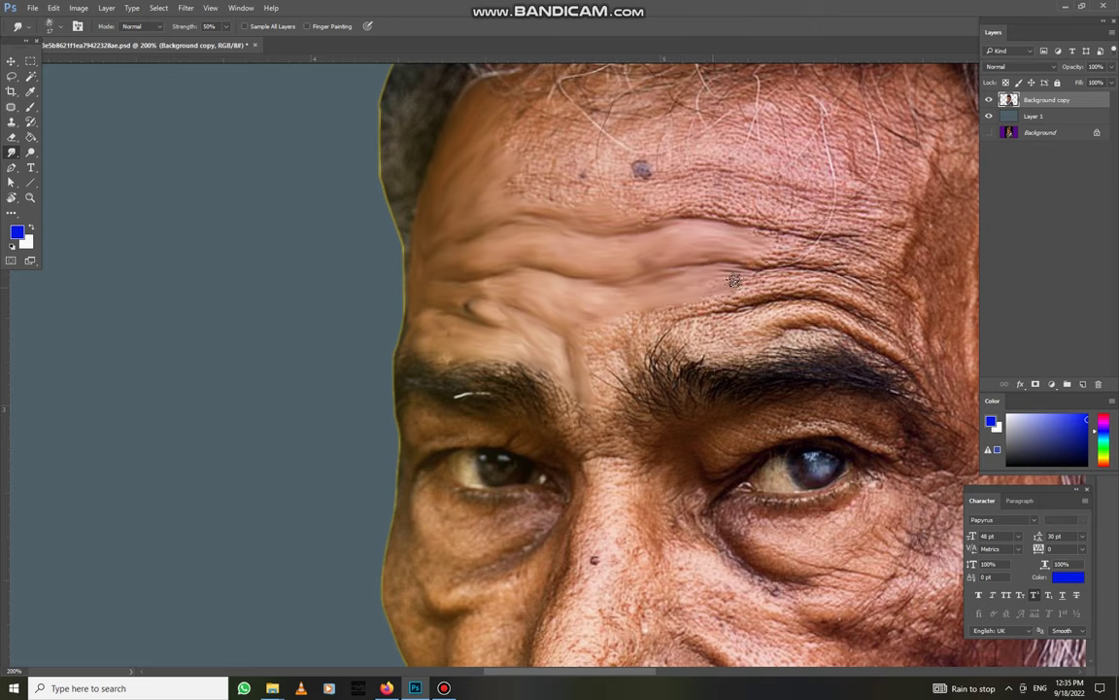
{"action": "scroll", "coordinate": [583, 330], "scroll_direction": "up", "scroll_amount": 1}
{"action": "scroll", "coordinate": [564, 301], "scroll_direction": "right", "scroll_amount": 1}
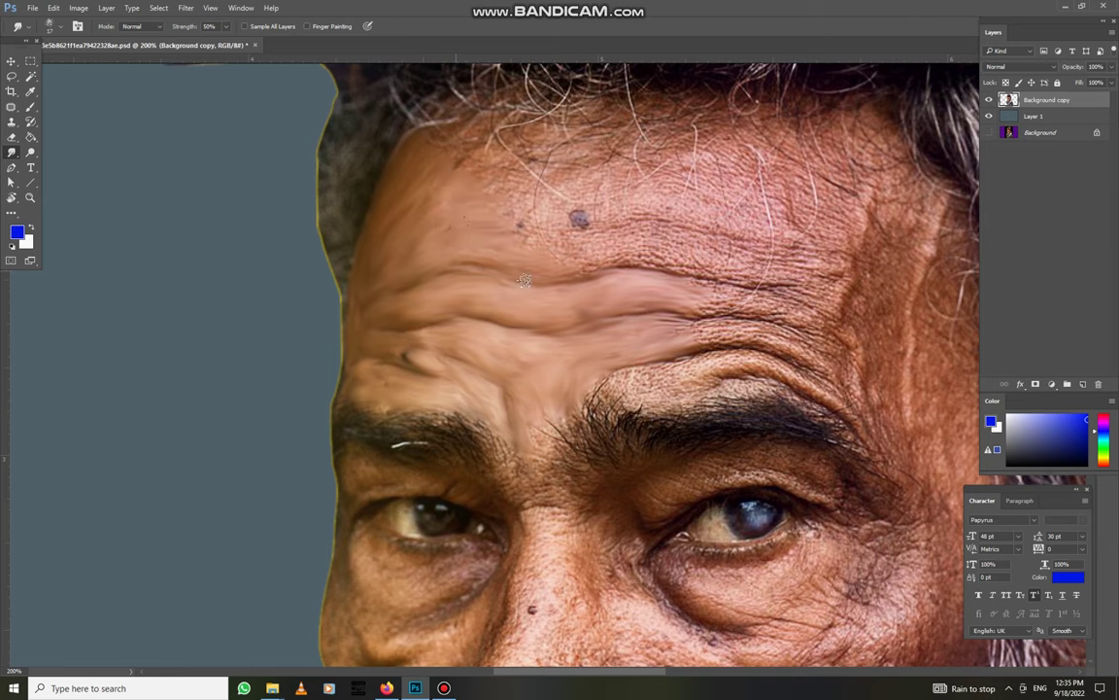
{"action": "left_click_drag", "start_coordinate": [549, 243], "coordinate": [710, 283]}
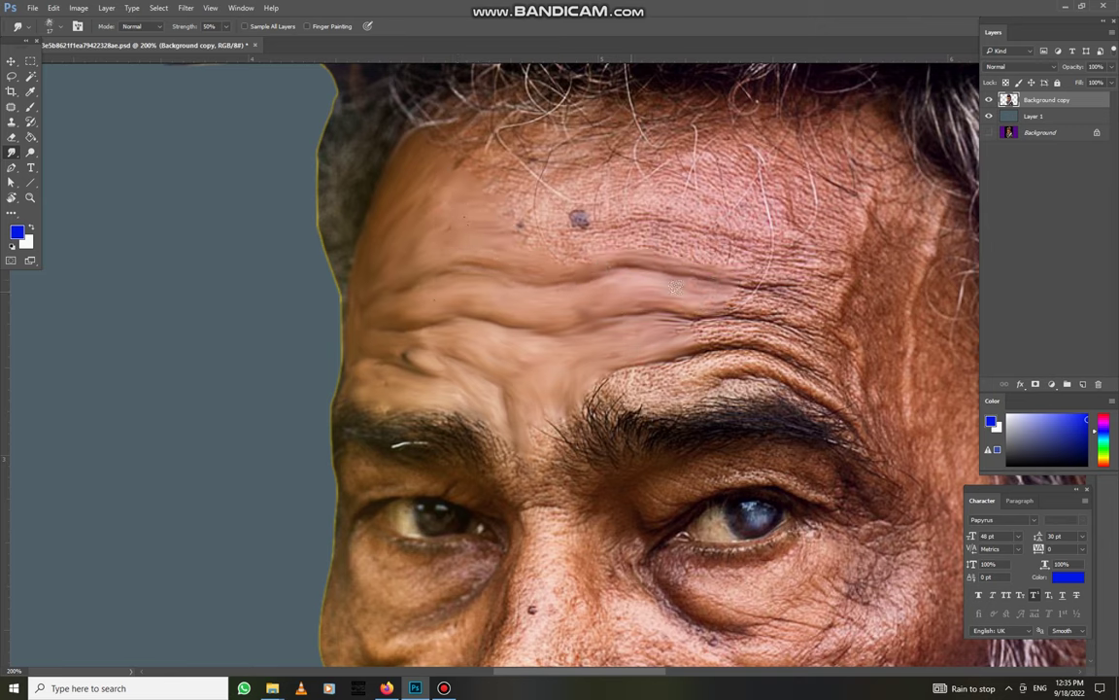
Smudge the upper forehead wrinkles smoother and review the blended brow
{"action": "scroll", "coordinate": [593, 292], "scroll_direction": "down", "scroll_amount": 2}
{"action": "scroll", "coordinate": [592, 292], "scroll_direction": "right", "scroll_amount": 2}
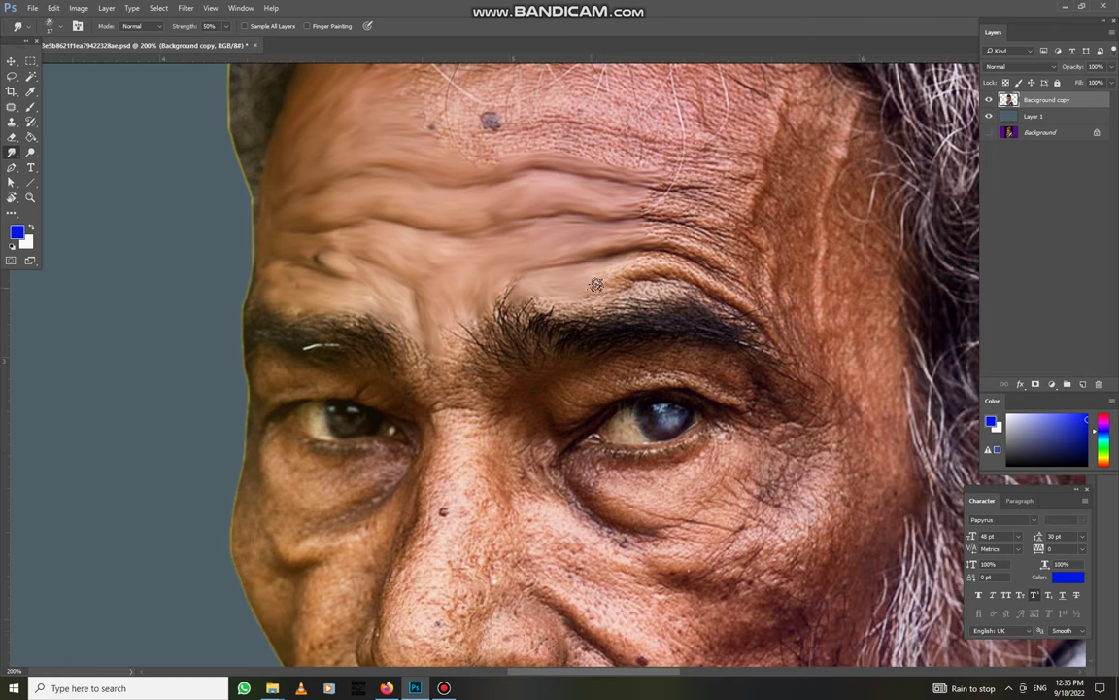
{"action": "scroll", "coordinate": [545, 262], "scroll_direction": "right", "scroll_amount": 3}
{"action": "left_click_drag", "start_coordinate": [494, 256], "coordinate": [601, 231]}
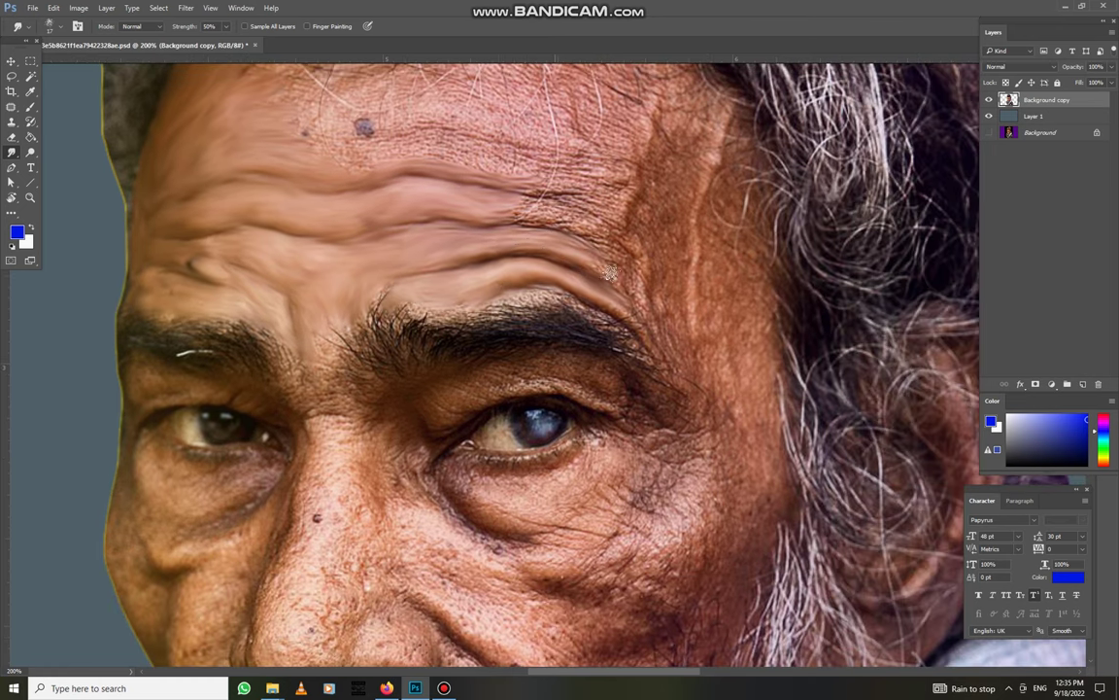
{"action": "scroll", "coordinate": [601, 232], "scroll_direction": "up", "scroll_amount": 2}
{"action": "scroll", "coordinate": [602, 232], "scroll_direction": "left", "scroll_amount": 4}
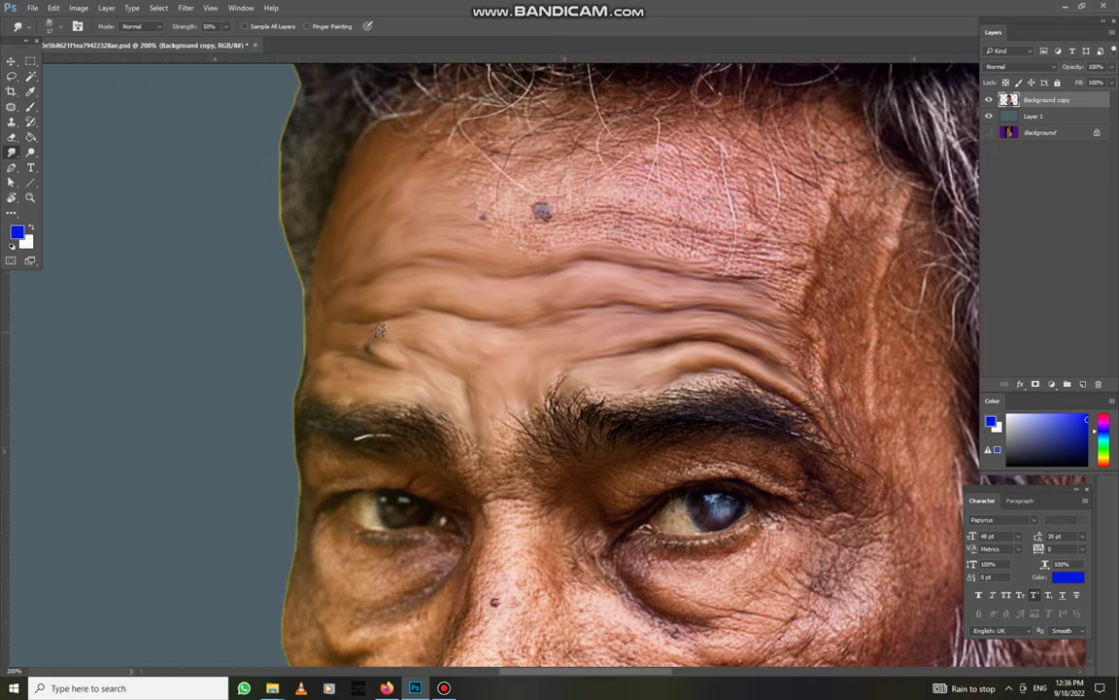
{"action": "scroll", "coordinate": [301, 326], "scroll_direction": "up", "scroll_amount": 1}
{"action": "scroll", "coordinate": [302, 326], "scroll_direction": "right", "scroll_amount": 2}
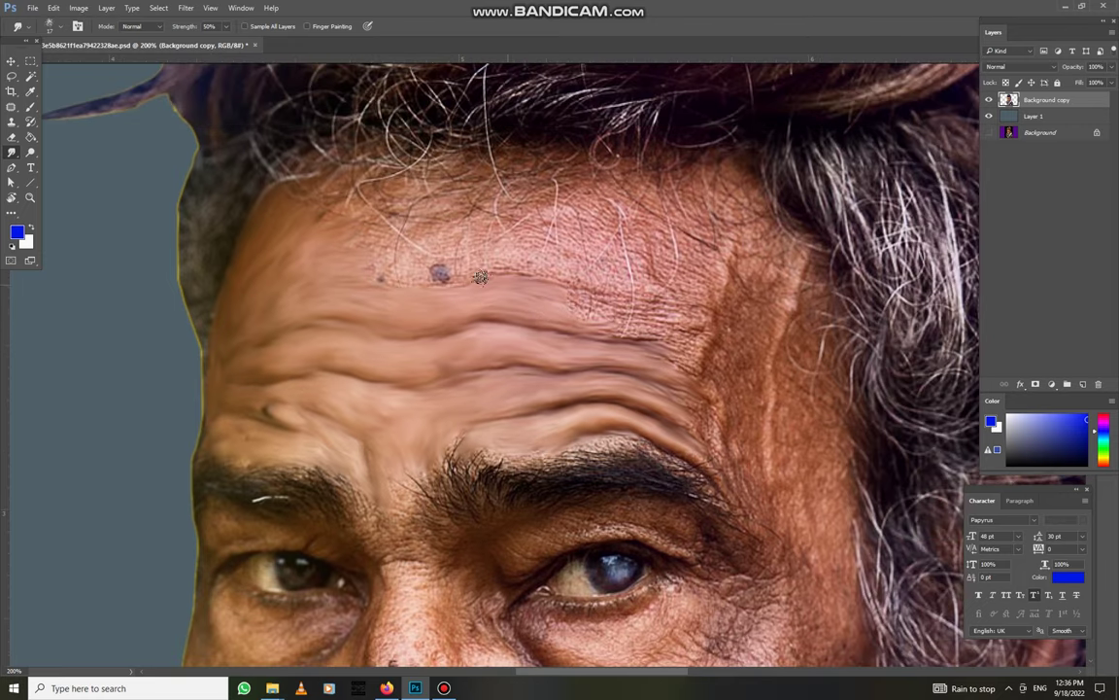
{"action": "scroll", "coordinate": [388, 247], "scroll_direction": "down", "scroll_amount": 5}
{"action": "scroll", "coordinate": [415, 253], "scroll_direction": "left", "scroll_amount": 4}
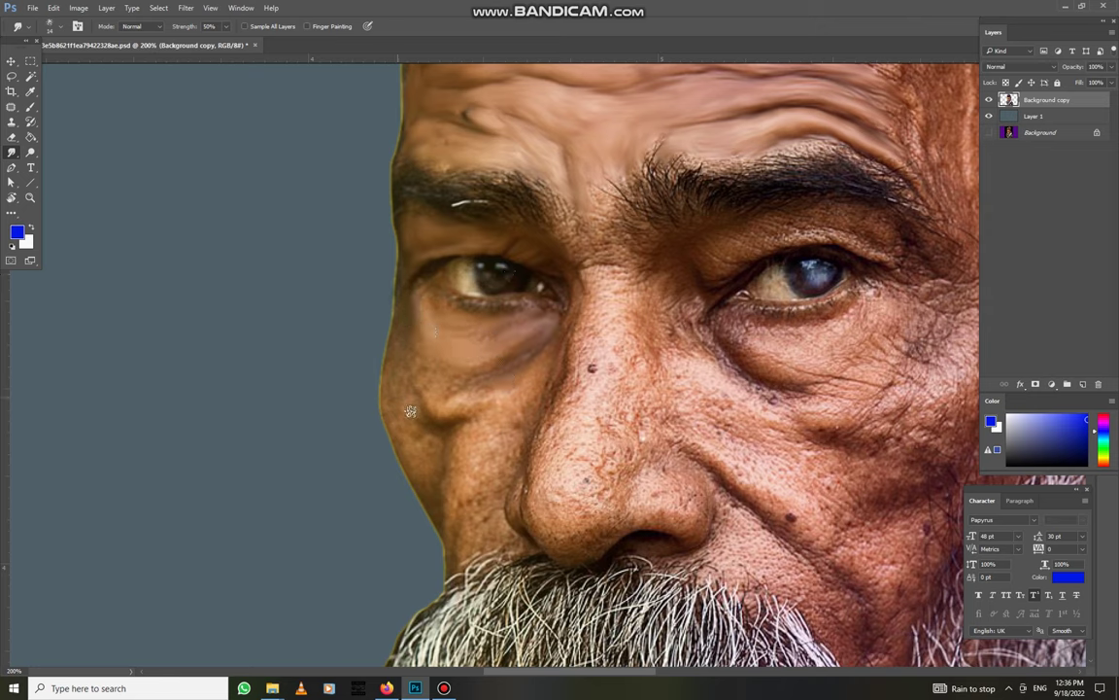
Smudge the nose, the nose bridge and the cheek crease beside it into smooth skin
{"action": "scroll", "coordinate": [374, 340], "scroll_direction": "down", "scroll_amount": 3}
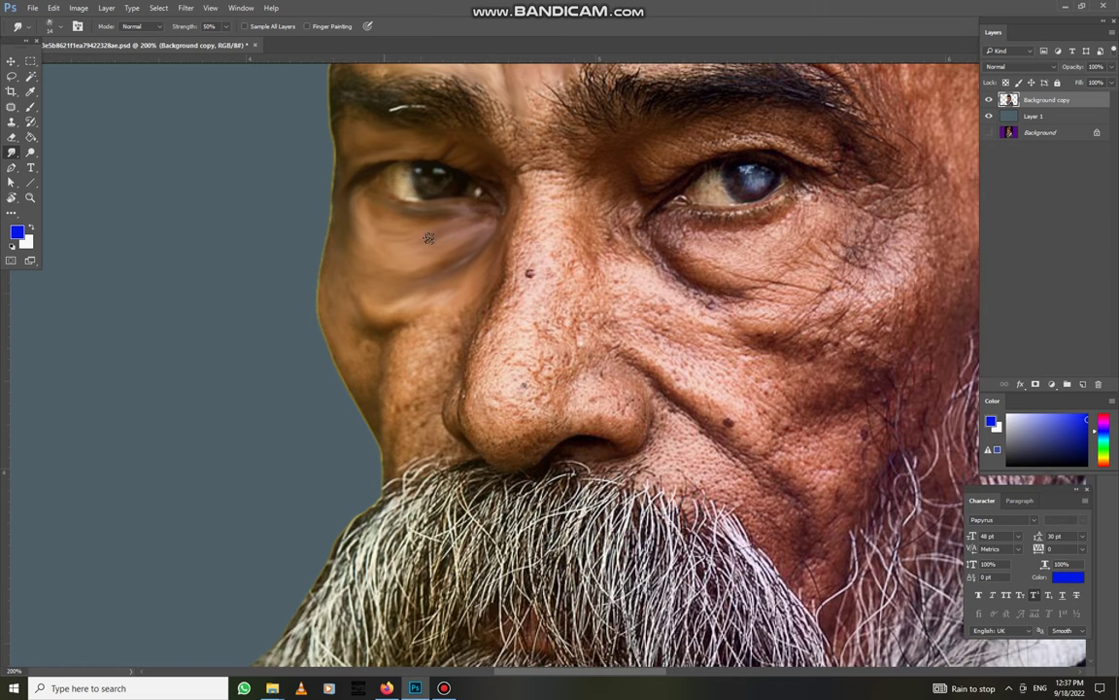
{"action": "scroll", "coordinate": [388, 223], "scroll_direction": "down", "scroll_amount": 1}
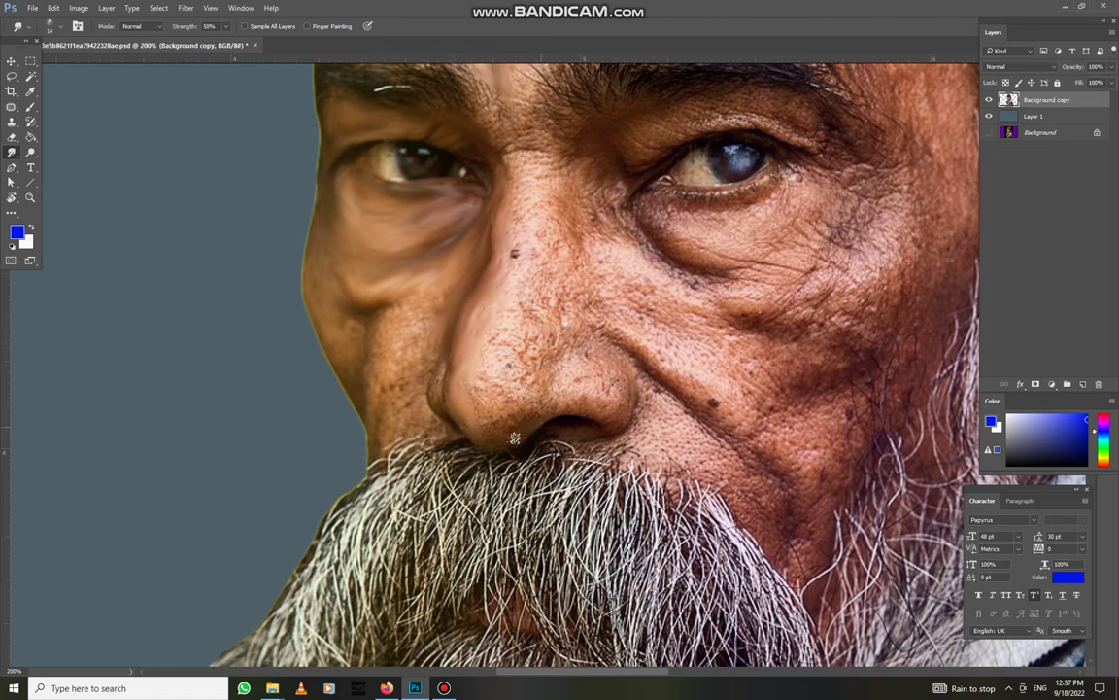
{"action": "left_click_drag", "start_coordinate": [492, 321], "coordinate": [510, 372]}
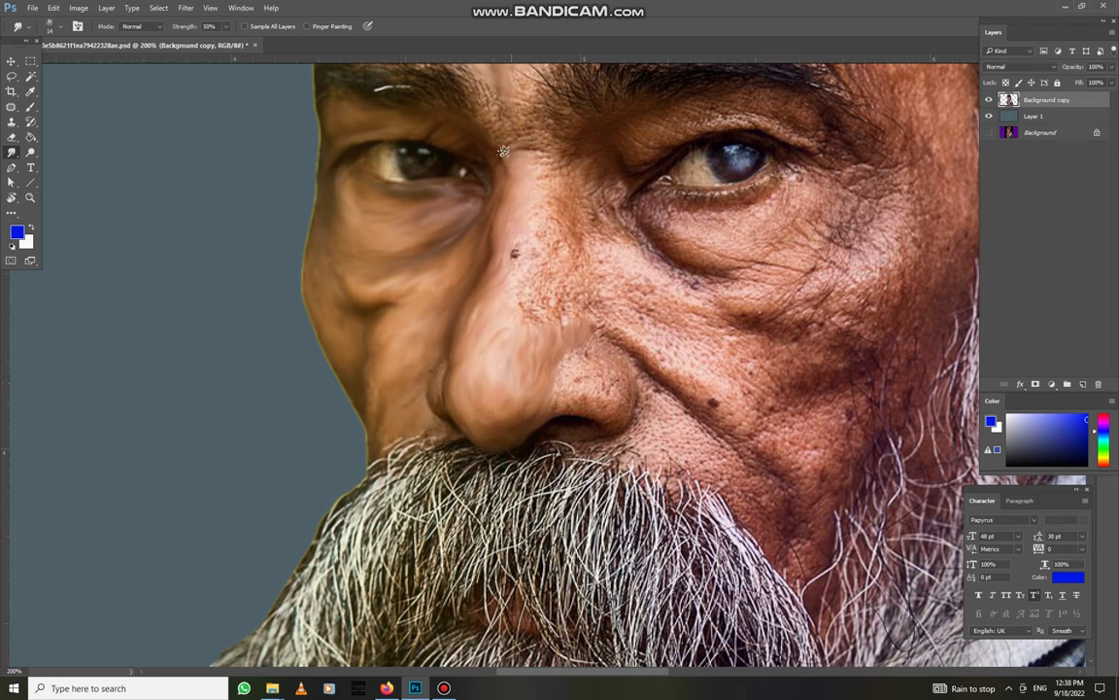
{"action": "mouse_move", "coordinate": [545, 147]}
{"action": "left_mouse_down"}
{"action": "mouse_move", "coordinate": [553, 247]}
{"action": "mouse_move", "coordinate": [630, 347]}
{"action": "mouse_move", "coordinate": [520, 274]}
{"action": "mouse_move", "coordinate": [581, 364]}
{"action": "mouse_move", "coordinate": [529, 311]}
{"action": "mouse_move", "coordinate": [554, 318]}
{"action": "mouse_move", "coordinate": [539, 331]}
{"action": "mouse_move", "coordinate": [605, 417]}
{"action": "left_mouse_up"}
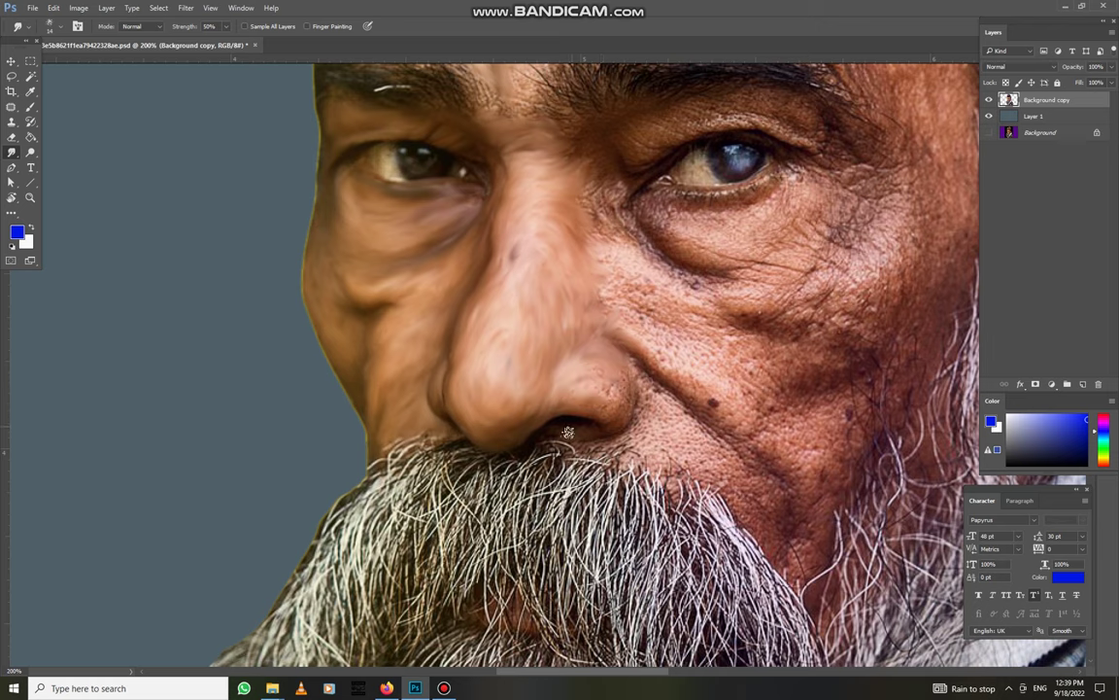
{"action": "mouse_move", "coordinate": [638, 370]}
{"action": "left_mouse_down"}
{"action": "mouse_move", "coordinate": [622, 300]}
{"action": "mouse_move", "coordinate": [593, 282]}
{"action": "mouse_move", "coordinate": [544, 194]}
{"action": "mouse_move", "coordinate": [539, 213]}
{"action": "mouse_move", "coordinate": [648, 285]}
{"action": "left_mouse_up"}
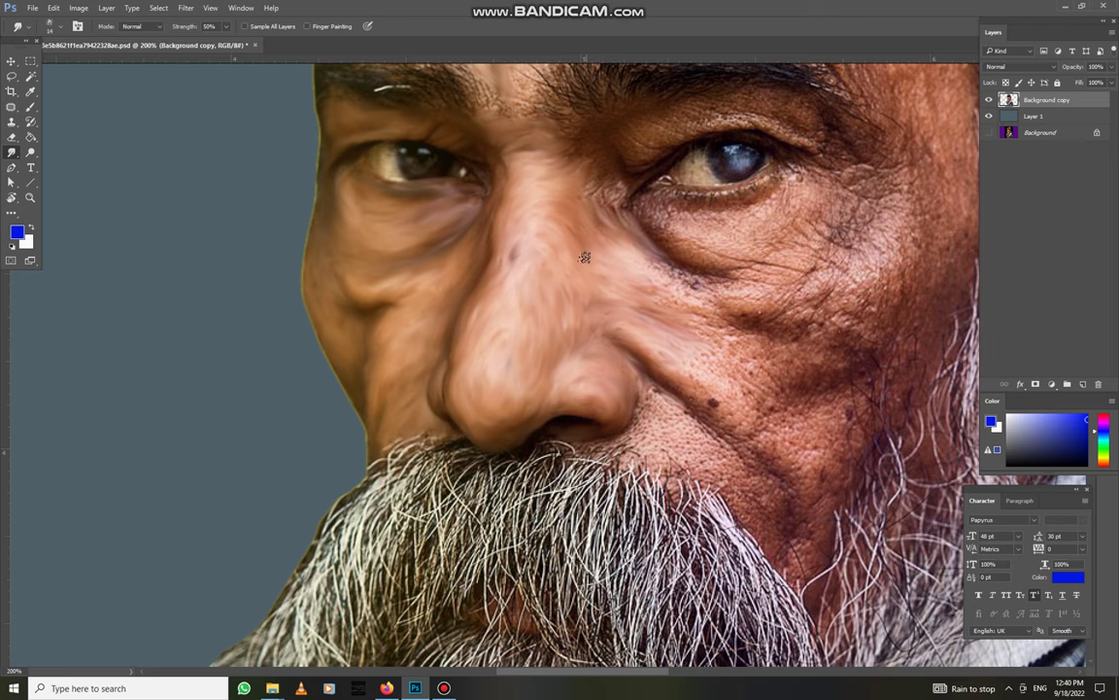
{"action": "scroll", "coordinate": [583, 282], "scroll_direction": "up", "scroll_amount": 3}
{"action": "right_click", "coordinate": [518, 370]}
Switch the smudge brush to the 11 px preset and raise Strength to 78%
{"action": "scroll", "coordinate": [525, 427], "scroll_direction": "down", "scroll_amount": 3}
{"action": "left_click", "coordinate": [477, 450]}
{"action": "left_click", "coordinate": [413, 264]}
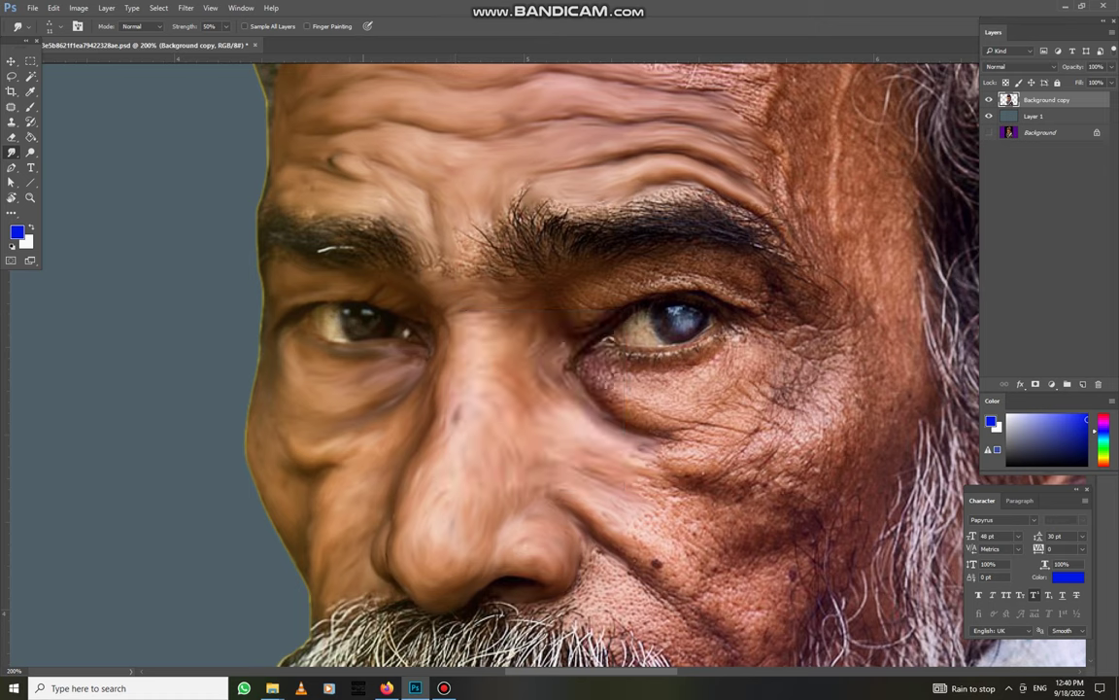
{"action": "left_click_drag", "start_coordinate": [228, 27], "coordinate": [241, 40]}
{"action": "right_click", "coordinate": [412, 271]}
{"action": "left_click", "coordinate": [402, 245]}
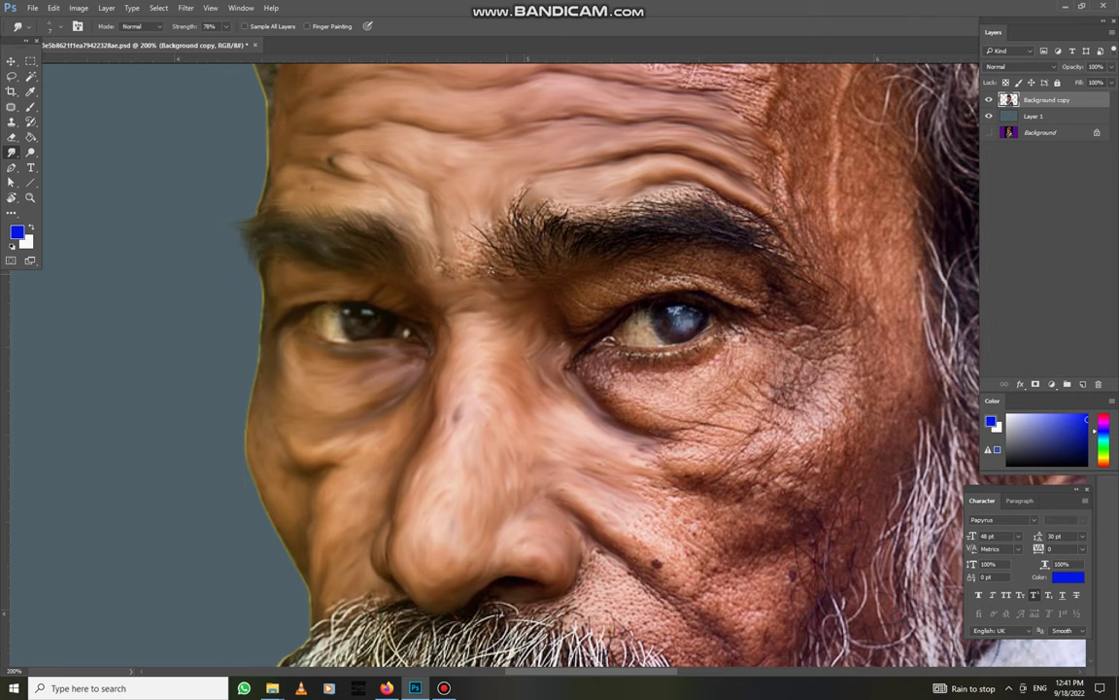
At 88% strength, smudge the eyebrow and its outer end into hair-like strokes
{"action": "left_click_drag", "start_coordinate": [216, 29], "coordinate": [222, 58]}
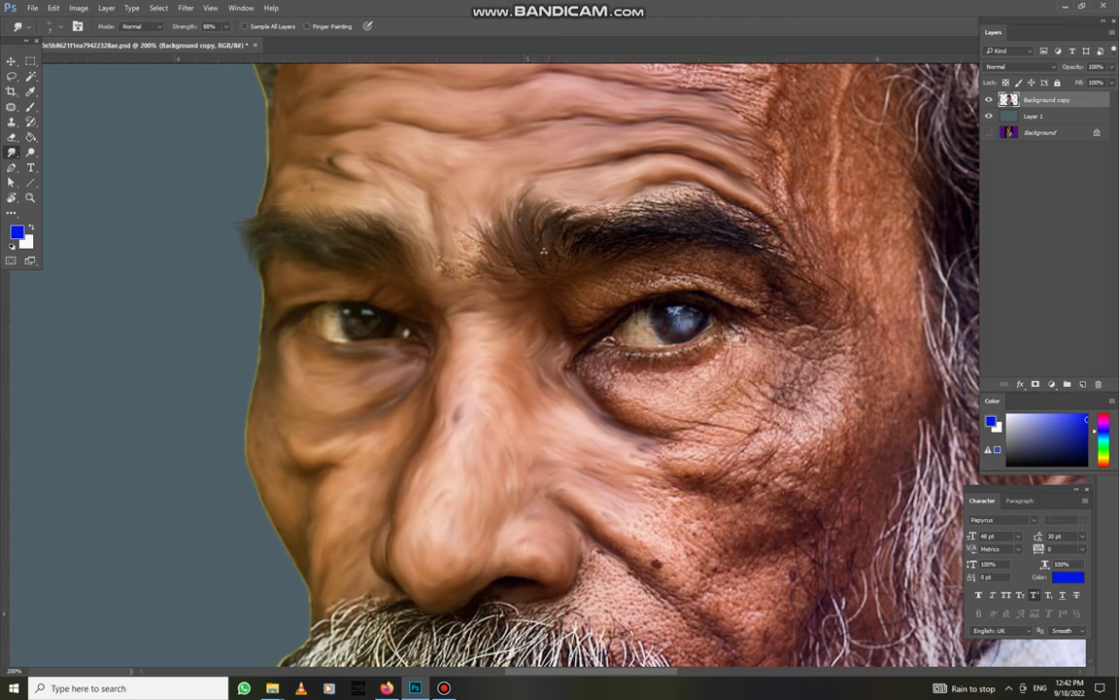
{"action": "mouse_move", "coordinate": [561, 200]}
{"action": "left_mouse_down"}
{"action": "mouse_move", "coordinate": [522, 189]}
{"action": "mouse_move", "coordinate": [596, 204]}
{"action": "left_mouse_up"}
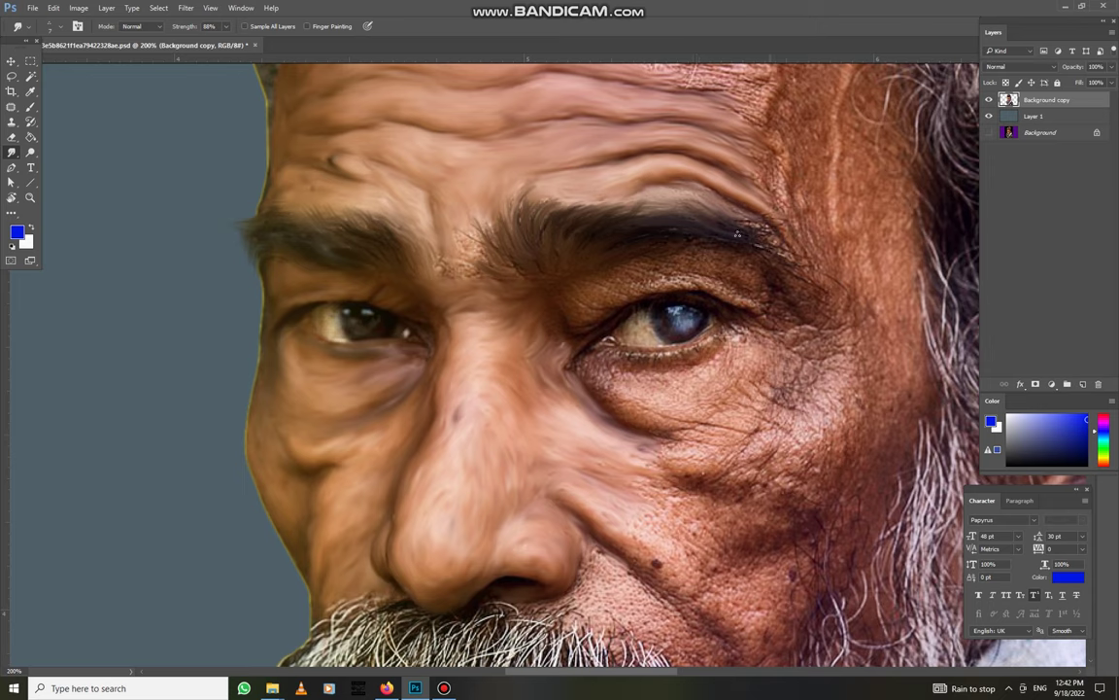
{"action": "left_click_drag", "start_coordinate": [724, 225], "coordinate": [808, 265]}
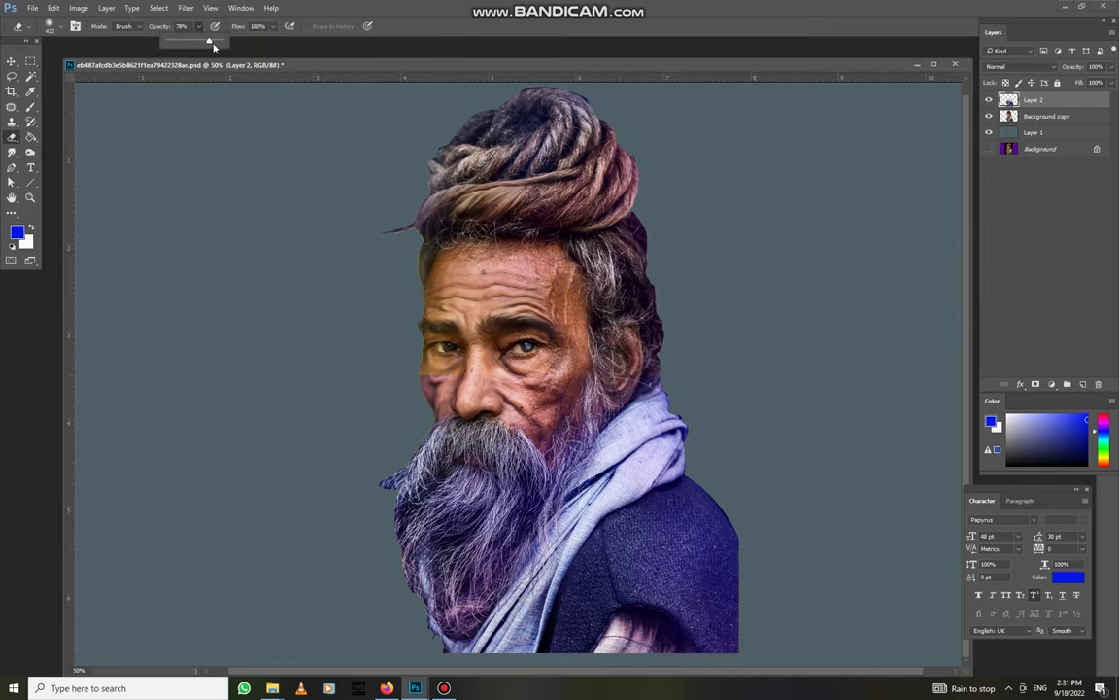
Erase the purple tint from the beard and jacket, then delete the tint layer, Layer 2
{"action": "left_click_drag", "start_coordinate": [413, 486], "coordinate": [467, 583]}
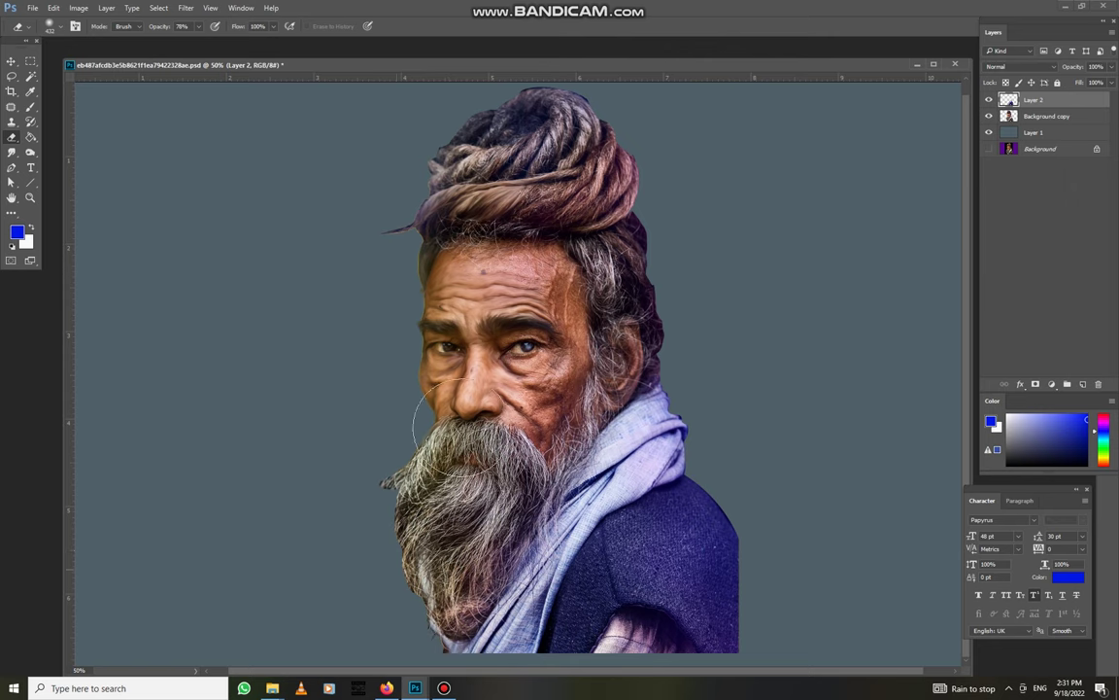
{"action": "scroll", "coordinate": [712, 367], "scroll_direction": "right", "scroll_amount": 1}
{"action": "left_click_drag", "start_coordinate": [637, 561], "coordinate": [694, 535]}
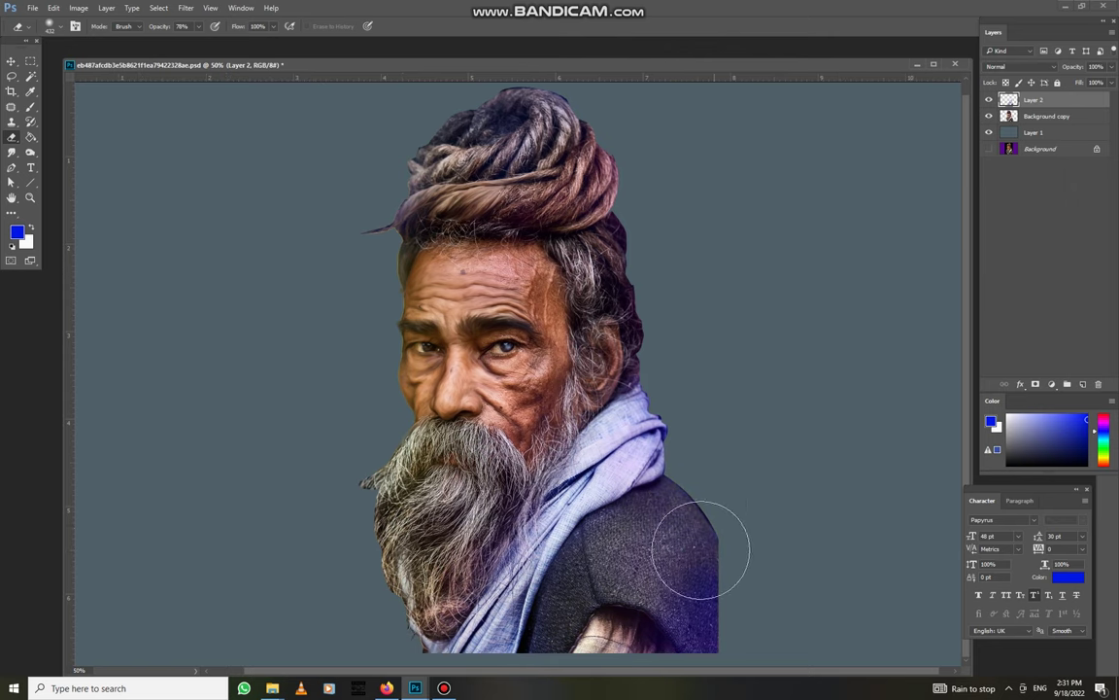
{"action": "right_click", "coordinate": [709, 546]}
{"action": "key", "text": "Return"}
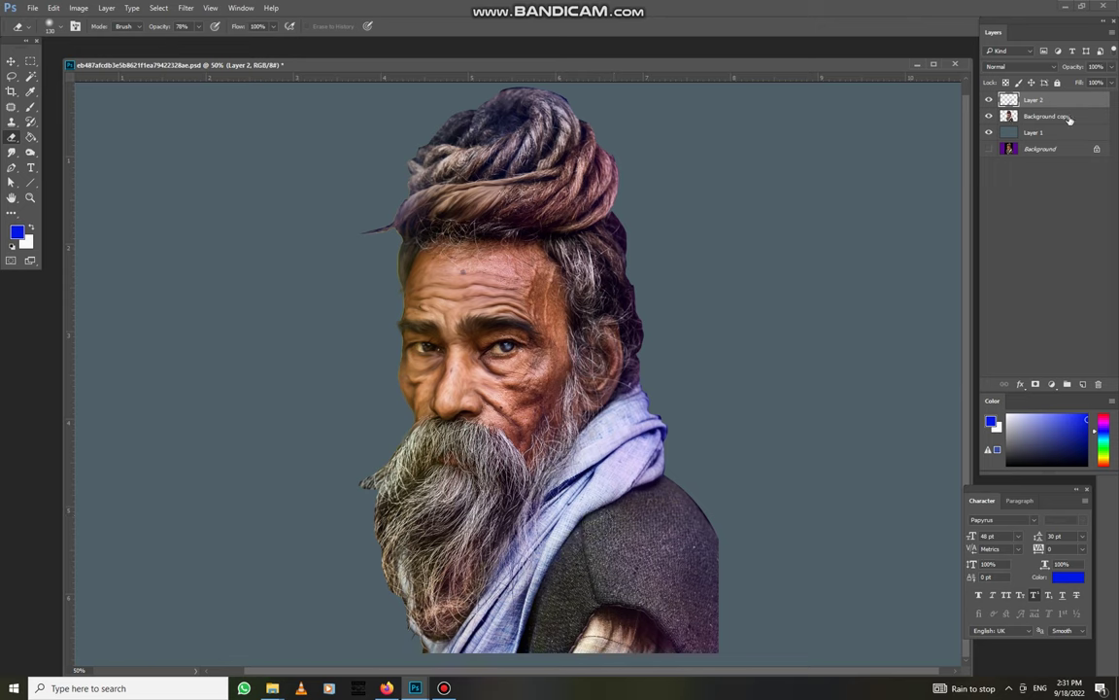
{"action": "key", "text": "Delete"}
Return to the Smudge tool with a larger brush at 42% strength
{"action": "key", "text": "m"}
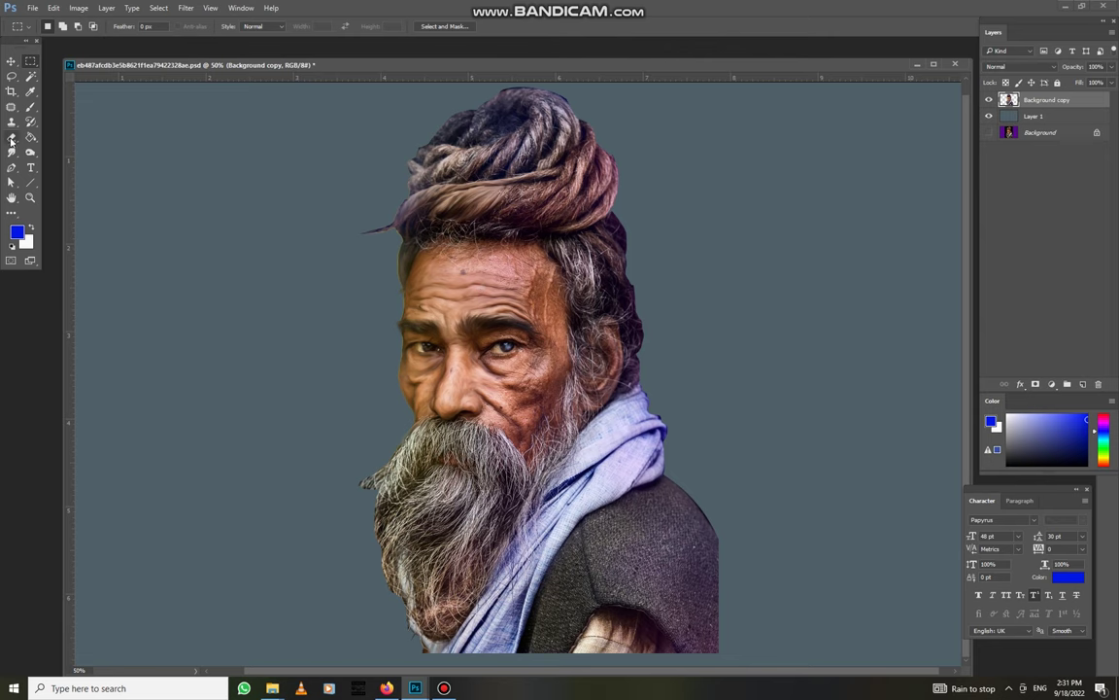
{"action": "left_click", "coordinate": [11, 150]}
{"action": "scroll", "coordinate": [448, 310], "scroll_direction": "up", "scroll_amount": 3}
{"action": "right_click", "coordinate": [458, 303]}
{"action": "left_click", "coordinate": [226, 26]}
{"action": "left_click_drag", "start_coordinate": [212, 40], "coordinate": [199, 40]}
Smooth the forehead wrinkles on the right side and the temple skin
{"action": "mouse_move", "coordinate": [399, 293]}
{"action": "left_mouse_down"}
{"action": "mouse_move", "coordinate": [506, 309]}
{"action": "mouse_move", "coordinate": [573, 340]}
{"action": "mouse_move", "coordinate": [638, 400]}
{"action": "left_mouse_up"}
{"action": "mouse_move", "coordinate": [784, 302]}
{"action": "left_mouse_down"}
{"action": "mouse_move", "coordinate": [748, 263]}
{"action": "mouse_move", "coordinate": [768, 331]}
{"action": "mouse_move", "coordinate": [729, 291]}
{"action": "mouse_move", "coordinate": [719, 415]}
{"action": "mouse_move", "coordinate": [680, 384]}
{"action": "left_mouse_up"}
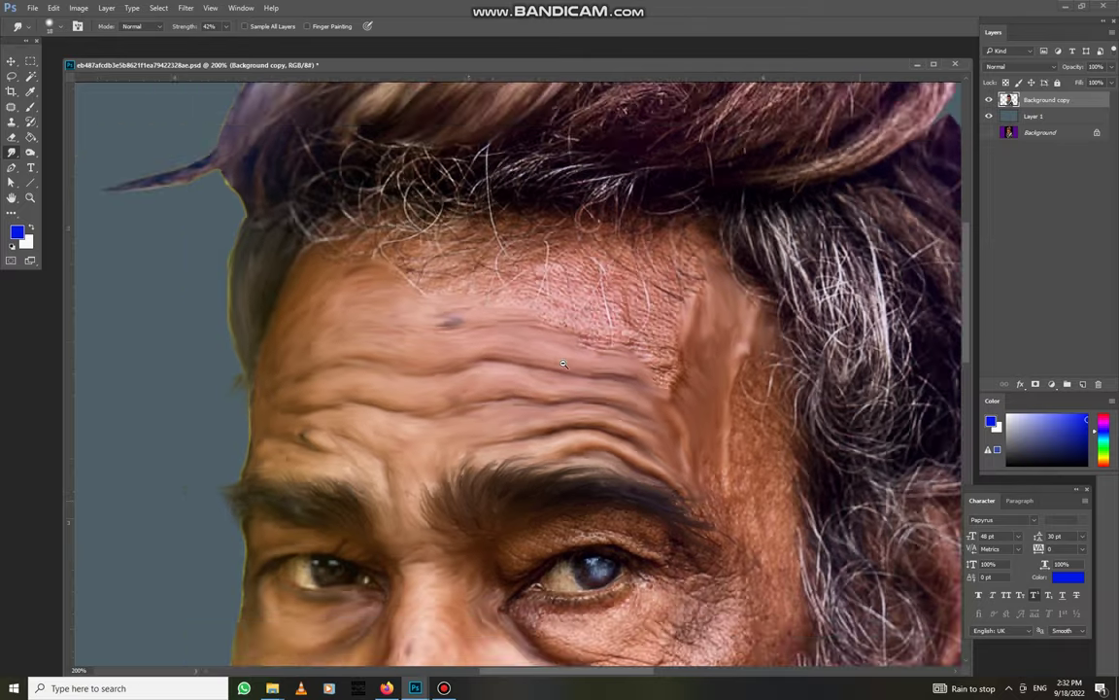
{"action": "left_click_drag", "start_coordinate": [629, 475], "coordinate": [513, 454]}
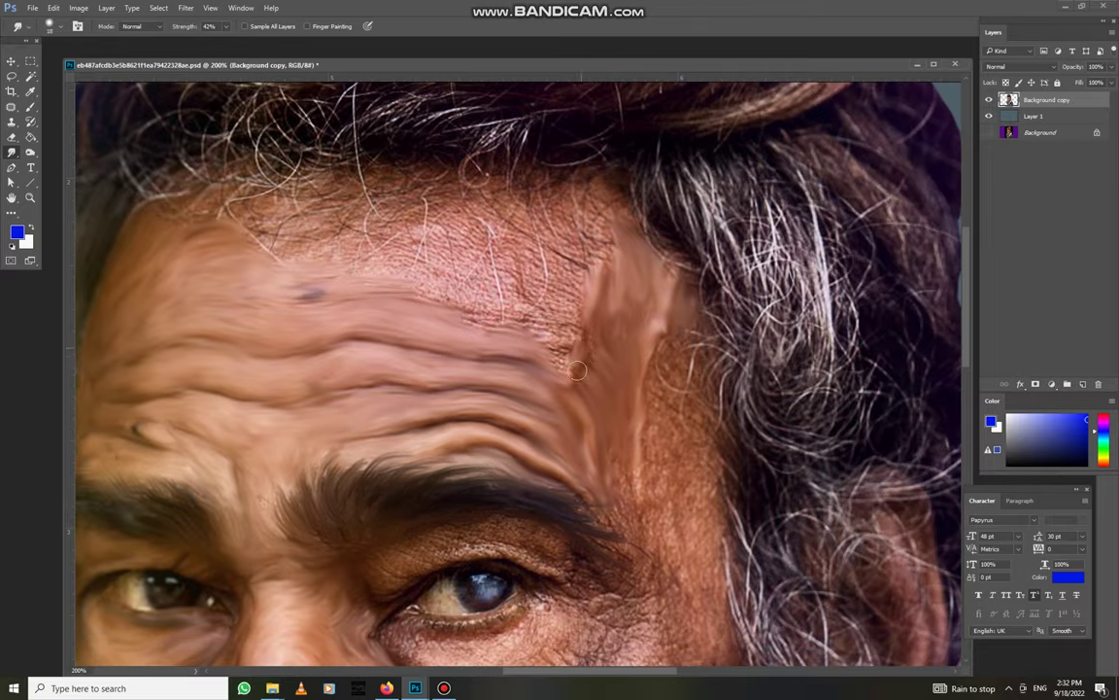
{"action": "left_click_drag", "start_coordinate": [570, 319], "coordinate": [598, 360]}
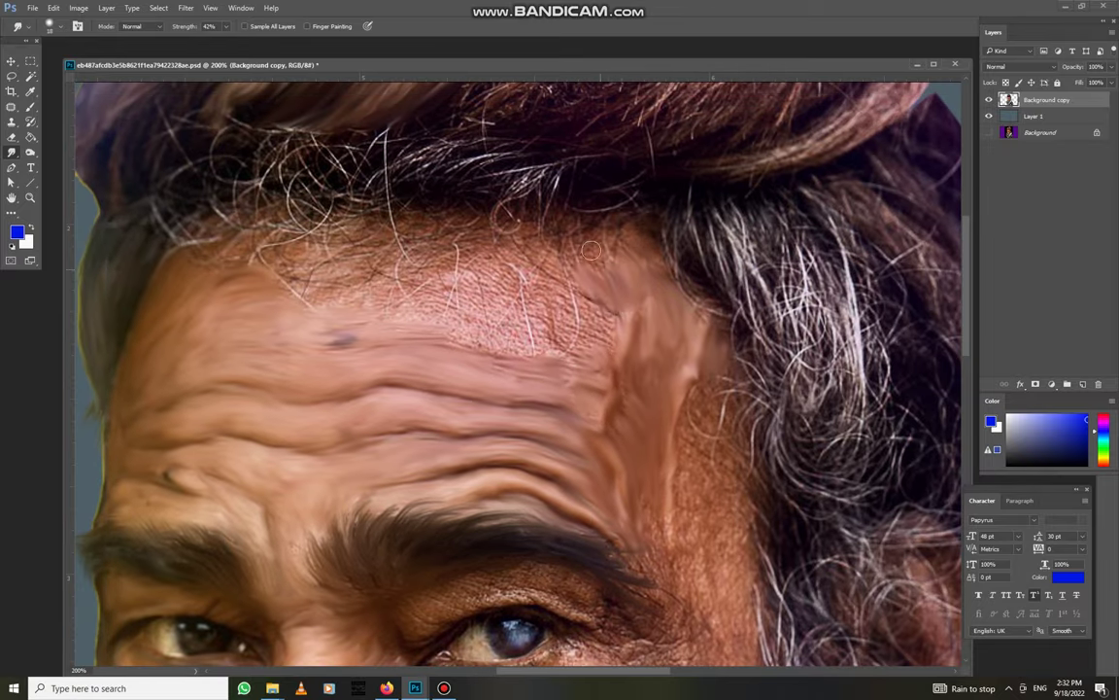
{"action": "key", "text": "ctrl+minus"}
{"action": "key", "text": "ctrl+plus"}
Set smudge strength to 30% and reposition the view around the eye and head
{"action": "right_click", "coordinate": [487, 474]}
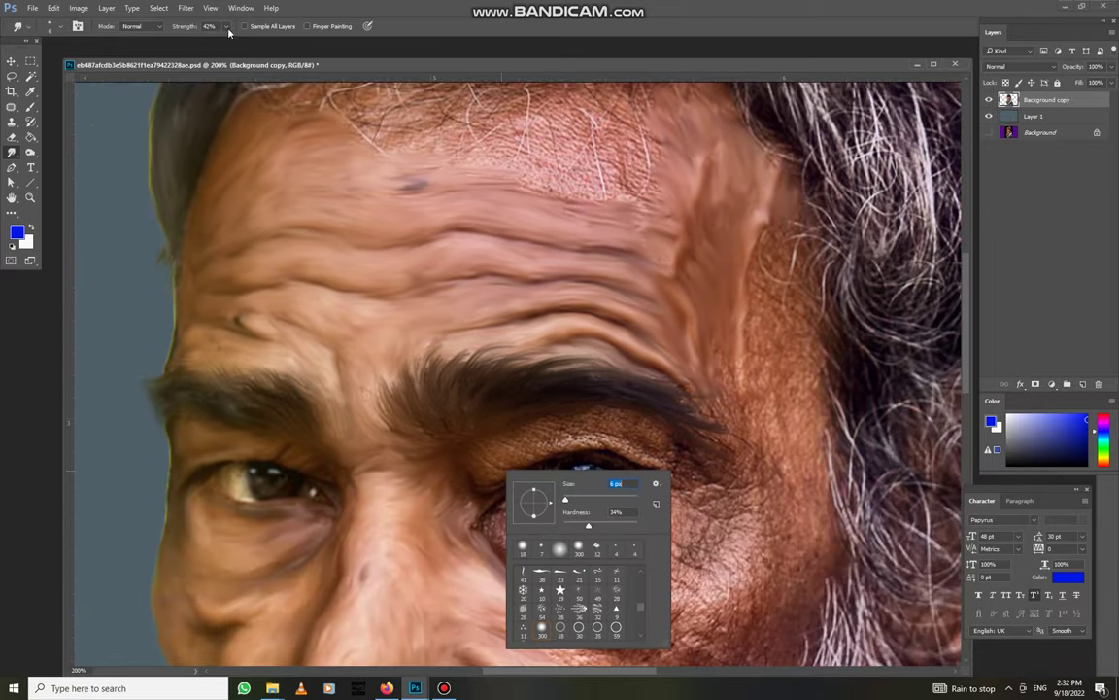
{"action": "key", "text": "Escape"}
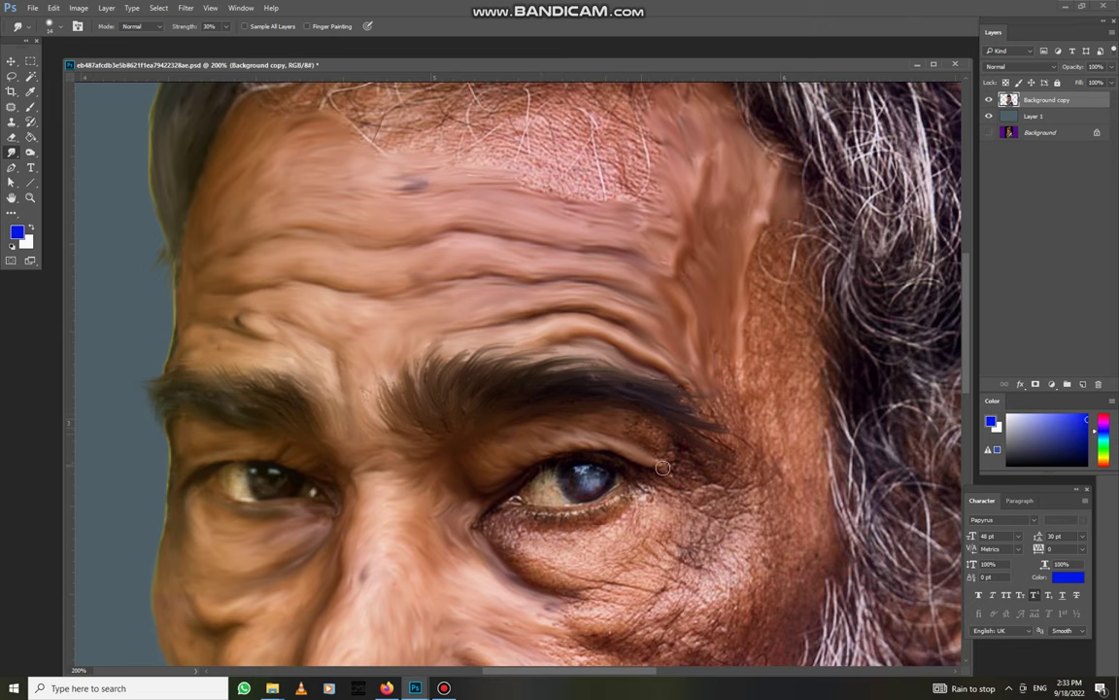
{"action": "left_click_drag", "start_coordinate": [661, 448], "coordinate": [748, 365]}
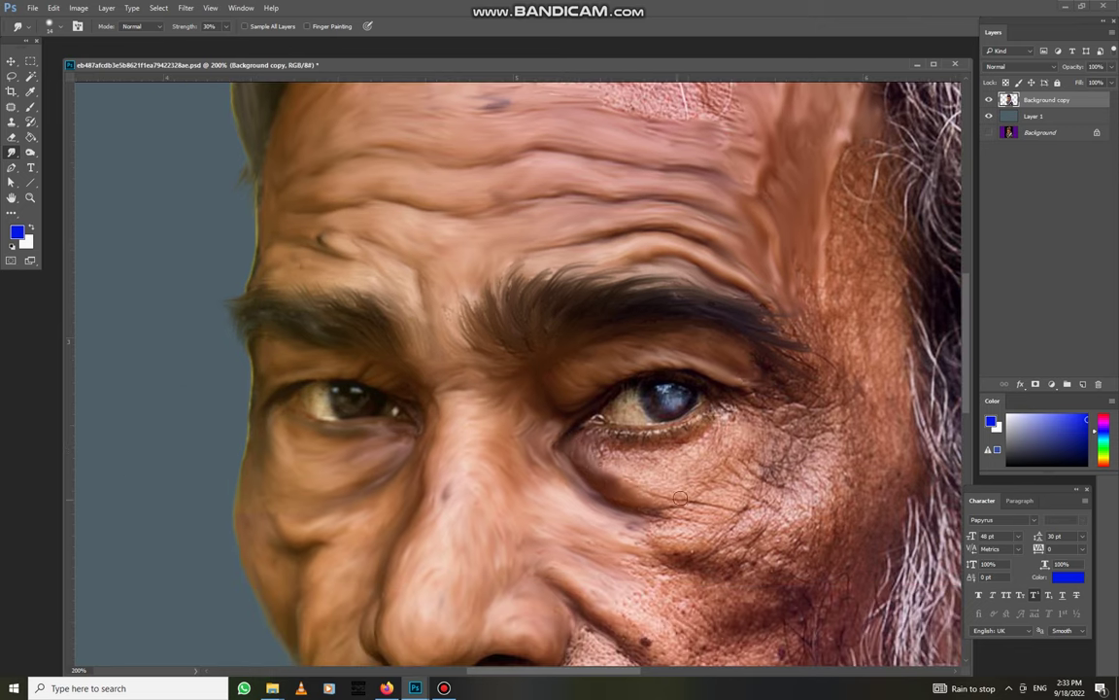
{"action": "scroll", "coordinate": [493, 376], "scroll_direction": "down", "scroll_amount": 2}
{"action": "scroll", "coordinate": [492, 376], "scroll_direction": "left", "scroll_amount": 2}
{"action": "scroll", "coordinate": [366, 369], "scroll_direction": "up", "scroll_amount": 4}
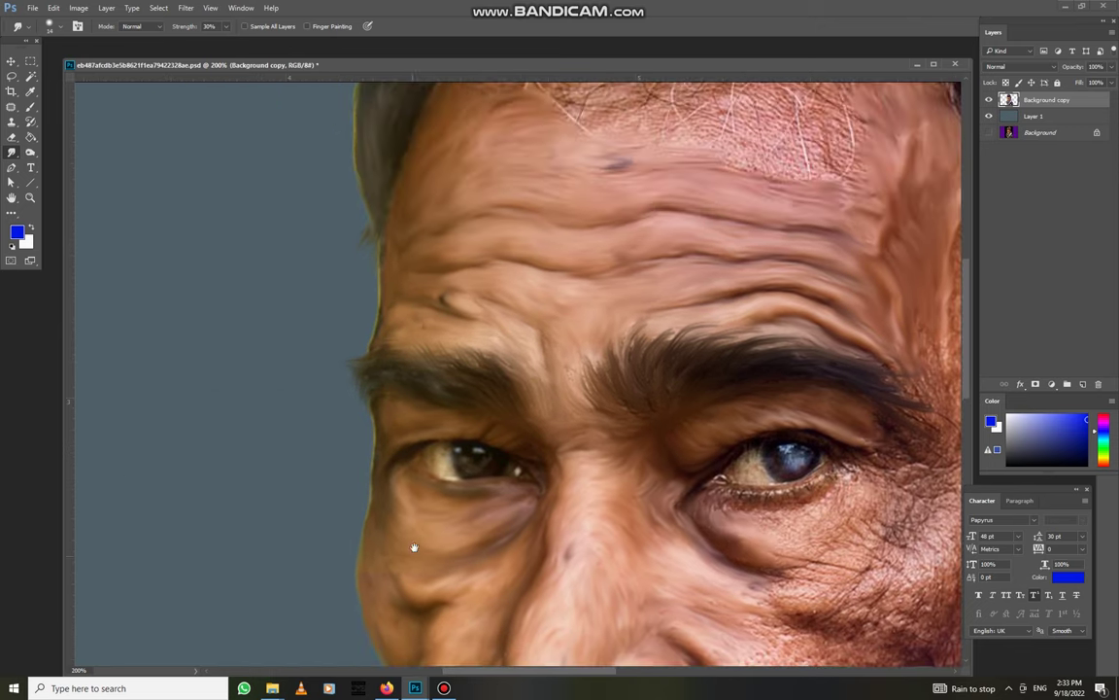
{"action": "scroll", "coordinate": [515, 303], "scroll_direction": "up", "scroll_amount": 5}
{"action": "scroll", "coordinate": [816, 480], "scroll_direction": "right", "scroll_amount": 5}
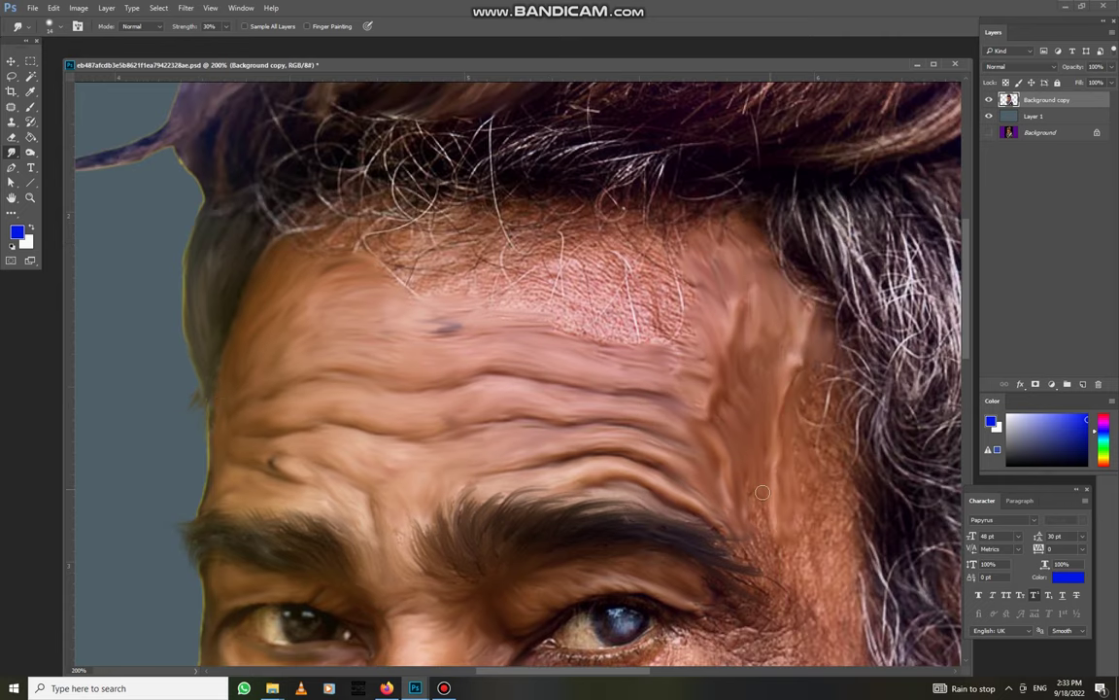
{"action": "scroll", "coordinate": [762, 493], "scroll_direction": "down", "scroll_amount": 6}
{"action": "scroll", "coordinate": [669, 389], "scroll_direction": "right", "scroll_amount": 2}
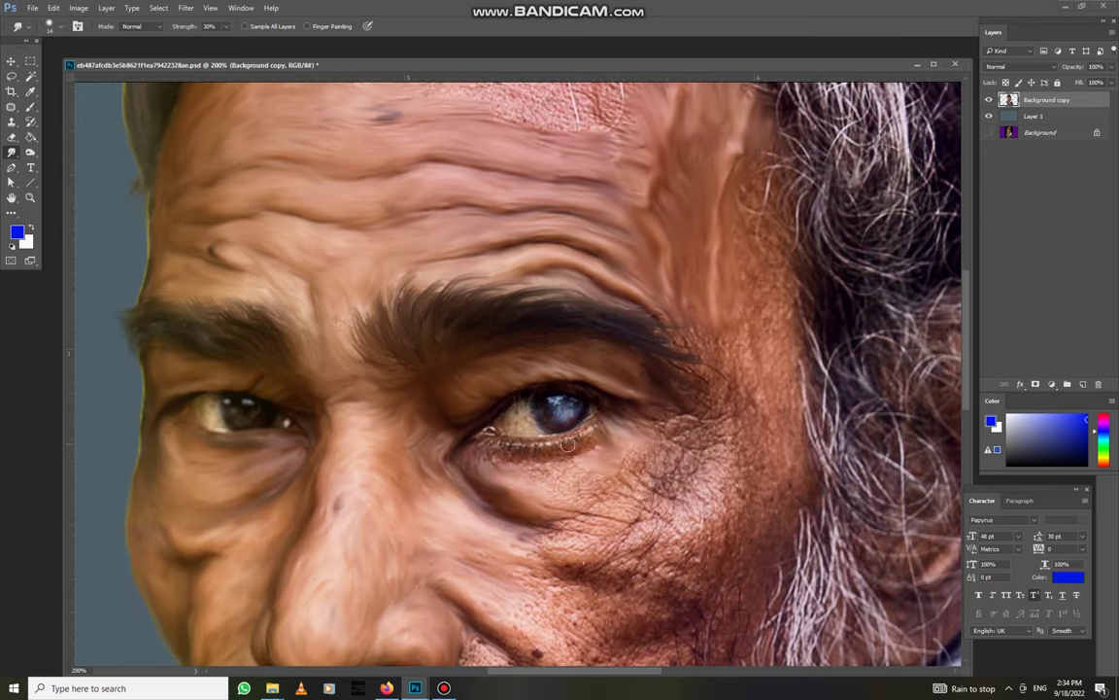
{"action": "key", "text": "ctrl+minus"}
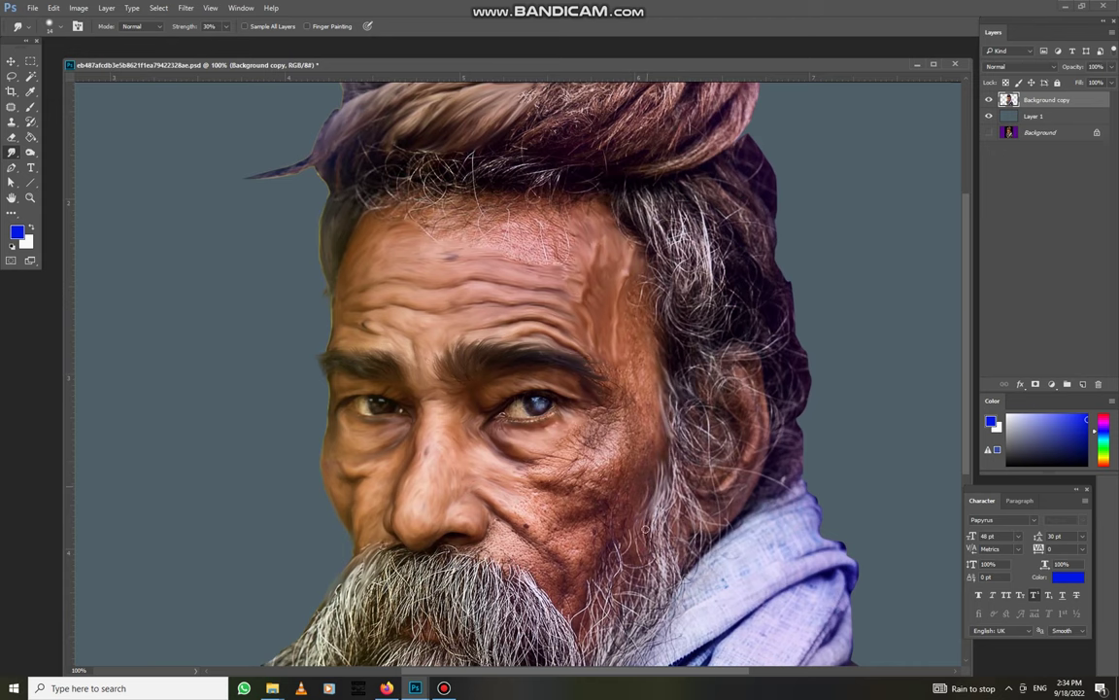
Smudge the rough wrinkled skin just below the eye corner smoother
{"action": "scroll", "coordinate": [573, 342], "scroll_direction": "down", "scroll_amount": 3}
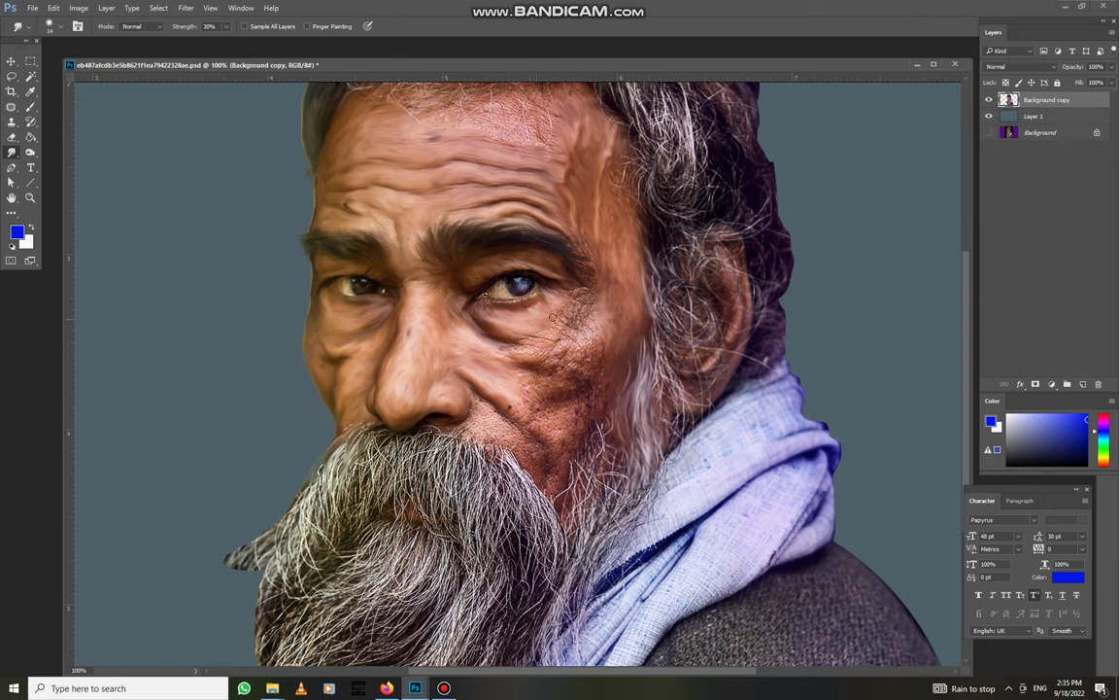
{"action": "scroll", "coordinate": [535, 361], "scroll_direction": "down", "scroll_amount": 2}
{"action": "scroll", "coordinate": [529, 242], "scroll_direction": "up", "scroll_amount": 2}
{"action": "scroll", "coordinate": [525, 175], "scroll_direction": "up", "scroll_amount": 2}
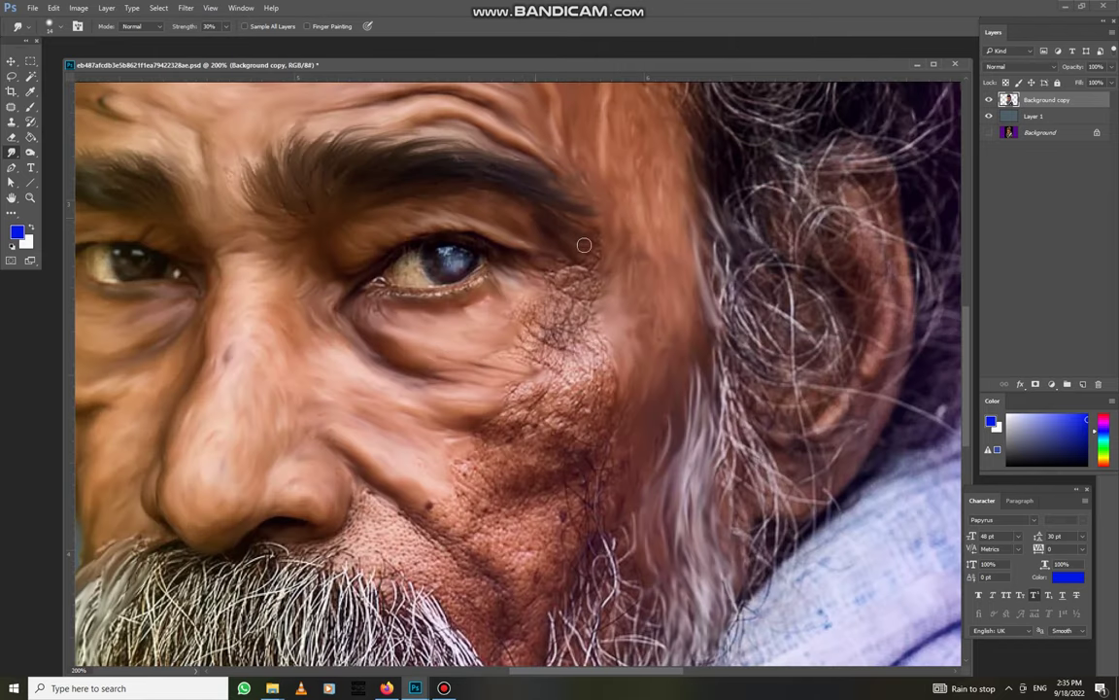
{"action": "mouse_move", "coordinate": [505, 258]}
{"action": "left_mouse_down"}
{"action": "mouse_move", "coordinate": [549, 364]}
{"action": "mouse_move", "coordinate": [504, 355]}
{"action": "left_mouse_up"}
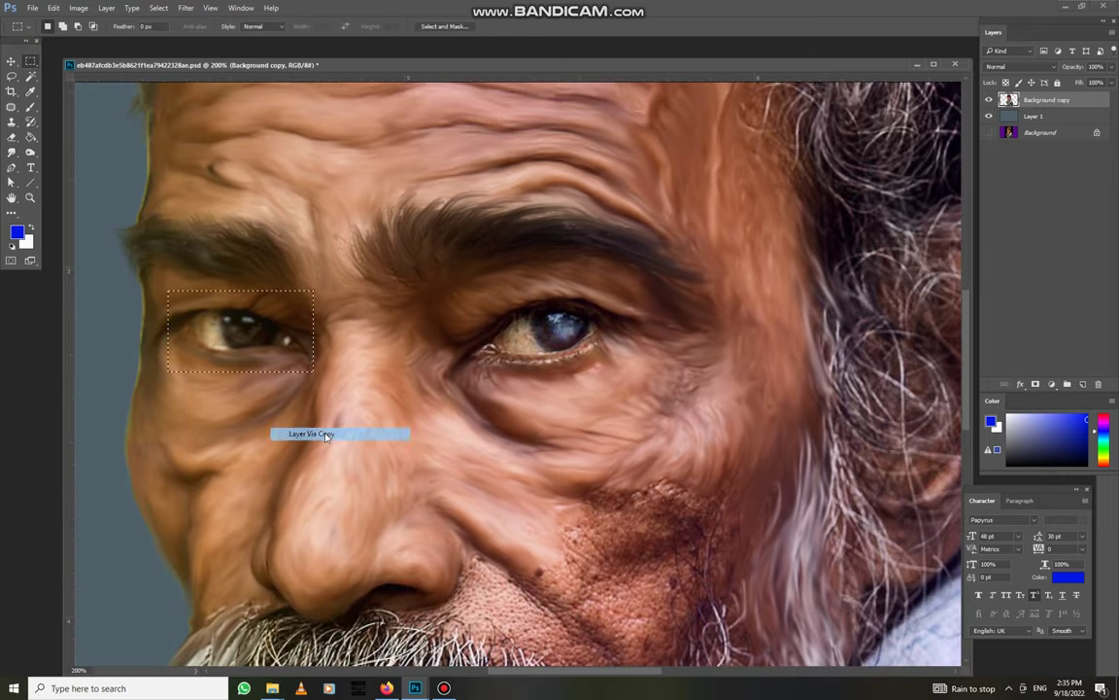
Set painting opacity to 100% and smudge strength to 55%
{"action": "key", "text": "Return"}
{"action": "key", "text": "0"}
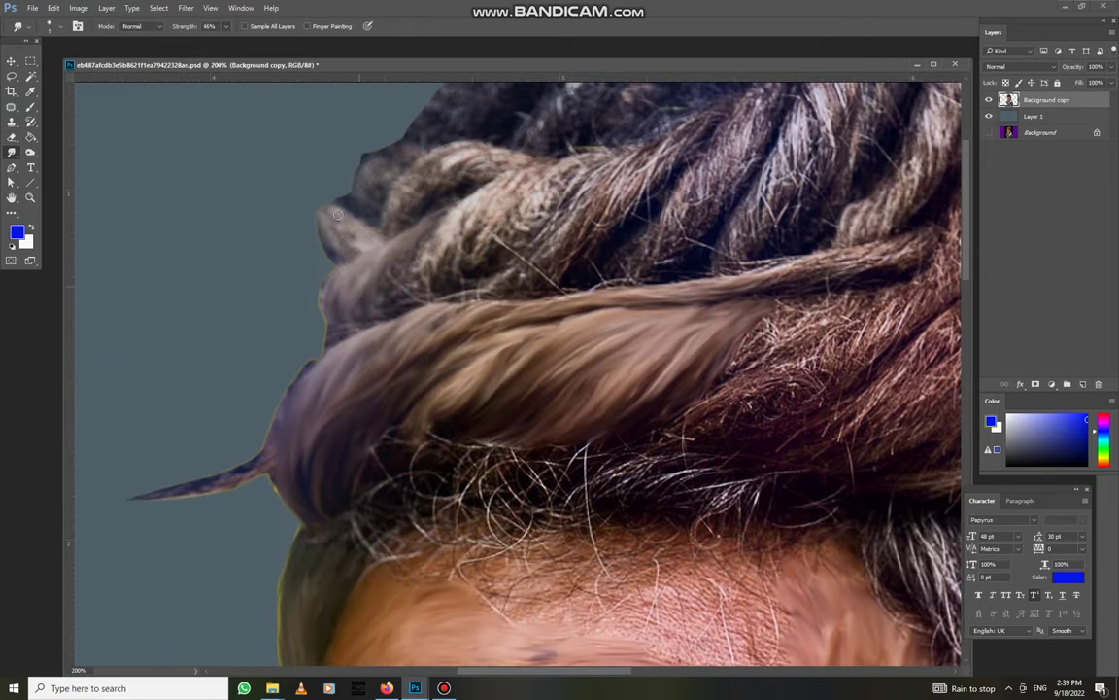
{"action": "key", "text": "5"}
{"action": "key", "text": "5"}
{"action": "scroll", "coordinate": [355, 247], "scroll_direction": "down", "scroll_amount": 3}
Extend the light hair strand and smear the bun's strands into streaks
{"action": "scroll", "coordinate": [340, 330], "scroll_direction": "up", "scroll_amount": 2}
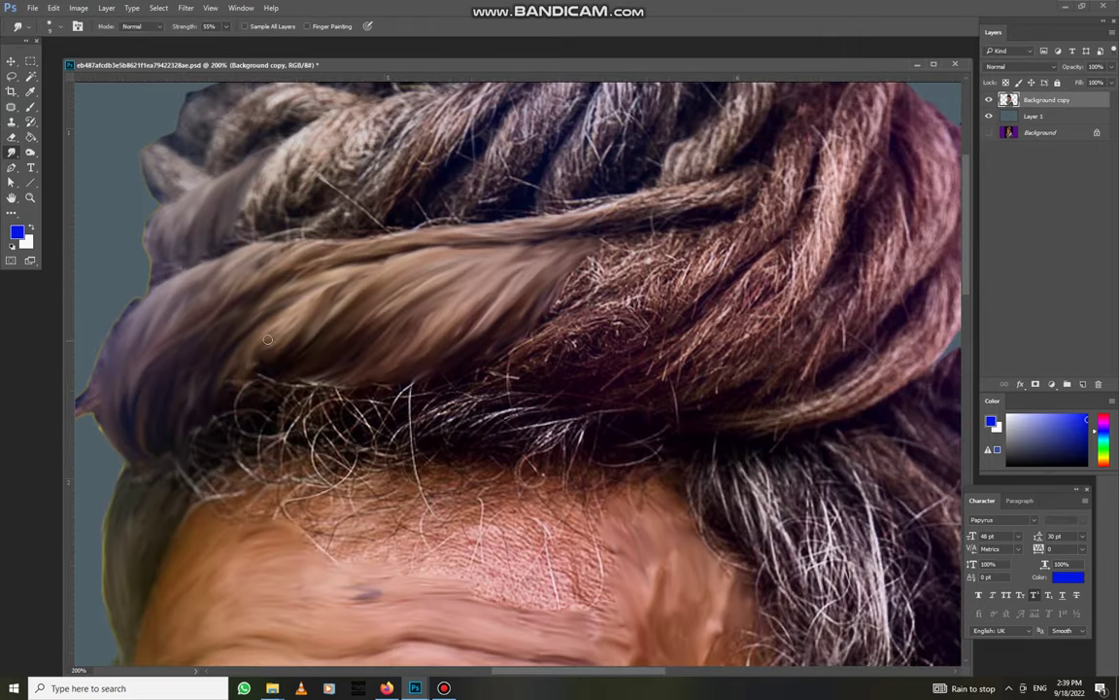
{"action": "scroll", "coordinate": [446, 370], "scroll_direction": "right", "scroll_amount": 3}
{"action": "left_click_drag", "start_coordinate": [446, 370], "coordinate": [630, 290]}
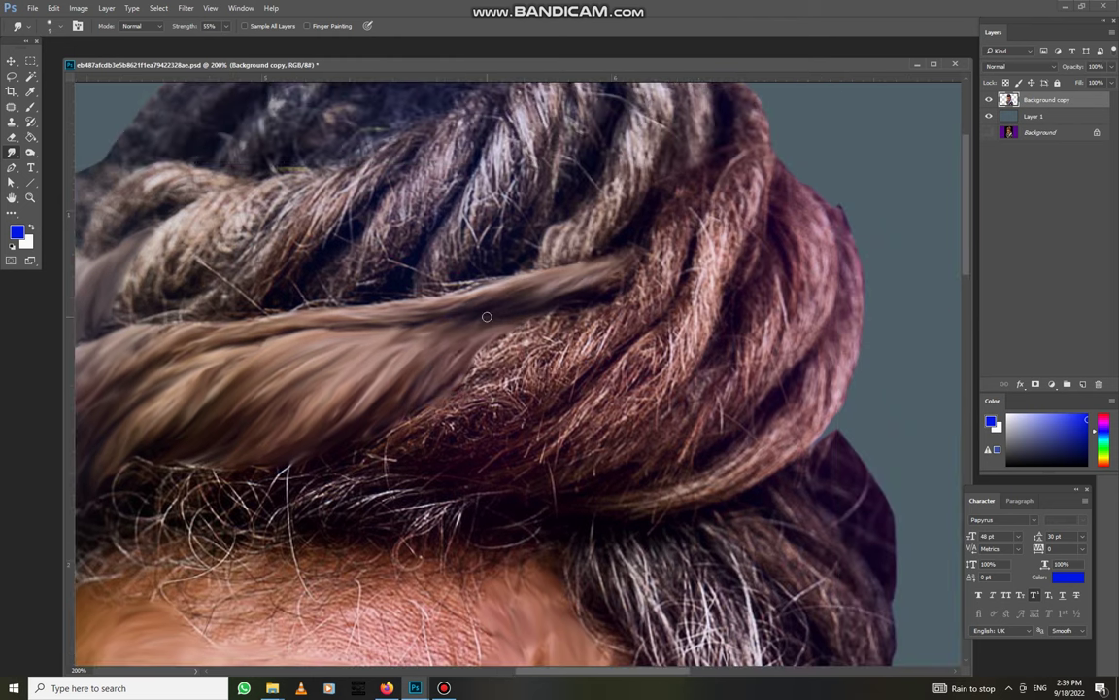
{"action": "left_click_drag", "start_coordinate": [583, 260], "coordinate": [433, 413]}
{"action": "mouse_move", "coordinate": [564, 301]}
{"action": "left_mouse_down"}
{"action": "mouse_move", "coordinate": [675, 272]}
{"action": "mouse_move", "coordinate": [456, 331]}
{"action": "left_mouse_up"}
Pull the dark hair down over the grey strands into smoother streaks
{"action": "scroll", "coordinate": [456, 330], "scroll_direction": "down", "scroll_amount": 2}
{"action": "scroll", "coordinate": [457, 331], "scroll_direction": "left", "scroll_amount": 2}
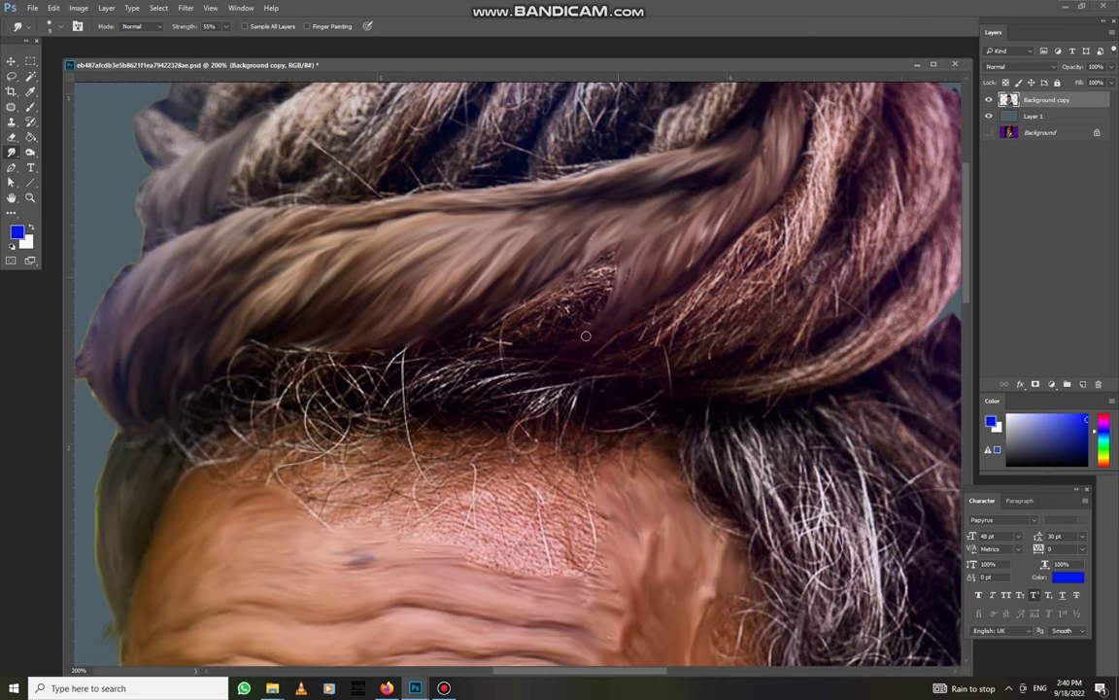
{"action": "scroll", "coordinate": [476, 311], "scroll_direction": "down", "scroll_amount": 2}
{"action": "scroll", "coordinate": [477, 311], "scroll_direction": "left", "scroll_amount": 1}
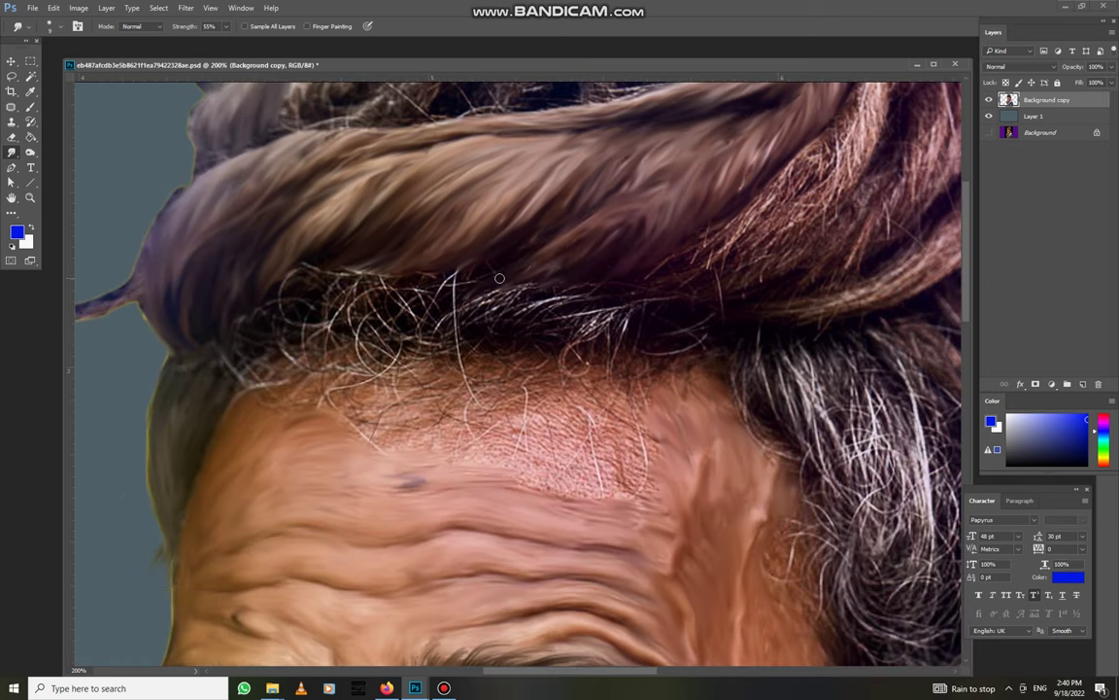
{"action": "mouse_move", "coordinate": [491, 289]}
{"action": "left_mouse_down"}
{"action": "mouse_move", "coordinate": [418, 311]}
{"action": "mouse_move", "coordinate": [534, 277]}
{"action": "left_mouse_up"}
{"action": "mouse_move", "coordinate": [466, 272]}
{"action": "left_mouse_down"}
{"action": "mouse_move", "coordinate": [554, 282]}
{"action": "mouse_move", "coordinate": [537, 327]}
{"action": "mouse_move", "coordinate": [559, 281]}
{"action": "left_mouse_up"}
{"action": "left_click_drag", "start_coordinate": [510, 321], "coordinate": [651, 257]}
Pull the brown hair strands up and to the right and reshape them
{"action": "scroll", "coordinate": [665, 315], "scroll_direction": "up", "scroll_amount": 3}
{"action": "scroll", "coordinate": [665, 315], "scroll_direction": "right", "scroll_amount": 2}
{"action": "left_click_drag", "start_coordinate": [507, 399], "coordinate": [612, 326]}
{"action": "mouse_move", "coordinate": [544, 350]}
{"action": "left_mouse_down"}
{"action": "mouse_move", "coordinate": [578, 282]}
{"action": "mouse_move", "coordinate": [622, 247]}
{"action": "left_mouse_up"}
{"action": "left_click_drag", "start_coordinate": [602, 301], "coordinate": [646, 141]}
{"action": "mouse_move", "coordinate": [622, 199]}
{"action": "left_mouse_down"}
{"action": "mouse_move", "coordinate": [617, 313]}
{"action": "mouse_move", "coordinate": [602, 209]}
{"action": "left_mouse_up"}
{"action": "scroll", "coordinate": [616, 313], "scroll_direction": "down", "scroll_amount": 2}
{"action": "scroll", "coordinate": [616, 313], "scroll_direction": "right", "scroll_amount": 2}
{"action": "mouse_move", "coordinate": [593, 165]}
{"action": "left_mouse_down"}
{"action": "mouse_move", "coordinate": [622, 291]}
{"action": "mouse_move", "coordinate": [646, 155]}
{"action": "mouse_move", "coordinate": [626, 358]}
{"action": "left_mouse_up"}
Smudge the hair at the head's left edge and above the forehead
{"action": "left_click_drag", "start_coordinate": [496, 359], "coordinate": [583, 296]}
{"action": "left_click_drag", "start_coordinate": [549, 365], "coordinate": [680, 238]}
{"action": "scroll", "coordinate": [631, 321], "scroll_direction": "left", "scroll_amount": 4}
{"action": "mouse_move", "coordinate": [447, 253]}
{"action": "left_mouse_down"}
{"action": "mouse_move", "coordinate": [608, 319]}
{"action": "mouse_move", "coordinate": [330, 331]}
{"action": "left_mouse_up"}
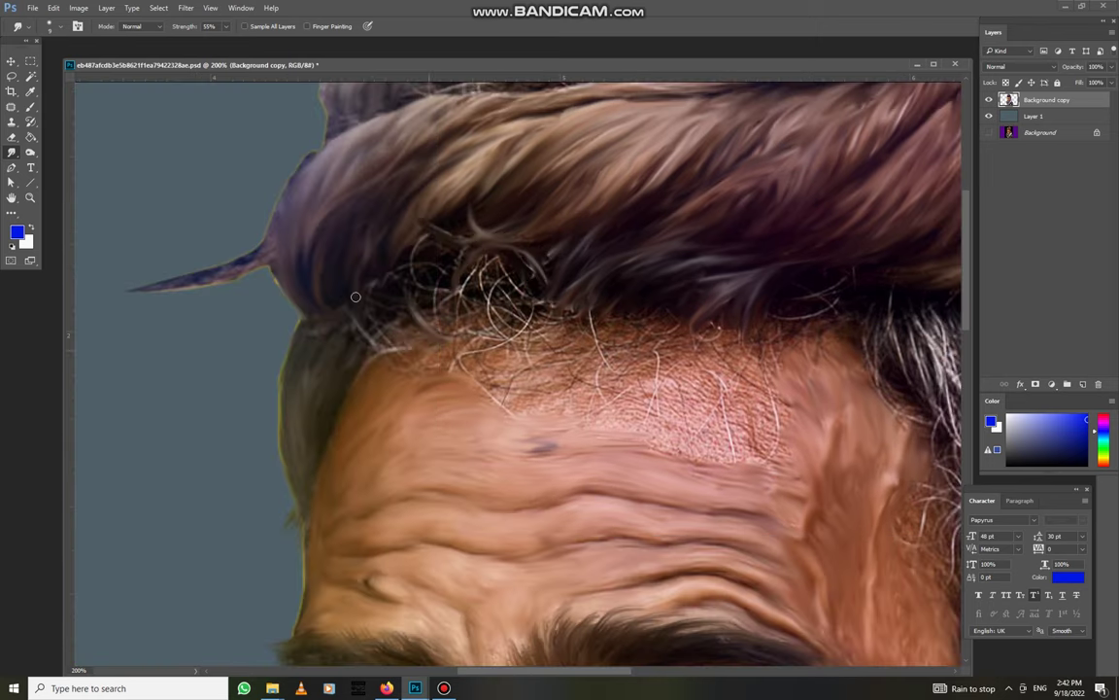
{"action": "scroll", "coordinate": [576, 319], "scroll_direction": "right", "scroll_amount": 4}
{"action": "scroll", "coordinate": [576, 319], "scroll_direction": "down", "scroll_amount": 1}
{"action": "mouse_move", "coordinate": [576, 320]}
{"action": "left_mouse_down"}
{"action": "mouse_move", "coordinate": [590, 259]}
{"action": "mouse_move", "coordinate": [490, 265]}
{"action": "left_mouse_up"}
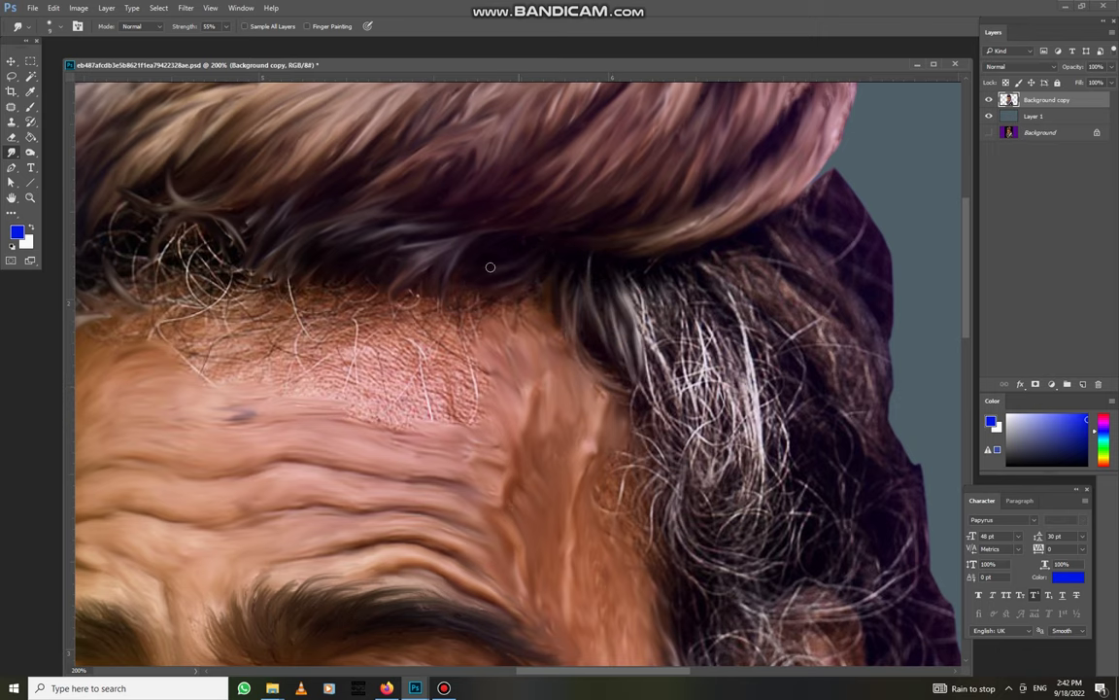
Blend the grey and white side hair into soft smudged strands
{"action": "scroll", "coordinate": [490, 266], "scroll_direction": "up", "scroll_amount": 2}
{"action": "scroll", "coordinate": [489, 265], "scroll_direction": "right", "scroll_amount": 4}
{"action": "left_click_drag", "start_coordinate": [404, 505], "coordinate": [359, 389]}
{"action": "left_click_drag", "start_coordinate": [393, 428], "coordinate": [384, 357]}
{"action": "left_click_drag", "start_coordinate": [457, 408], "coordinate": [408, 348]}
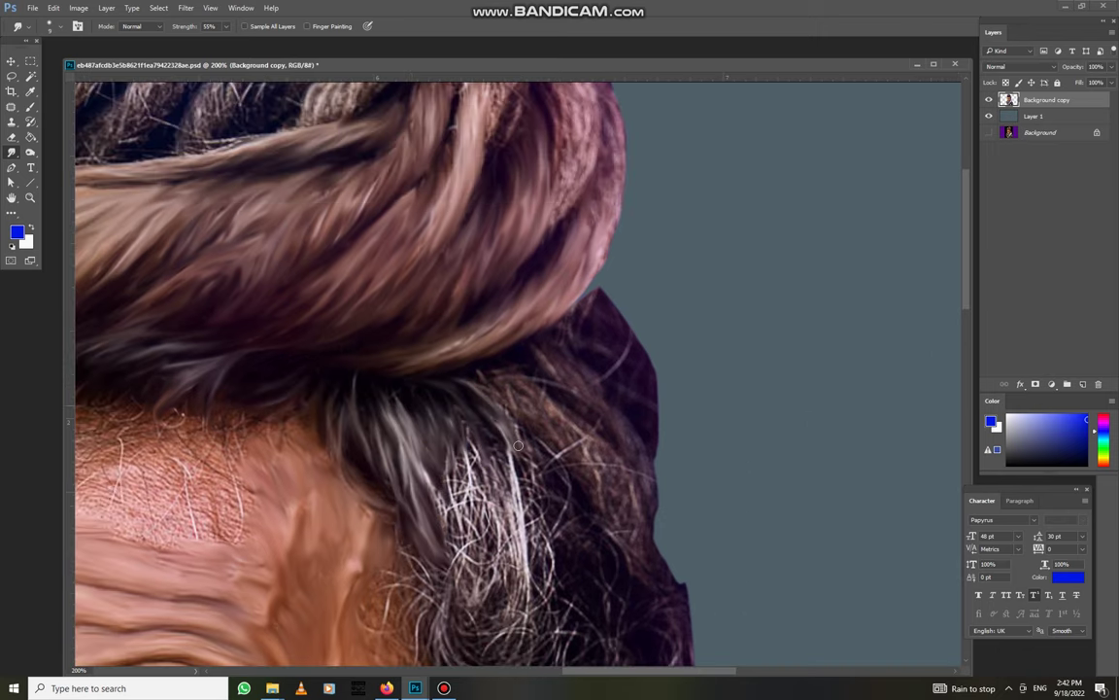
{"action": "left_click_drag", "start_coordinate": [461, 520], "coordinate": [482, 446]}
{"action": "mouse_move", "coordinate": [462, 496]}
{"action": "left_mouse_down"}
{"action": "mouse_move", "coordinate": [428, 388]}
{"action": "mouse_move", "coordinate": [447, 234]}
{"action": "left_mouse_up"}
{"action": "scroll", "coordinate": [482, 446], "scroll_direction": "down", "scroll_amount": 5}
{"action": "scroll", "coordinate": [457, 321], "scroll_direction": "up", "scroll_amount": 2}
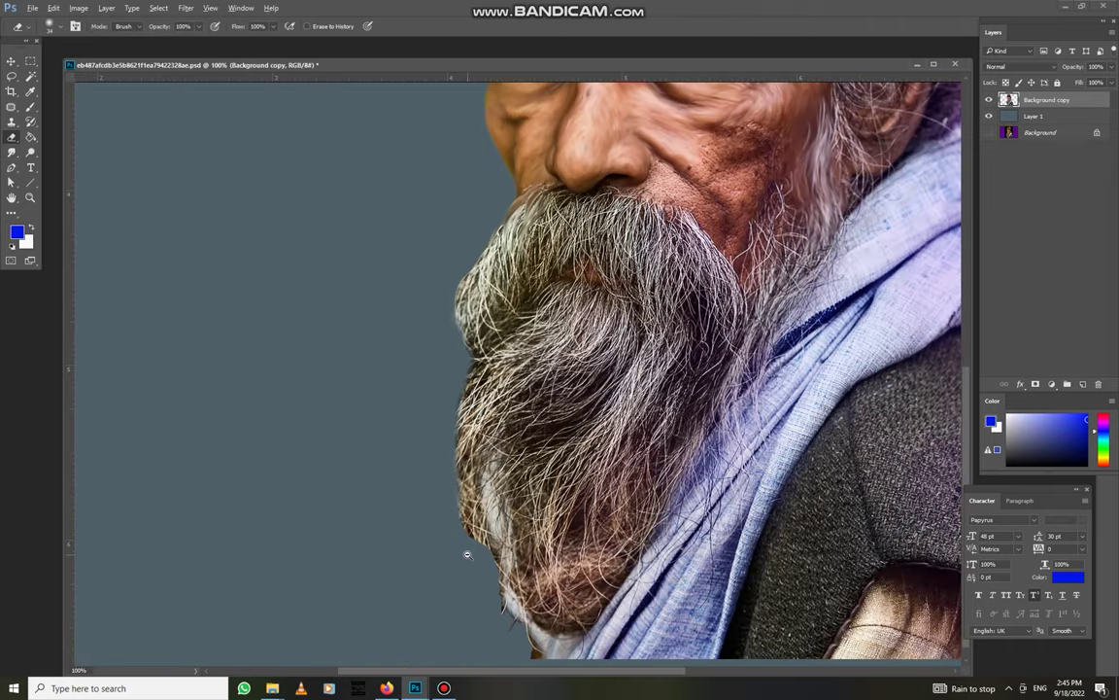
{"action": "scroll", "coordinate": [467, 554], "scroll_direction": "down", "scroll_amount": 4}
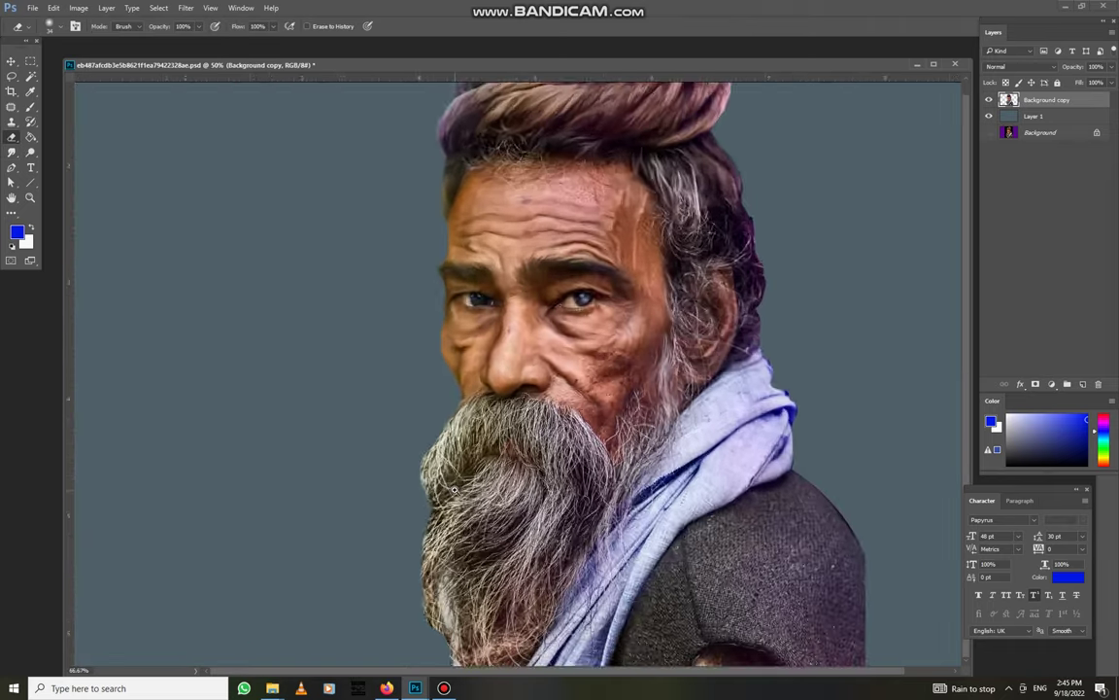
Select the Smudge tool with a soft brush preset at 71% strength
{"action": "scroll", "coordinate": [486, 413], "scroll_direction": "up", "scroll_amount": 4}
{"action": "left_click", "coordinate": [13, 154]}
{"action": "scroll", "coordinate": [558, 326], "scroll_direction": "up", "scroll_amount": 1}
{"action": "right_click", "coordinate": [589, 368]}
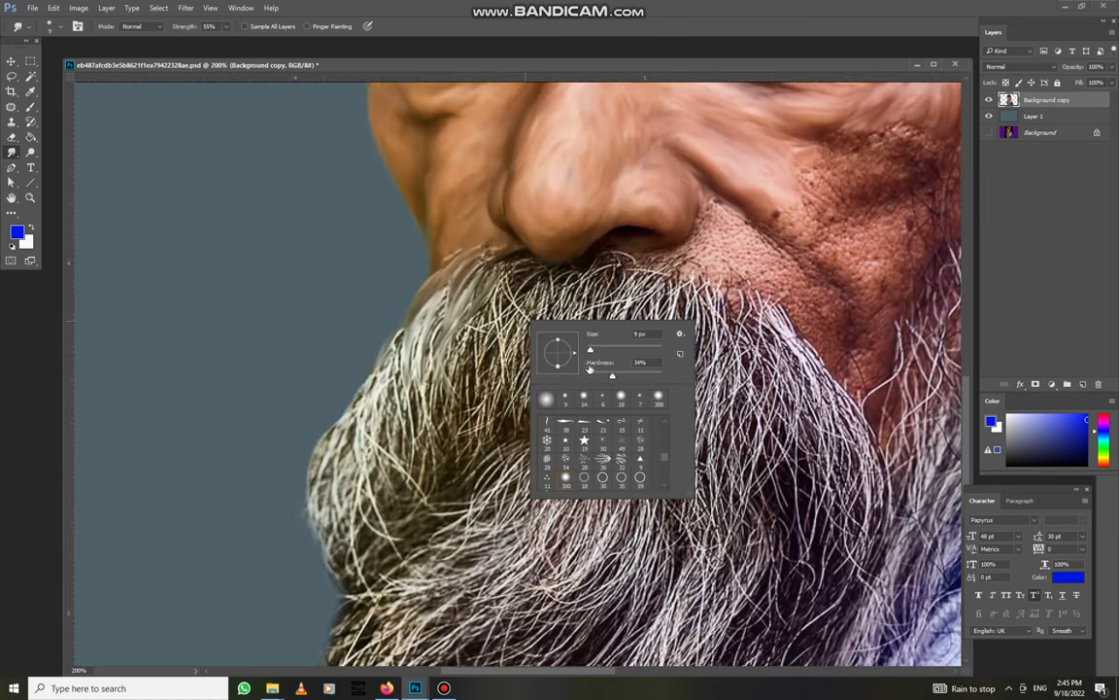
{"action": "scroll", "coordinate": [572, 433], "scroll_direction": "down", "scroll_amount": 3}
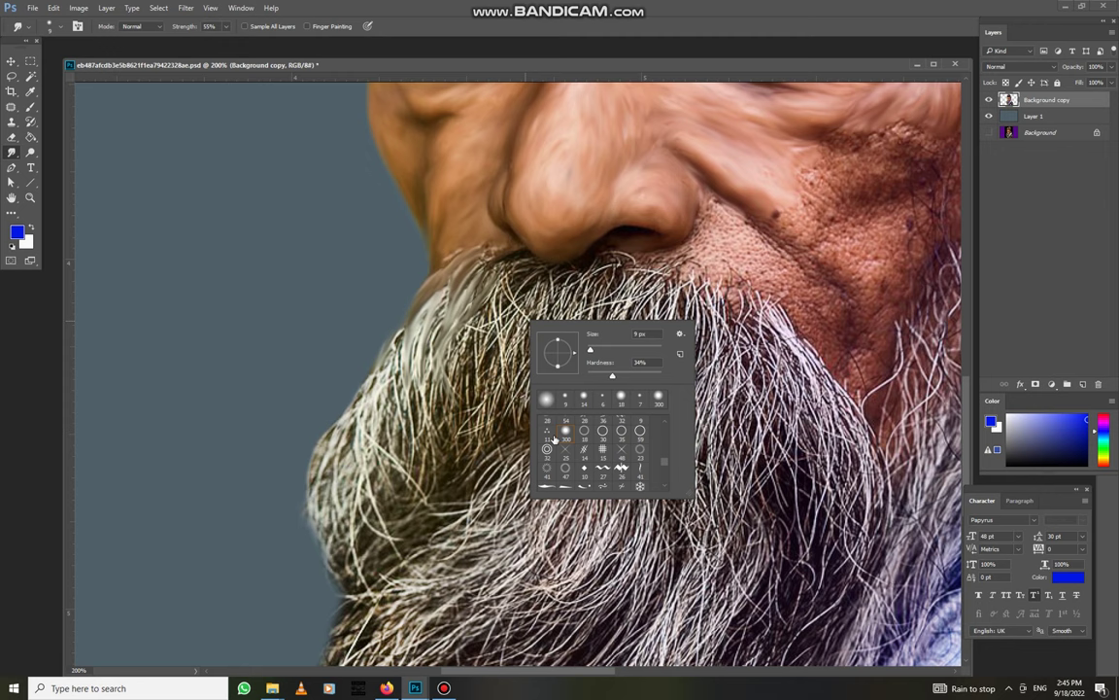
{"action": "right_click", "coordinate": [526, 438]}
{"action": "left_click", "coordinate": [492, 267]}
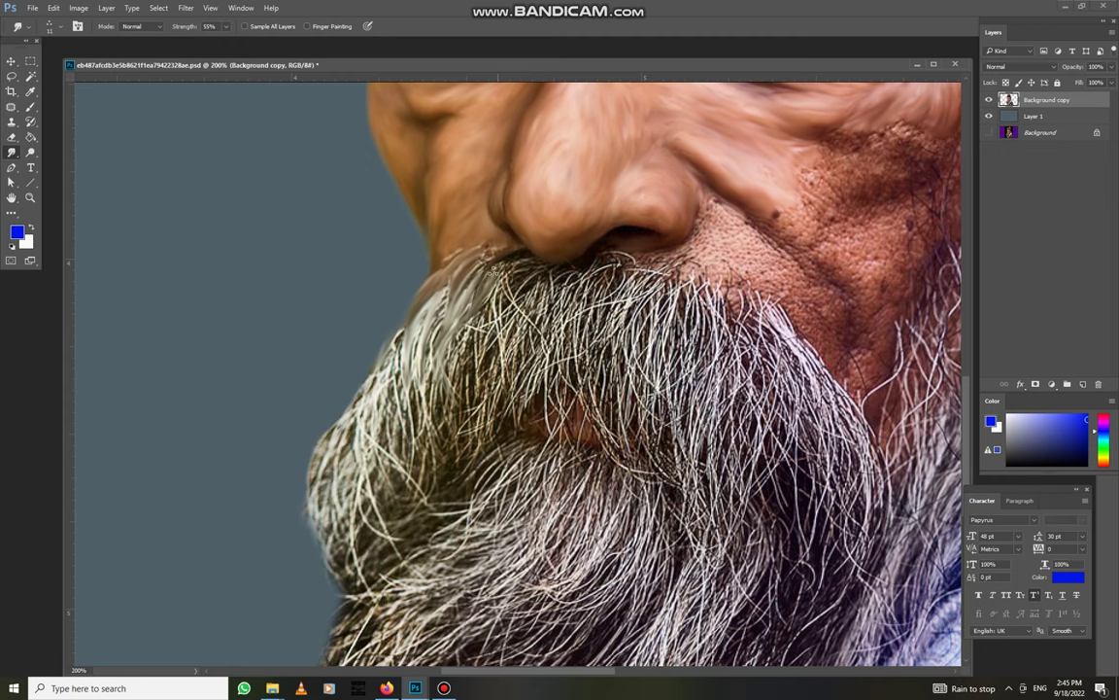
{"action": "left_click_drag", "start_coordinate": [226, 27], "coordinate": [212, 39]}
Smear the beard's left edge strands outward
{"action": "left_click_drag", "start_coordinate": [372, 350], "coordinate": [382, 408]}
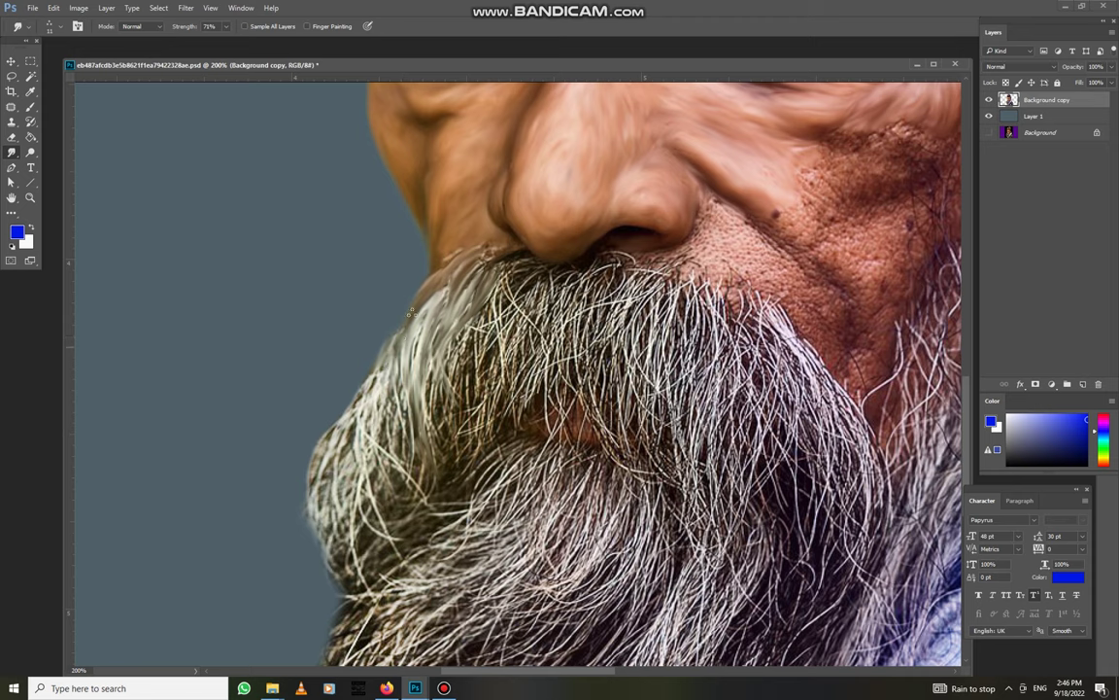
{"action": "right_click", "coordinate": [408, 391]}
{"action": "key", "text": "Escape"}
{"action": "mouse_move", "coordinate": [374, 332]}
{"action": "left_mouse_down"}
{"action": "mouse_move", "coordinate": [369, 442]}
{"action": "mouse_move", "coordinate": [395, 404]}
{"action": "left_mouse_up"}
{"action": "mouse_move", "coordinate": [361, 354]}
{"action": "left_mouse_down"}
{"action": "mouse_move", "coordinate": [381, 457]}
{"action": "mouse_move", "coordinate": [363, 442]}
{"action": "left_mouse_up"}
{"action": "left_click_drag", "start_coordinate": [338, 330], "coordinate": [352, 481]}
Smooth the left-centre beard strands downward
{"action": "left_click_drag", "start_coordinate": [452, 345], "coordinate": [432, 423]}
{"action": "mouse_move", "coordinate": [437, 364]}
{"action": "left_mouse_down"}
{"action": "mouse_move", "coordinate": [408, 452]}
{"action": "mouse_move", "coordinate": [406, 442]}
{"action": "left_mouse_up"}
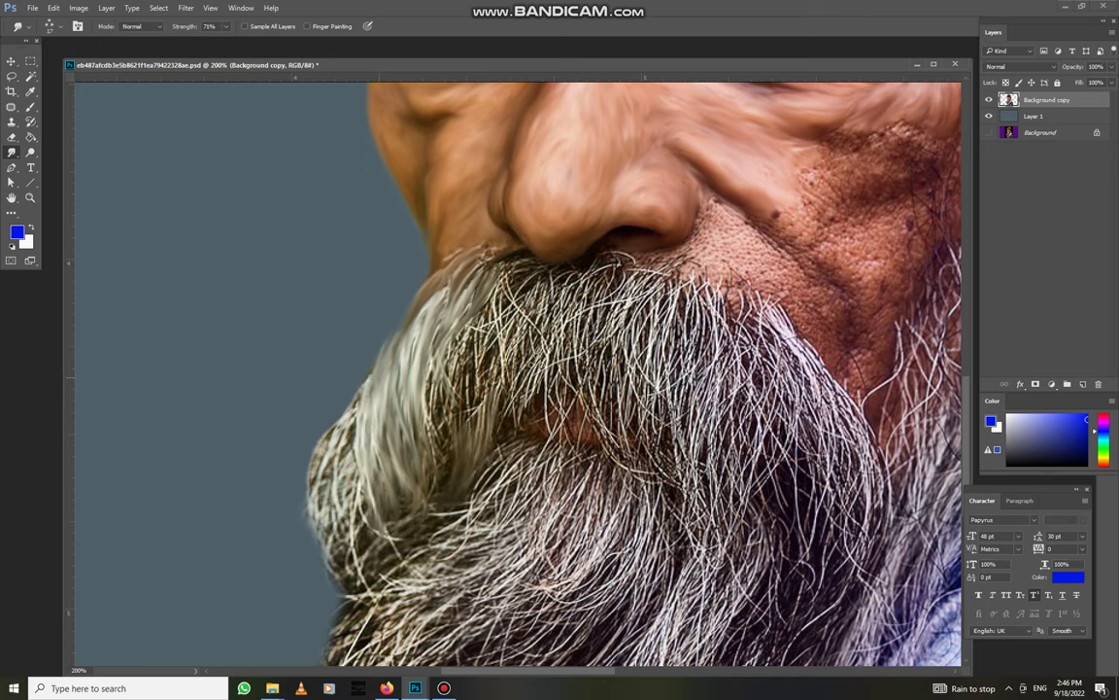
{"action": "left_click_drag", "start_coordinate": [464, 335], "coordinate": [453, 401]}
{"action": "left_click_drag", "start_coordinate": [491, 313], "coordinate": [494, 387]}
{"action": "left_click_drag", "start_coordinate": [515, 257], "coordinate": [546, 381]}
{"action": "mouse_move", "coordinate": [496, 301]}
{"action": "left_mouse_down"}
{"action": "mouse_move", "coordinate": [465, 369]}
{"action": "mouse_move", "coordinate": [445, 377]}
{"action": "left_mouse_up"}
{"action": "mouse_move", "coordinate": [453, 293]}
{"action": "left_mouse_down"}
{"action": "mouse_move", "coordinate": [429, 393]}
{"action": "mouse_move", "coordinate": [420, 367]}
{"action": "mouse_move", "coordinate": [453, 437]}
{"action": "left_mouse_up"}
Soften the beard's left edge into wisps, smearing it further downward
{"action": "mouse_move", "coordinate": [379, 427]}
{"action": "left_mouse_down"}
{"action": "mouse_move", "coordinate": [406, 320]}
{"action": "mouse_move", "coordinate": [371, 393]}
{"action": "left_mouse_up"}
{"action": "left_click_drag", "start_coordinate": [381, 335], "coordinate": [408, 393]}
{"action": "left_click_drag", "start_coordinate": [358, 313], "coordinate": [370, 428]}
{"action": "left_click_drag", "start_coordinate": [336, 286], "coordinate": [381, 354]}
{"action": "mouse_move", "coordinate": [379, 277]}
{"action": "left_mouse_down"}
{"action": "mouse_move", "coordinate": [369, 364]}
{"action": "mouse_move", "coordinate": [379, 455]}
{"action": "left_mouse_up"}
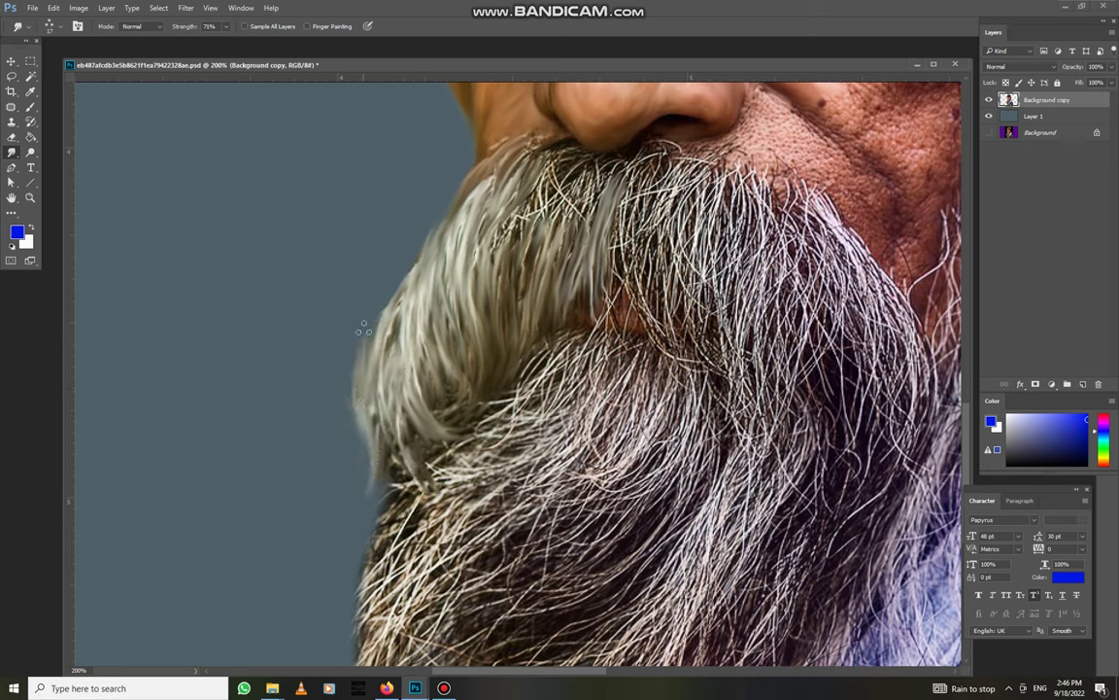
{"action": "mouse_move", "coordinate": [408, 274]}
{"action": "left_mouse_down"}
{"action": "mouse_move", "coordinate": [352, 313]}
{"action": "mouse_move", "coordinate": [373, 500]}
{"action": "left_mouse_up"}
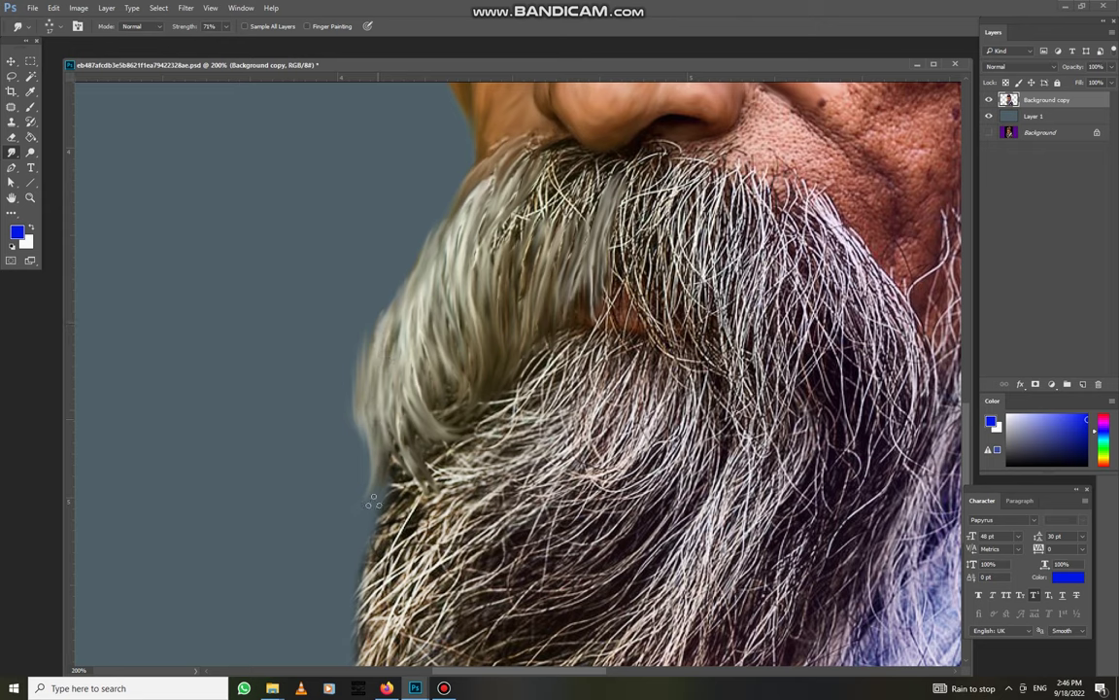
Draw soft wisps from the lower-left beard and blend the left edge
{"action": "left_click_drag", "start_coordinate": [356, 449], "coordinate": [328, 479]}
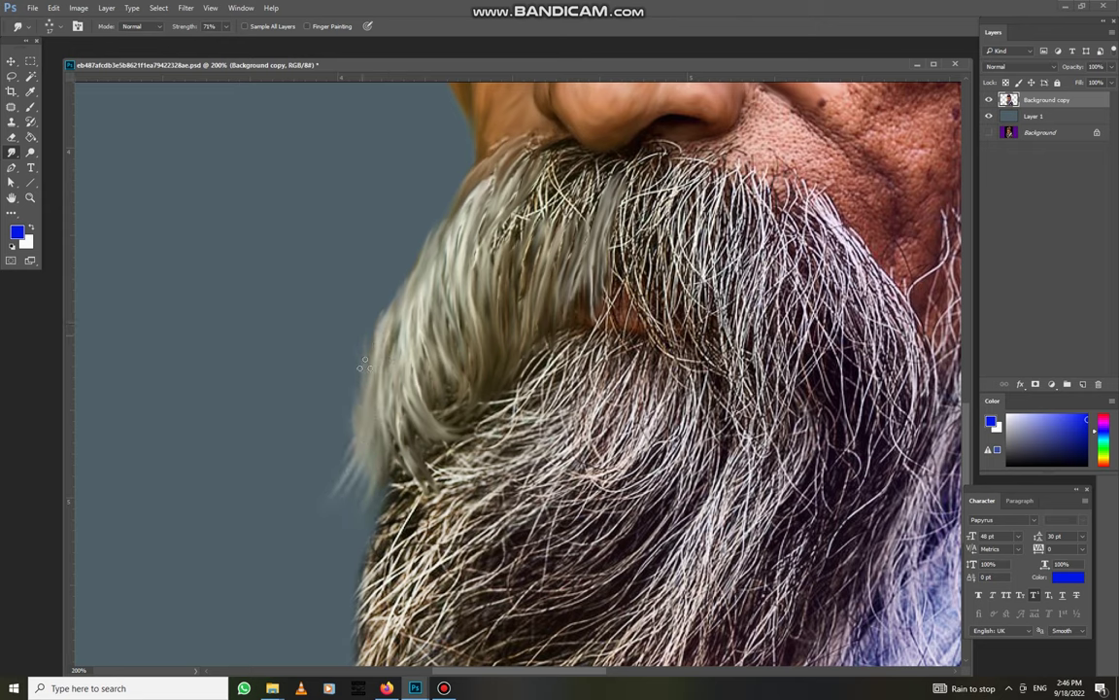
{"action": "mouse_move", "coordinate": [387, 288]}
{"action": "left_mouse_down"}
{"action": "mouse_move", "coordinate": [357, 416]}
{"action": "mouse_move", "coordinate": [387, 296]}
{"action": "left_mouse_up"}
{"action": "left_click_drag", "start_coordinate": [396, 354], "coordinate": [408, 219]}
{"action": "mouse_move", "coordinate": [409, 292]}
{"action": "left_mouse_down"}
{"action": "mouse_move", "coordinate": [443, 225]}
{"action": "mouse_move", "coordinate": [437, 161]}
{"action": "mouse_move", "coordinate": [486, 125]}
{"action": "mouse_move", "coordinate": [429, 257]}
{"action": "left_mouse_up"}
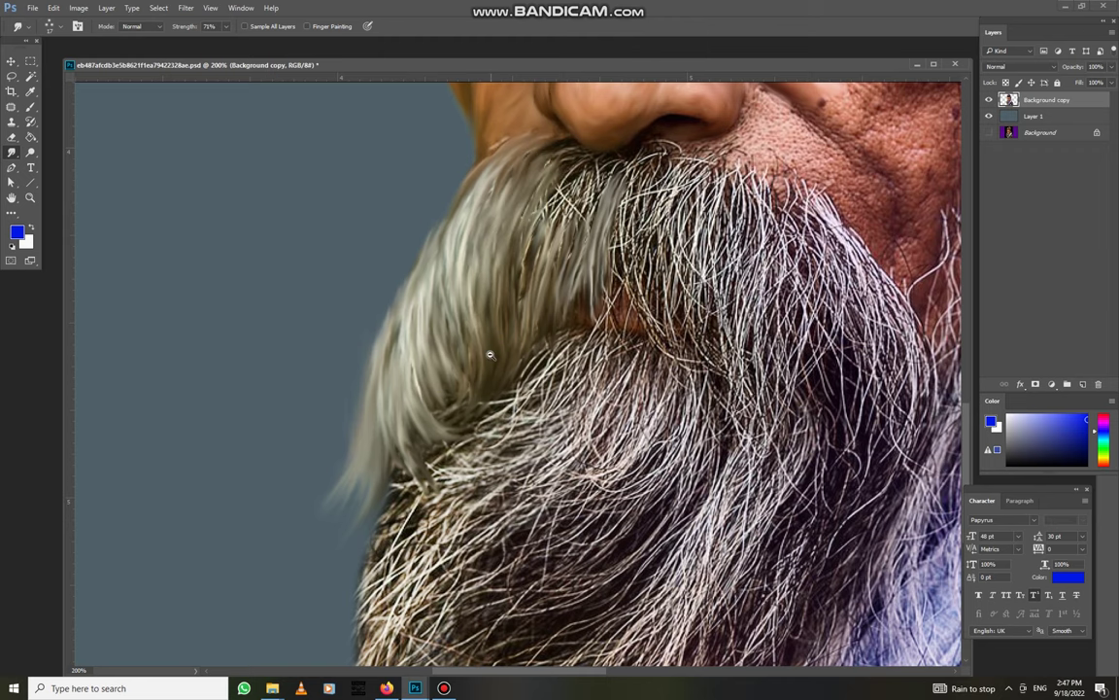
Smear the beard's left and lower-left edges further into the background
{"action": "key", "text": "ctrl+minus"}
{"action": "key", "text": "ctrl+minus"}
{"action": "key", "text": "ctrl+plus"}
{"action": "key", "text": "ctrl+plus"}
{"action": "left_click_drag", "start_coordinate": [457, 229], "coordinate": [428, 332]}
{"action": "left_click_drag", "start_coordinate": [418, 282], "coordinate": [391, 396]}
{"action": "left_click_drag", "start_coordinate": [389, 323], "coordinate": [379, 461]}
{"action": "left_click_drag", "start_coordinate": [420, 396], "coordinate": [362, 442]}
{"action": "left_click_drag", "start_coordinate": [355, 355], "coordinate": [388, 422]}
Soften and blend the mustache's left strands into smooth grey
{"action": "left_click_drag", "start_coordinate": [567, 255], "coordinate": [505, 296]}
{"action": "mouse_move", "coordinate": [530, 234]}
{"action": "left_mouse_down"}
{"action": "mouse_move", "coordinate": [515, 292]}
{"action": "mouse_move", "coordinate": [500, 301]}
{"action": "mouse_move", "coordinate": [531, 317]}
{"action": "left_mouse_up"}
{"action": "left_click_drag", "start_coordinate": [481, 268], "coordinate": [447, 360]}
{"action": "mouse_move", "coordinate": [495, 226]}
{"action": "left_mouse_down"}
{"action": "mouse_move", "coordinate": [464, 284]}
{"action": "mouse_move", "coordinate": [428, 282]}
{"action": "mouse_move", "coordinate": [468, 311]}
{"action": "mouse_move", "coordinate": [449, 350]}
{"action": "left_mouse_up"}
{"action": "scroll", "coordinate": [486, 311], "scroll_direction": "up", "scroll_amount": 2}
{"action": "scroll", "coordinate": [485, 311], "scroll_direction": "right", "scroll_amount": 2}
{"action": "left_click_drag", "start_coordinate": [455, 303], "coordinate": [438, 422]}
{"action": "left_click_drag", "start_coordinate": [427, 379], "coordinate": [459, 400]}
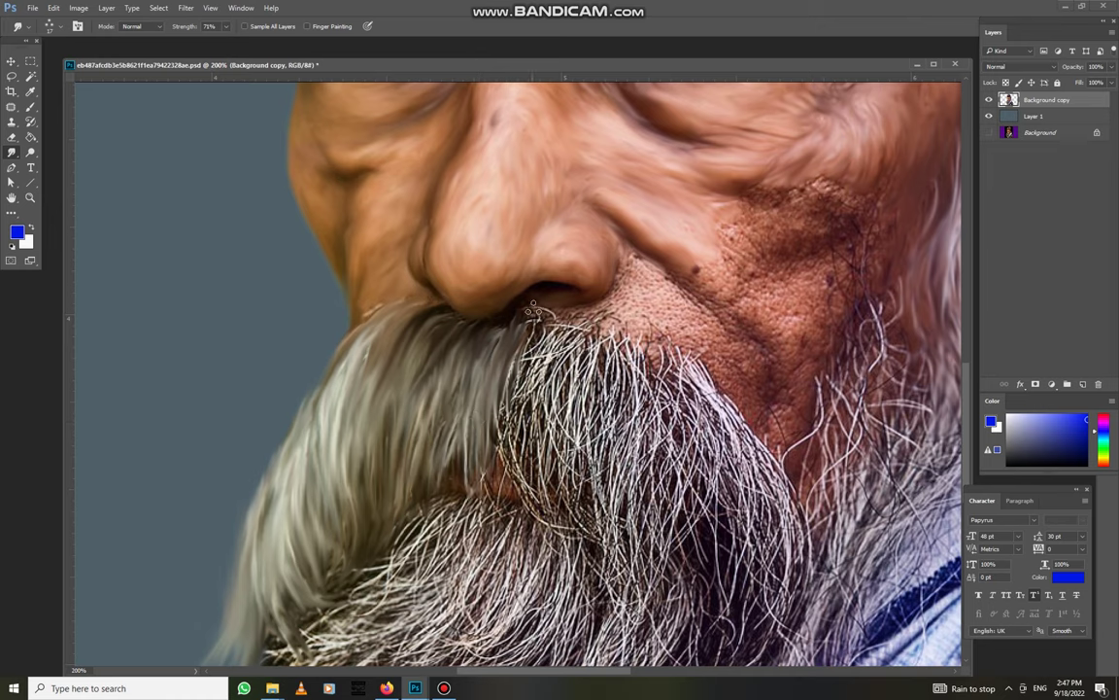
Smudge the middle and right mustache strands downward, blending the right edge into the beard
{"action": "left_click_drag", "start_coordinate": [533, 309], "coordinate": [505, 418]}
{"action": "left_click_drag", "start_coordinate": [453, 356], "coordinate": [477, 455]}
{"action": "left_click_drag", "start_coordinate": [541, 320], "coordinate": [535, 461]}
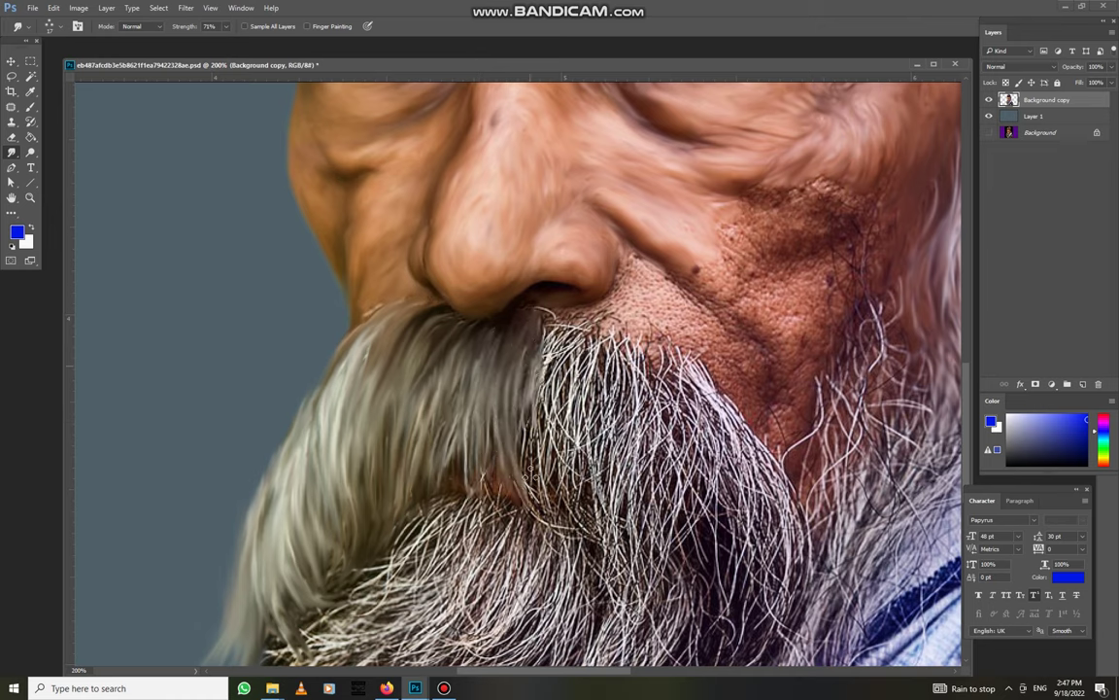
{"action": "left_click_drag", "start_coordinate": [546, 320], "coordinate": [553, 471]}
{"action": "mouse_move", "coordinate": [549, 320]}
{"action": "left_mouse_down"}
{"action": "mouse_move", "coordinate": [559, 476]}
{"action": "mouse_move", "coordinate": [568, 457]}
{"action": "left_mouse_up"}
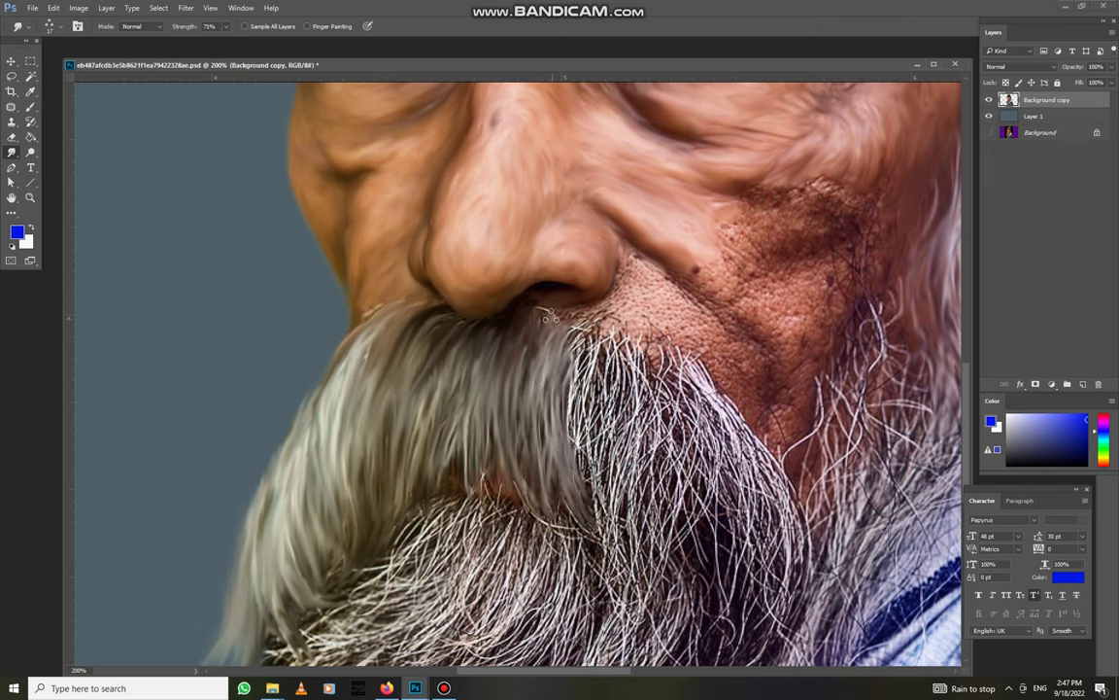
{"action": "left_click_drag", "start_coordinate": [550, 316], "coordinate": [573, 467]}
{"action": "mouse_move", "coordinate": [559, 315]}
{"action": "left_mouse_down"}
{"action": "mouse_move", "coordinate": [583, 476]}
{"action": "mouse_move", "coordinate": [597, 466]}
{"action": "mouse_move", "coordinate": [632, 485]}
{"action": "mouse_move", "coordinate": [621, 466]}
{"action": "mouse_move", "coordinate": [632, 486]}
{"action": "left_mouse_up"}
{"action": "left_click_drag", "start_coordinate": [583, 331], "coordinate": [645, 425]}
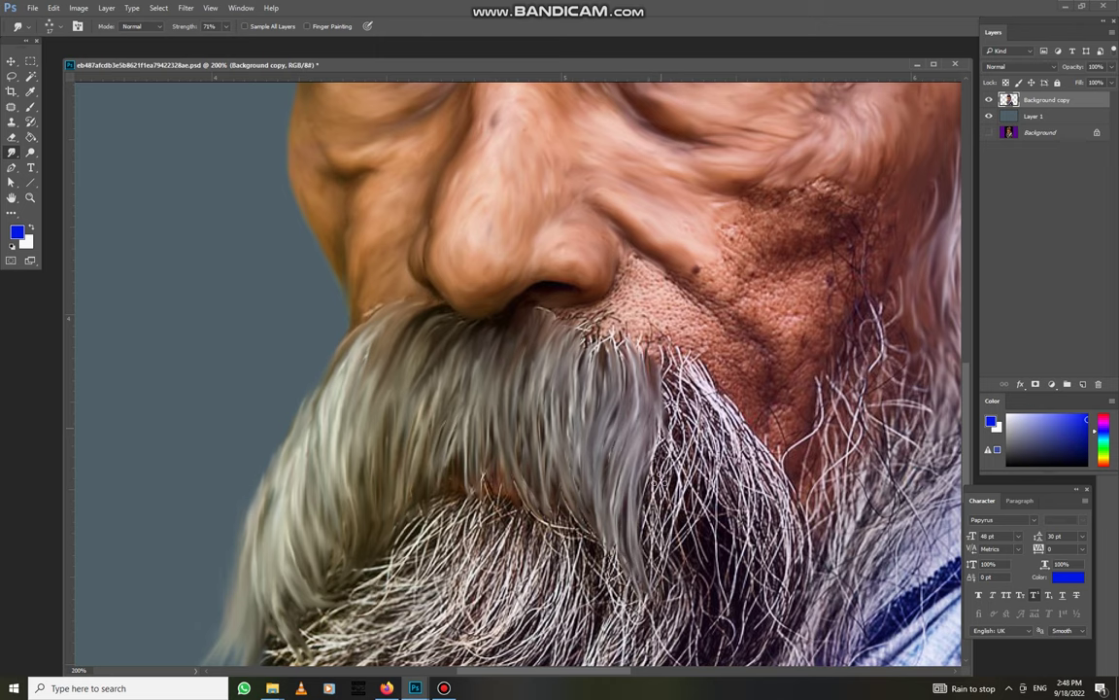
{"action": "mouse_move", "coordinate": [637, 357]}
{"action": "left_mouse_down"}
{"action": "mouse_move", "coordinate": [663, 568]}
{"action": "mouse_move", "coordinate": [583, 460]}
{"action": "left_mouse_up"}
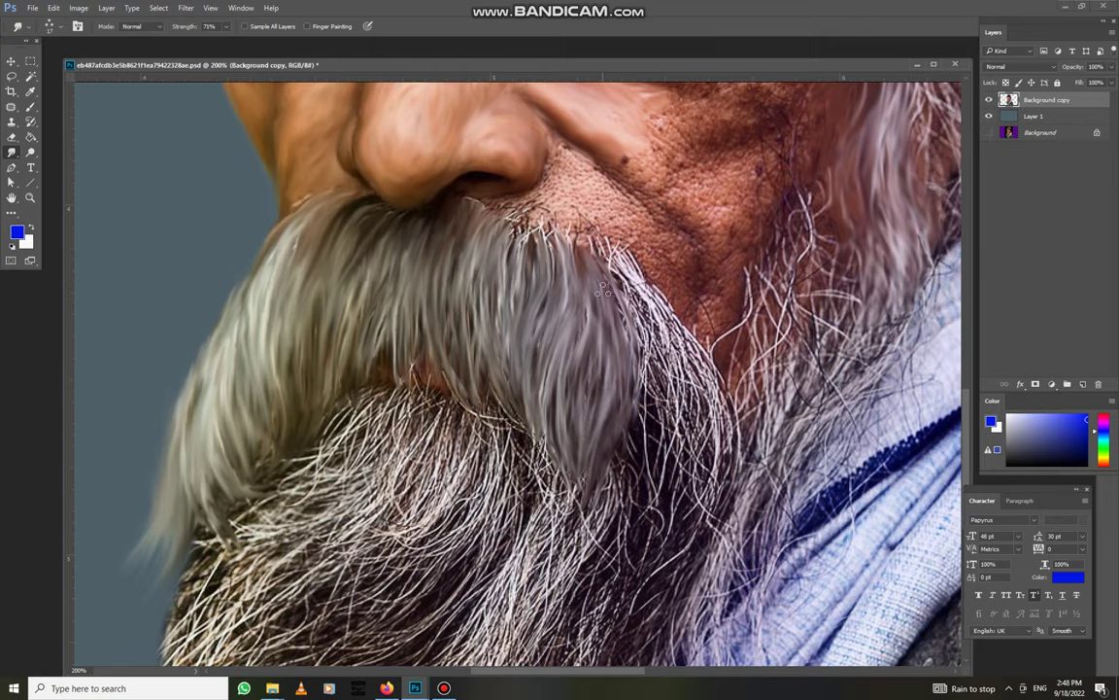
Smear more mustache hairs down and to the right, including the tip
{"action": "scroll", "coordinate": [539, 330], "scroll_direction": "down", "scroll_amount": 1}
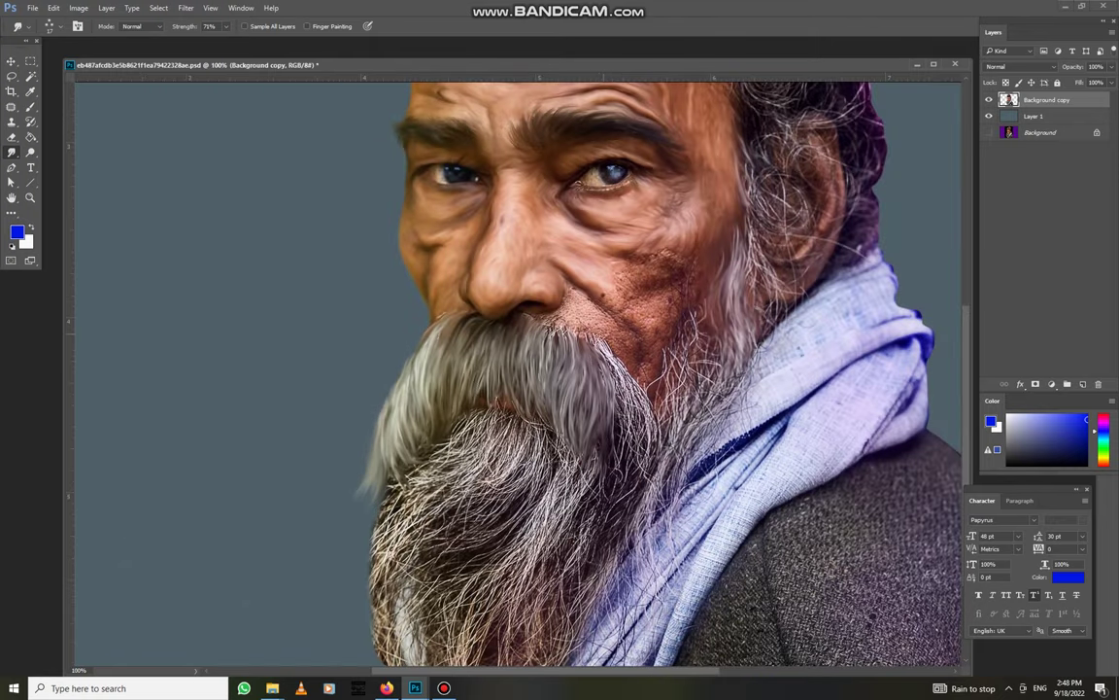
{"action": "left_click_drag", "start_coordinate": [544, 326], "coordinate": [574, 389]}
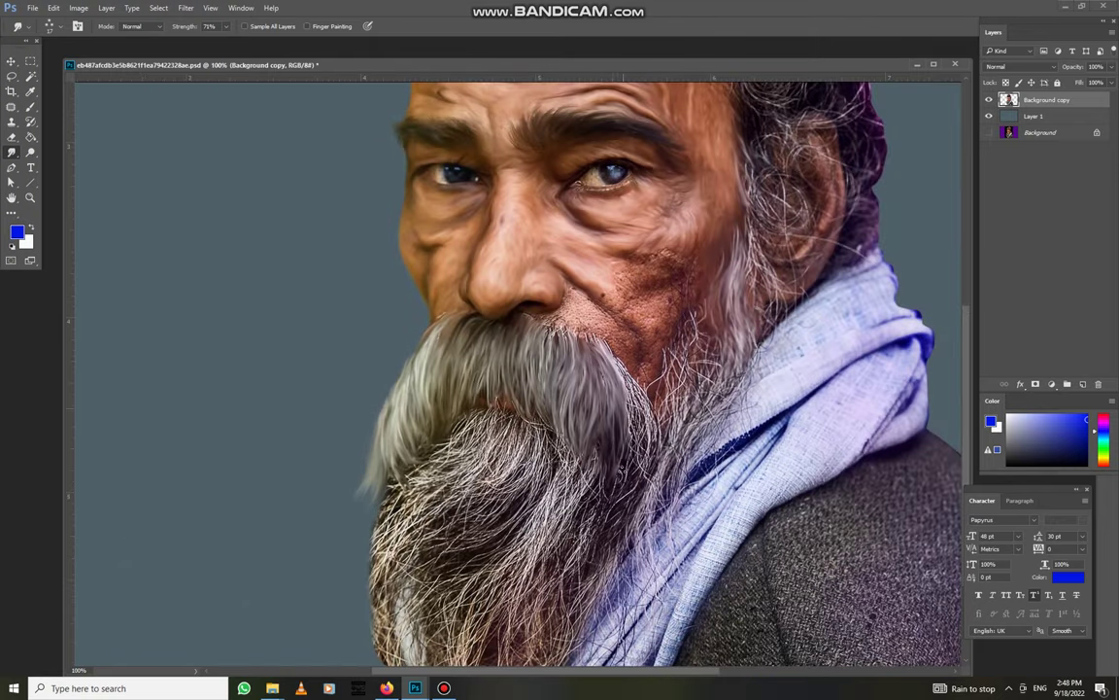
{"action": "left_click_drag", "start_coordinate": [578, 432], "coordinate": [574, 355]}
{"action": "left_click_drag", "start_coordinate": [583, 398], "coordinate": [590, 465]}
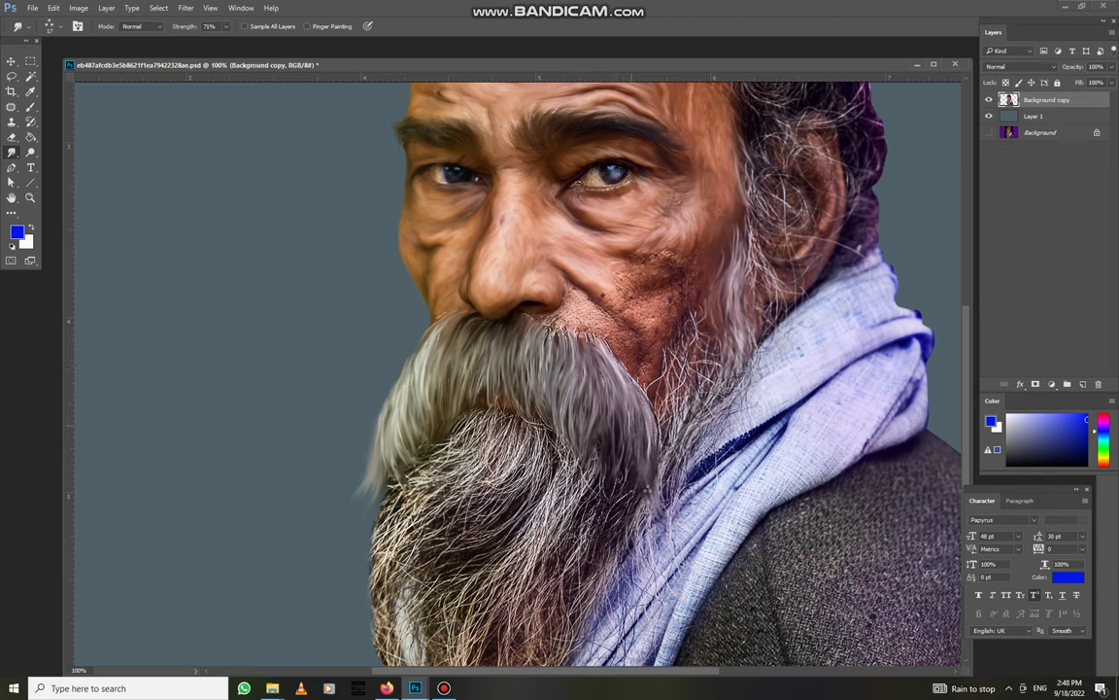
{"action": "left_click_drag", "start_coordinate": [649, 490], "coordinate": [646, 457]}
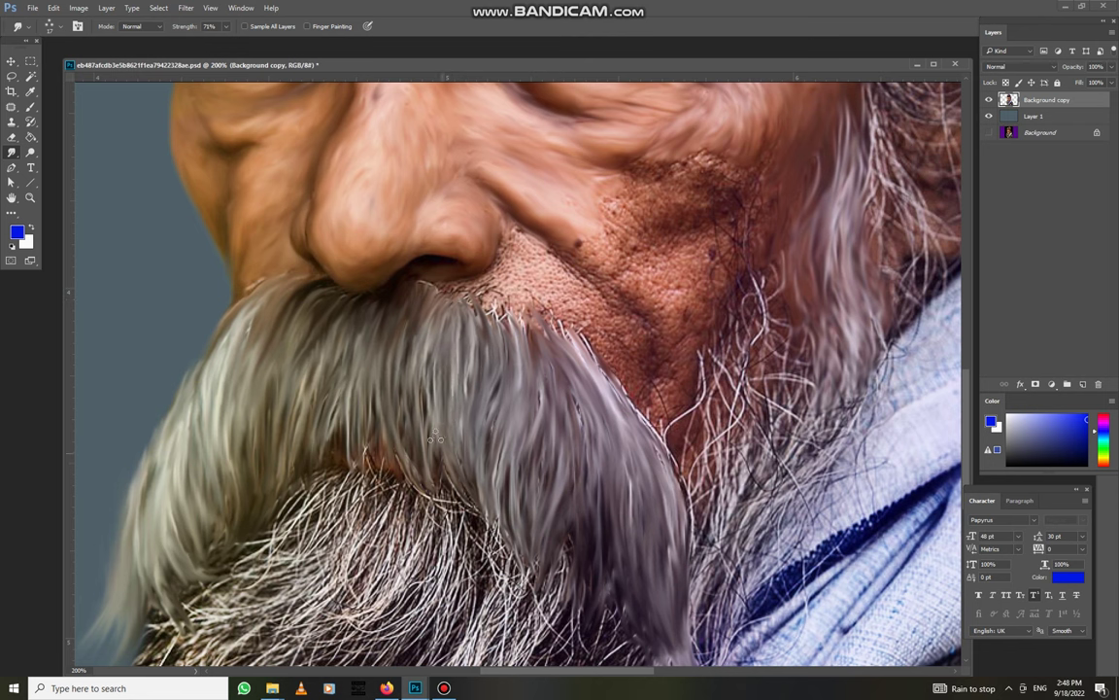
Smudge the strands toward the nostril and smear the right side into flowing hair
{"action": "left_click_drag", "start_coordinate": [393, 403], "coordinate": [383, 313]}
{"action": "left_click_drag", "start_coordinate": [374, 380], "coordinate": [371, 303]}
{"action": "left_click_drag", "start_coordinate": [408, 442], "coordinate": [437, 306]}
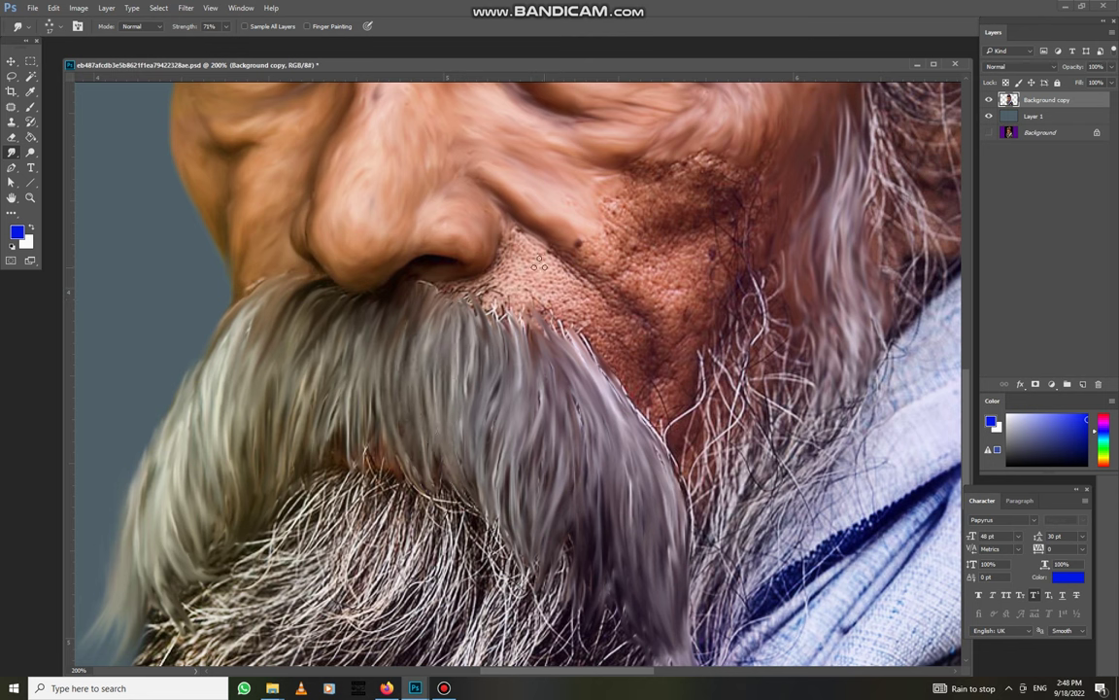
{"action": "left_click_drag", "start_coordinate": [598, 378], "coordinate": [687, 564]}
{"action": "left_click_drag", "start_coordinate": [622, 503], "coordinate": [574, 428]}
{"action": "left_click_drag", "start_coordinate": [564, 504], "coordinate": [529, 379]}
{"action": "left_click_drag", "start_coordinate": [530, 481], "coordinate": [510, 333]}
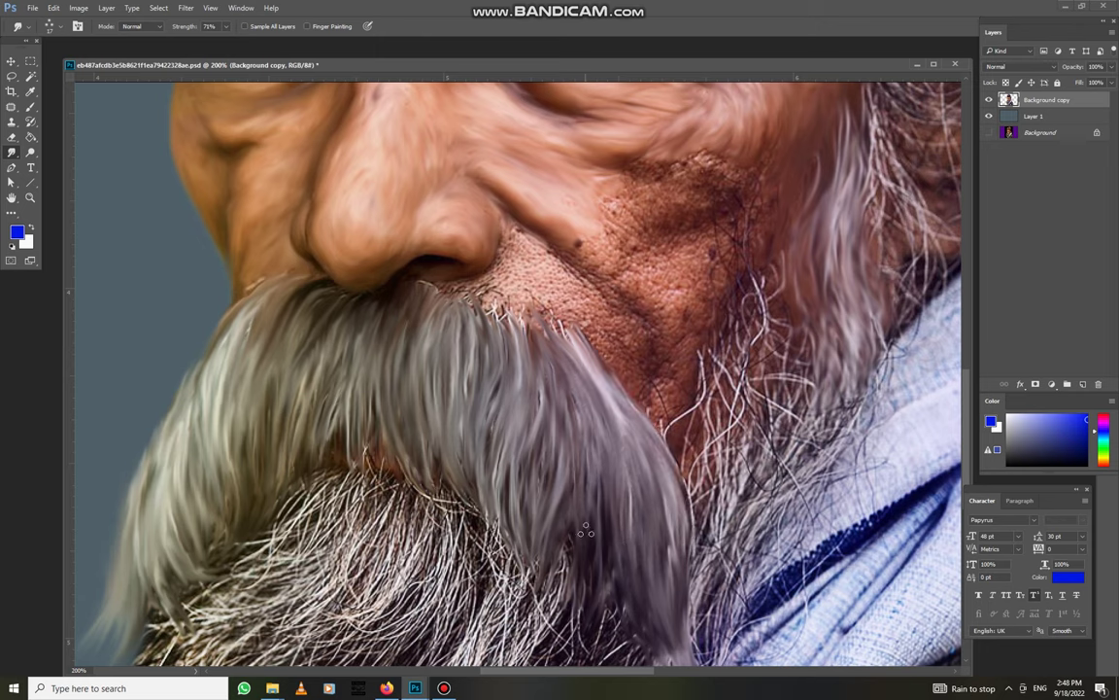
Blend stray hairs along the mustache's top edge under the nostril and near the cheek
{"action": "left_click_drag", "start_coordinate": [485, 251], "coordinate": [554, 340]}
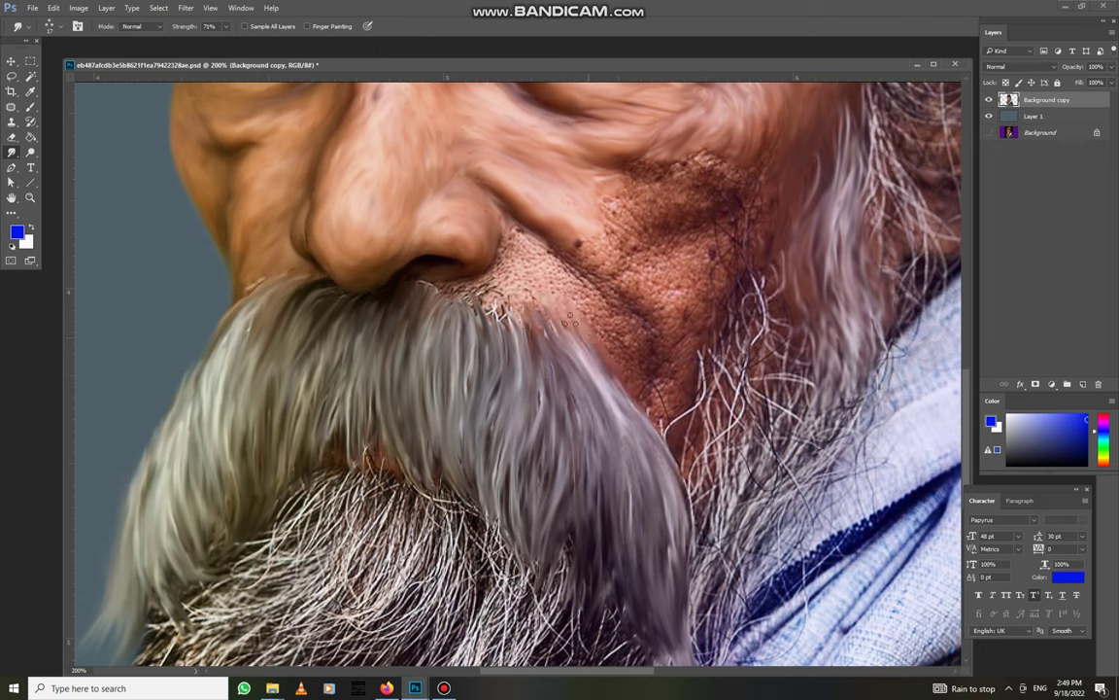
{"action": "mouse_move", "coordinate": [466, 261]}
{"action": "left_mouse_down"}
{"action": "mouse_move", "coordinate": [481, 301]}
{"action": "mouse_move", "coordinate": [456, 301]}
{"action": "left_mouse_up"}
{"action": "mouse_move", "coordinate": [427, 251]}
{"action": "left_mouse_down"}
{"action": "mouse_move", "coordinate": [442, 287]}
{"action": "mouse_move", "coordinate": [434, 295]}
{"action": "left_mouse_up"}
{"action": "left_click_drag", "start_coordinate": [318, 304], "coordinate": [503, 358]}
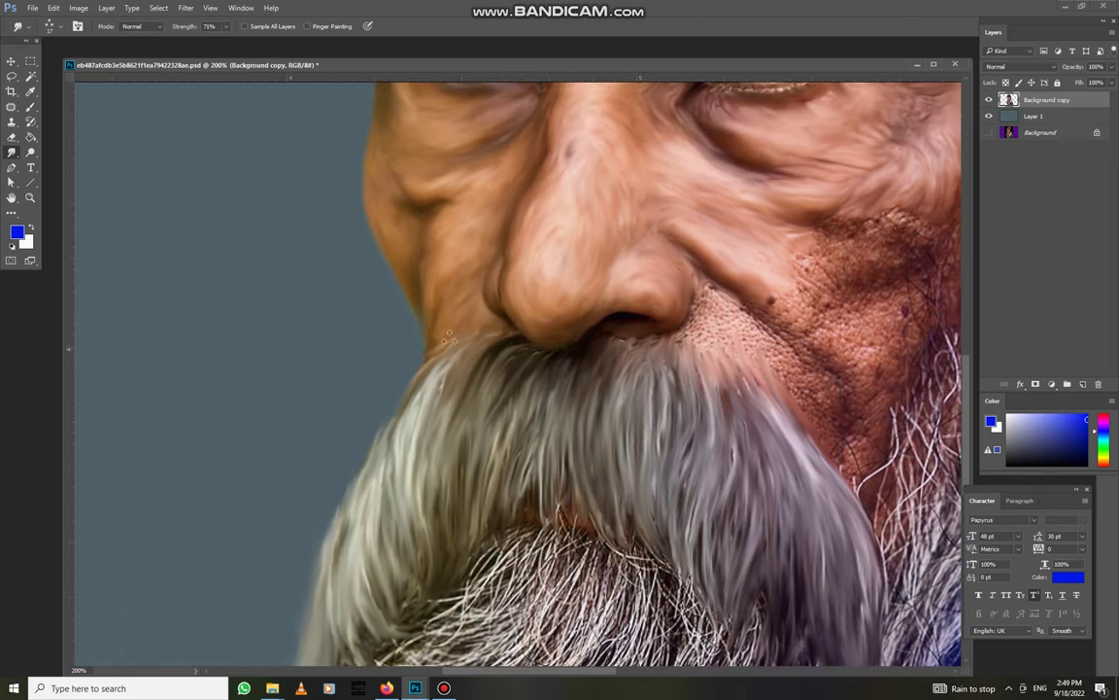
{"action": "left_click_drag", "start_coordinate": [447, 330], "coordinate": [412, 381]}
Fit the portrait in the window and smear the hair strands beside the cheek and above the ear
{"action": "key", "text": "ctrl+0"}
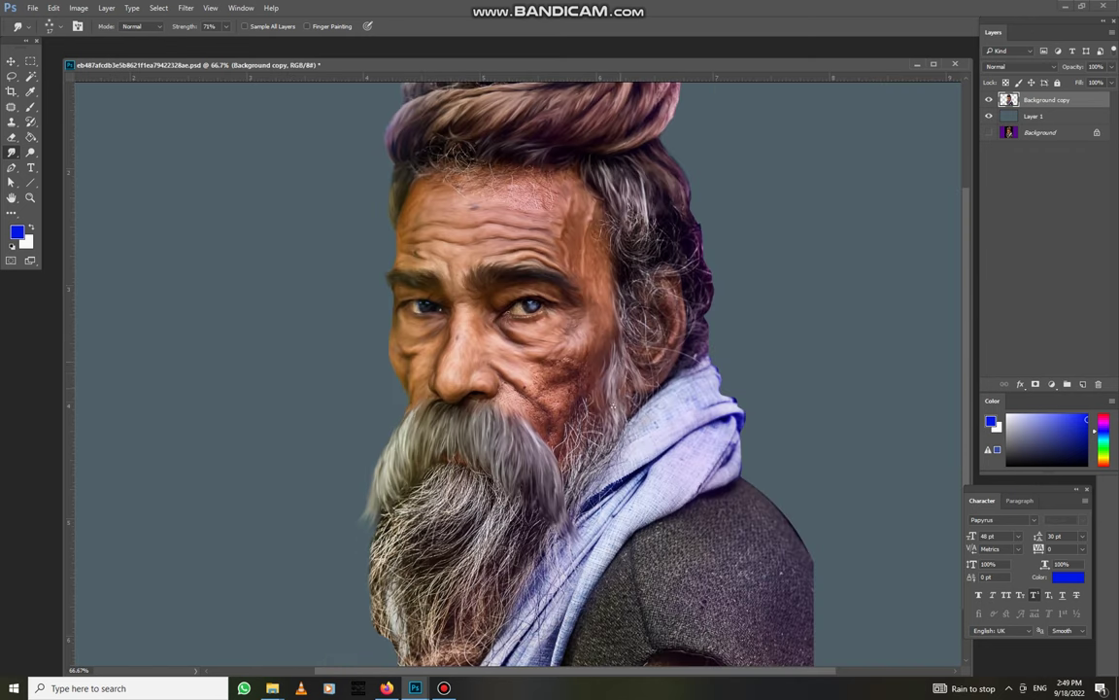
{"action": "scroll", "coordinate": [643, 386], "scroll_direction": "up", "scroll_amount": 1}
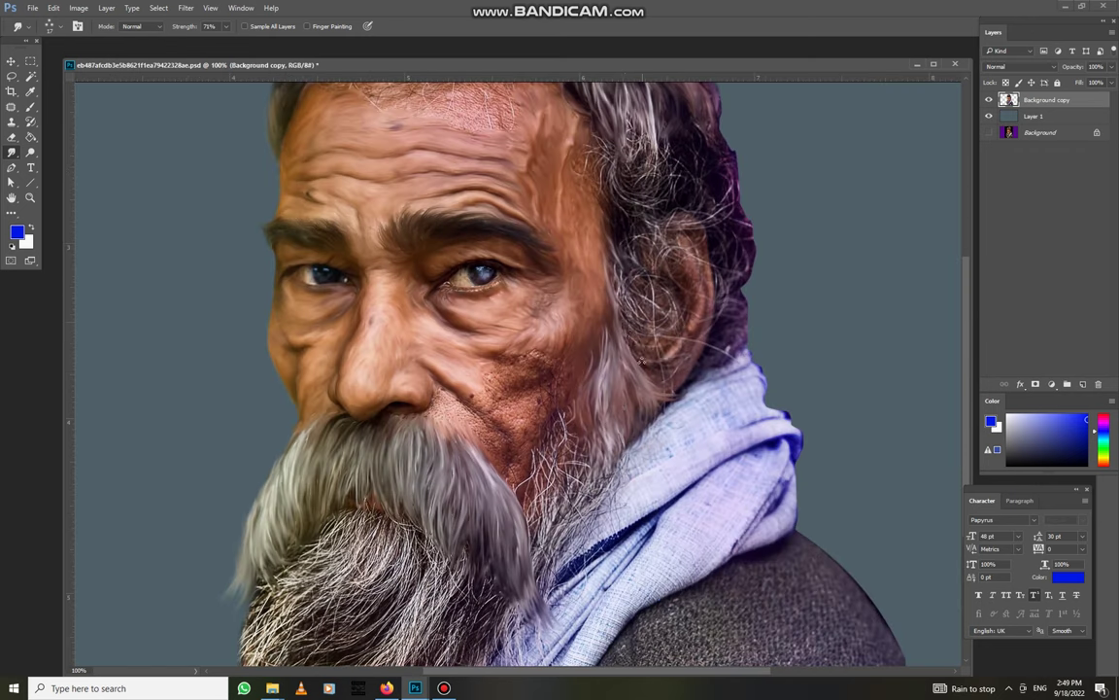
{"action": "left_click_drag", "start_coordinate": [624, 299], "coordinate": [627, 273]}
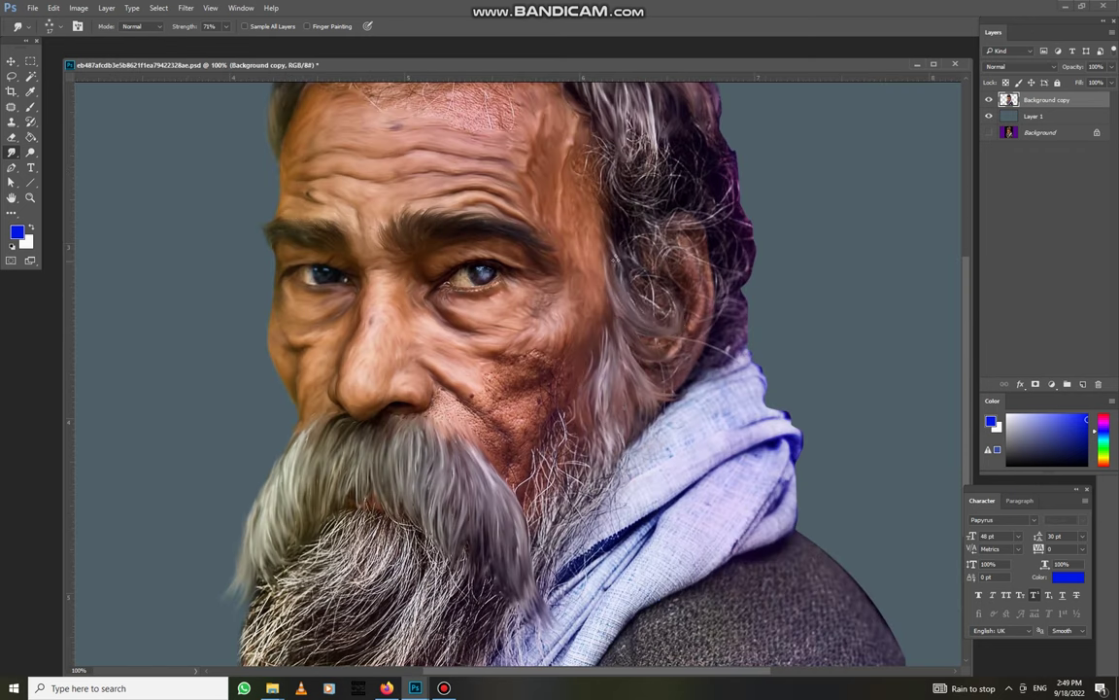
{"action": "mouse_move", "coordinate": [630, 220]}
{"action": "left_mouse_down"}
{"action": "mouse_move", "coordinate": [562, 189]}
{"action": "mouse_move", "coordinate": [657, 187]}
{"action": "left_mouse_up"}
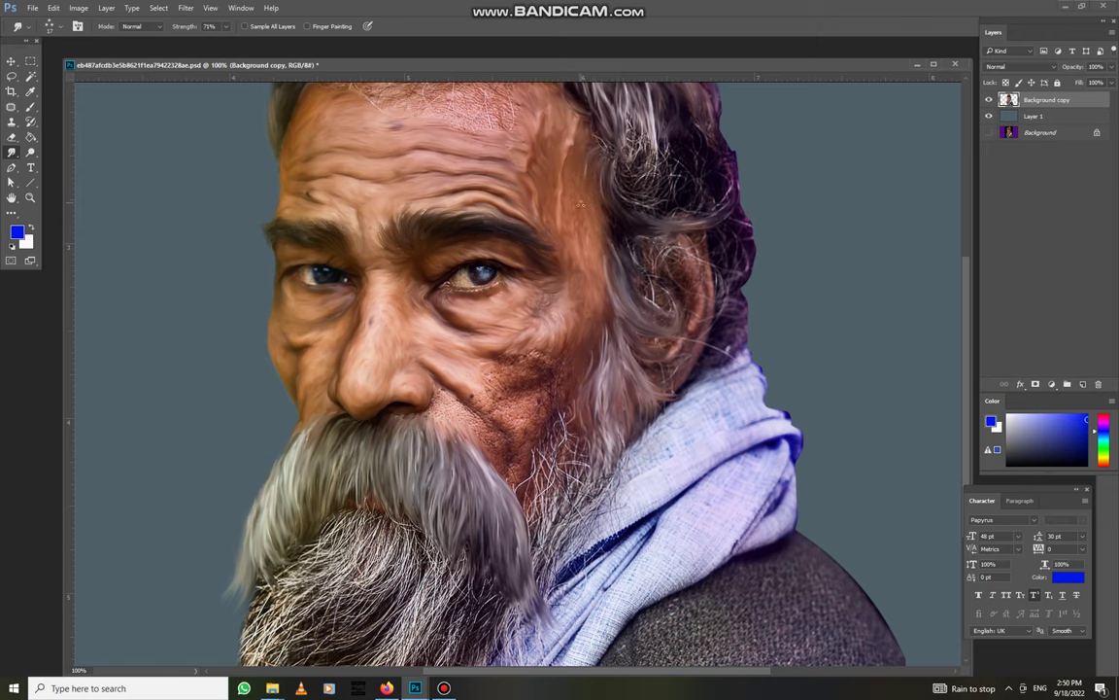
Smudge the grey hair along the right side of the head into smoother strokes
{"action": "scroll", "coordinate": [581, 235], "scroll_direction": "up", "scroll_amount": 3}
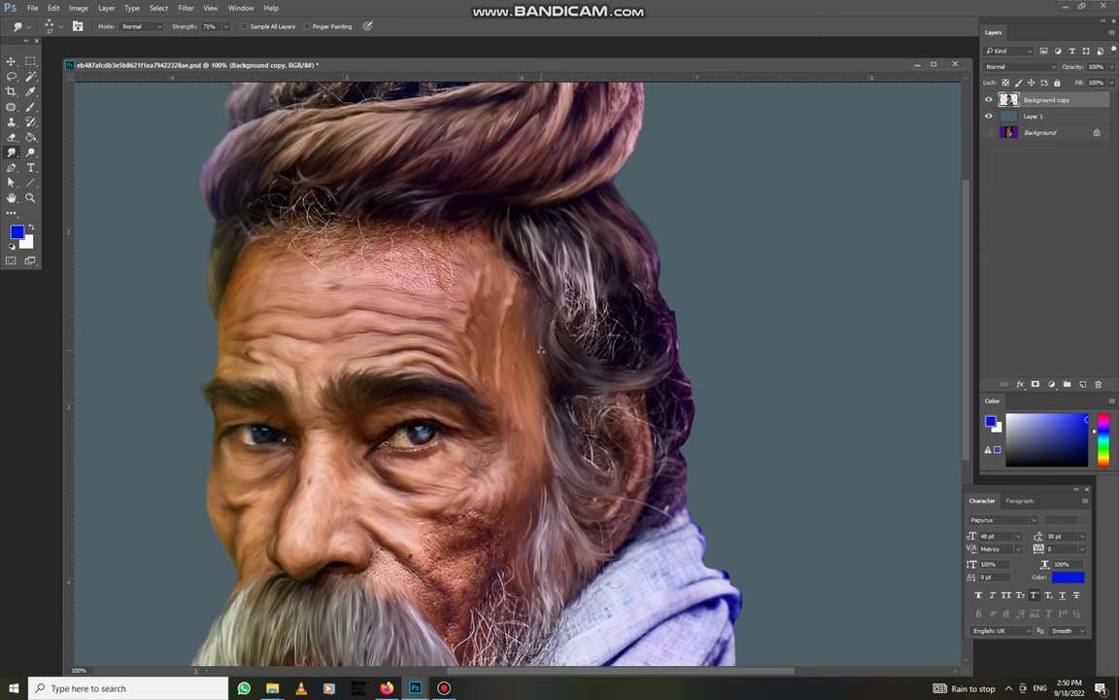
{"action": "scroll", "coordinate": [542, 496], "scroll_direction": "down", "scroll_amount": 2}
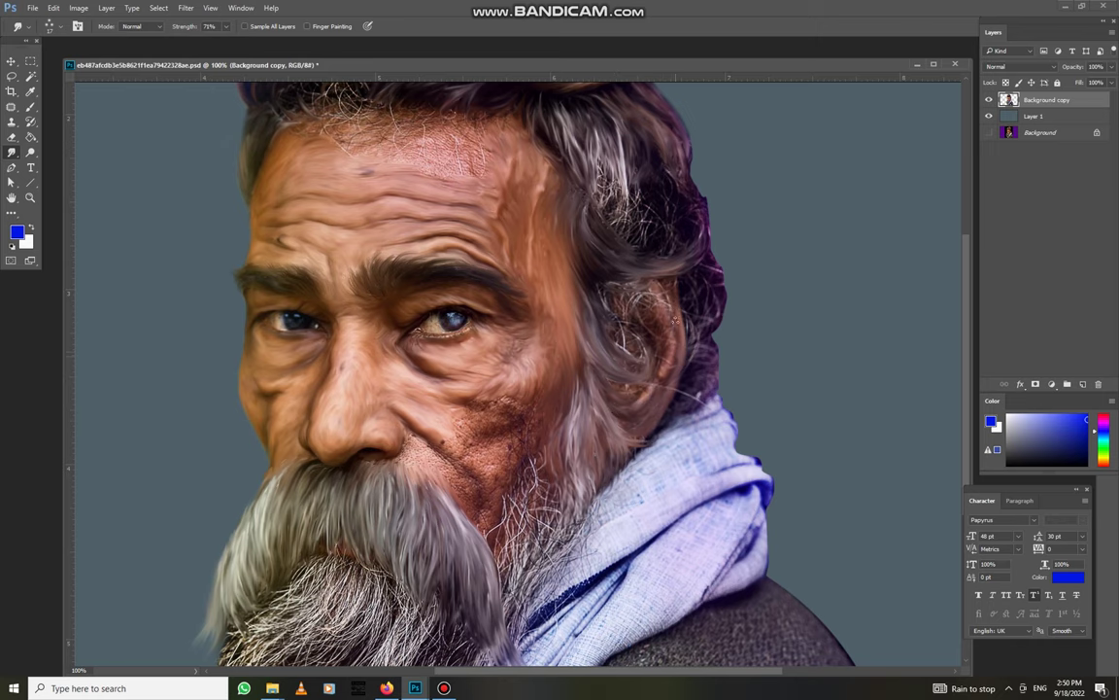
{"action": "scroll", "coordinate": [564, 233], "scroll_direction": "up", "scroll_amount": 2}
{"action": "mouse_move", "coordinate": [587, 308]}
{"action": "left_mouse_down"}
{"action": "mouse_move", "coordinate": [549, 277]}
{"action": "mouse_move", "coordinate": [608, 345]}
{"action": "left_mouse_up"}
{"action": "left_click_drag", "start_coordinate": [603, 227], "coordinate": [574, 253]}
{"action": "mouse_move", "coordinate": [558, 208]}
{"action": "left_mouse_down"}
{"action": "mouse_move", "coordinate": [573, 262]}
{"action": "mouse_move", "coordinate": [646, 293]}
{"action": "mouse_move", "coordinate": [641, 343]}
{"action": "left_mouse_up"}
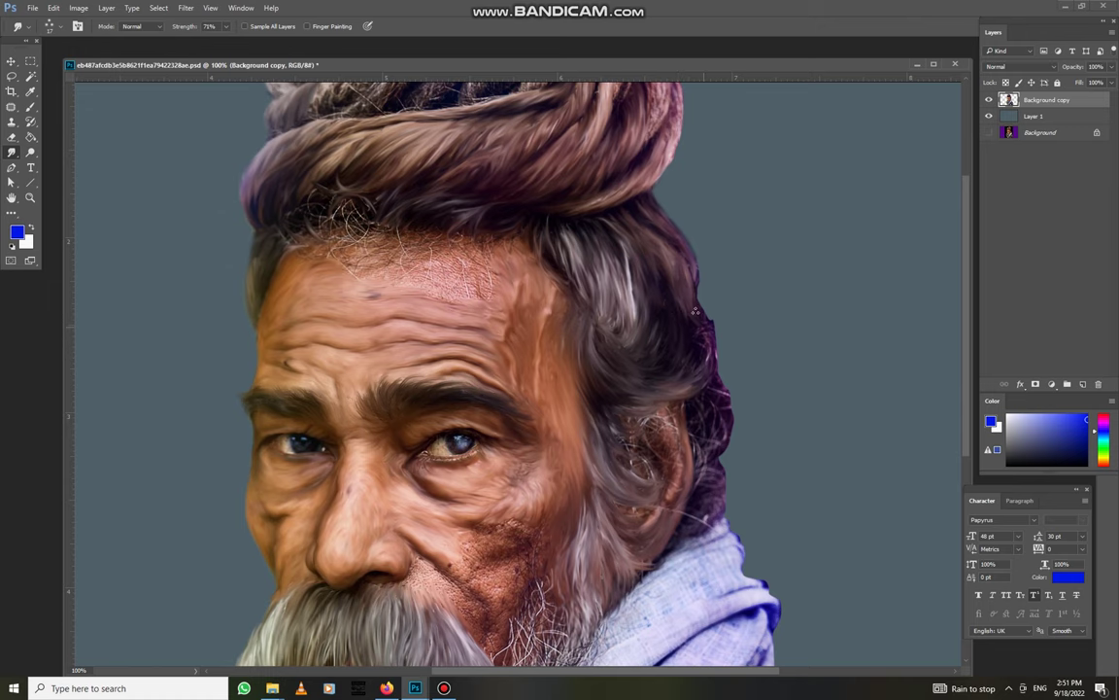
{"action": "scroll", "coordinate": [717, 340], "scroll_direction": "down", "scroll_amount": 2}
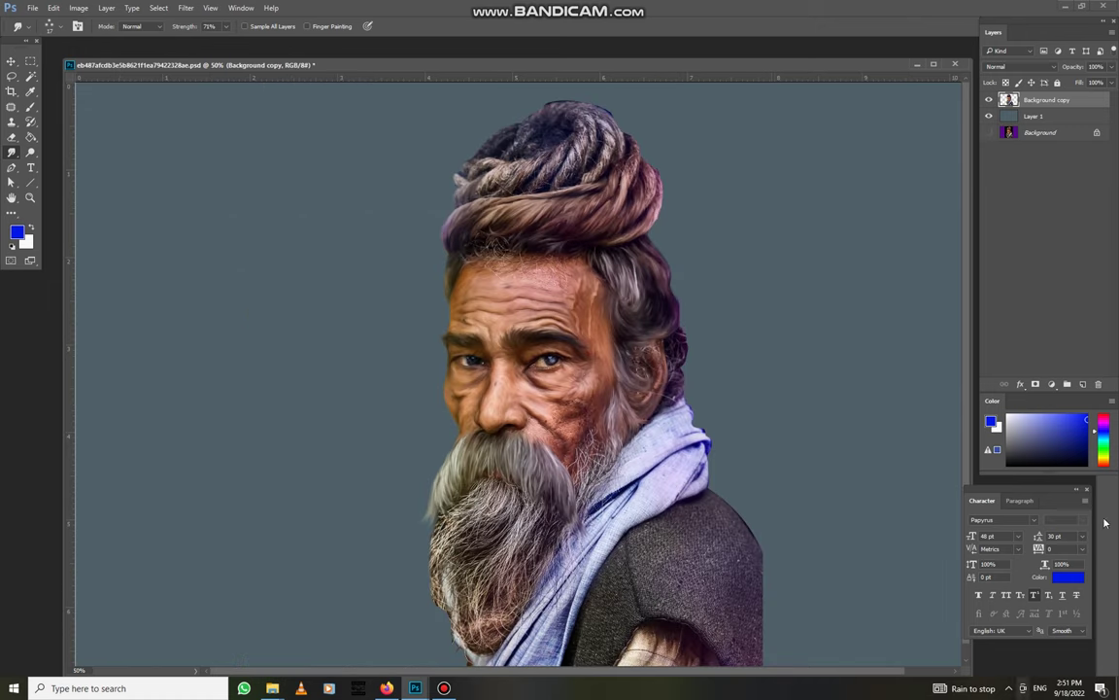
{"action": "scroll", "coordinate": [665, 316], "scroll_direction": "up", "scroll_amount": 1}
{"action": "left_click_drag", "start_coordinate": [667, 309], "coordinate": [643, 314]}
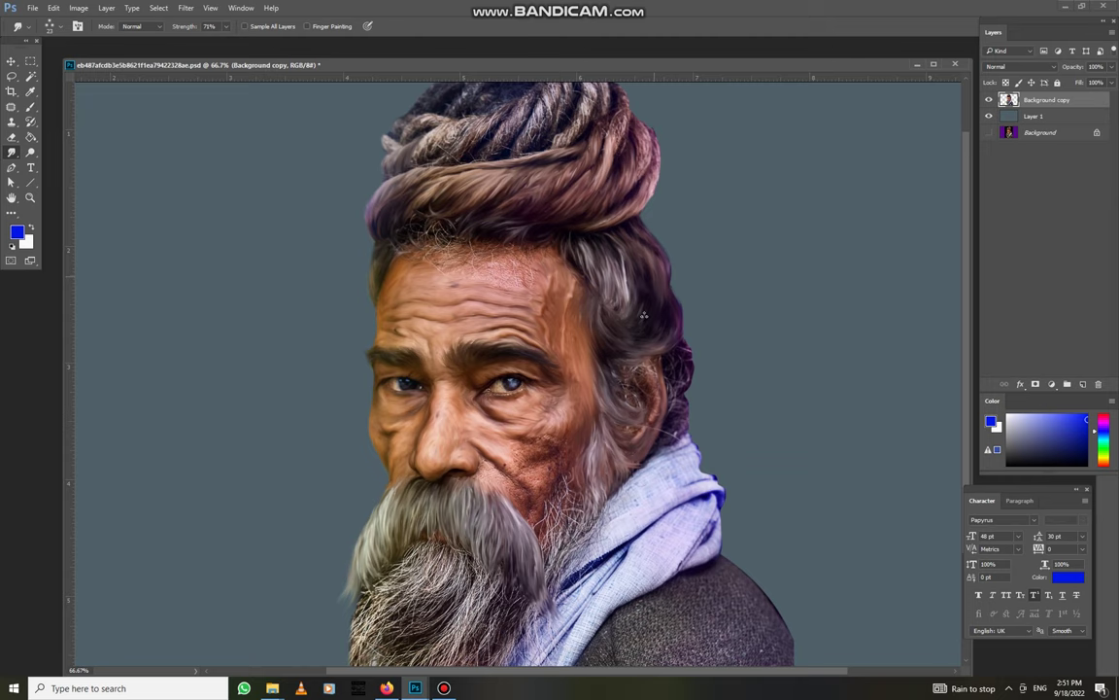
With a soft round brush tip, smudge the right eye's dotted lower-lid highlights into one band
{"action": "scroll", "coordinate": [476, 399], "scroll_direction": "up", "scroll_amount": 4}
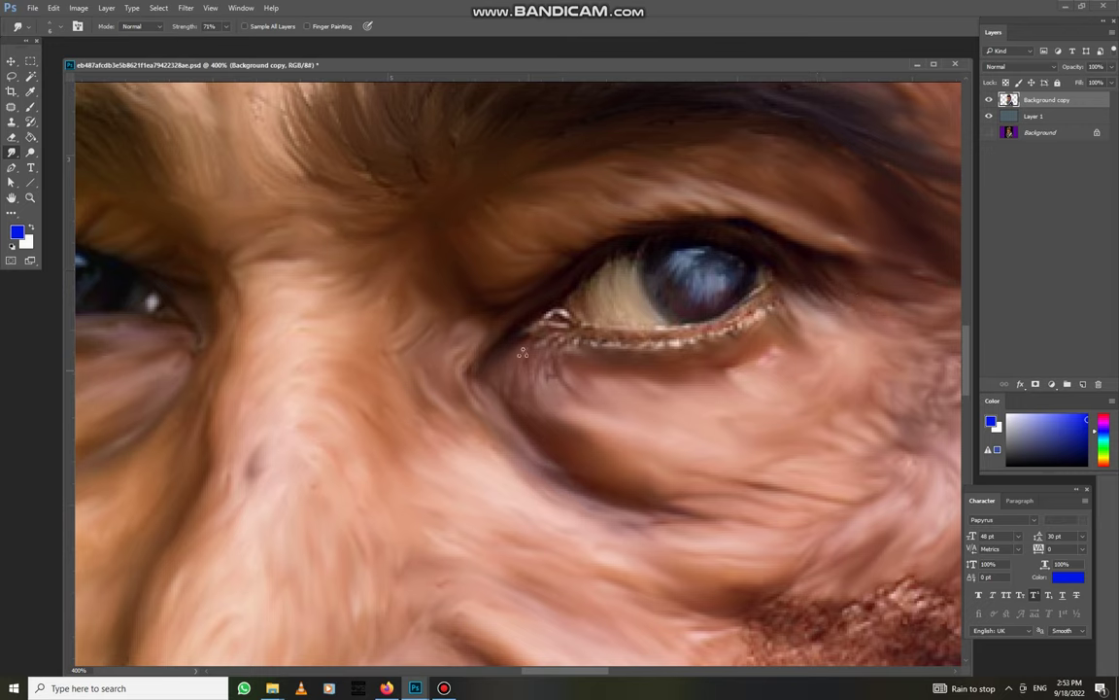
{"action": "right_click", "coordinate": [587, 388]}
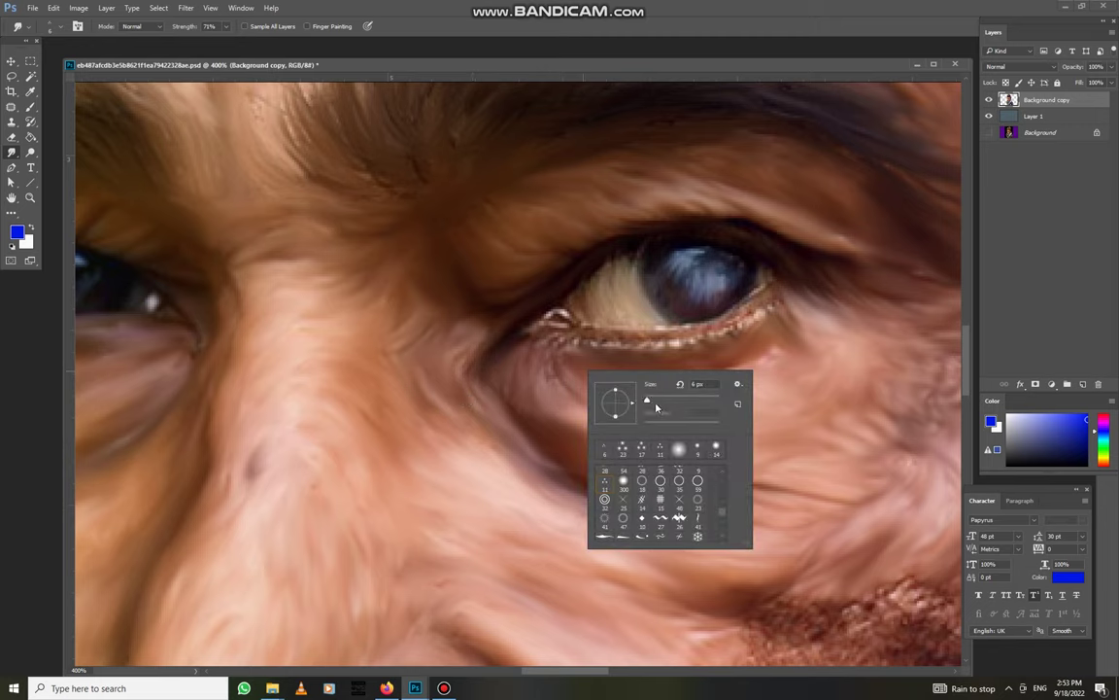
{"action": "left_click", "coordinate": [678, 449]}
{"action": "right_click", "coordinate": [728, 336]}
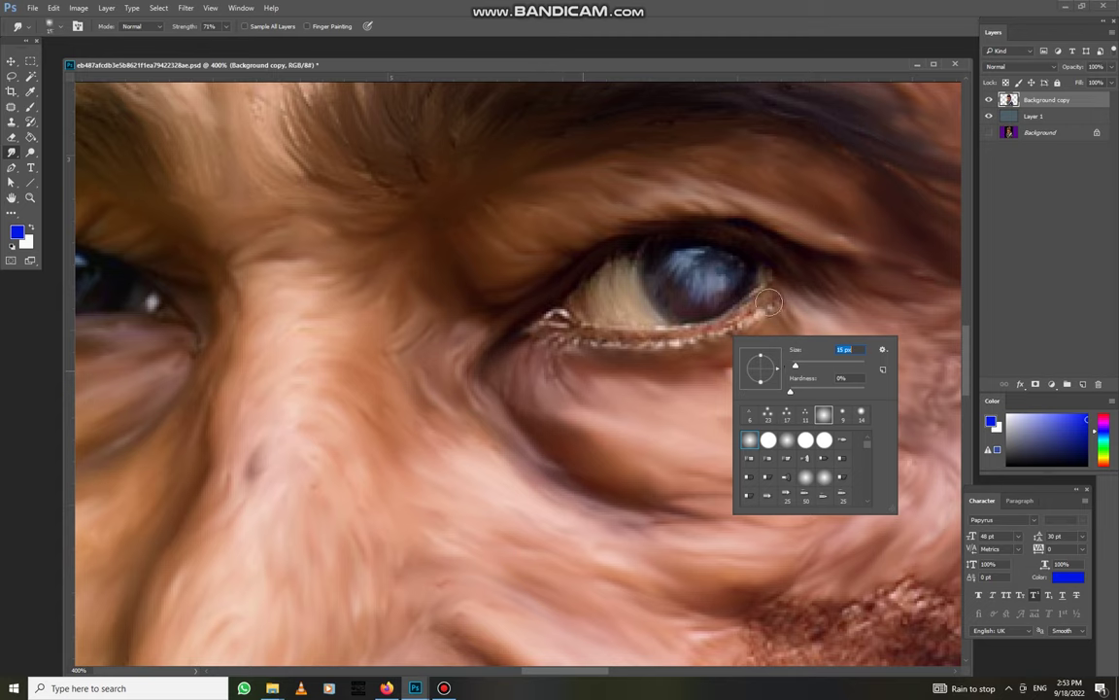
{"action": "key", "text": "Return"}
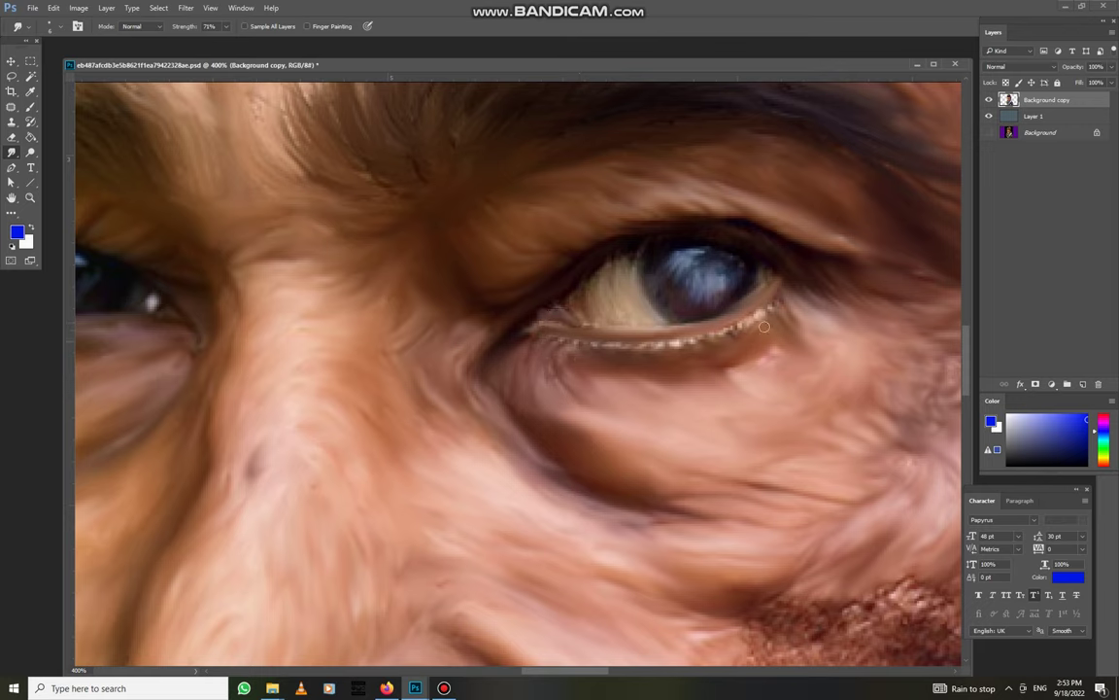
{"action": "mouse_move", "coordinate": [680, 287]}
{"action": "left_mouse_down"}
{"action": "mouse_move", "coordinate": [535, 311]}
{"action": "mouse_move", "coordinate": [777, 300]}
{"action": "mouse_move", "coordinate": [826, 328]}
{"action": "left_mouse_up"}
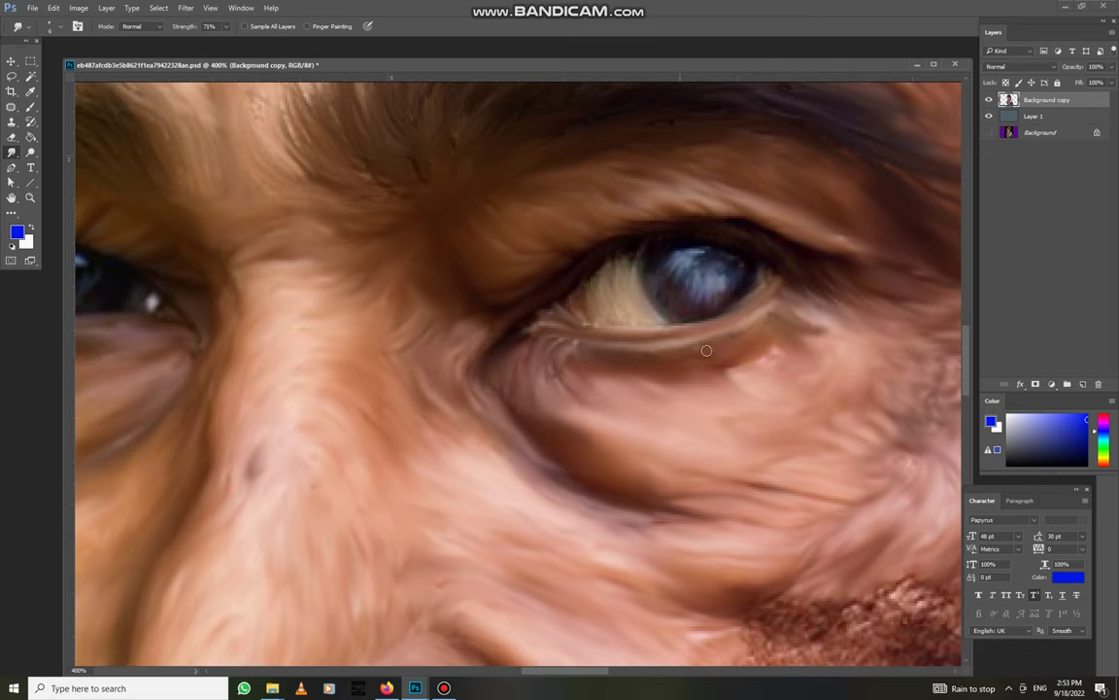
{"action": "key", "text": "ctrl+minus"}
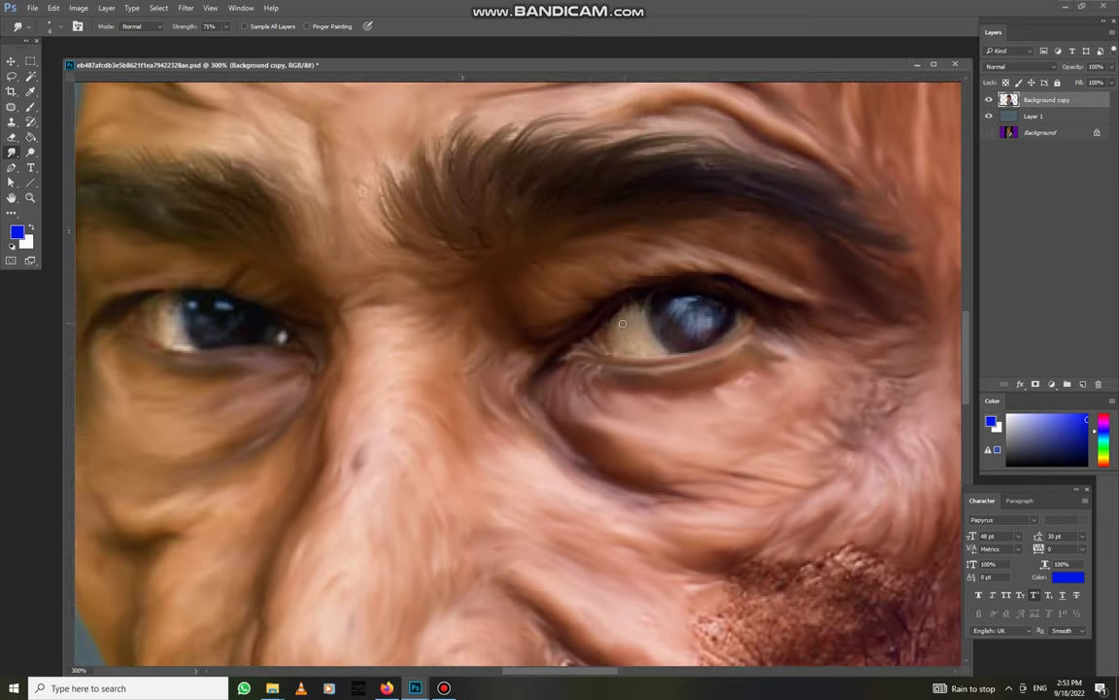
Switch to the Dodge tool with a 36 px brush, checking its size beside each eye
{"action": "key", "text": "ctrl+minus"}
{"action": "key", "text": "o"}
{"action": "right_click", "coordinate": [660, 319]}
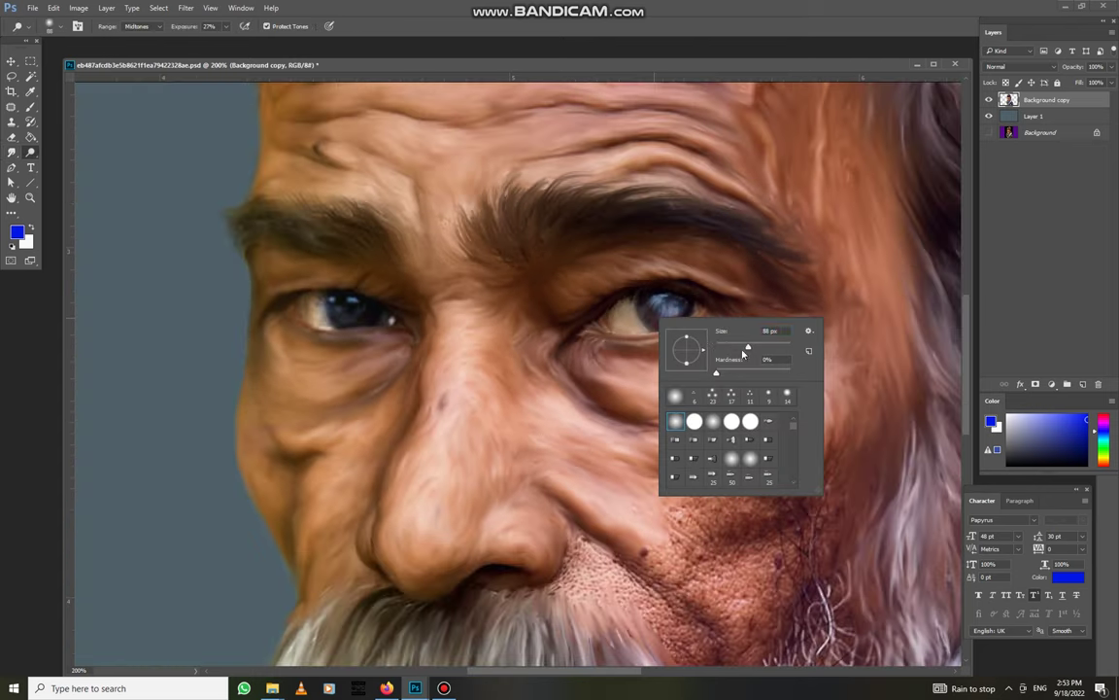
{"action": "left_click_drag", "start_coordinate": [727, 345], "coordinate": [721, 346]}
{"action": "key", "text": "Return"}
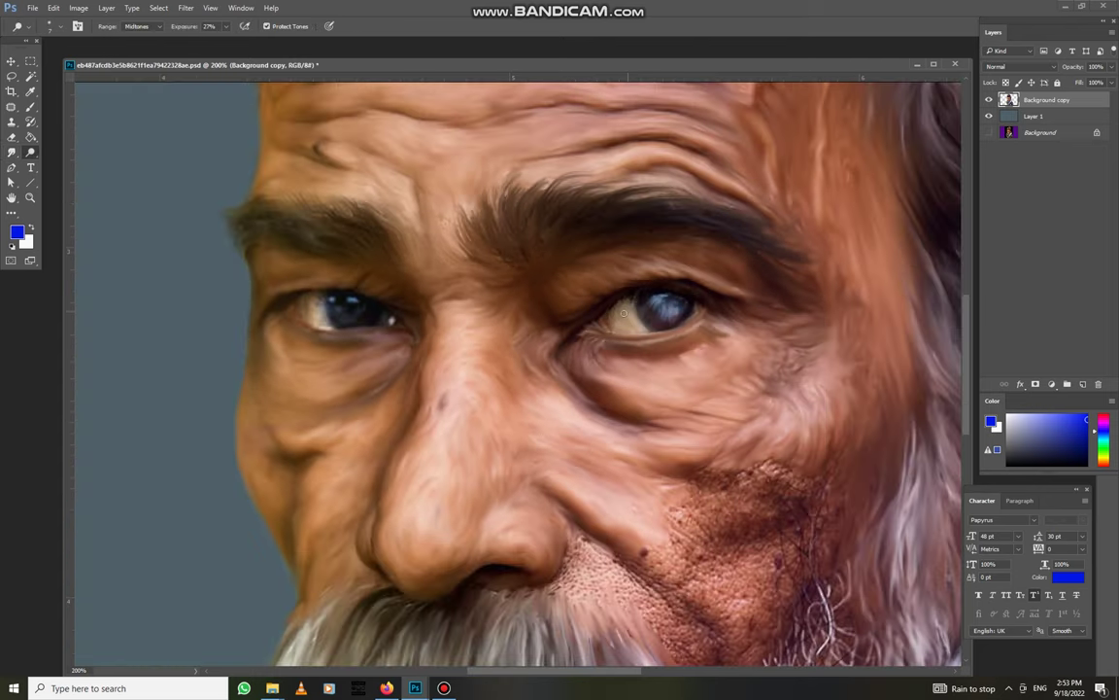
{"action": "right_click", "coordinate": [641, 330]}
{"action": "key", "text": "Return"}
{"action": "right_click", "coordinate": [721, 322]}
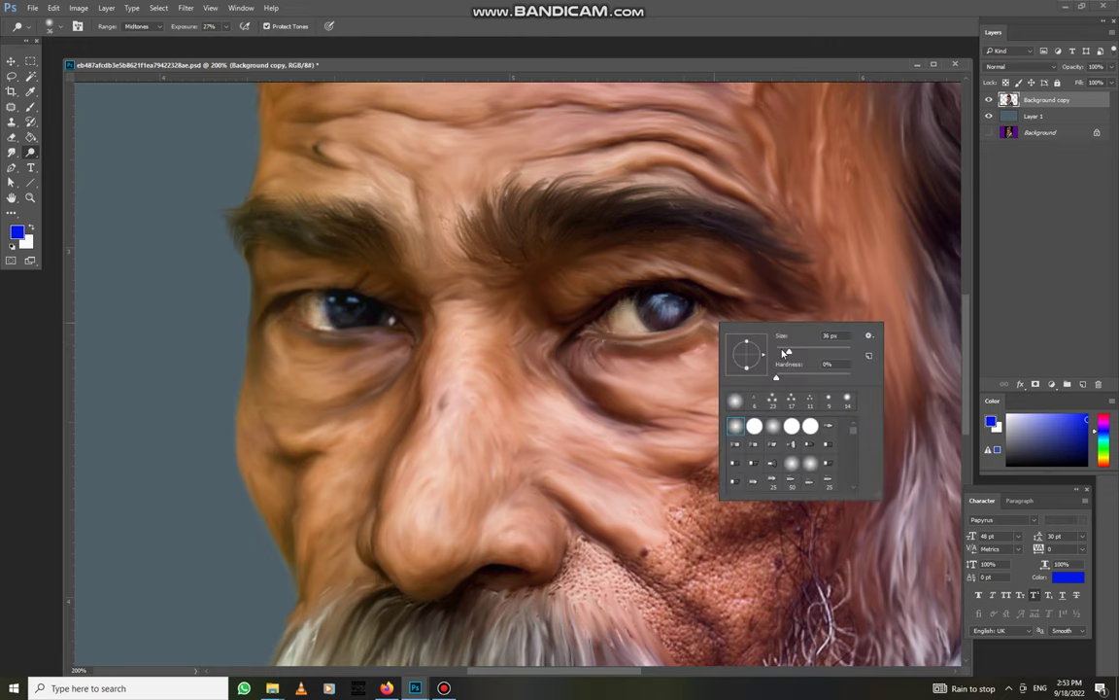
{"action": "key", "text": "Return"}
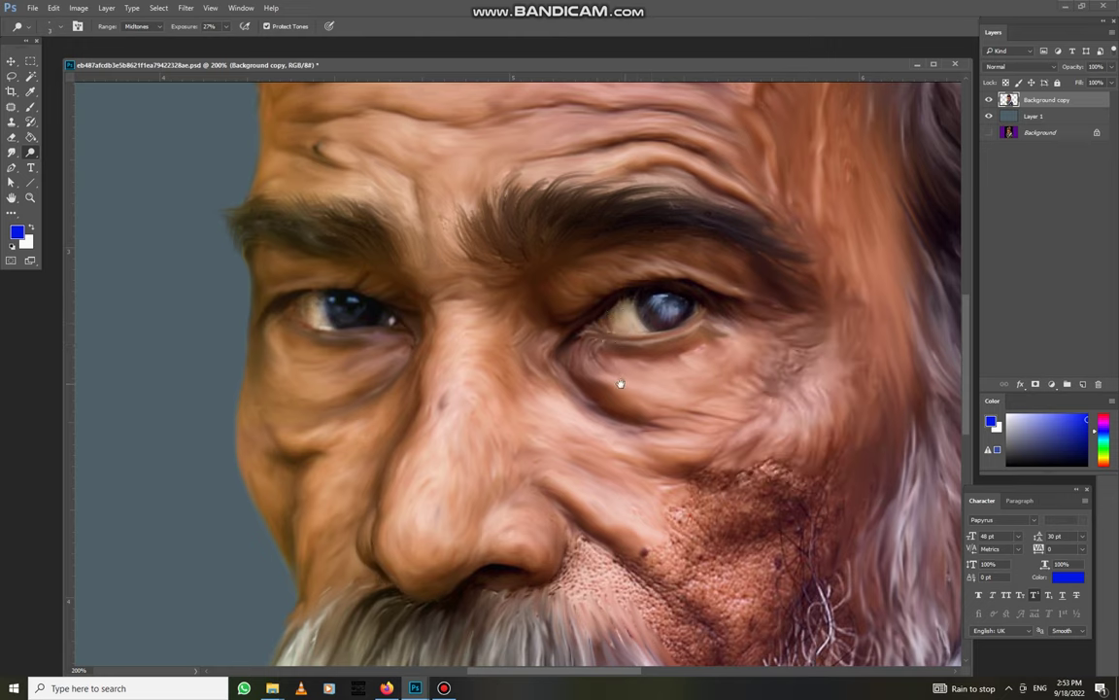
{"action": "left_click_drag", "start_coordinate": [620, 383], "coordinate": [688, 417]}
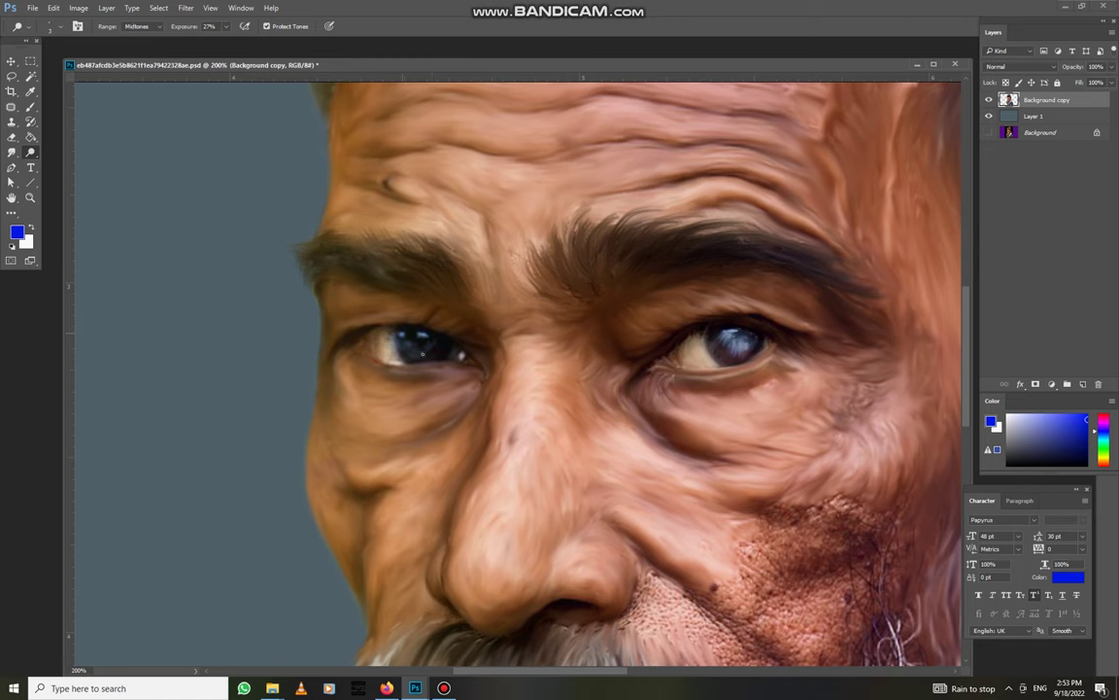
{"action": "right_click", "coordinate": [422, 354]}
{"action": "key", "text": "Return"}
Copy the face's left side to a new layer and brighten it with Levels, white point 218
{"action": "key", "text": "ctrl+minus"}
{"action": "key", "text": "ctrl+minus"}
{"action": "key", "text": "ctrl+minus"}
{"action": "key", "text": "m"}
{"action": "left_click_drag", "start_coordinate": [262, 108], "coordinate": [442, 664]}
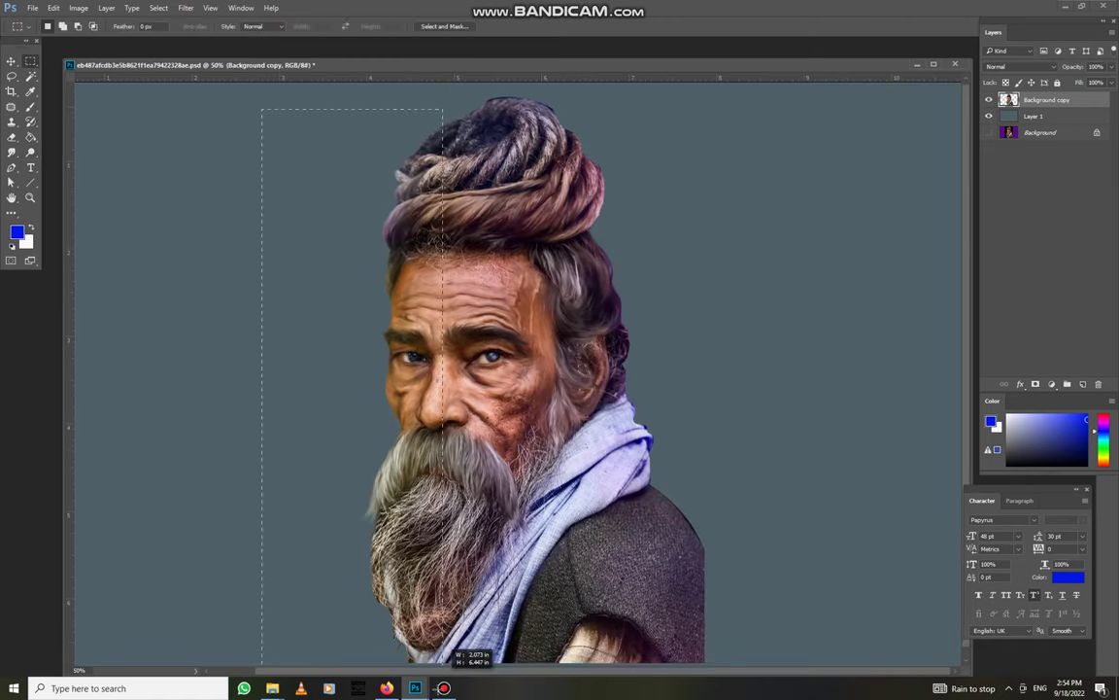
{"action": "right_click", "coordinate": [445, 643]}
{"action": "left_click", "coordinate": [476, 527]}
{"action": "key", "text": "ctrl+l"}
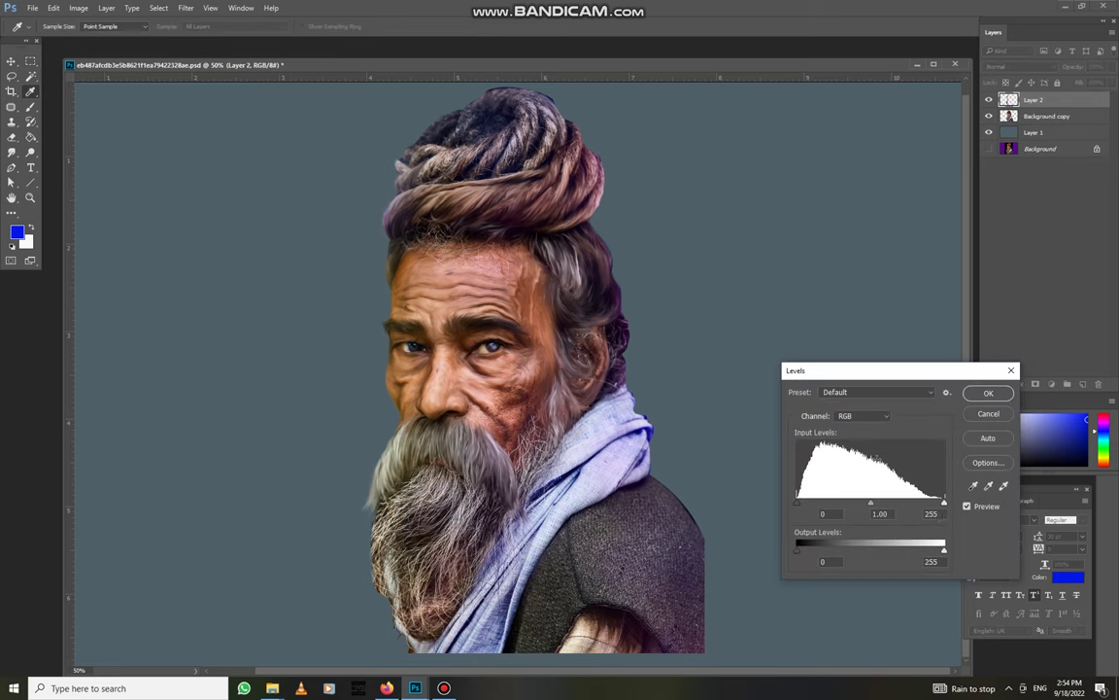
{"action": "left_click_drag", "start_coordinate": [944, 504], "coordinate": [910, 507]}
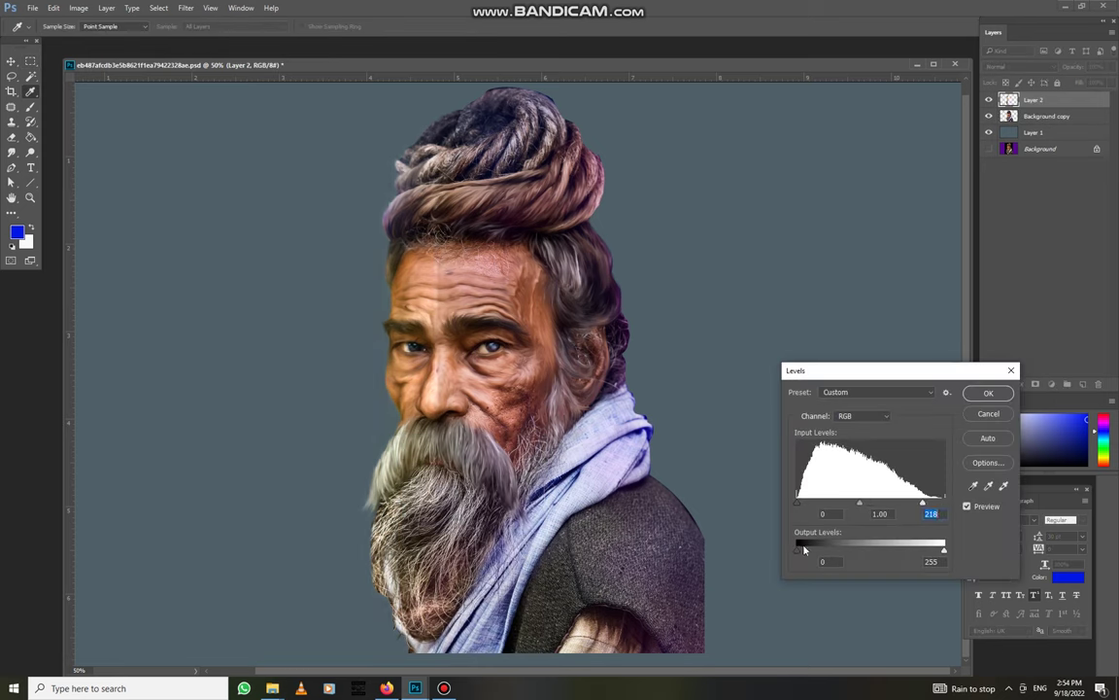
{"action": "key", "text": "Return"}
Erase the brightened copy over the hair and forehead with a 480 px eraser
{"action": "key", "text": "e"}
{"action": "right_click", "coordinate": [555, 176]}
{"action": "type", "text": "480"}
{"action": "key", "text": "Return"}
{"action": "mouse_move", "coordinate": [485, 107]}
{"action": "left_mouse_down"}
{"action": "mouse_move", "coordinate": [448, 499]}
{"action": "mouse_move", "coordinate": [419, 243]}
{"action": "left_mouse_up"}
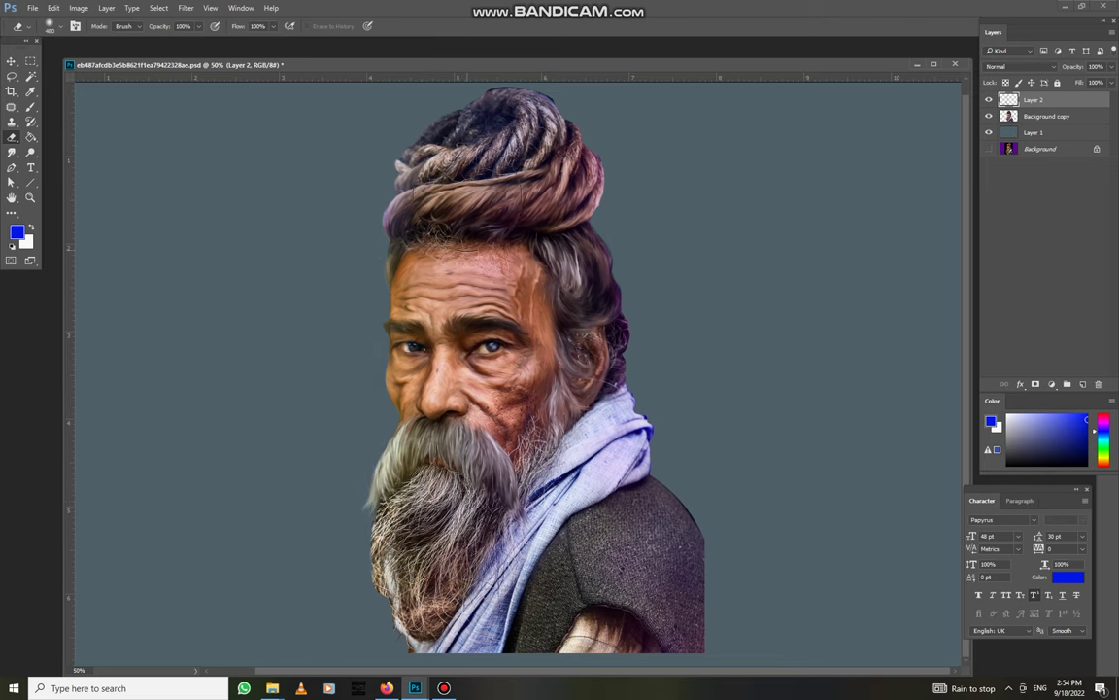
Brighten the copy again with Levels and merge it down into Background copy
{"action": "key", "text": "ctrl+l"}
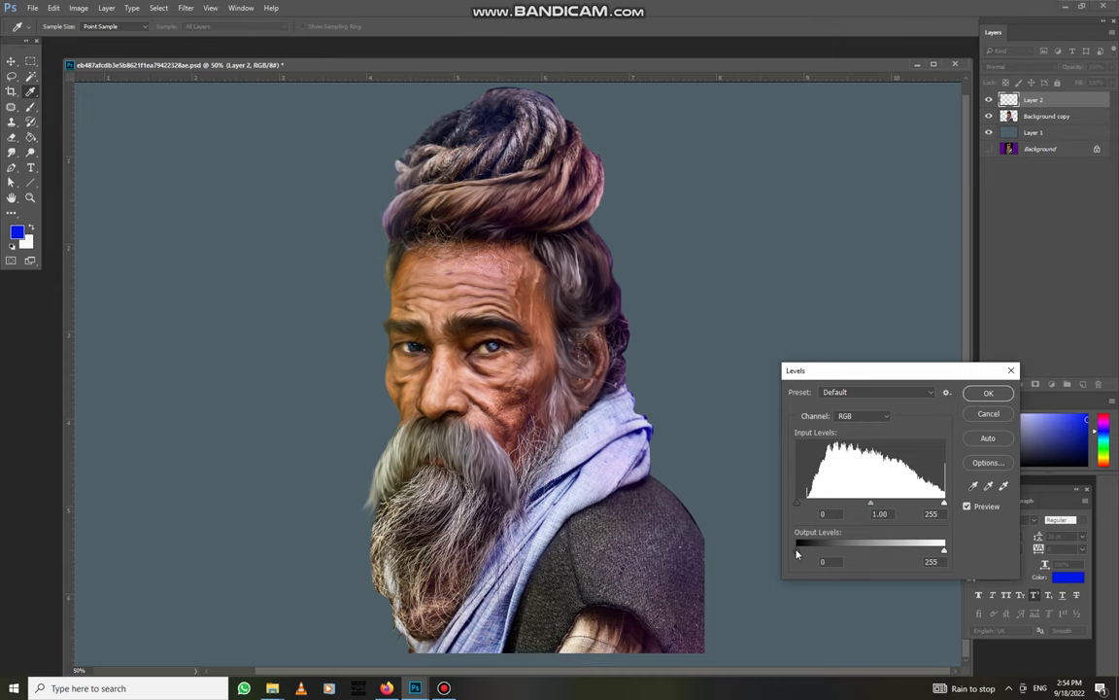
{"action": "left_click_drag", "start_coordinate": [943, 502], "coordinate": [923, 506]}
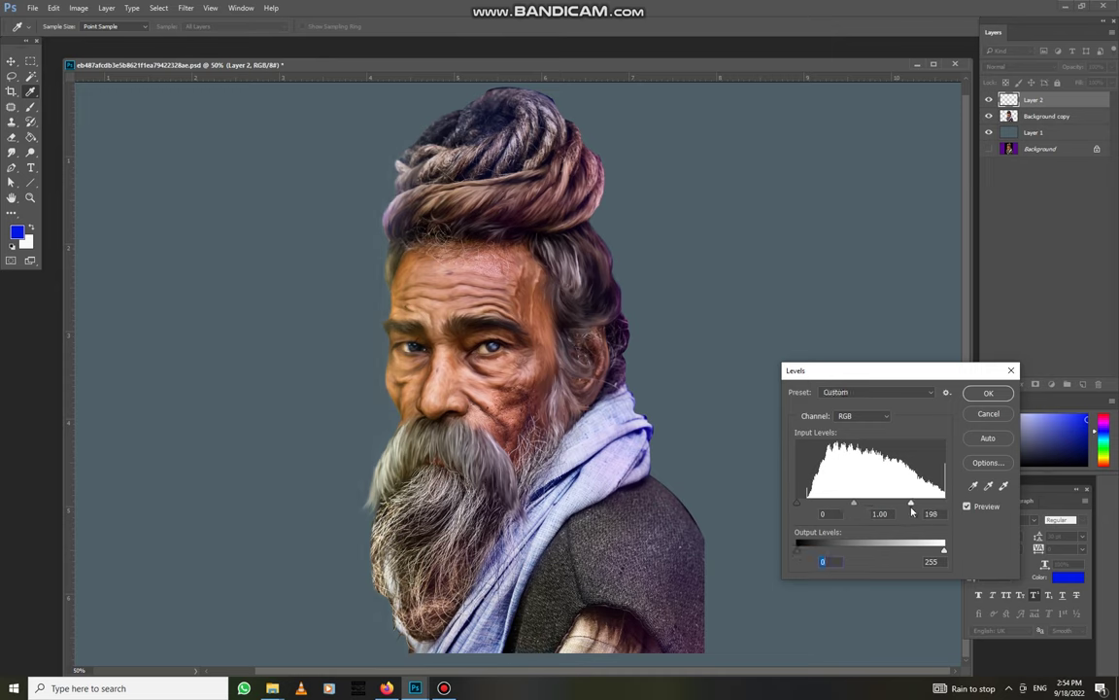
{"action": "key", "text": "Return"}
{"action": "key", "text": "ctrl+e"}
{"action": "key", "text": "m"}
{"action": "left_click_drag", "start_coordinate": [467, 94], "coordinate": [765, 659]}
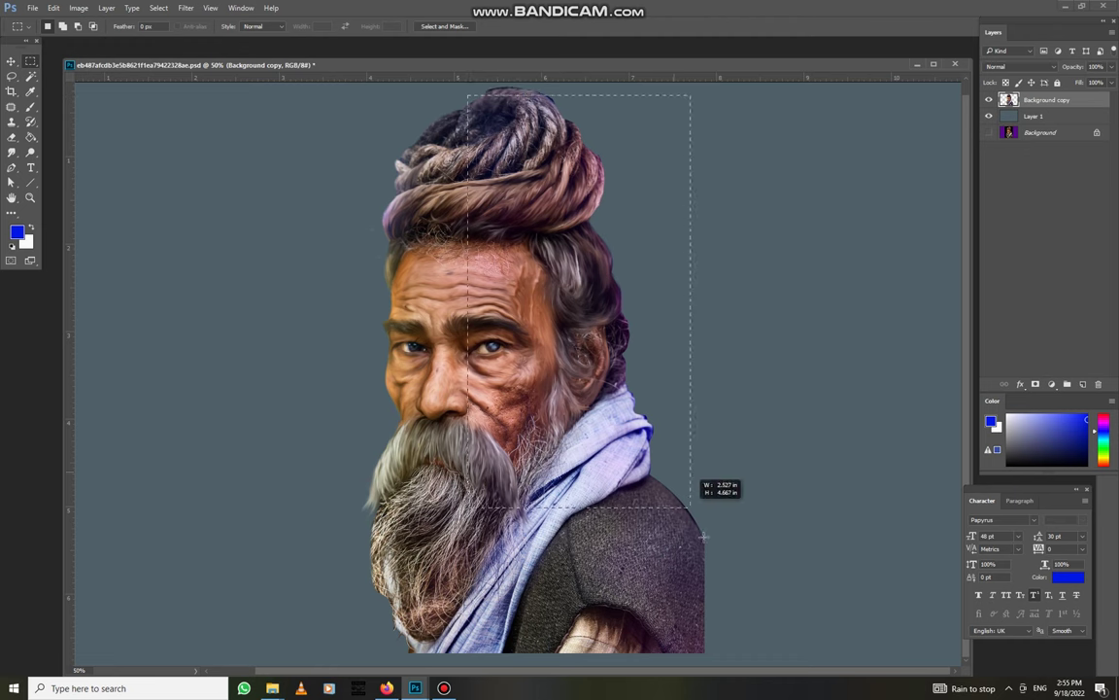
Copy the selected right half onto its own layer, apply Levels, and set up the Eraser
{"action": "right_click", "coordinate": [594, 389]}
{"action": "left_click", "coordinate": [674, 488]}
{"action": "key", "text": "ctrl+l"}
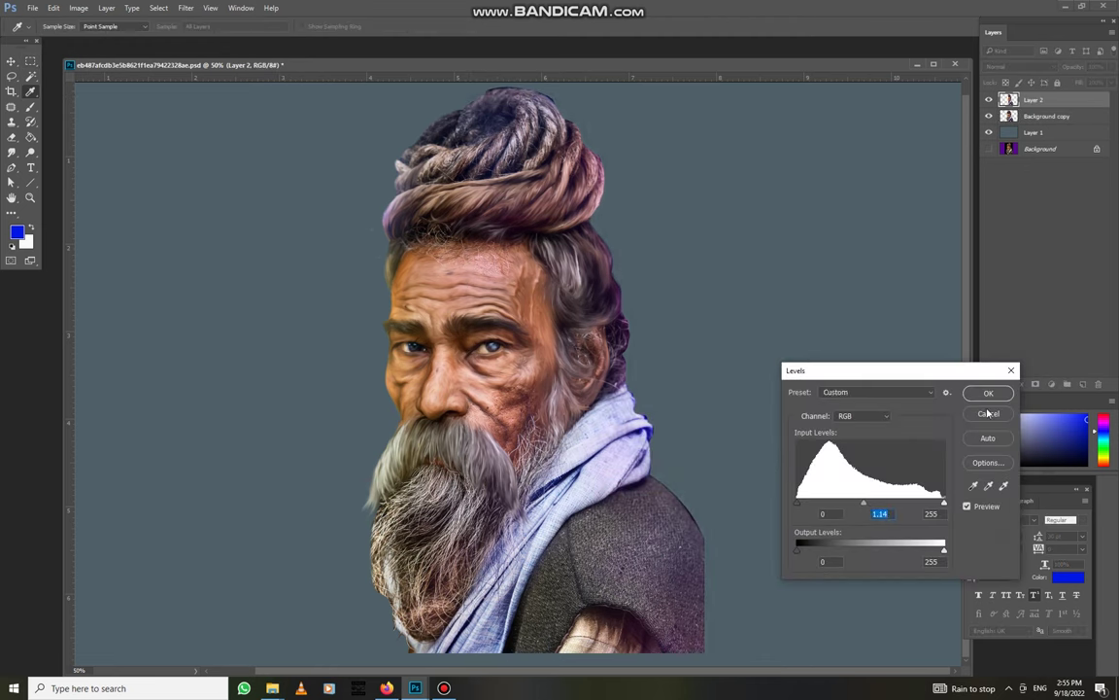
{"action": "key", "text": "Return"}
{"action": "key", "text": "ctrl+m"}
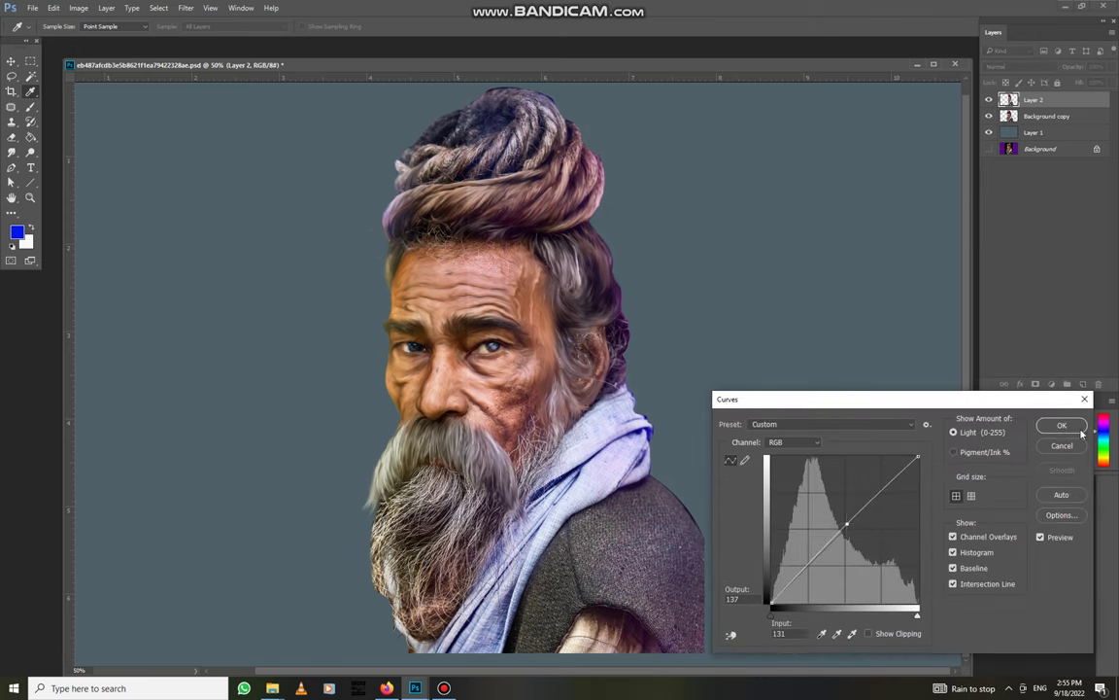
{"action": "key", "text": "Escape"}
{"action": "left_click", "coordinate": [12, 140]}
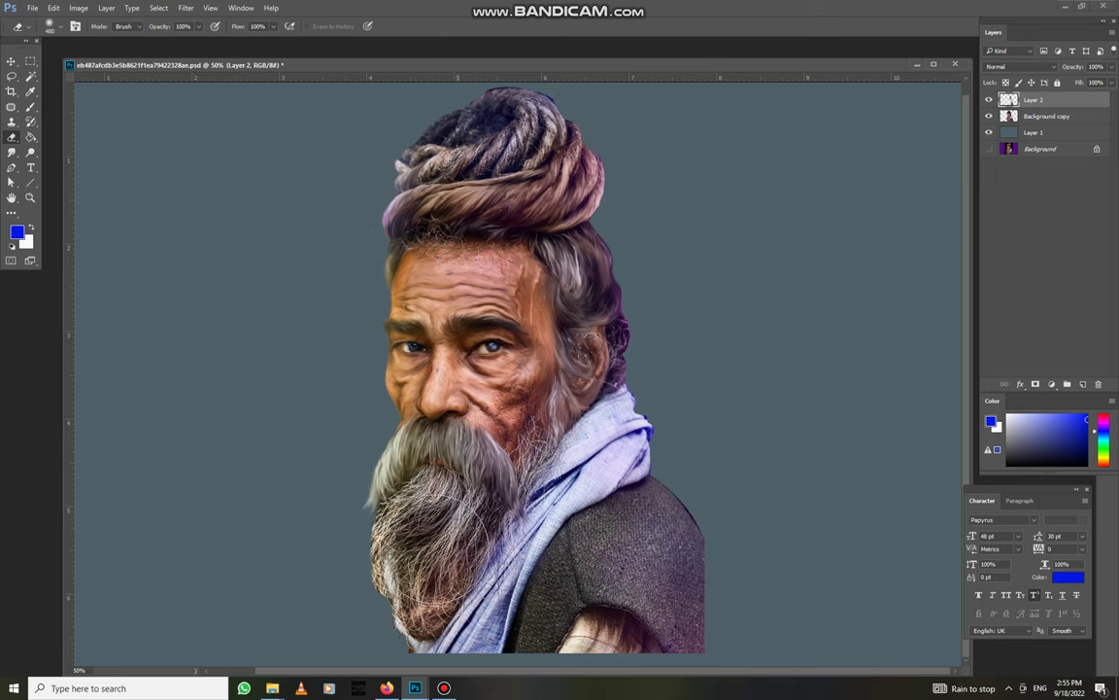
{"action": "right_click", "coordinate": [603, 476]}
{"action": "left_click", "coordinate": [527, 313]}
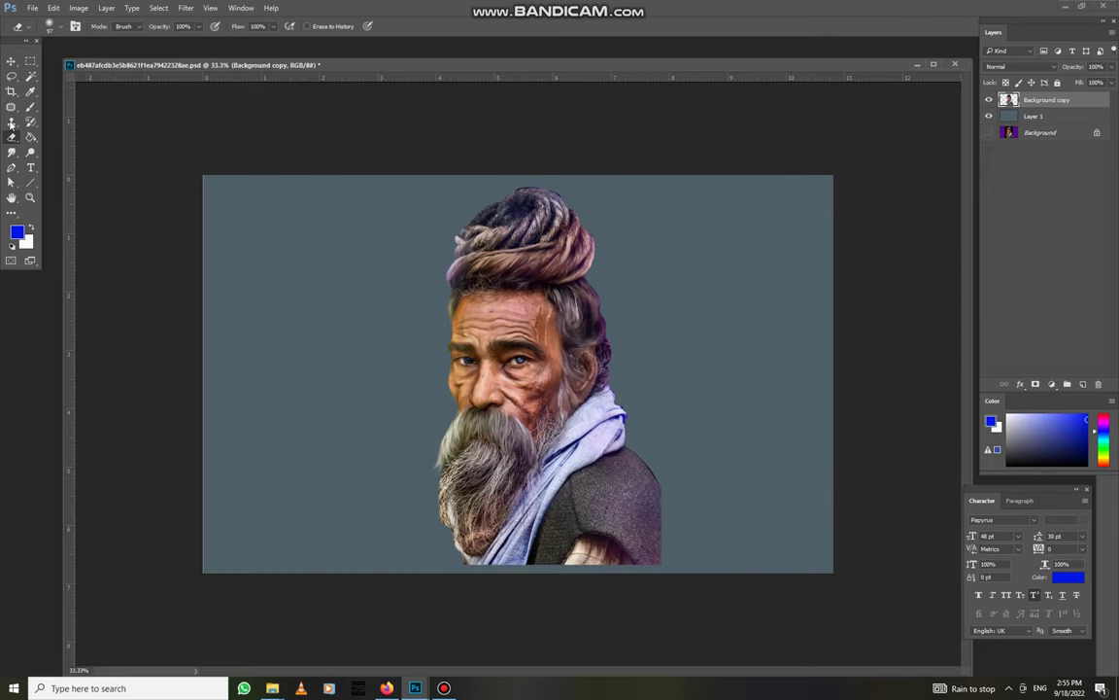
Clone texture down the jacket's right edge and copy the lower portrait to a new layer
{"action": "left_click", "coordinate": [11, 123]}
{"action": "mouse_move", "coordinate": [653, 492]}
{"action": "left_mouse_down"}
{"action": "mouse_move", "coordinate": [662, 558]}
{"action": "mouse_move", "coordinate": [646, 571]}
{"action": "left_mouse_up"}
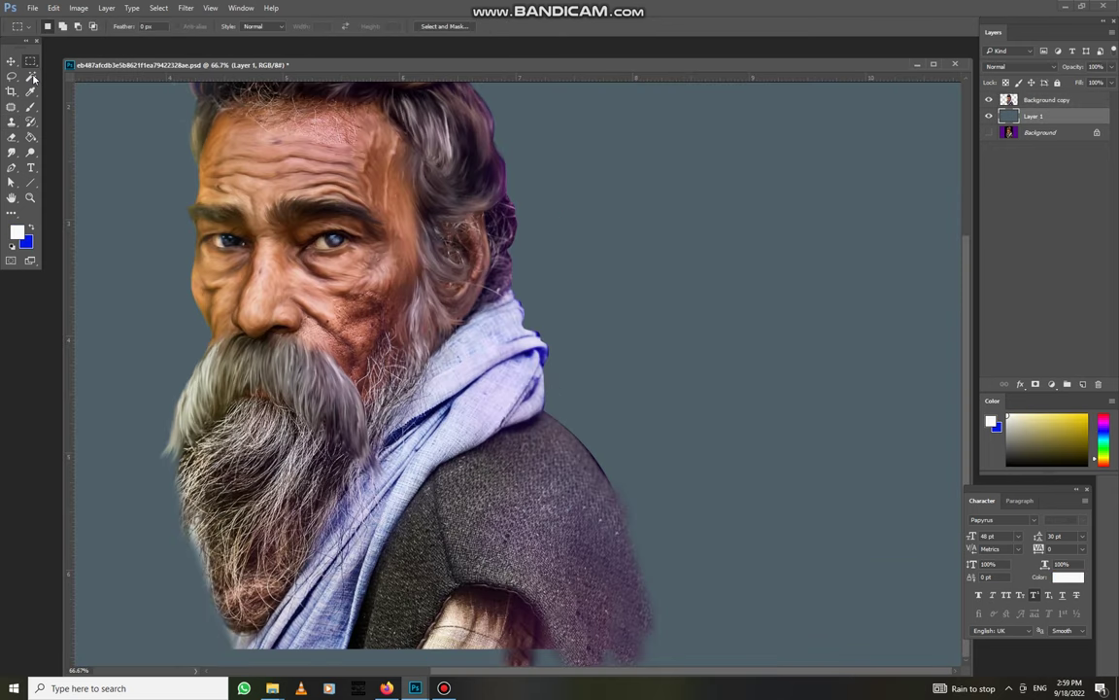
{"action": "left_click_drag", "start_coordinate": [335, 373], "coordinate": [705, 665]}
{"action": "right_click", "coordinate": [566, 449]}
{"action": "left_click", "coordinate": [588, 534]}
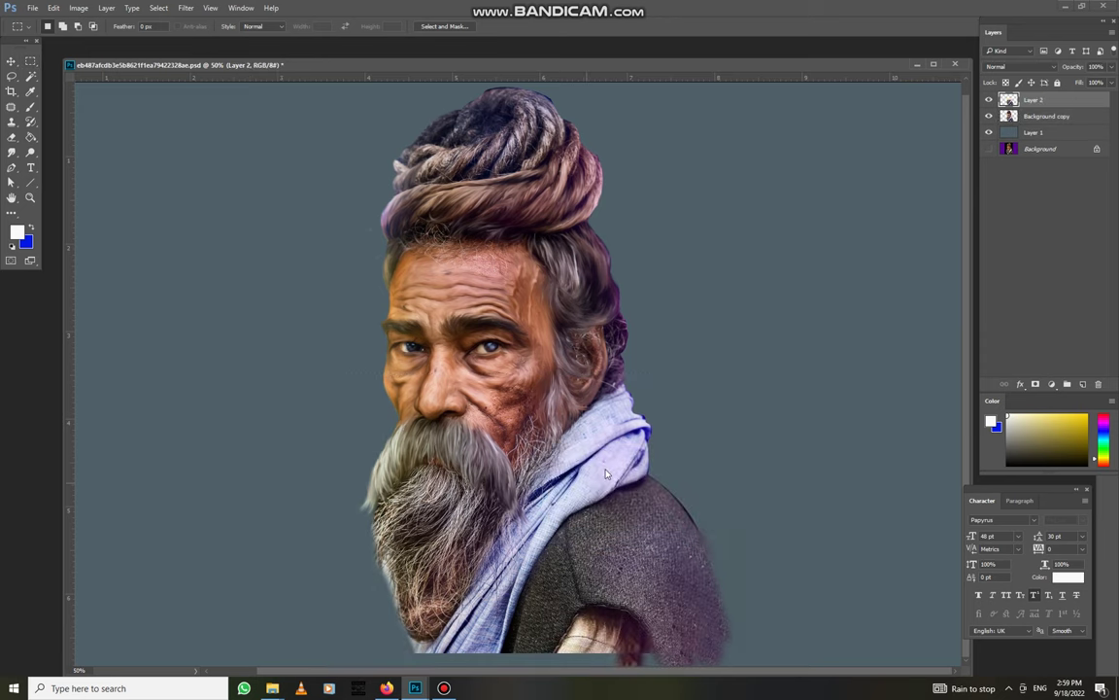
Darken the copied layer with Curves and shift it toward blue with Color Balance
{"action": "key", "text": "ctrl+m"}
{"action": "left_click_drag", "start_coordinate": [861, 524], "coordinate": [860, 527]}
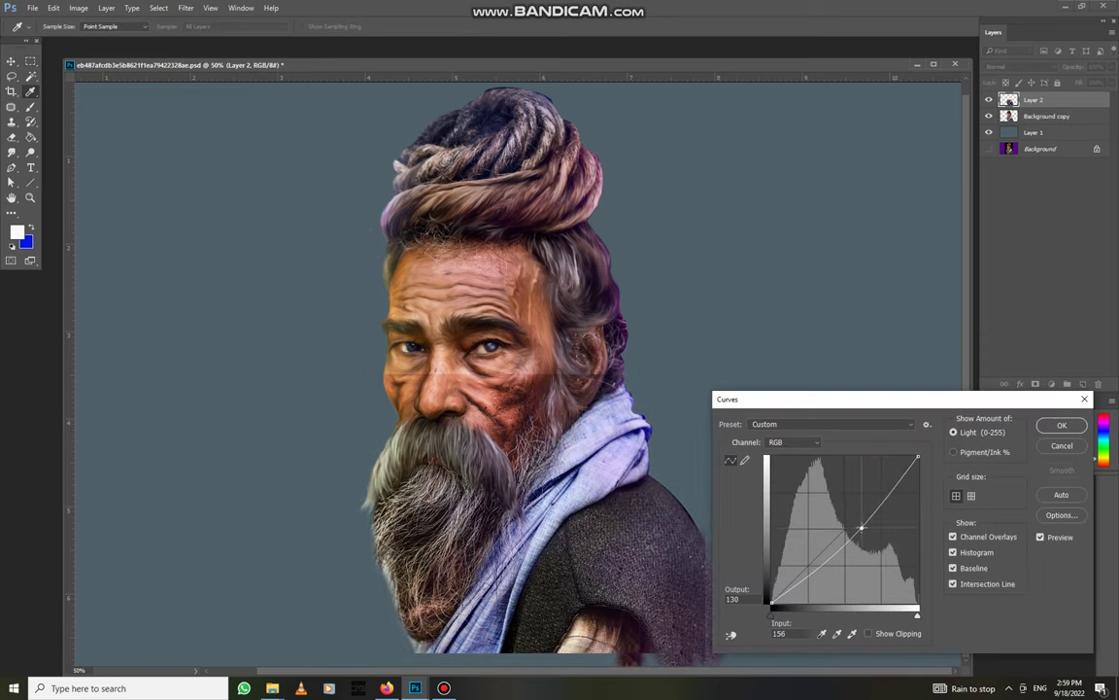
{"action": "key", "text": "Return"}
{"action": "key", "text": "ctrl+b"}
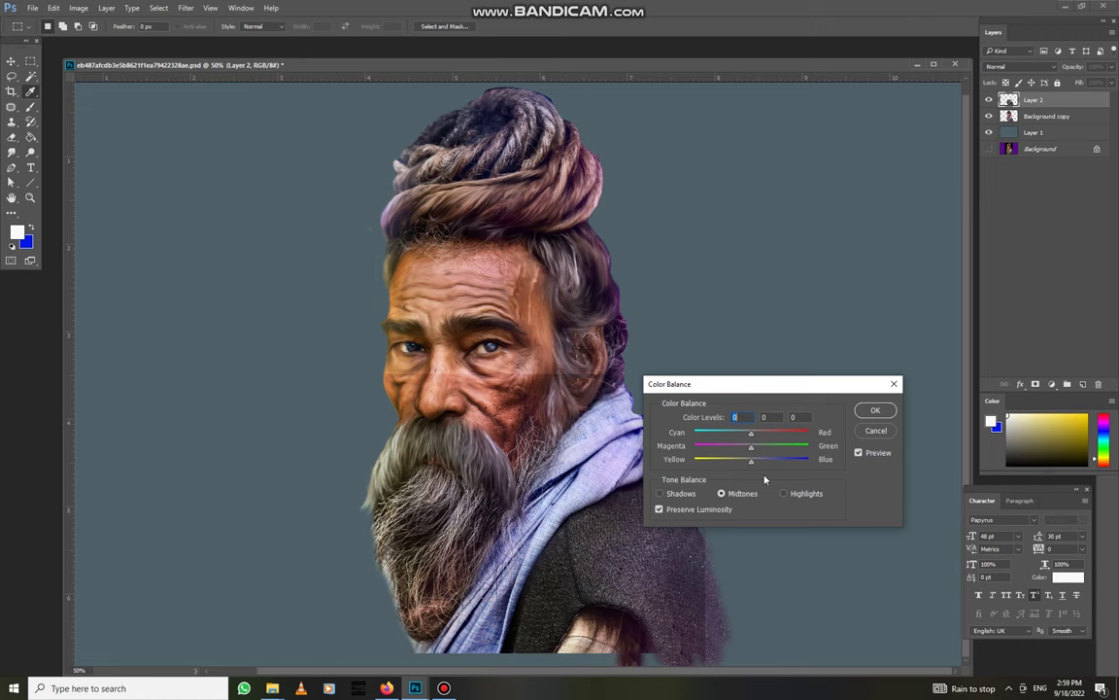
{"action": "left_click_drag", "start_coordinate": [751, 460], "coordinate": [781, 460]}
{"action": "left_click", "coordinate": [875, 410]}
Erase the blue tint from the eyes, cheeks, face and beard
{"action": "left_click", "coordinate": [12, 136]}
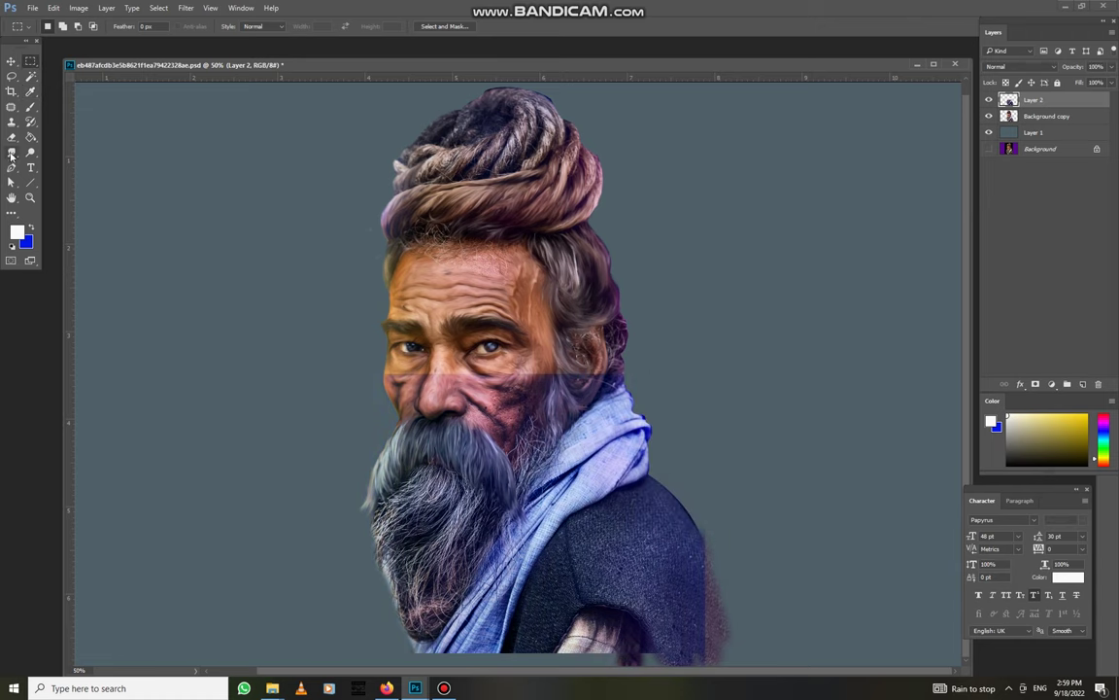
{"action": "right_click", "coordinate": [515, 384]}
{"action": "mouse_move", "coordinate": [399, 408]}
{"action": "left_mouse_down"}
{"action": "mouse_move", "coordinate": [568, 352]}
{"action": "mouse_move", "coordinate": [418, 456]}
{"action": "mouse_move", "coordinate": [457, 505]}
{"action": "left_mouse_up"}
{"action": "right_click", "coordinate": [540, 354]}
{"action": "left_click_drag", "start_coordinate": [544, 457], "coordinate": [632, 541]}
{"action": "right_click", "coordinate": [670, 486]}
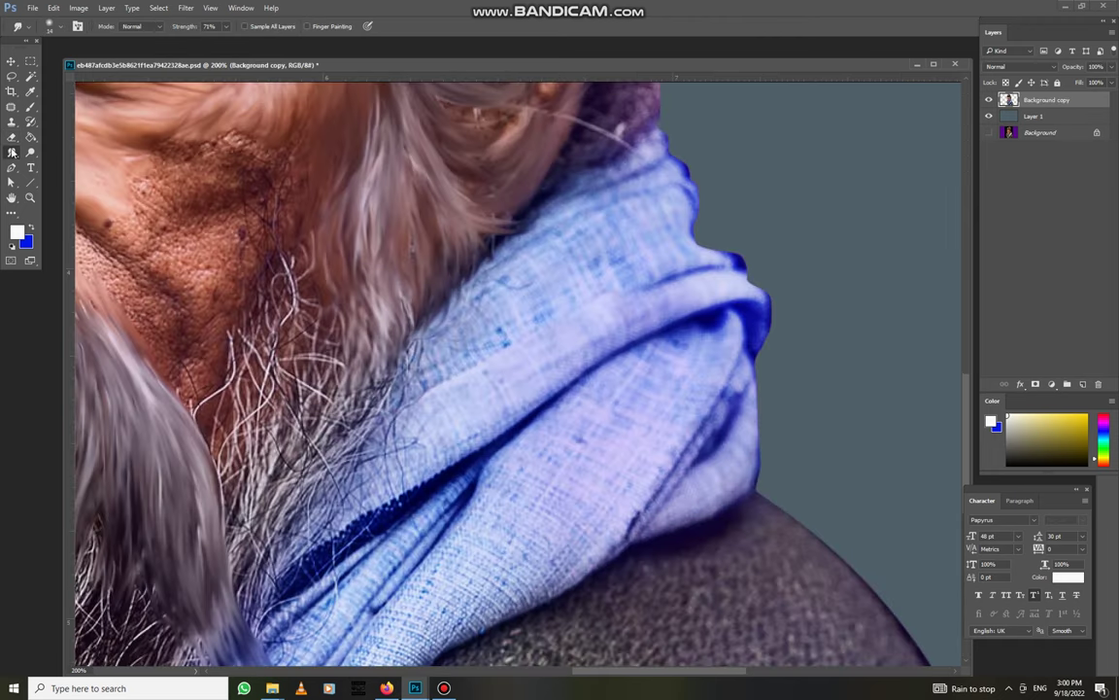
Smudge the scarf's texture near the neck and push it into the hair boundary
{"action": "left_click_drag", "start_coordinate": [574, 279], "coordinate": [599, 293]}
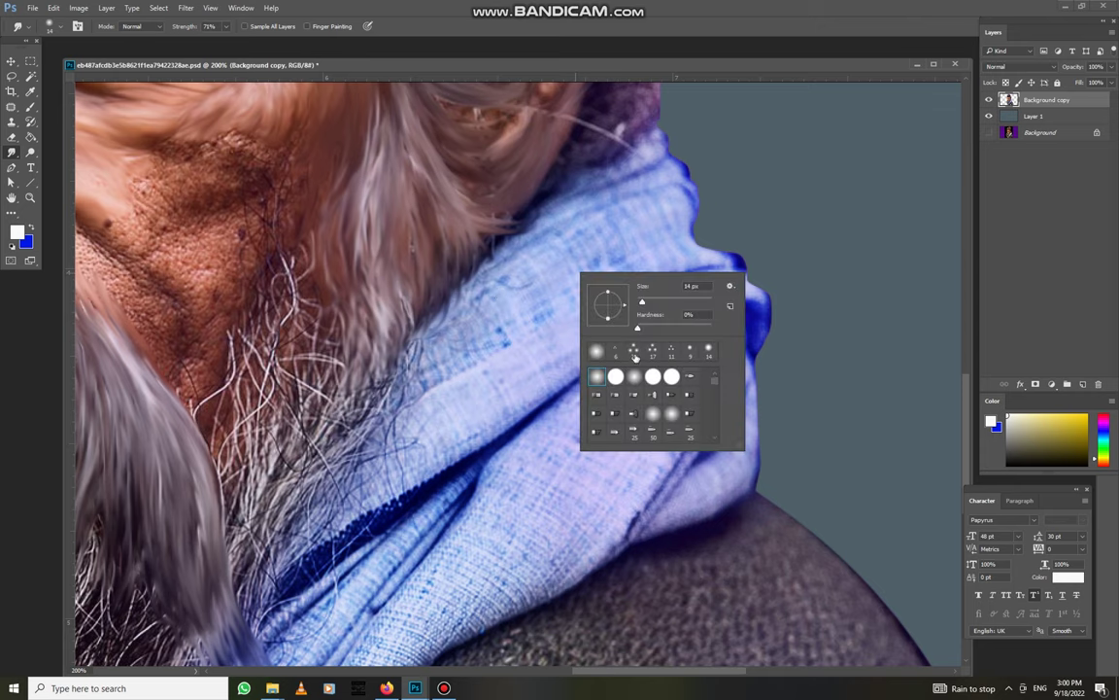
{"action": "left_click", "coordinate": [649, 178]}
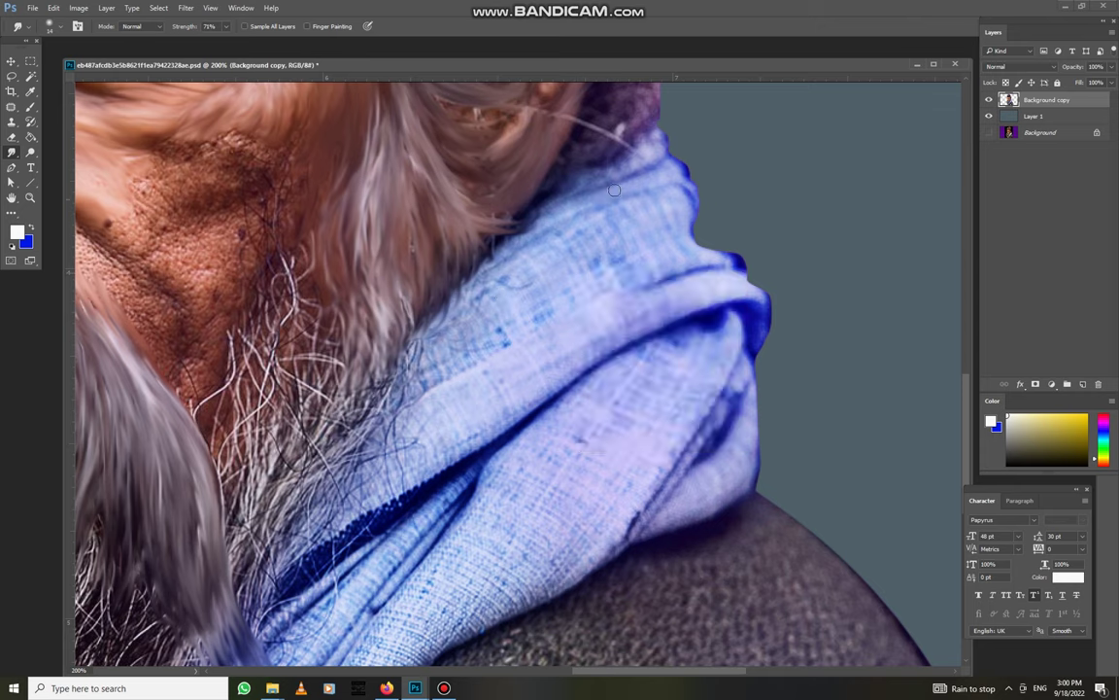
{"action": "left_click_drag", "start_coordinate": [633, 168], "coordinate": [560, 214]}
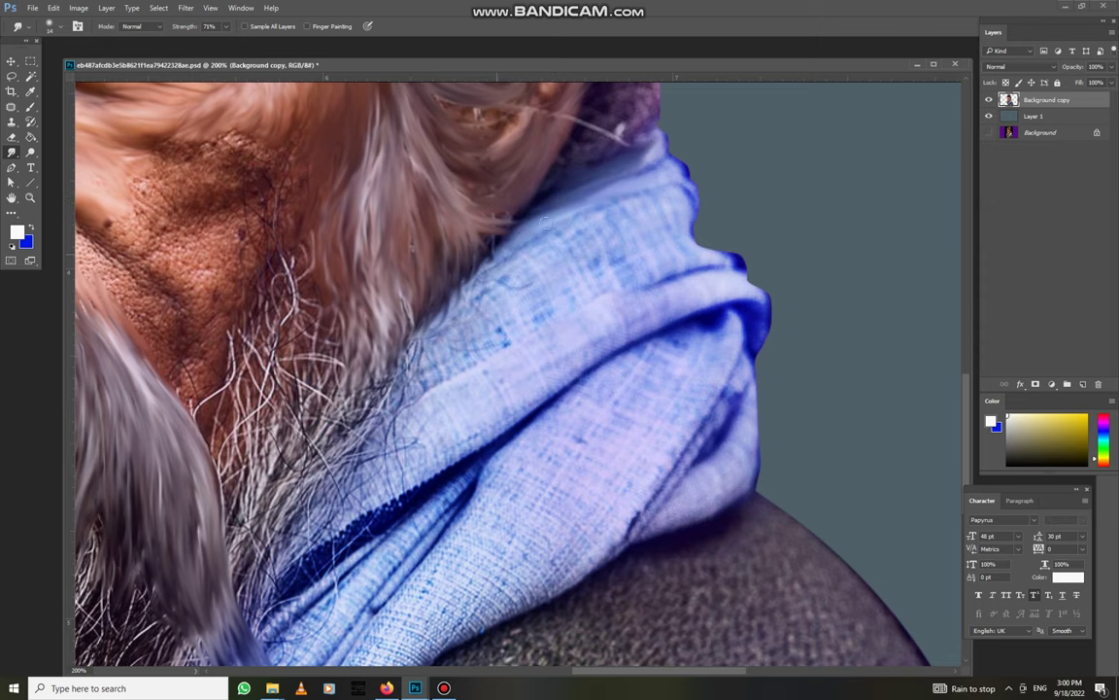
{"action": "scroll", "coordinate": [594, 244], "scroll_direction": "down", "scroll_amount": 2}
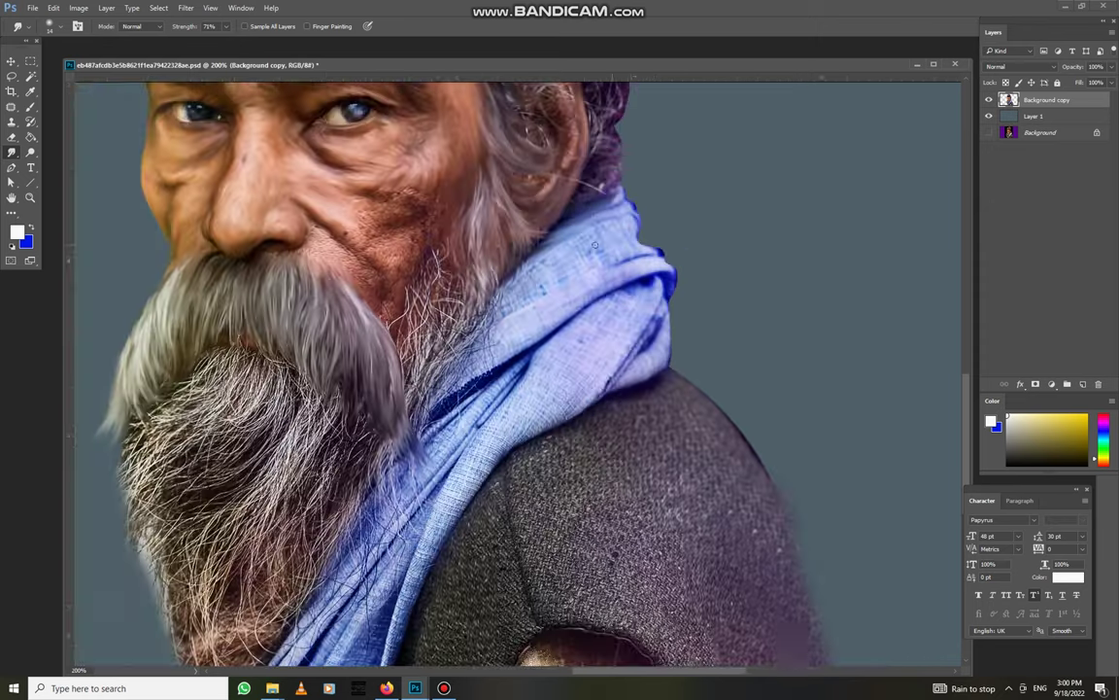
{"action": "right_click", "coordinate": [618, 246]}
{"action": "left_click", "coordinate": [607, 225]}
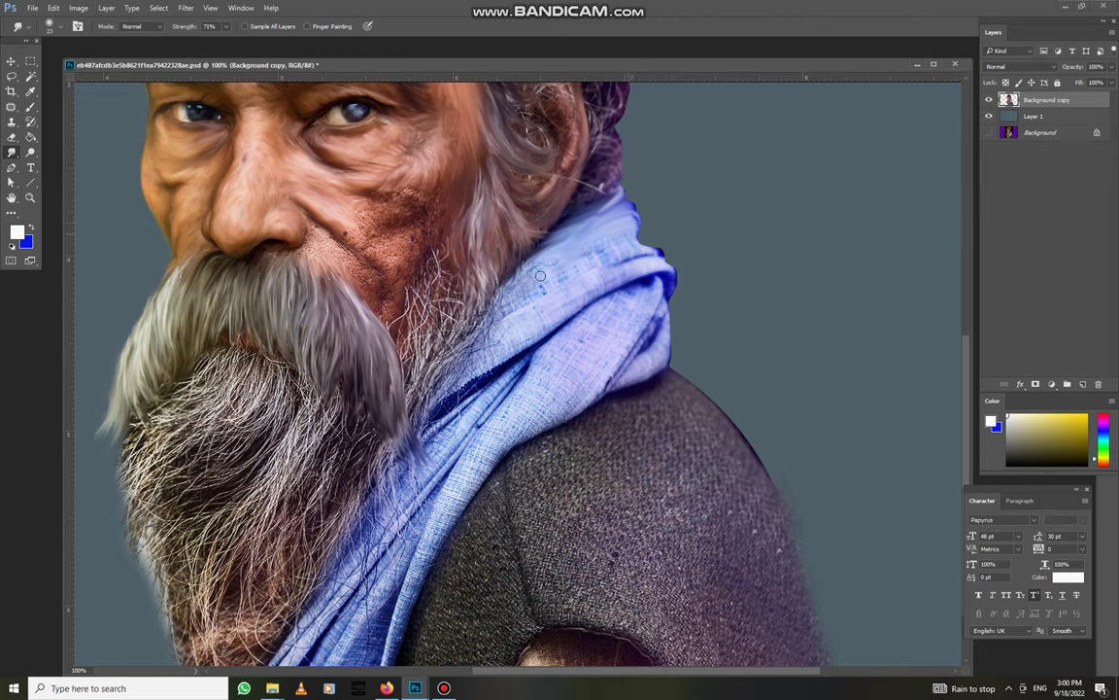
Erase the ragged blue rim along the scarf's right edge with a 10 px eraser
{"action": "key", "text": "e"}
{"action": "scroll", "coordinate": [546, 257], "scroll_direction": "up", "scroll_amount": 3}
{"action": "right_click", "coordinate": [552, 131]}
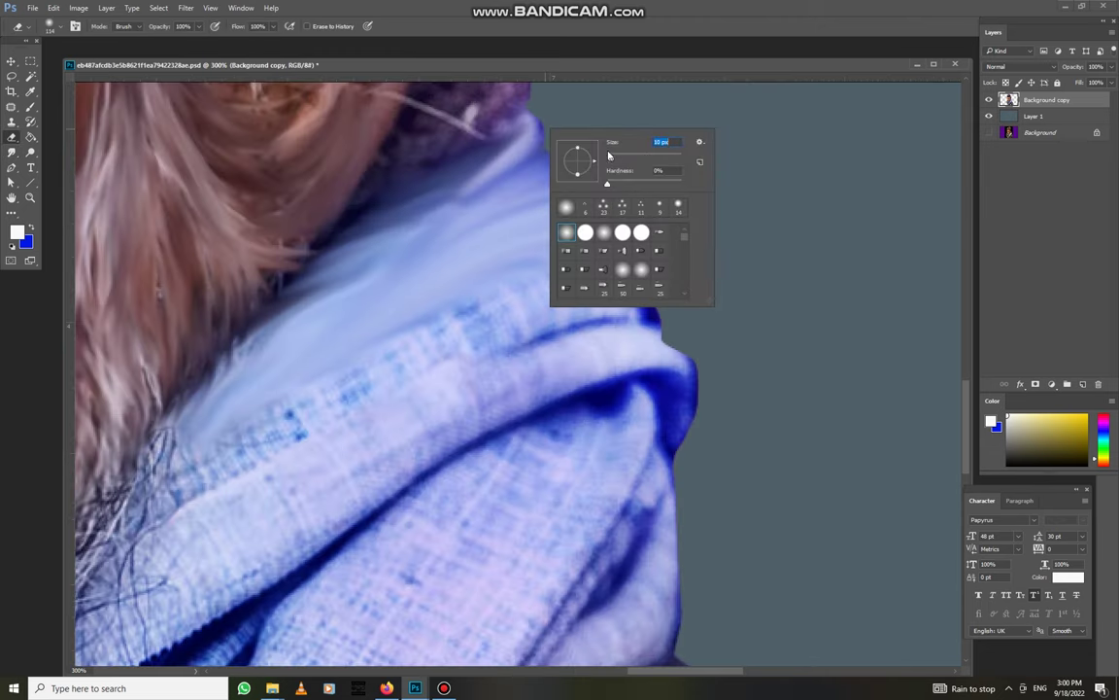
{"action": "left_click", "coordinate": [532, 110]}
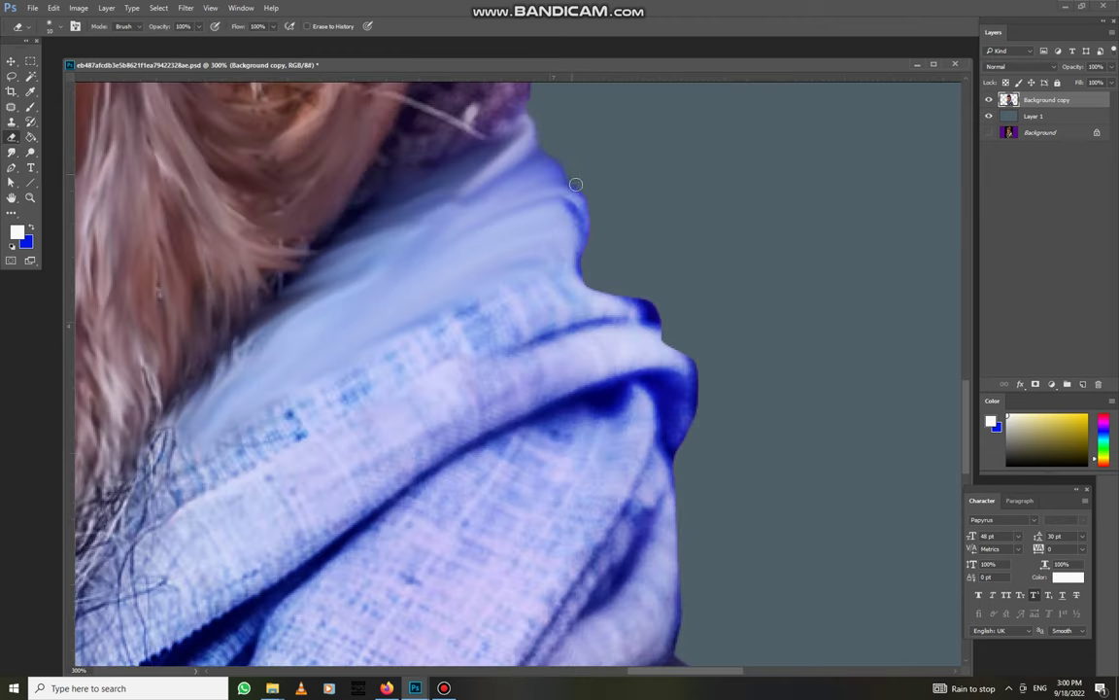
{"action": "mouse_move", "coordinate": [583, 277]}
{"action": "left_mouse_down"}
{"action": "mouse_move", "coordinate": [652, 309]}
{"action": "mouse_move", "coordinate": [695, 405]}
{"action": "mouse_move", "coordinate": [685, 472]}
{"action": "left_mouse_up"}
{"action": "scroll", "coordinate": [694, 352], "scroll_direction": "down", "scroll_amount": 2}
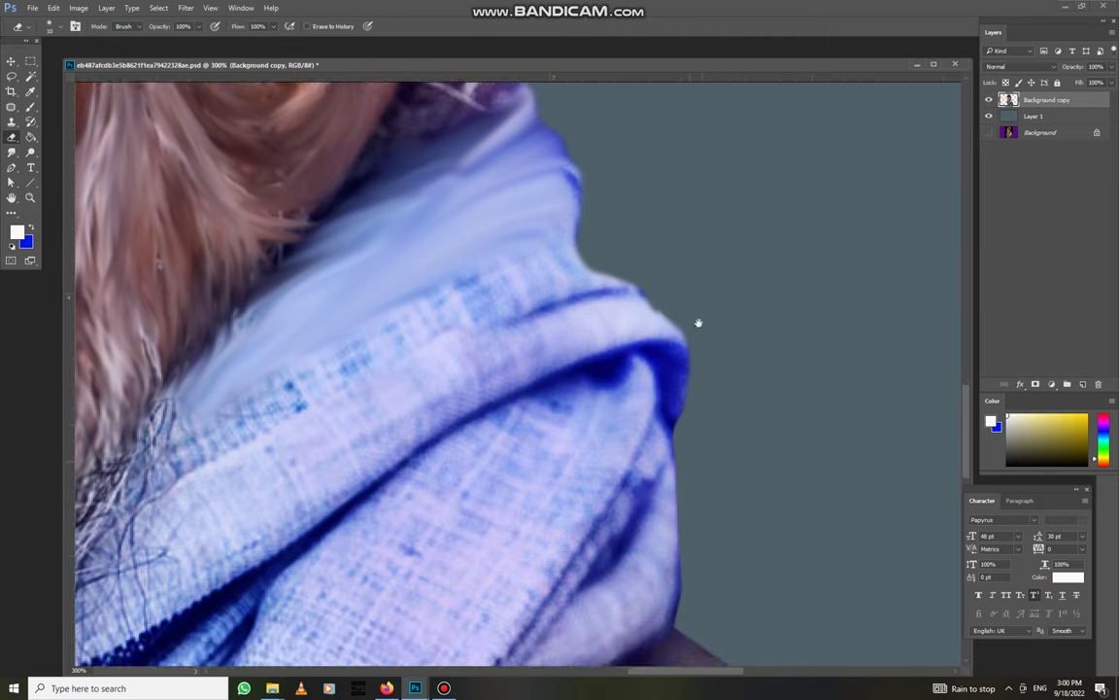
{"action": "scroll", "coordinate": [697, 322], "scroll_direction": "down", "scroll_amount": 3}
{"action": "left_click_drag", "start_coordinate": [664, 313], "coordinate": [667, 504]}
{"action": "left_click_drag", "start_coordinate": [674, 309], "coordinate": [682, 227]}
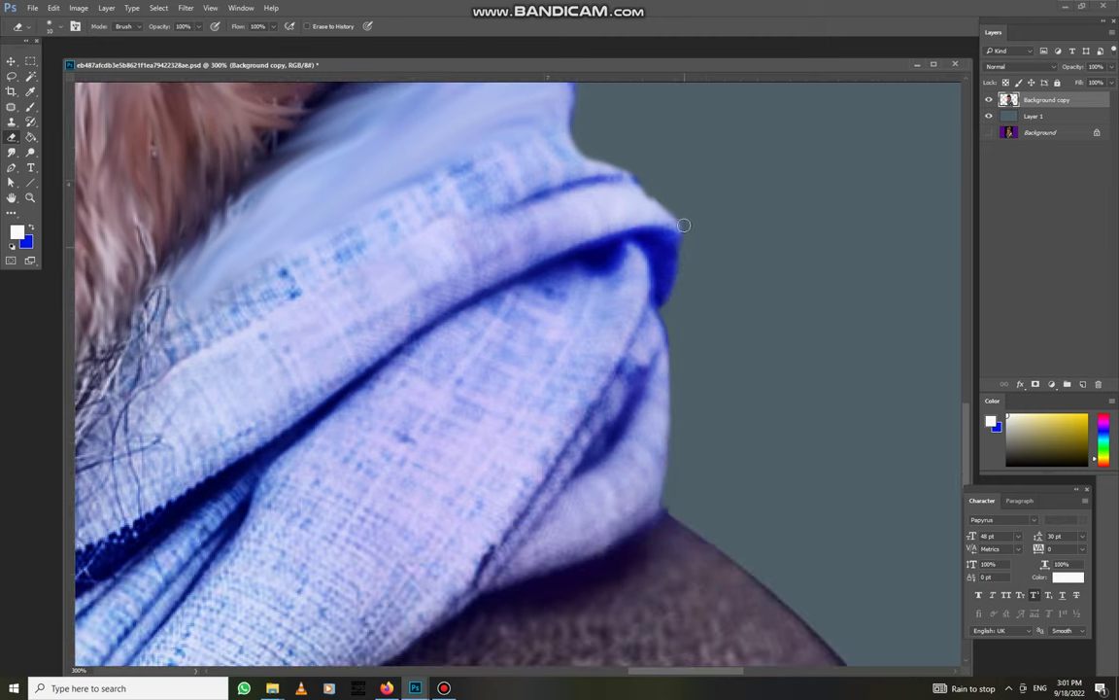
{"action": "left_click", "coordinate": [30, 106]}
Set the white brush to 42% opacity and paint a pale highlight along the scarf's upper edge
{"action": "scroll", "coordinate": [371, 250], "scroll_direction": "up", "scroll_amount": 3}
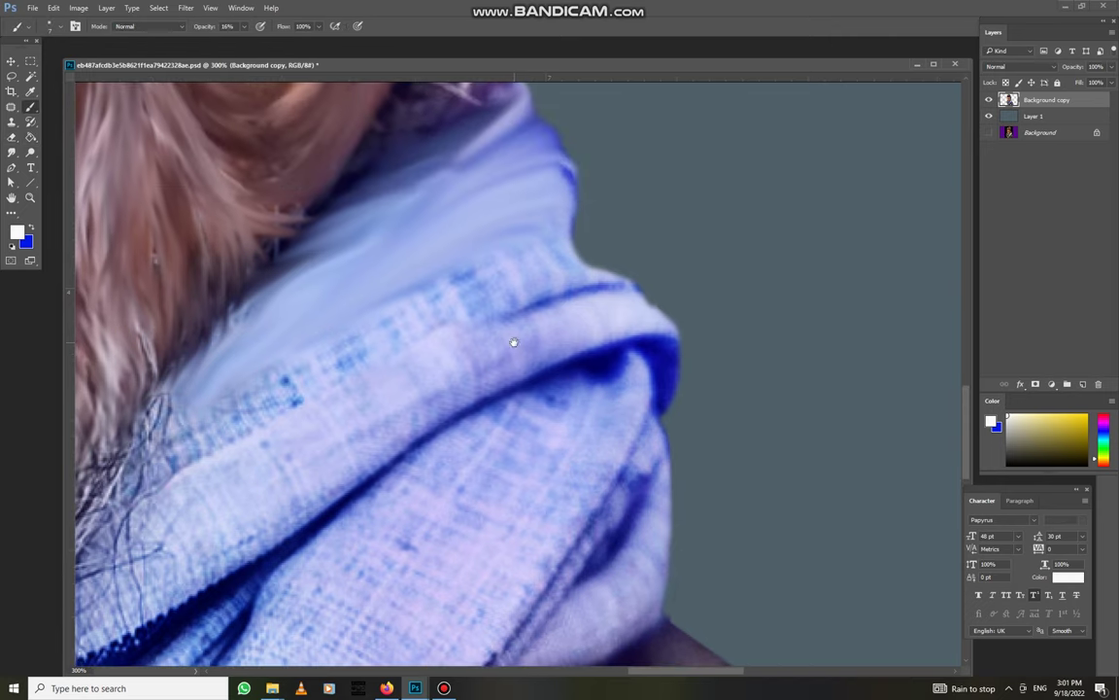
{"action": "scroll", "coordinate": [512, 342], "scroll_direction": "up", "scroll_amount": 2}
{"action": "scroll", "coordinate": [522, 285], "scroll_direction": "up", "scroll_amount": 2}
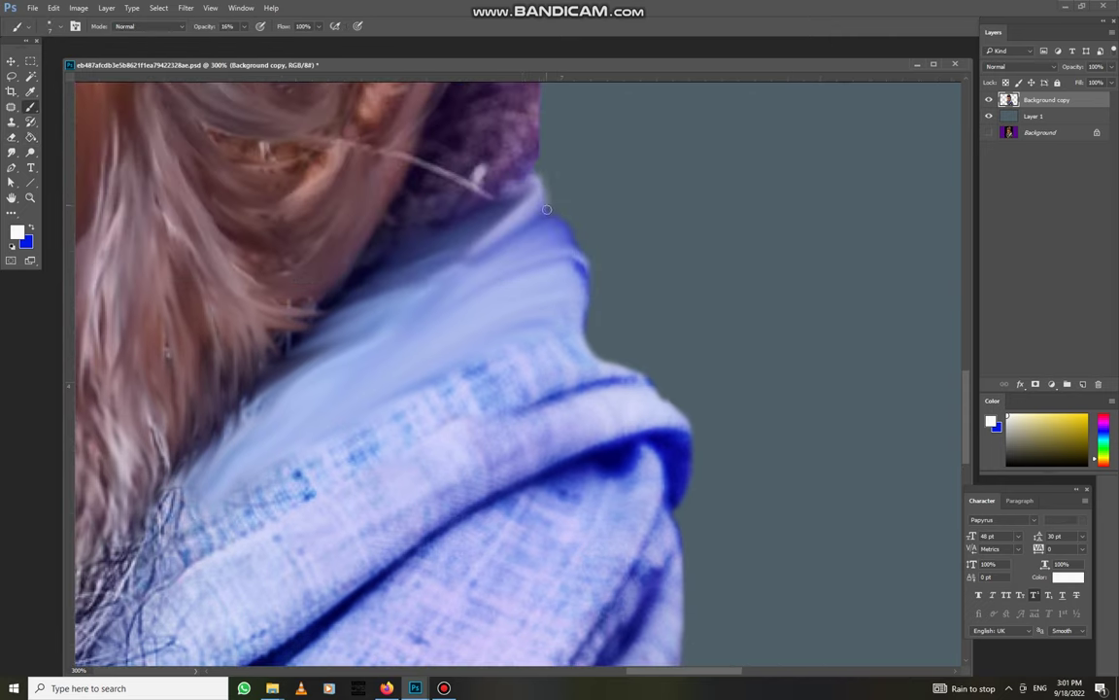
{"action": "left_click", "coordinate": [242, 26]}
{"action": "left_click", "coordinate": [536, 189]}
{"action": "left_click_drag", "start_coordinate": [540, 192], "coordinate": [586, 309]}
{"action": "left_click_drag", "start_coordinate": [537, 199], "coordinate": [416, 255]}
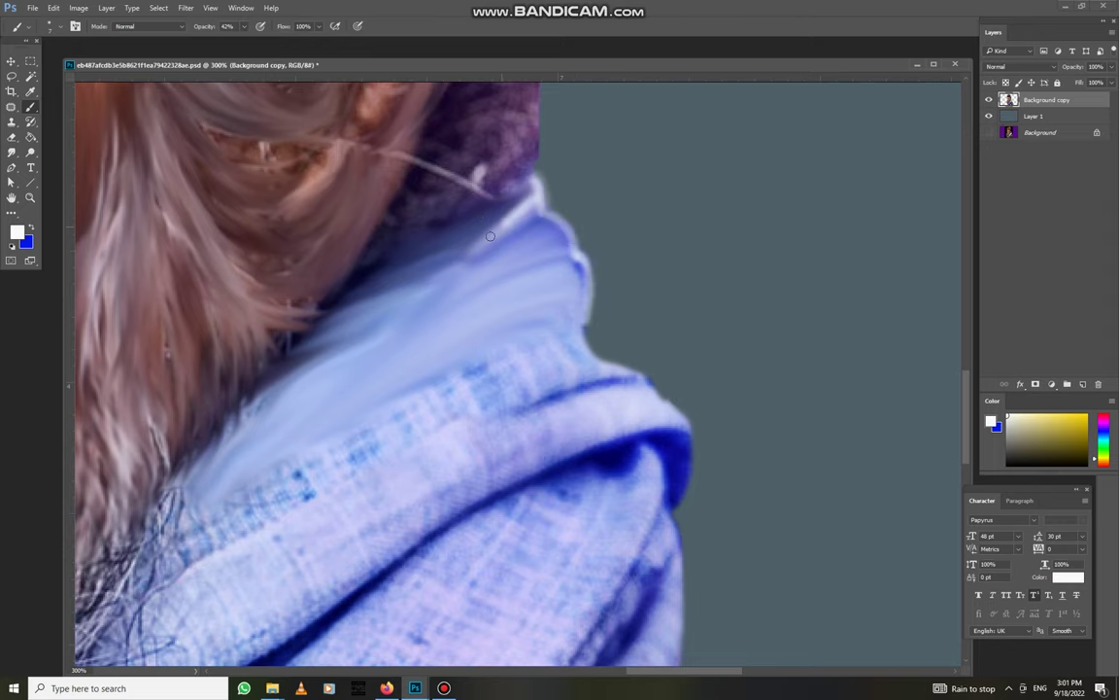
Paint pale light along the scarf's right edge and over its dark fold line
{"action": "scroll", "coordinate": [590, 287], "scroll_direction": "down", "scroll_amount": 2}
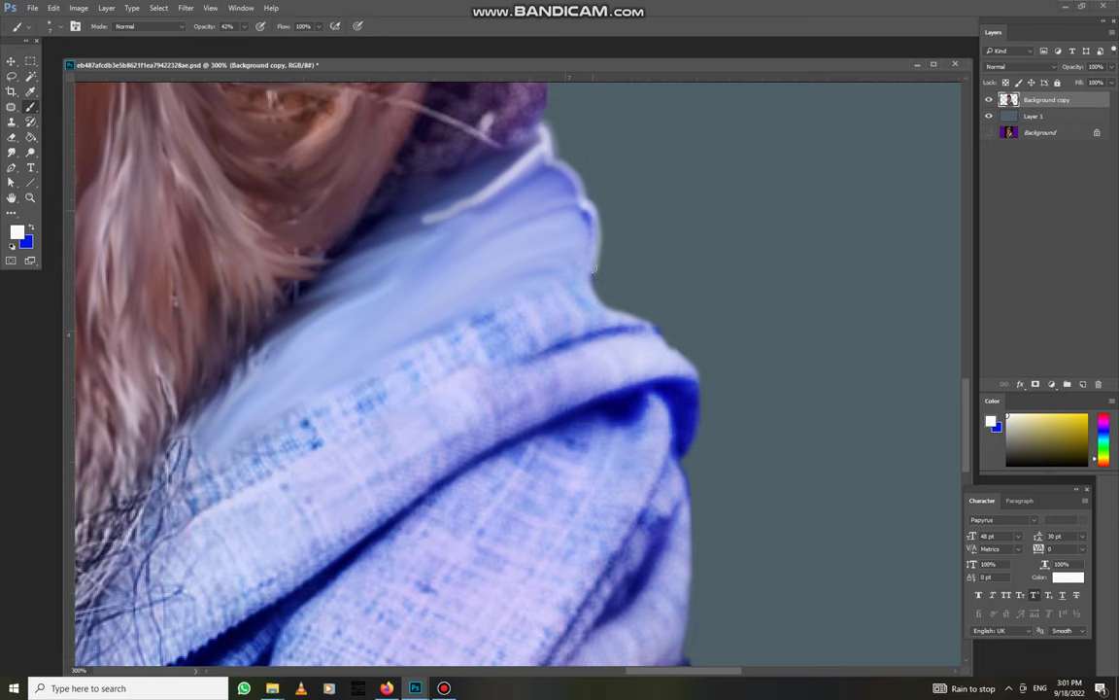
{"action": "left_click_drag", "start_coordinate": [594, 282], "coordinate": [651, 331]}
{"action": "left_click_drag", "start_coordinate": [584, 339], "coordinate": [532, 359]}
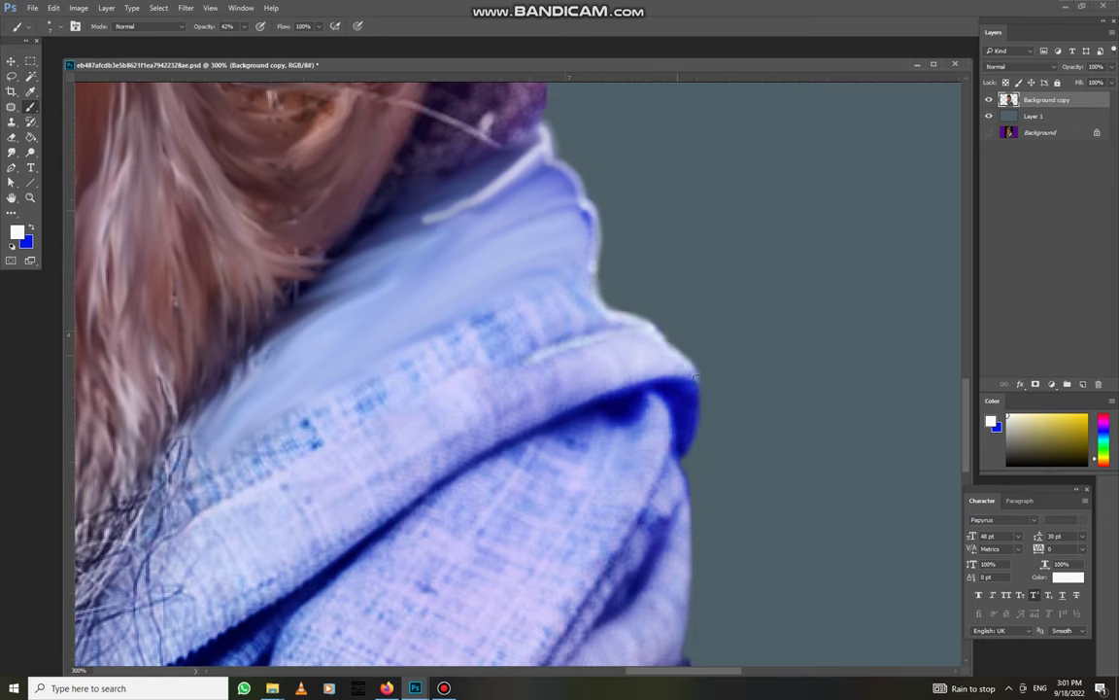
{"action": "left_click_drag", "start_coordinate": [626, 330], "coordinate": [622, 398]}
{"action": "scroll", "coordinate": [638, 284], "scroll_direction": "down", "scroll_amount": 5}
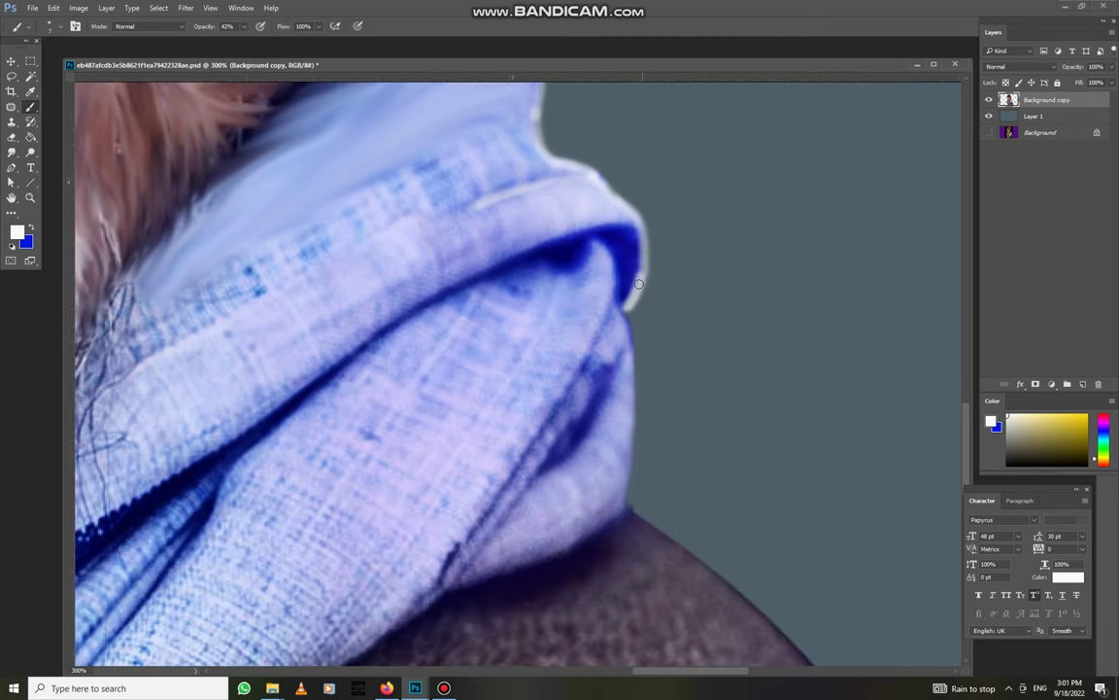
{"action": "mouse_move", "coordinate": [607, 320]}
{"action": "left_mouse_down"}
{"action": "mouse_move", "coordinate": [578, 354]}
{"action": "mouse_move", "coordinate": [624, 498]}
{"action": "left_mouse_up"}
{"action": "left_click_drag", "start_coordinate": [629, 307], "coordinate": [598, 355]}
{"action": "key", "text": "ctrl+minus"}
With Smudge at 51% strength, blend the scarf's pale streaks and smear its dark fold
{"action": "key", "text": "r"}
{"action": "mouse_move", "coordinate": [561, 222]}
{"action": "left_mouse_down"}
{"action": "mouse_move", "coordinate": [457, 228]}
{"action": "mouse_move", "coordinate": [398, 257]}
{"action": "mouse_move", "coordinate": [413, 250]}
{"action": "left_mouse_up"}
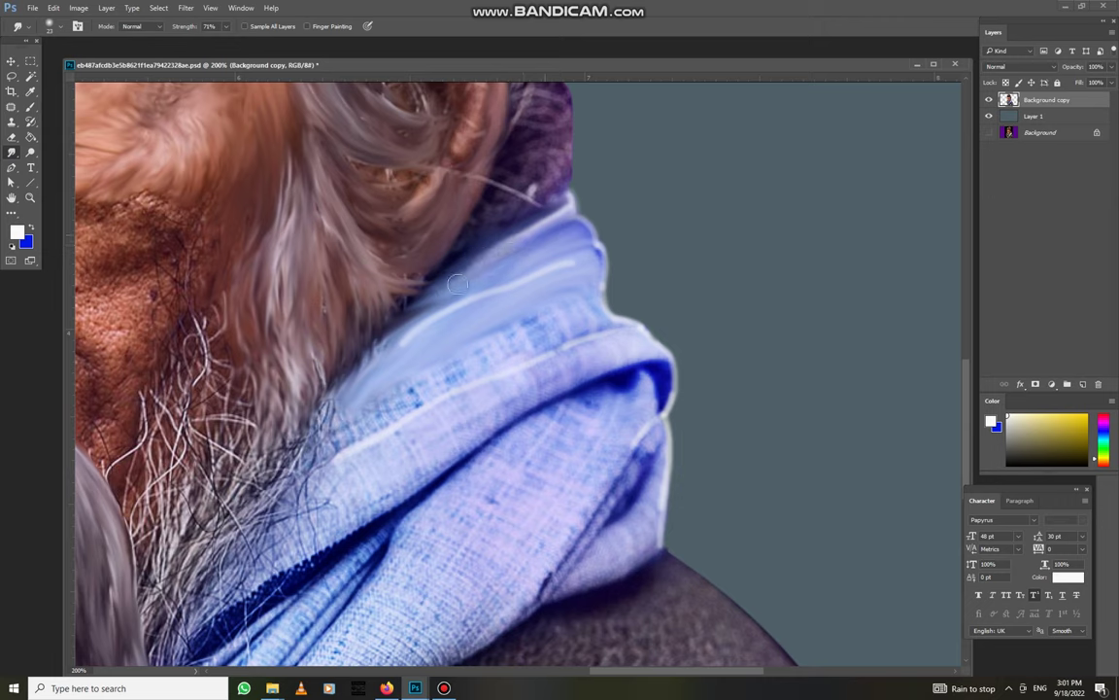
{"action": "left_click", "coordinate": [230, 29]}
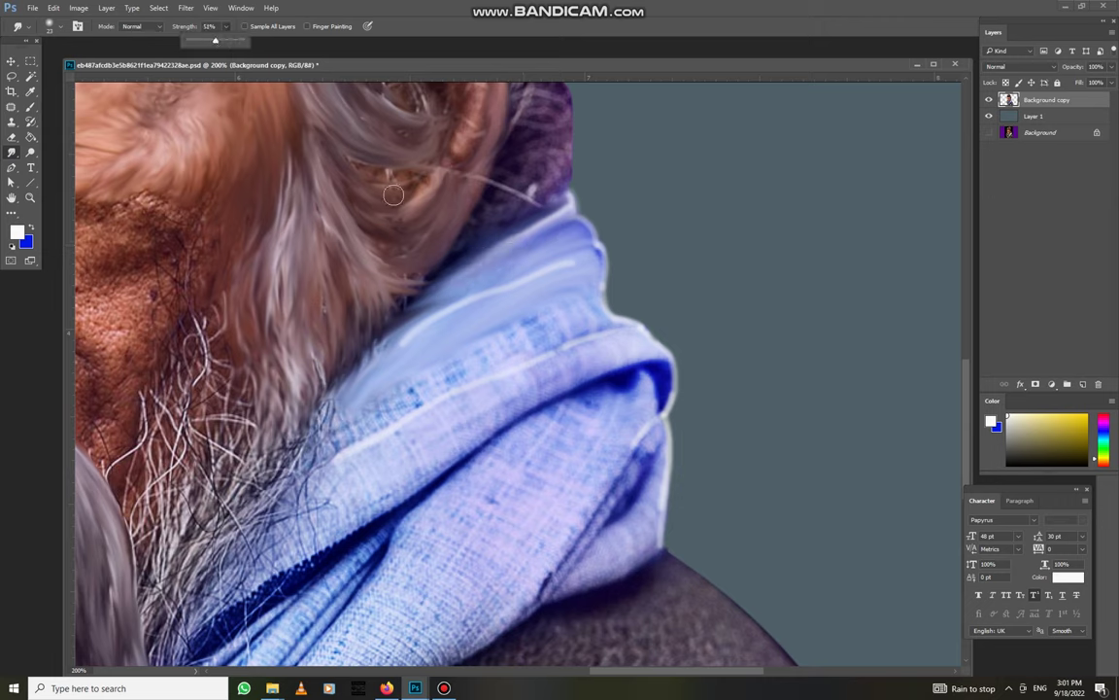
{"action": "left_click", "coordinate": [583, 274]}
{"action": "mouse_move", "coordinate": [550, 267]}
{"action": "left_mouse_down"}
{"action": "mouse_move", "coordinate": [407, 332]}
{"action": "mouse_move", "coordinate": [347, 392]}
{"action": "left_mouse_up"}
{"action": "mouse_move", "coordinate": [353, 345]}
{"action": "left_mouse_down"}
{"action": "mouse_move", "coordinate": [419, 380]}
{"action": "mouse_move", "coordinate": [544, 320]}
{"action": "mouse_move", "coordinate": [574, 330]}
{"action": "mouse_move", "coordinate": [540, 344]}
{"action": "mouse_move", "coordinate": [592, 294]}
{"action": "mouse_move", "coordinate": [573, 272]}
{"action": "mouse_move", "coordinate": [588, 234]}
{"action": "mouse_move", "coordinate": [626, 353]}
{"action": "mouse_move", "coordinate": [644, 336]}
{"action": "mouse_move", "coordinate": [587, 332]}
{"action": "mouse_move", "coordinate": [443, 391]}
{"action": "mouse_move", "coordinate": [450, 375]}
{"action": "mouse_move", "coordinate": [292, 394]}
{"action": "mouse_move", "coordinate": [485, 355]}
{"action": "mouse_move", "coordinate": [388, 450]}
{"action": "mouse_move", "coordinate": [437, 445]}
{"action": "mouse_move", "coordinate": [456, 388]}
{"action": "mouse_move", "coordinate": [491, 379]}
{"action": "mouse_move", "coordinate": [412, 540]}
{"action": "mouse_move", "coordinate": [514, 379]}
{"action": "left_mouse_up"}
{"action": "mouse_move", "coordinate": [651, 379]}
{"action": "left_mouse_down"}
{"action": "mouse_move", "coordinate": [540, 369]}
{"action": "mouse_move", "coordinate": [564, 355]}
{"action": "mouse_move", "coordinate": [650, 372]}
{"action": "mouse_move", "coordinate": [569, 394]}
{"action": "left_mouse_up"}
{"action": "mouse_move", "coordinate": [583, 340]}
{"action": "left_mouse_down"}
{"action": "mouse_move", "coordinate": [515, 413]}
{"action": "mouse_move", "coordinate": [515, 437]}
{"action": "mouse_move", "coordinate": [578, 457]}
{"action": "left_mouse_up"}
{"action": "mouse_move", "coordinate": [578, 388]}
{"action": "left_mouse_down"}
{"action": "mouse_move", "coordinate": [442, 476]}
{"action": "mouse_move", "coordinate": [529, 462]}
{"action": "mouse_move", "coordinate": [486, 534]}
{"action": "left_mouse_up"}
Enlarge the smudge brush to 27 and smooth the scarf texture below and above the fold
{"action": "scroll", "coordinate": [573, 432], "scroll_direction": "down", "scroll_amount": 1}
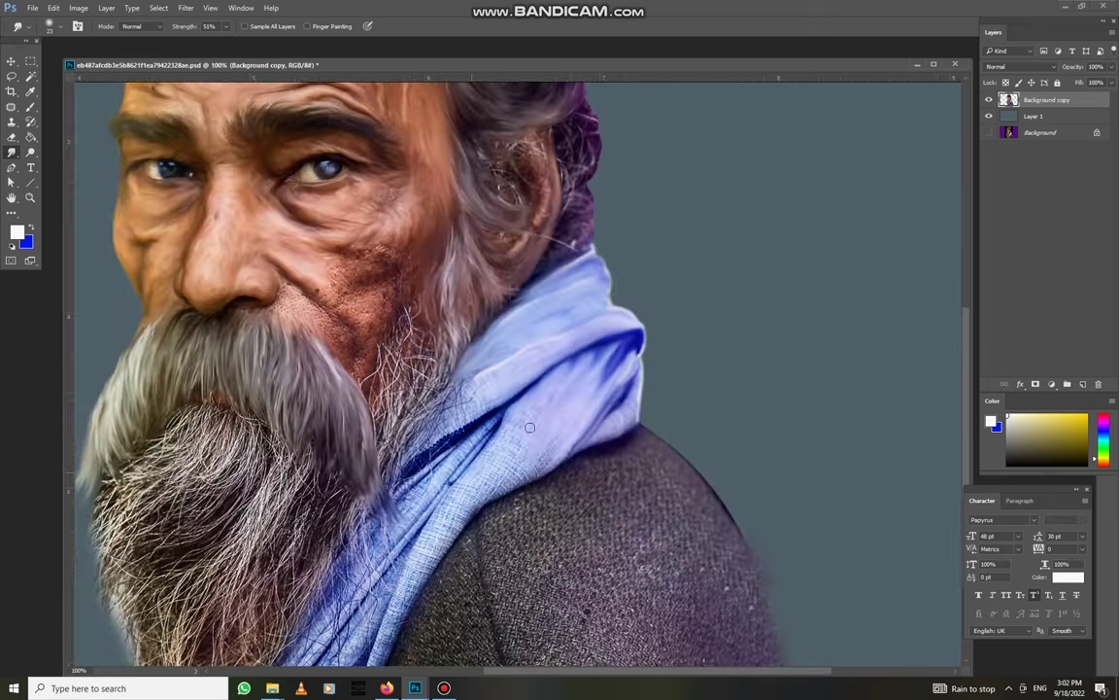
{"action": "right_click", "coordinate": [546, 458]}
{"action": "key", "text": "Return"}
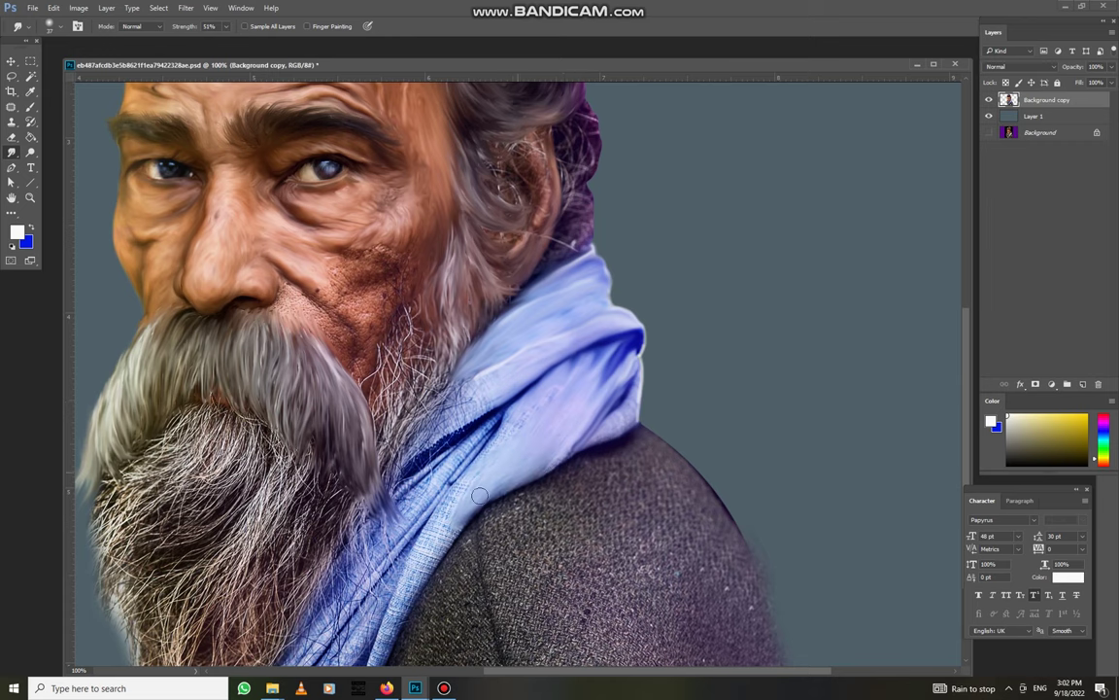
{"action": "left_click_drag", "start_coordinate": [457, 408], "coordinate": [369, 525]}
{"action": "left_click_drag", "start_coordinate": [428, 456], "coordinate": [364, 540]}
{"action": "left_click_drag", "start_coordinate": [444, 524], "coordinate": [473, 416]}
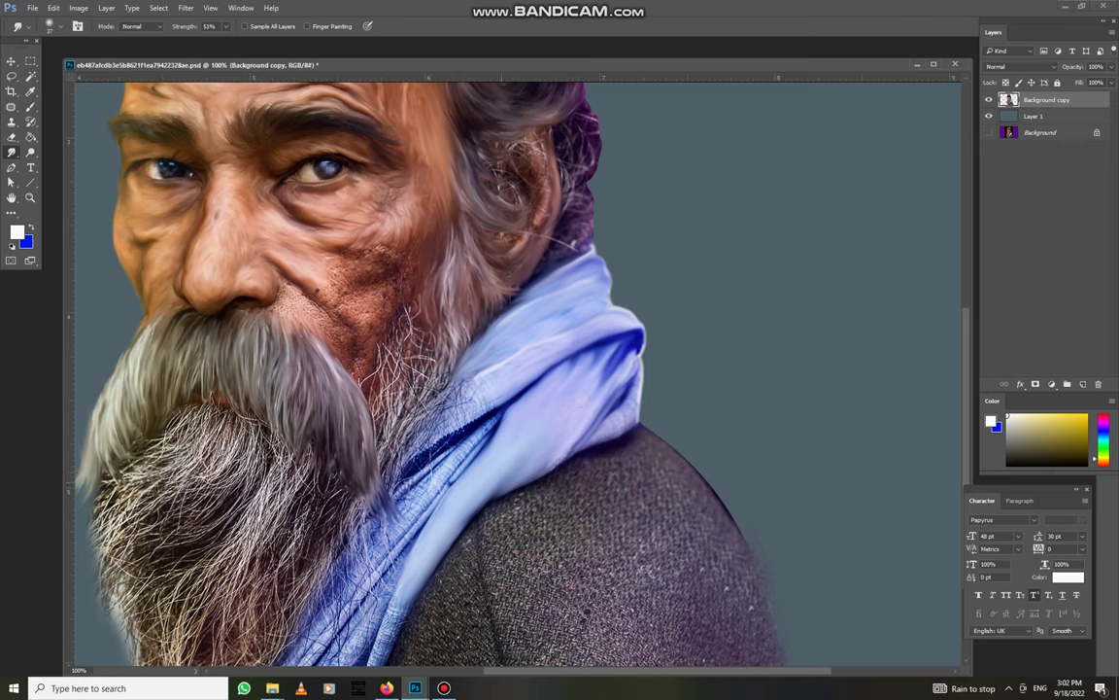
{"action": "mouse_move", "coordinate": [556, 389]}
{"action": "left_mouse_down"}
{"action": "mouse_move", "coordinate": [515, 342]}
{"action": "mouse_move", "coordinate": [558, 422]}
{"action": "left_mouse_up"}
{"action": "left_click_drag", "start_coordinate": [529, 479], "coordinate": [530, 364]}
{"action": "mouse_move", "coordinate": [500, 413]}
{"action": "left_mouse_down"}
{"action": "mouse_move", "coordinate": [578, 297]}
{"action": "mouse_move", "coordinate": [592, 407]}
{"action": "mouse_move", "coordinate": [636, 352]}
{"action": "mouse_move", "coordinate": [642, 371]}
{"action": "left_mouse_up"}
Soften the edge where the scarf meets the beard
{"action": "mouse_move", "coordinate": [534, 268]}
{"action": "left_mouse_down"}
{"action": "mouse_move", "coordinate": [447, 326]}
{"action": "mouse_move", "coordinate": [374, 418]}
{"action": "left_mouse_up"}
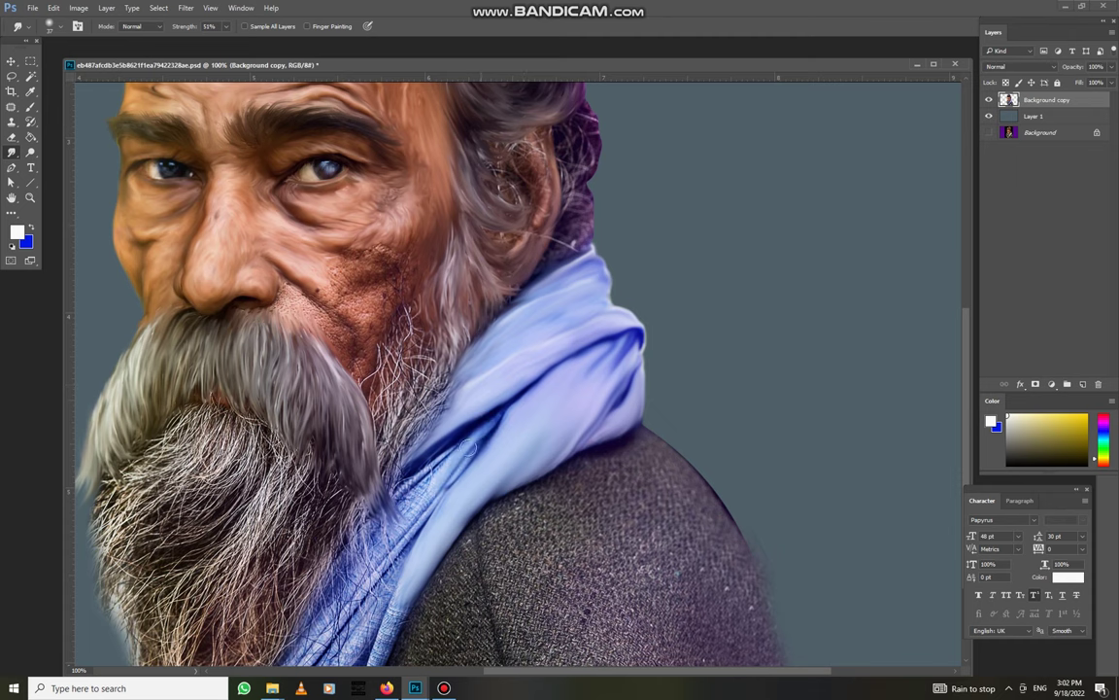
{"action": "left_click_drag", "start_coordinate": [474, 452], "coordinate": [536, 324]}
{"action": "left_click_drag", "start_coordinate": [486, 291], "coordinate": [361, 446]}
{"action": "left_click_drag", "start_coordinate": [462, 292], "coordinate": [408, 352]}
{"action": "left_click_drag", "start_coordinate": [478, 313], "coordinate": [521, 303]}
Pull the beard edge into wispy strands and smudge the scarf edge over the beard tips
{"action": "left_click_drag", "start_coordinate": [481, 360], "coordinate": [345, 578]}
{"action": "left_click_drag", "start_coordinate": [457, 398], "coordinate": [316, 593]}
{"action": "mouse_move", "coordinate": [352, 651]}
{"action": "left_mouse_down"}
{"action": "mouse_move", "coordinate": [398, 457]}
{"action": "mouse_move", "coordinate": [320, 588]}
{"action": "left_mouse_up"}
{"action": "mouse_move", "coordinate": [447, 422]}
{"action": "left_mouse_down"}
{"action": "mouse_move", "coordinate": [359, 549]}
{"action": "mouse_move", "coordinate": [424, 564]}
{"action": "left_mouse_up"}
{"action": "left_click_drag", "start_coordinate": [466, 403], "coordinate": [413, 573]}
{"action": "left_click_drag", "start_coordinate": [456, 442], "coordinate": [408, 583]}
{"action": "left_click_drag", "start_coordinate": [469, 416], "coordinate": [449, 649]}
Smooth the scarf's bottom and blend its edge upward into the stray beard hairs
{"action": "left_click_drag", "start_coordinate": [458, 557], "coordinate": [427, 607]}
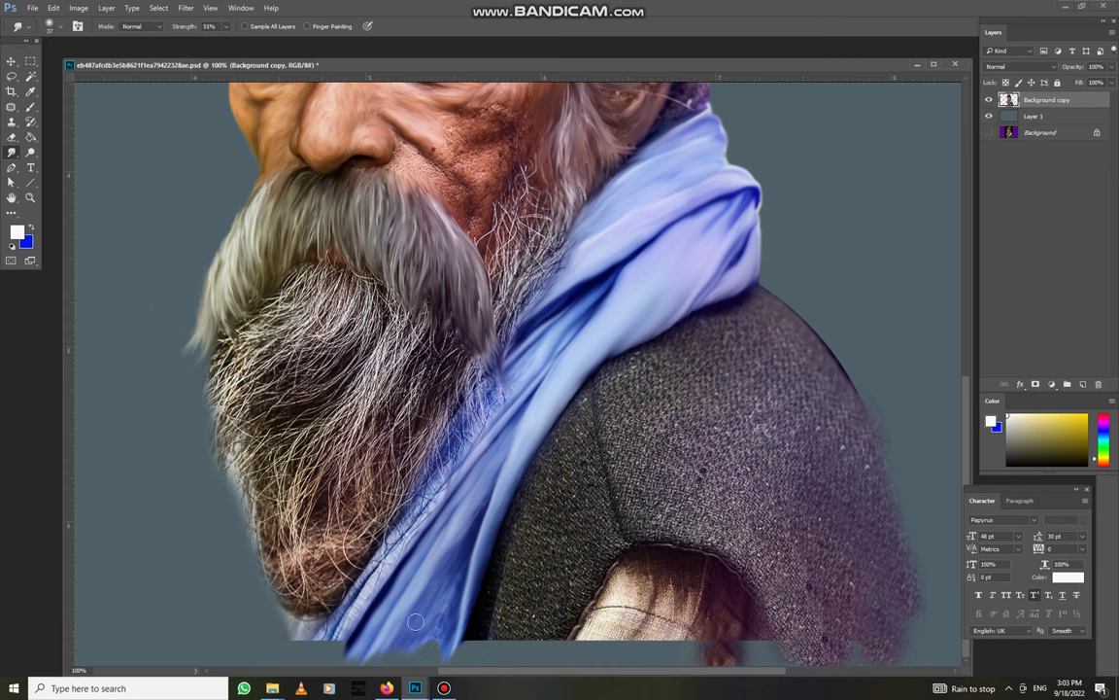
{"action": "left_click_drag", "start_coordinate": [403, 525], "coordinate": [423, 660]}
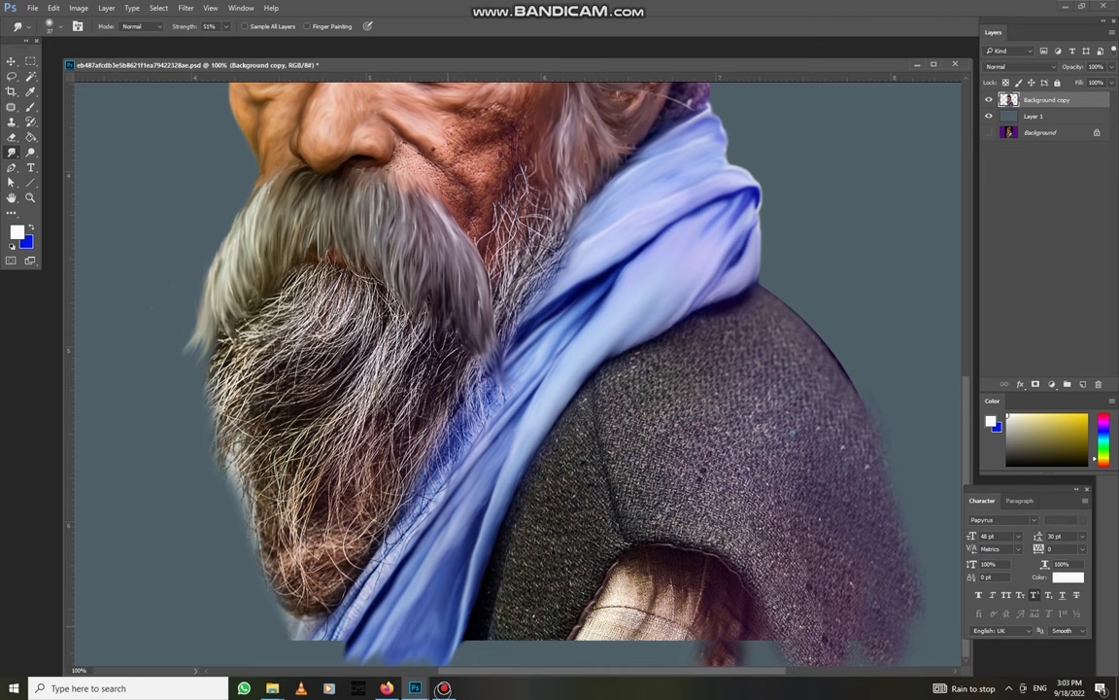
{"action": "scroll", "coordinate": [464, 545], "scroll_direction": "left", "scroll_amount": 5}
{"action": "scroll", "coordinate": [412, 389], "scroll_direction": "right", "scroll_amount": 6}
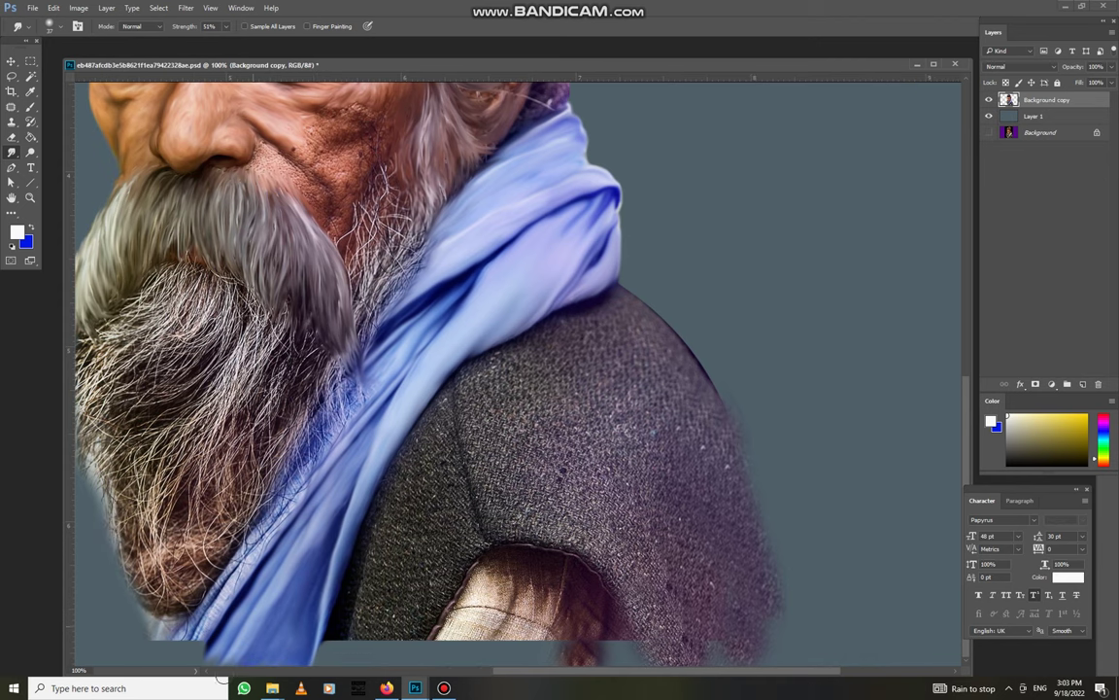
{"action": "left_click_drag", "start_coordinate": [326, 437], "coordinate": [348, 530]}
{"action": "mouse_move", "coordinate": [270, 648]}
{"action": "left_mouse_down"}
{"action": "mouse_move", "coordinate": [339, 470]}
{"action": "mouse_move", "coordinate": [282, 511]}
{"action": "left_mouse_up"}
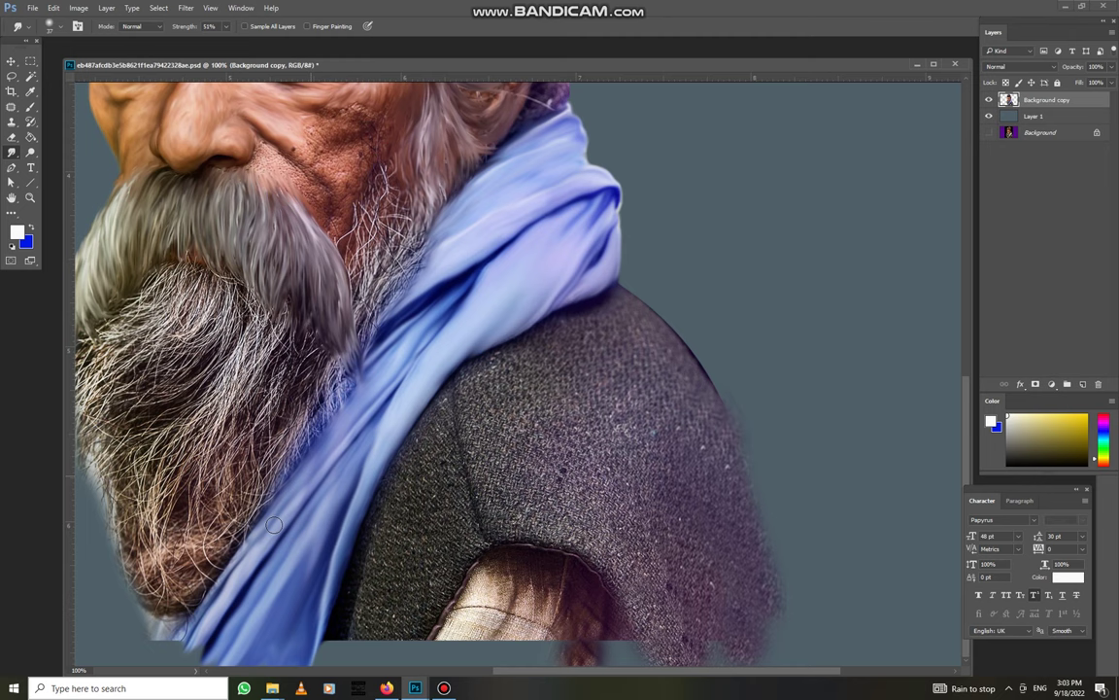
{"action": "left_click_drag", "start_coordinate": [340, 336], "coordinate": [225, 614]}
Smooth stray hairs near the neck and smear the scarf tip into the beard edge
{"action": "key", "text": "ctrl+minus"}
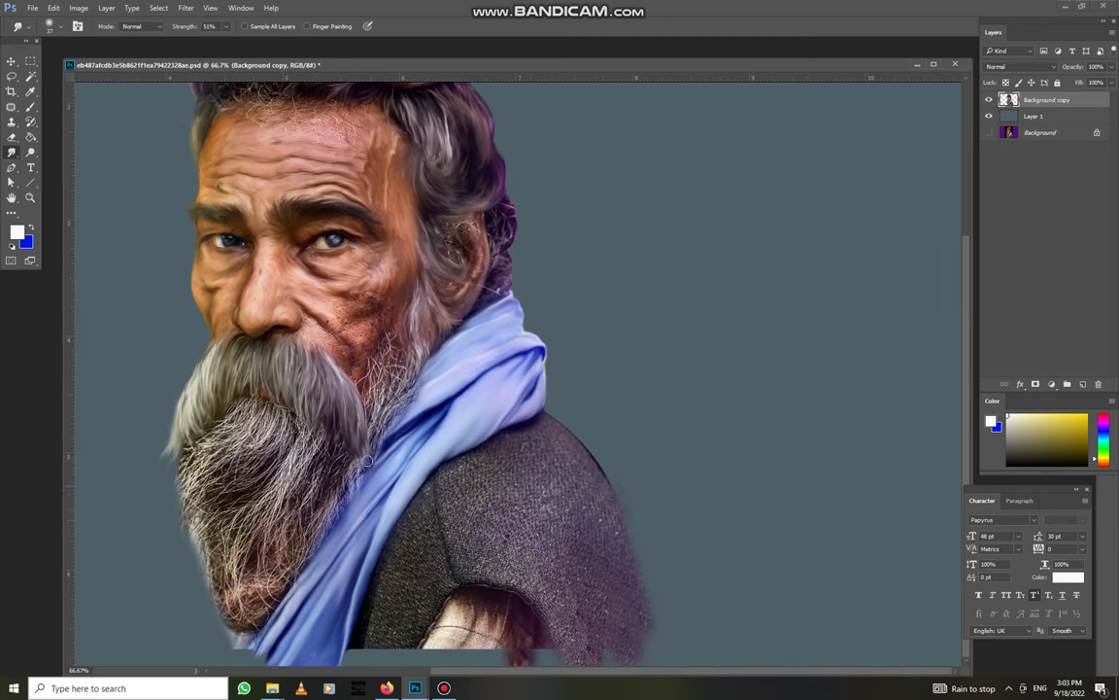
{"action": "right_click", "coordinate": [381, 469]}
{"action": "key", "text": "Escape"}
{"action": "mouse_move", "coordinate": [521, 369]}
{"action": "left_mouse_down"}
{"action": "mouse_move", "coordinate": [507, 376]}
{"action": "mouse_move", "coordinate": [496, 435]}
{"action": "left_mouse_up"}
{"action": "scroll", "coordinate": [422, 396], "scroll_direction": "down", "scroll_amount": 1}
{"action": "scroll", "coordinate": [421, 395], "scroll_direction": "up", "scroll_amount": 2}
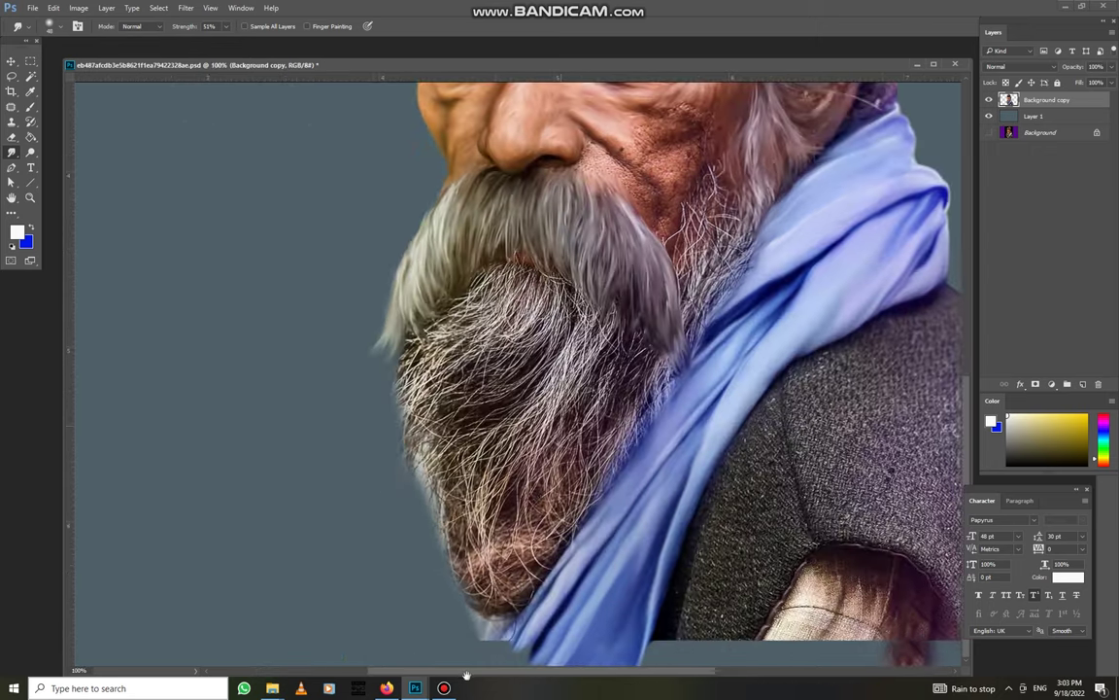
{"action": "left_click_drag", "start_coordinate": [437, 588], "coordinate": [545, 630]}
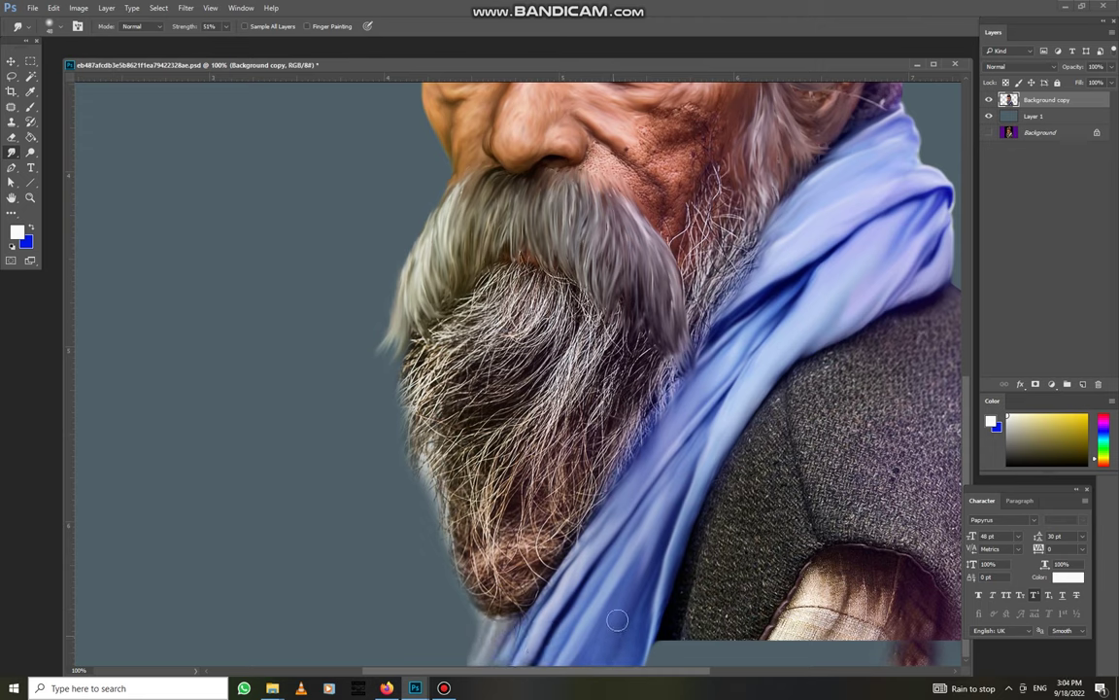
{"action": "left_click_drag", "start_coordinate": [515, 554], "coordinate": [491, 505]}
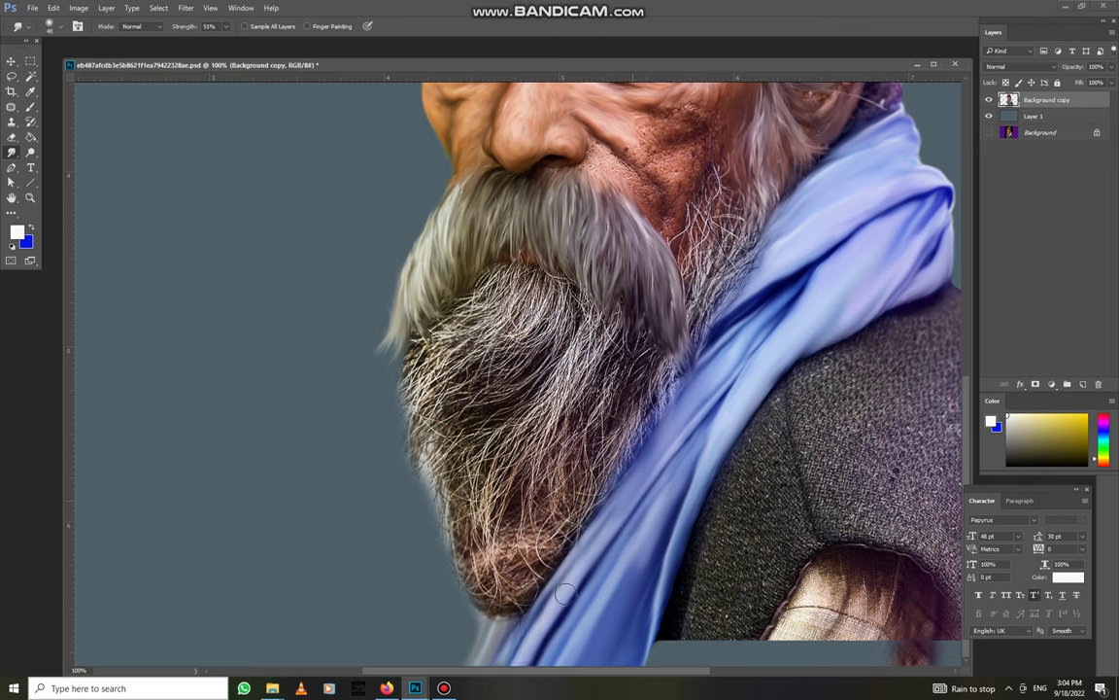
{"action": "key", "text": "ctrl+minus"}
{"action": "key", "text": "ctrl+minus"}
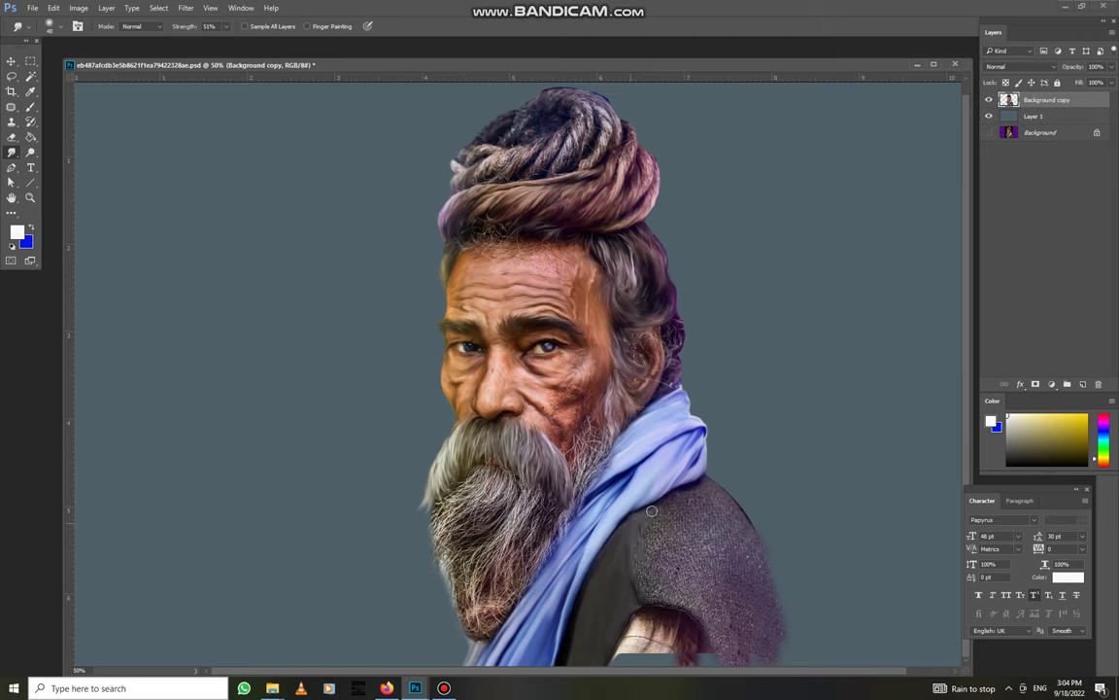
Soften the shoulder's outer edge and smudge its light patch with a 72 px brush
{"action": "left_click_drag", "start_coordinate": [728, 500], "coordinate": [680, 496]}
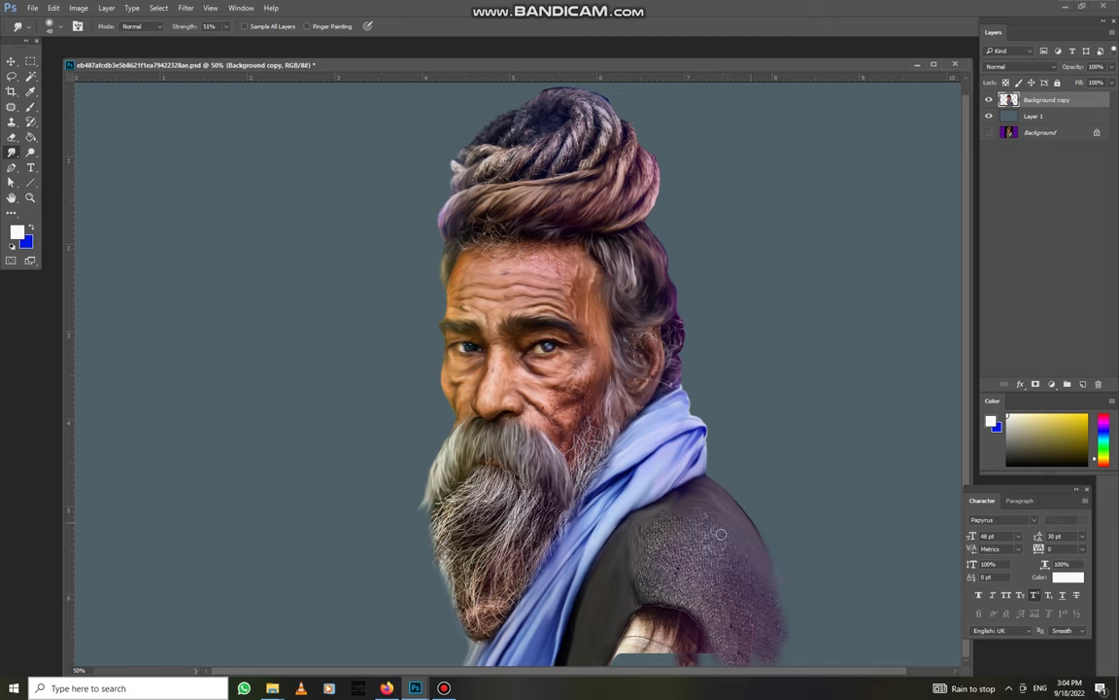
{"action": "mouse_move", "coordinate": [648, 601]}
{"action": "left_mouse_down"}
{"action": "mouse_move", "coordinate": [692, 632]}
{"action": "mouse_move", "coordinate": [634, 630]}
{"action": "mouse_move", "coordinate": [635, 650]}
{"action": "left_mouse_up"}
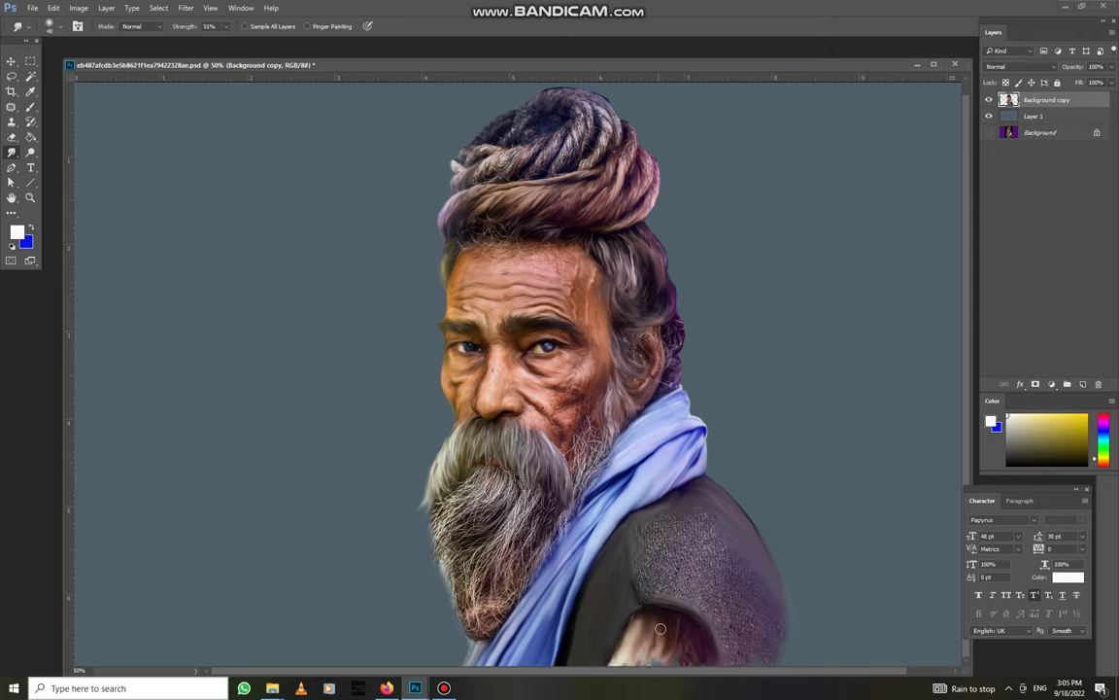
{"action": "right_click", "coordinate": [685, 612]}
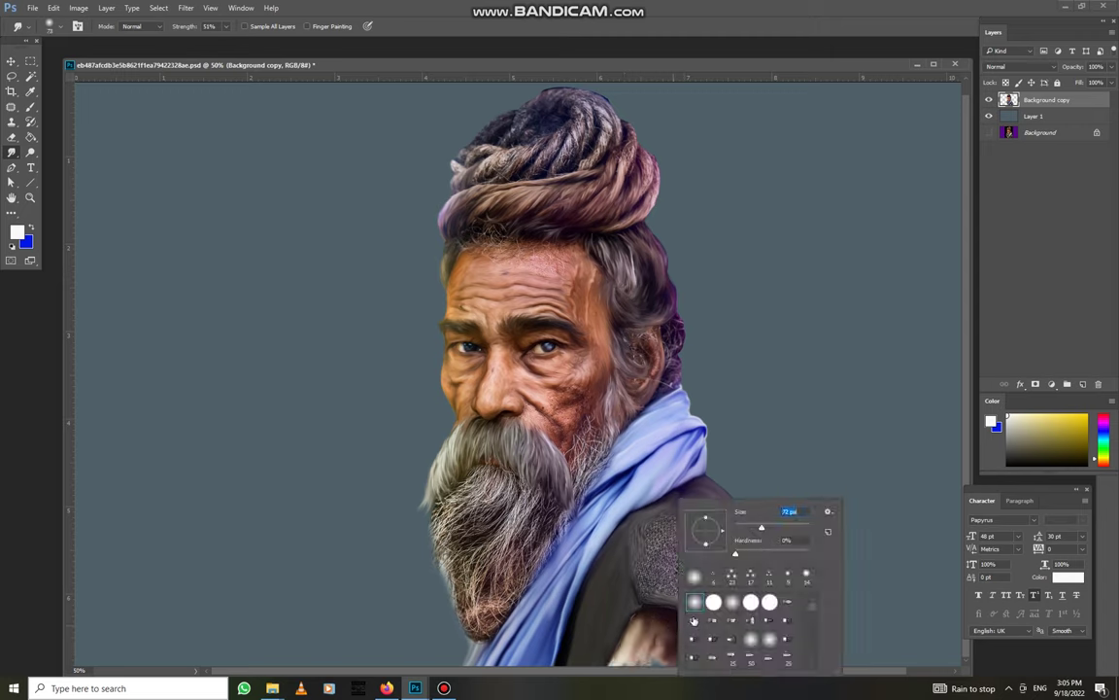
{"action": "key", "text": "Return"}
{"action": "mouse_move", "coordinate": [677, 635]}
{"action": "left_mouse_down"}
{"action": "mouse_move", "coordinate": [660, 657]}
{"action": "mouse_move", "coordinate": [657, 642]}
{"action": "left_mouse_up"}
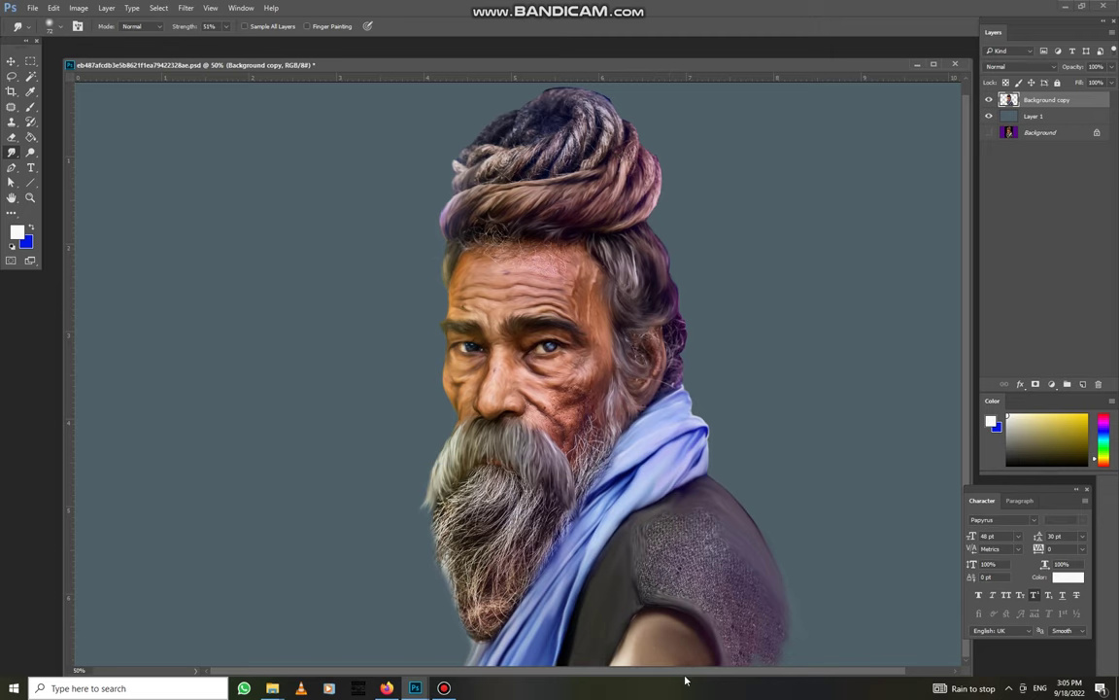
Smooth the upper textured cloth patch and the shoulder's outer edge
{"action": "scroll", "coordinate": [657, 512], "scroll_direction": "down", "scroll_amount": 1}
{"action": "scroll", "coordinate": [670, 544], "scroll_direction": "up", "scroll_amount": 1}
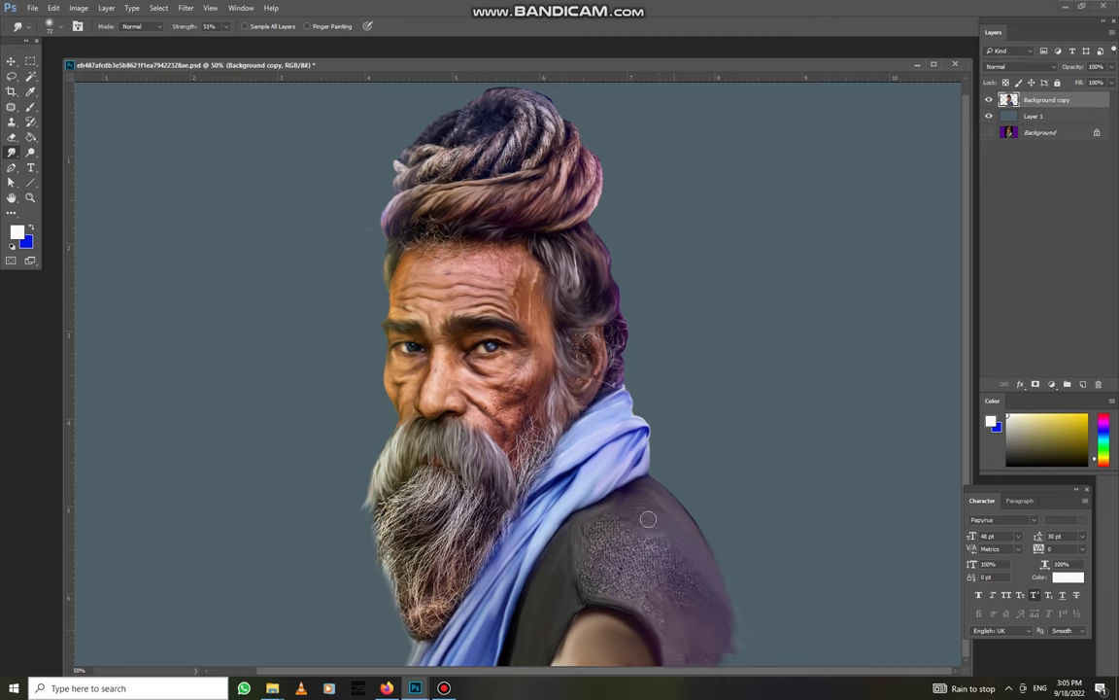
{"action": "left_click_drag", "start_coordinate": [634, 506], "coordinate": [593, 567]}
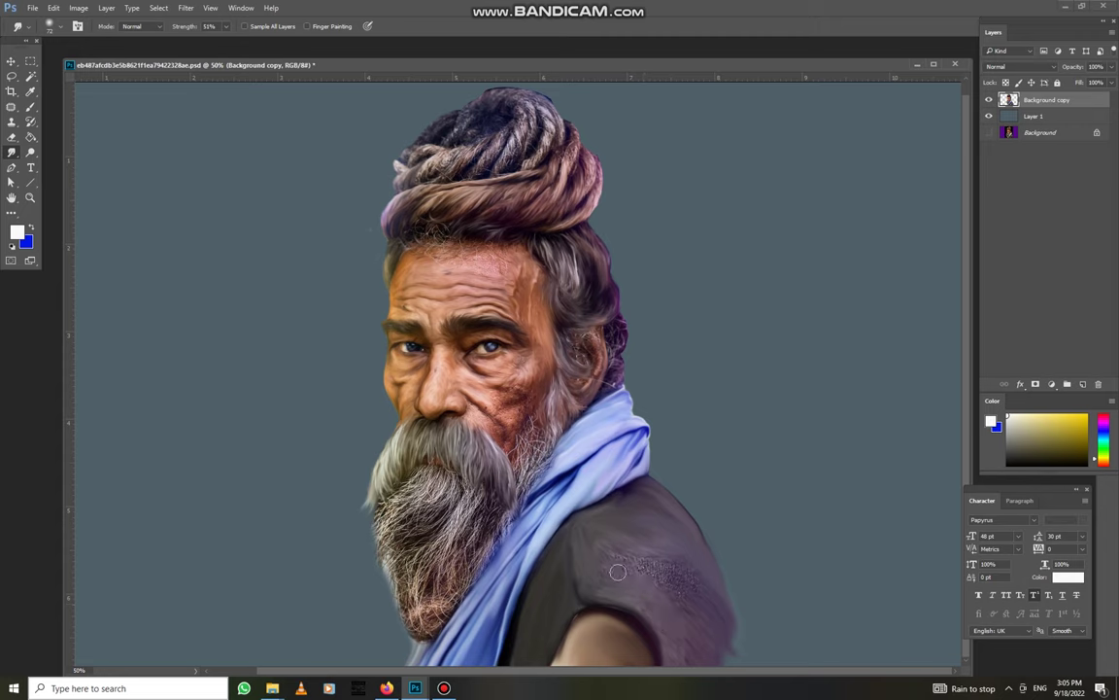
{"action": "left_click_drag", "start_coordinate": [684, 597], "coordinate": [707, 585]}
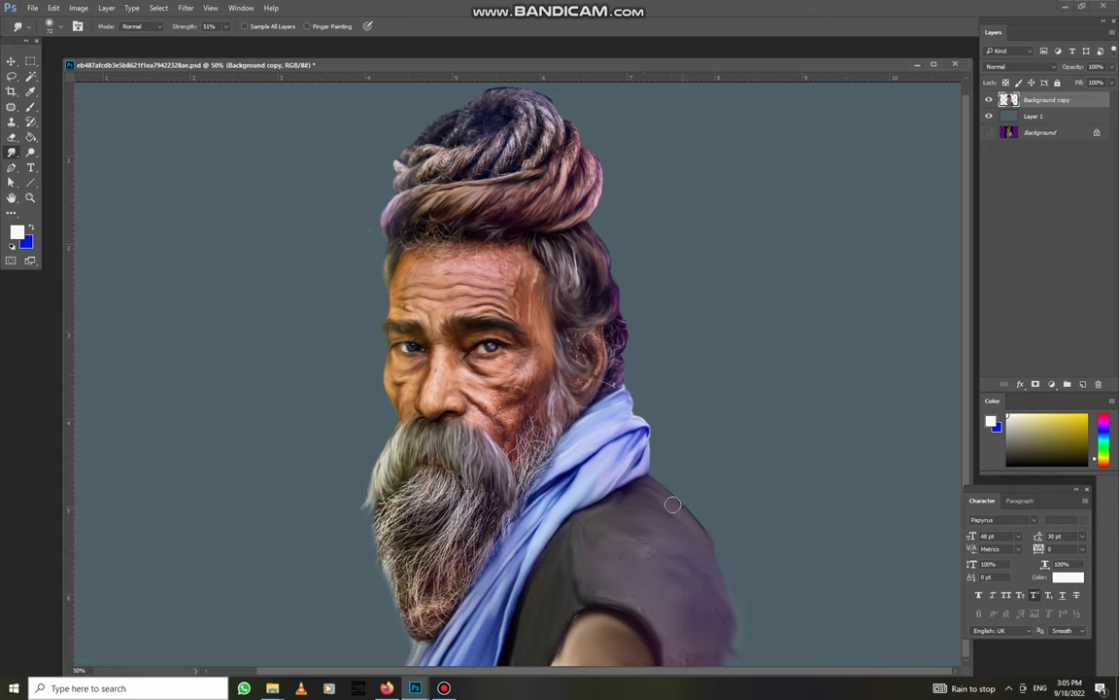
{"action": "mouse_move", "coordinate": [663, 493]}
{"action": "left_mouse_down"}
{"action": "mouse_move", "coordinate": [700, 524]}
{"action": "mouse_move", "coordinate": [741, 607]}
{"action": "left_mouse_up"}
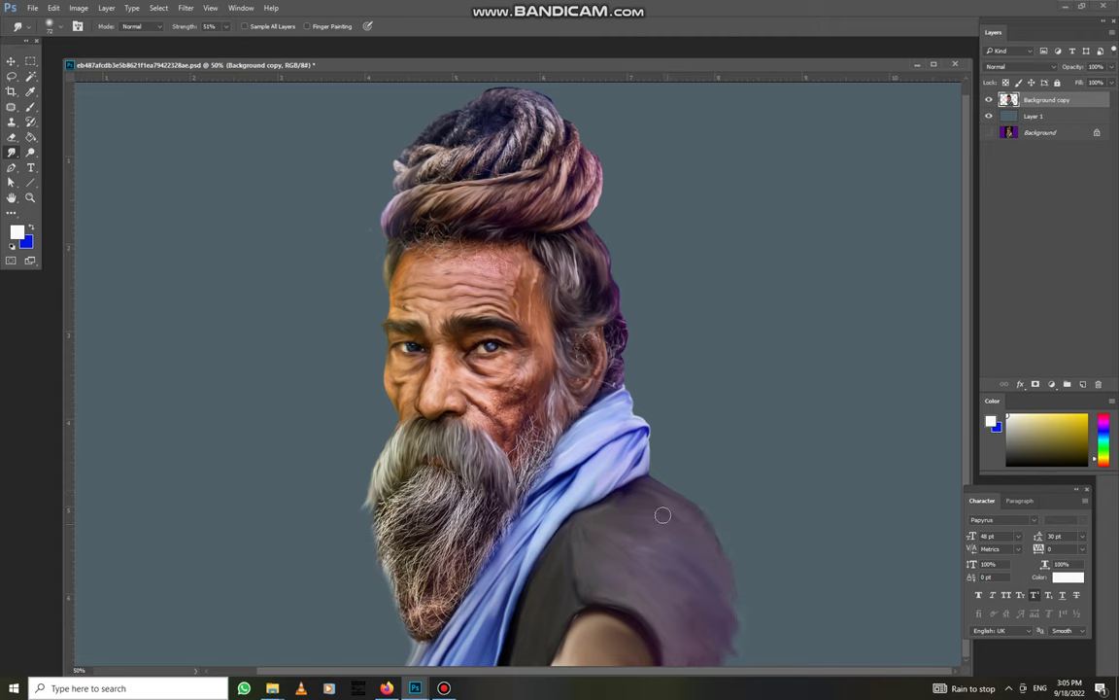
Switch to the Eraser tool
{"action": "key", "text": "e"}
{"action": "right_click", "coordinate": [630, 457]}
{"action": "key", "text": "Escape"}
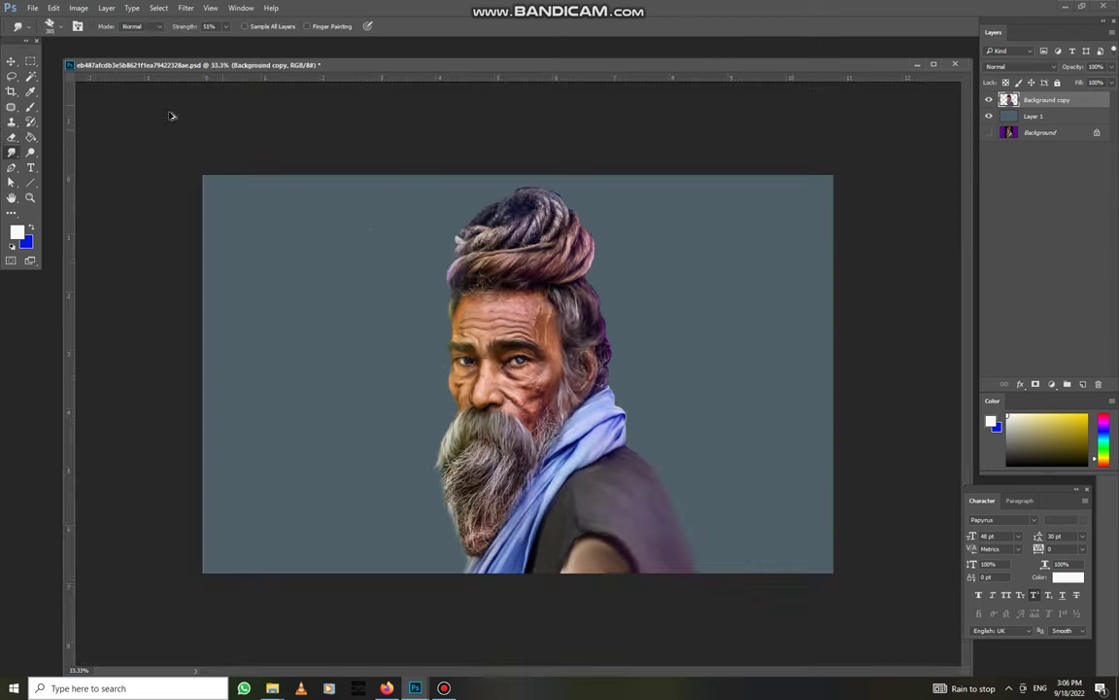
{"action": "left_click", "coordinate": [11, 137]}
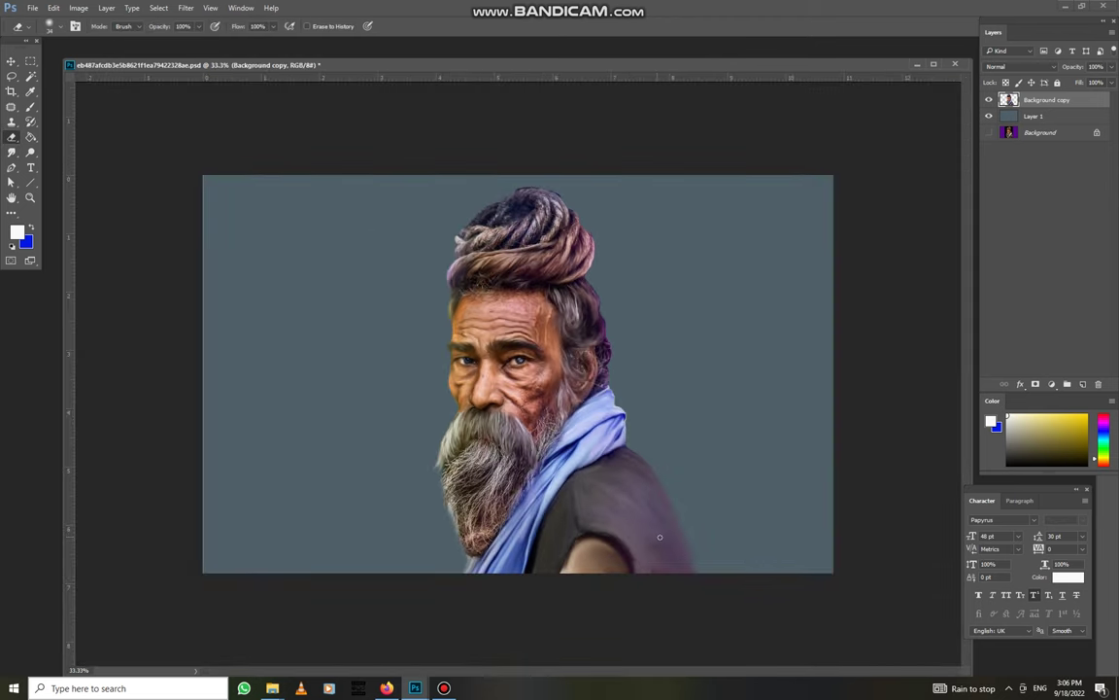
Blend the crease between the nose and the rough cheek patch beside the moustache
{"action": "right_click", "coordinate": [670, 500]}
{"action": "scroll", "coordinate": [741, 607], "scroll_direction": "down", "scroll_amount": 1}
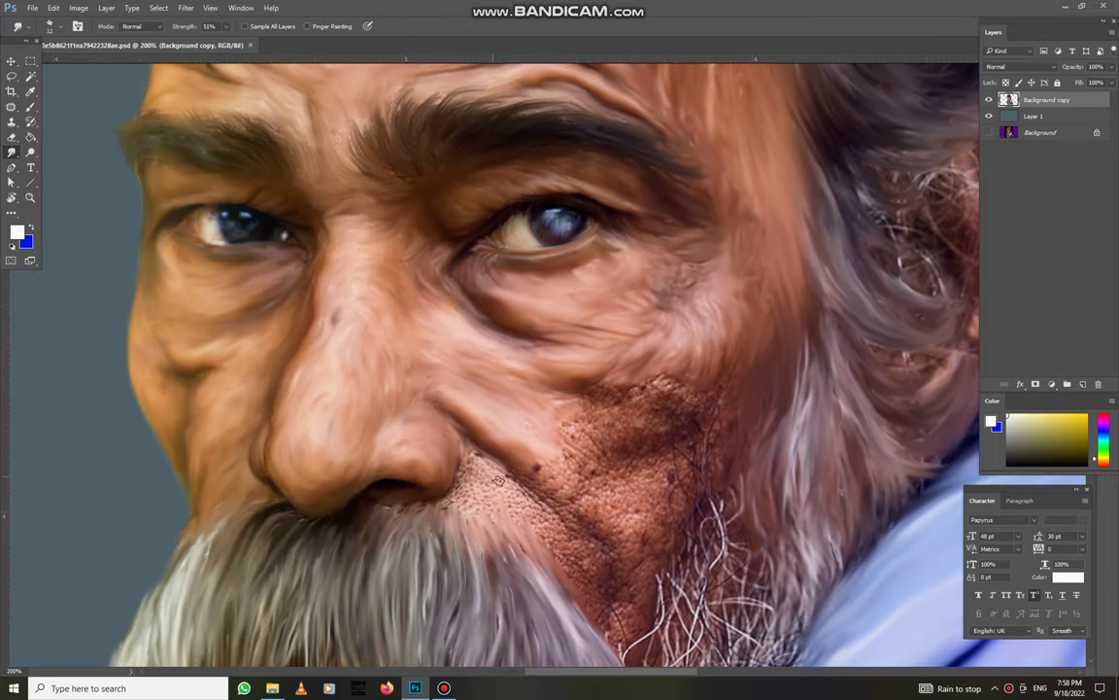
{"action": "mouse_move", "coordinate": [498, 481]}
{"action": "left_mouse_down"}
{"action": "mouse_move", "coordinate": [473, 452]}
{"action": "mouse_move", "coordinate": [489, 503]}
{"action": "mouse_move", "coordinate": [517, 455]}
{"action": "left_mouse_up"}
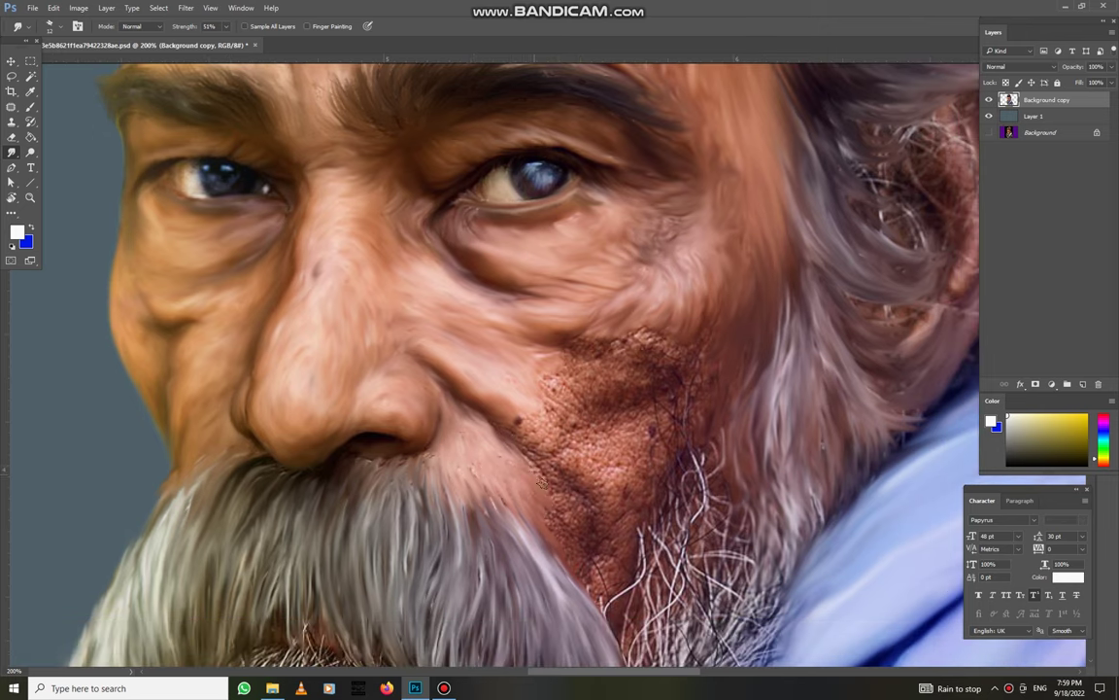
{"action": "scroll", "coordinate": [543, 464], "scroll_direction": "down", "scroll_amount": 2}
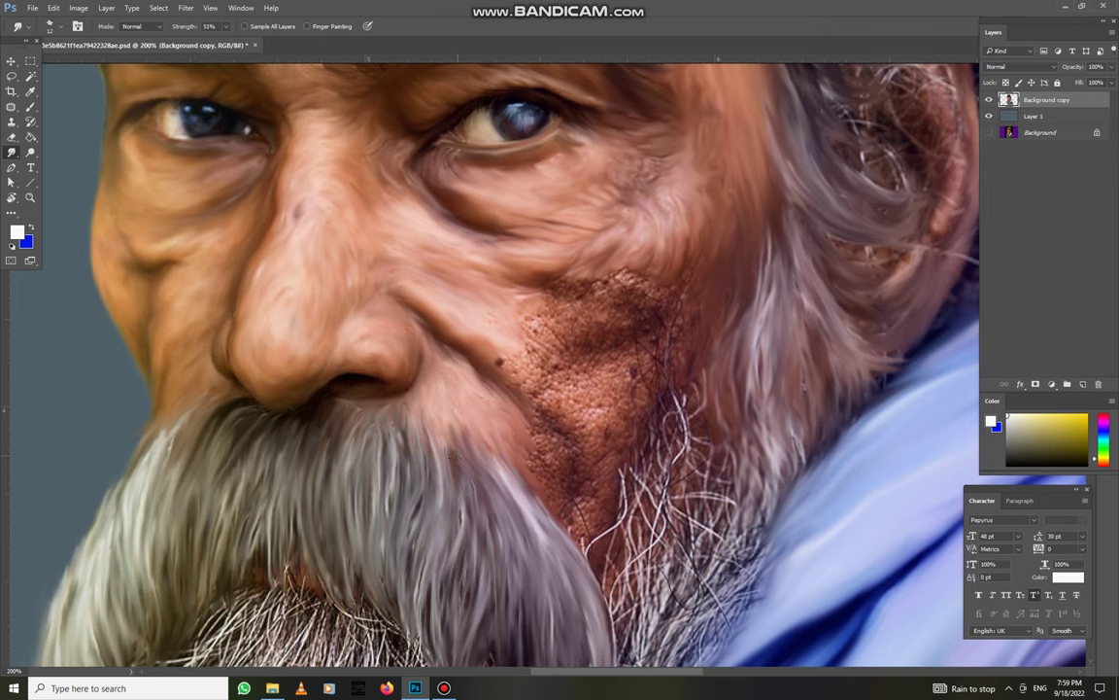
{"action": "scroll", "coordinate": [530, 478], "scroll_direction": "down", "scroll_amount": 3}
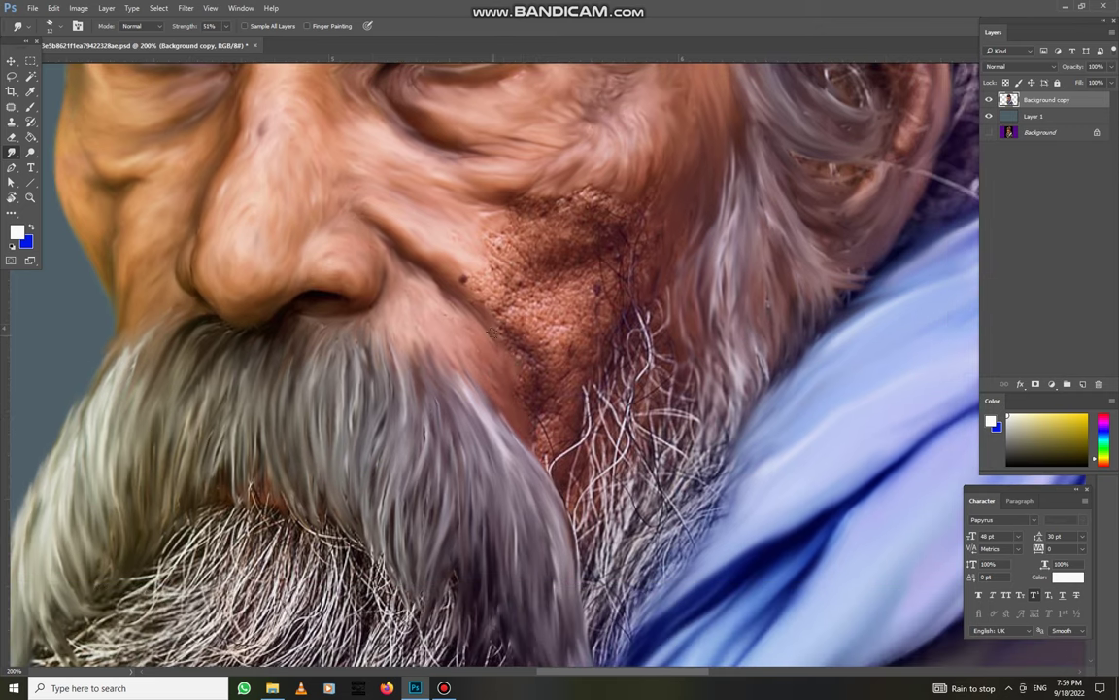
{"action": "scroll", "coordinate": [534, 401], "scroll_direction": "up", "scroll_amount": 3}
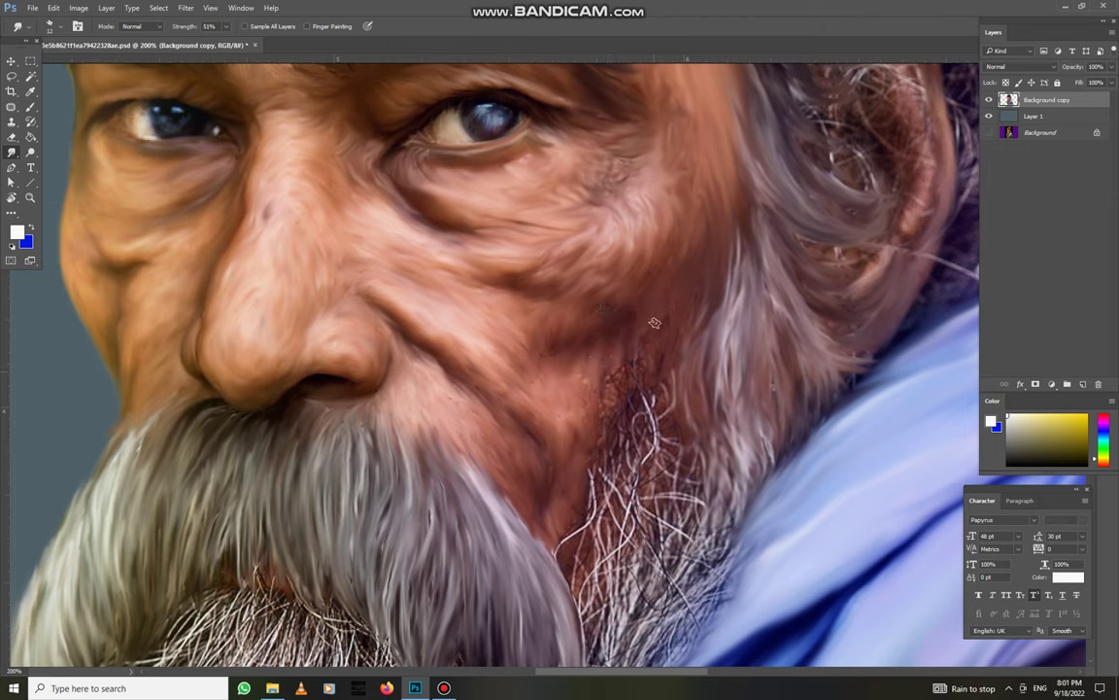
Pan across the eyes, cheek, beard and collar to review the skin
{"action": "left_click_drag", "start_coordinate": [607, 376], "coordinate": [529, 473]}
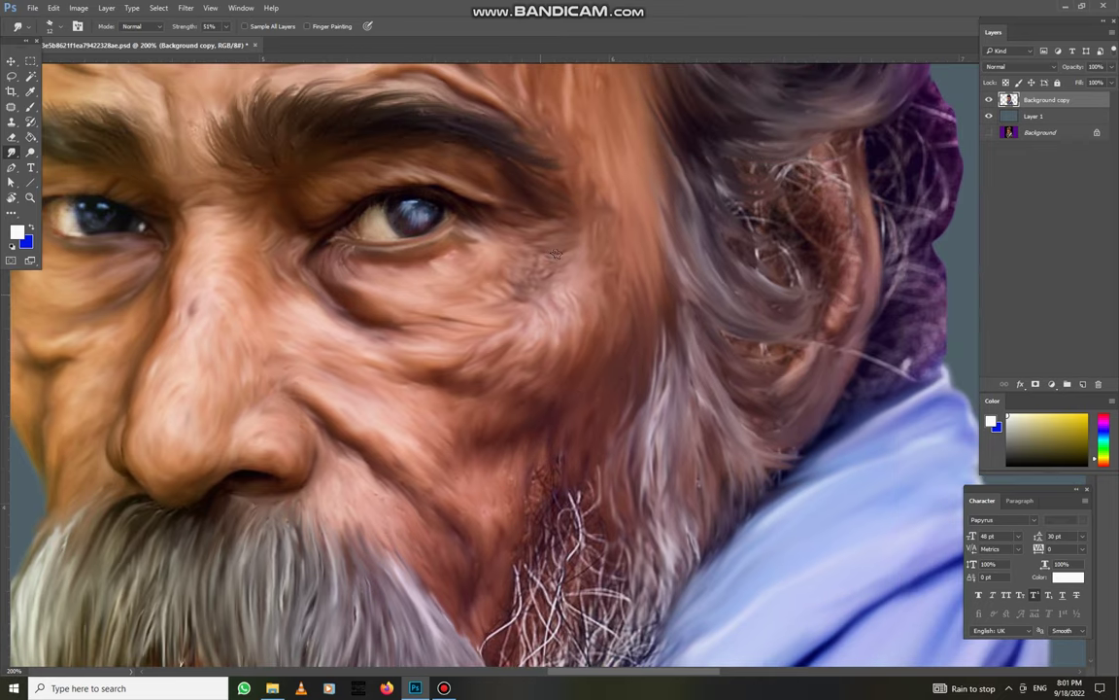
{"action": "scroll", "coordinate": [564, 425], "scroll_direction": "down", "scroll_amount": 3}
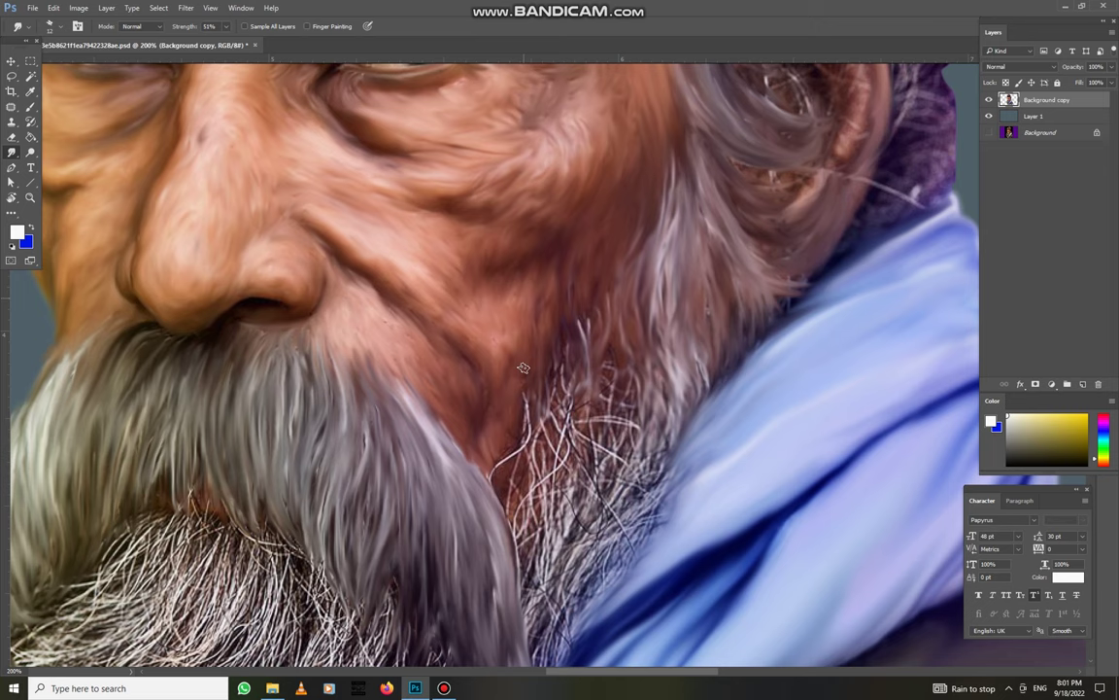
{"action": "left_click_drag", "start_coordinate": [498, 506], "coordinate": [507, 422]}
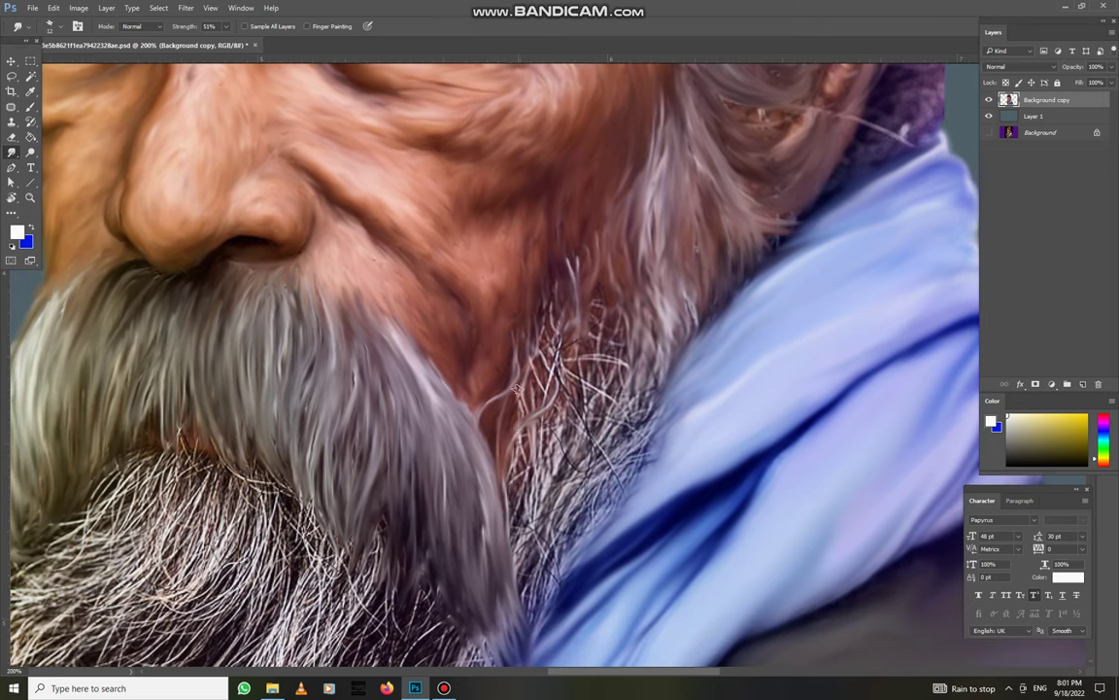
{"action": "left_click_drag", "start_coordinate": [551, 335], "coordinate": [526, 277]}
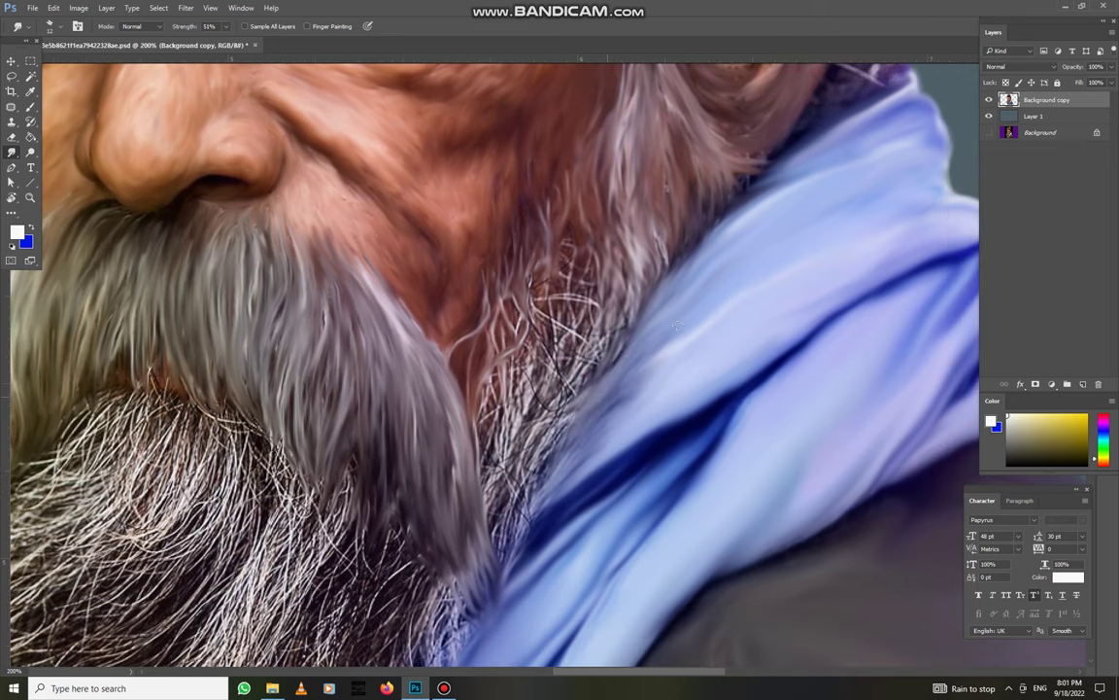
{"action": "mouse_move", "coordinate": [697, 295]}
{"action": "left_mouse_down"}
{"action": "mouse_move", "coordinate": [571, 435]}
{"action": "mouse_move", "coordinate": [564, 350]}
{"action": "left_mouse_up"}
{"action": "right_click", "coordinate": [571, 321]}
{"action": "key", "text": "Escape"}
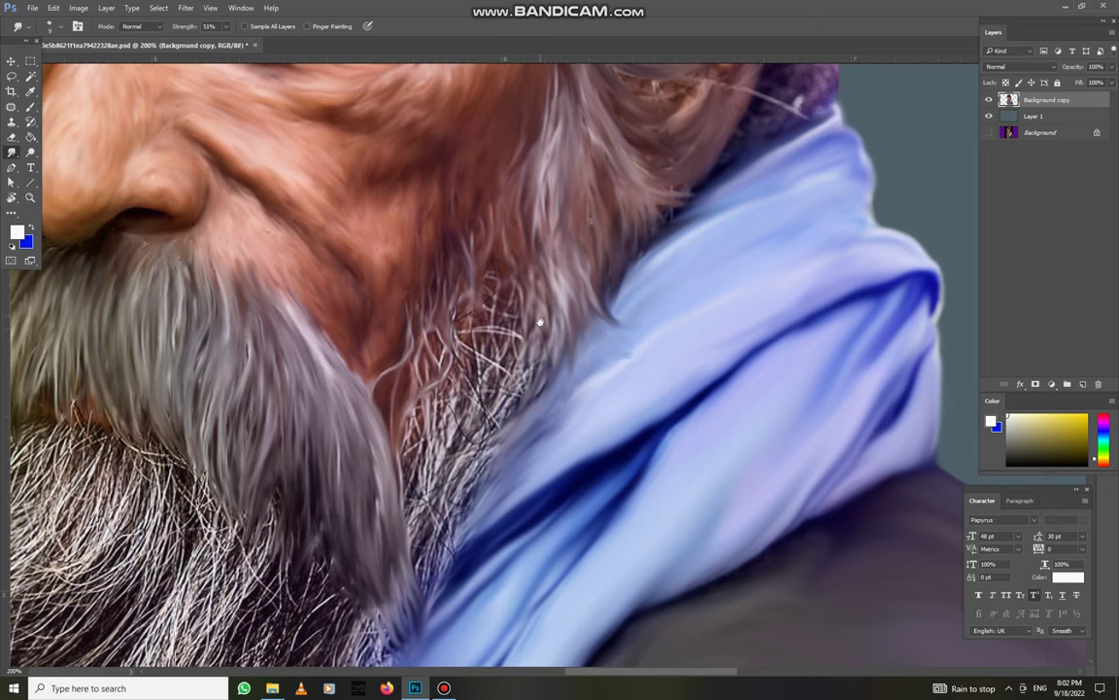
Reframe on the face and smudge the skin upward along the nose bridge
{"action": "left_click_drag", "start_coordinate": [520, 341], "coordinate": [532, 416]}
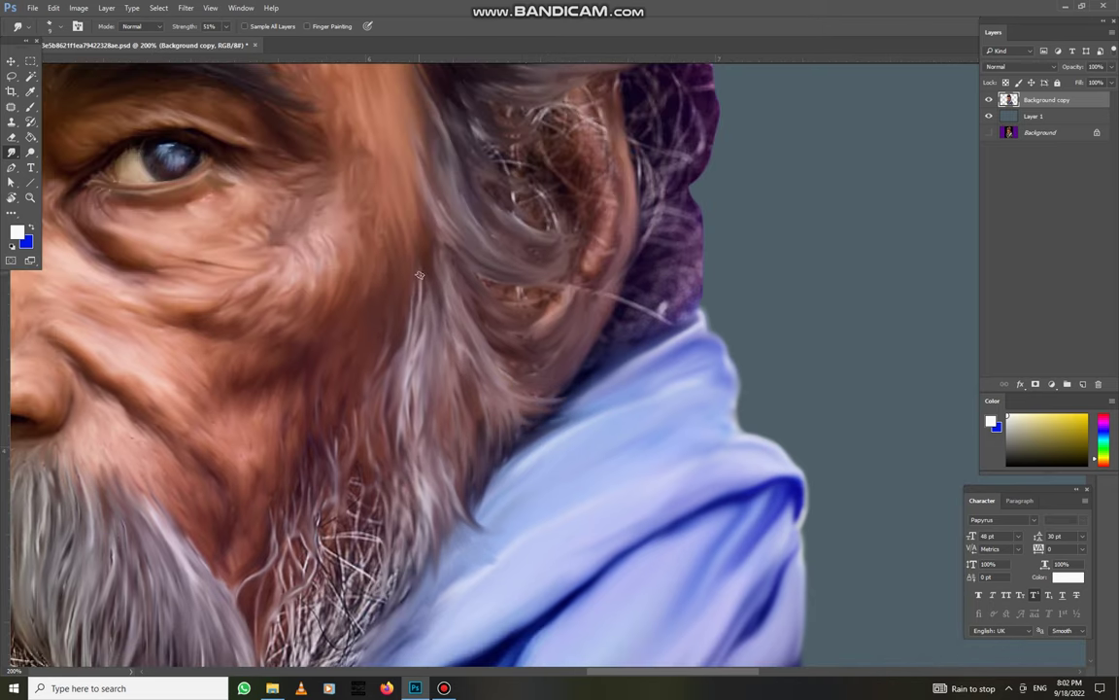
{"action": "left_click_drag", "start_coordinate": [380, 427], "coordinate": [468, 381]}
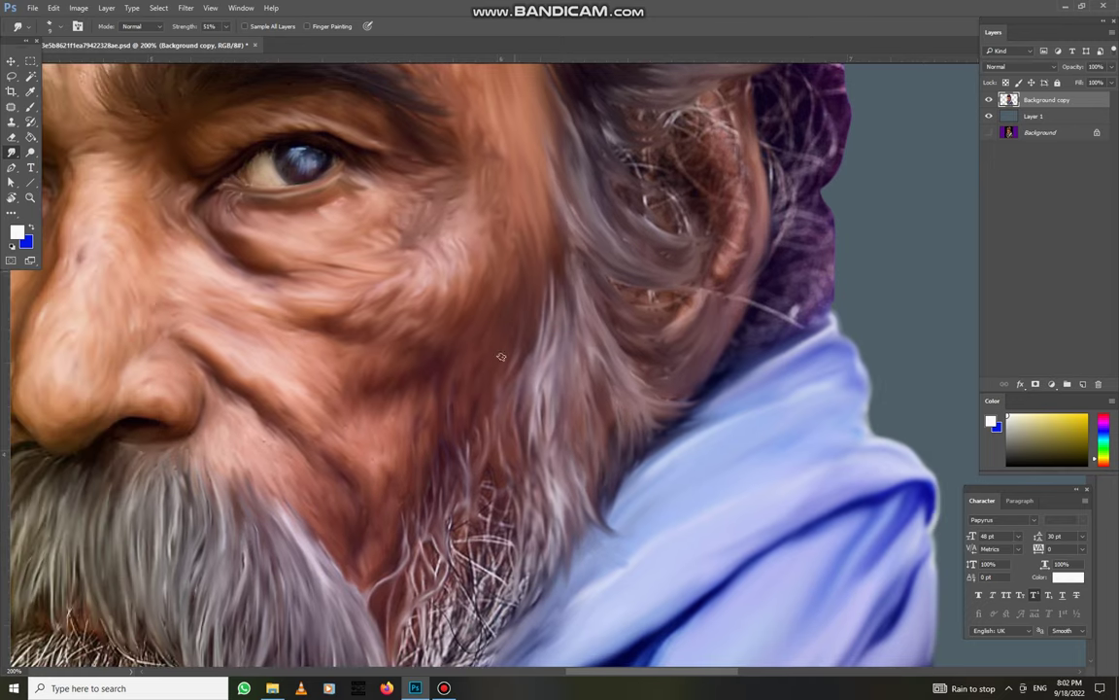
{"action": "key", "text": "ctrl+0"}
{"action": "key", "text": "ctrl+equal"}
{"action": "key", "text": "ctrl+equal"}
{"action": "right_click", "coordinate": [406, 396]}
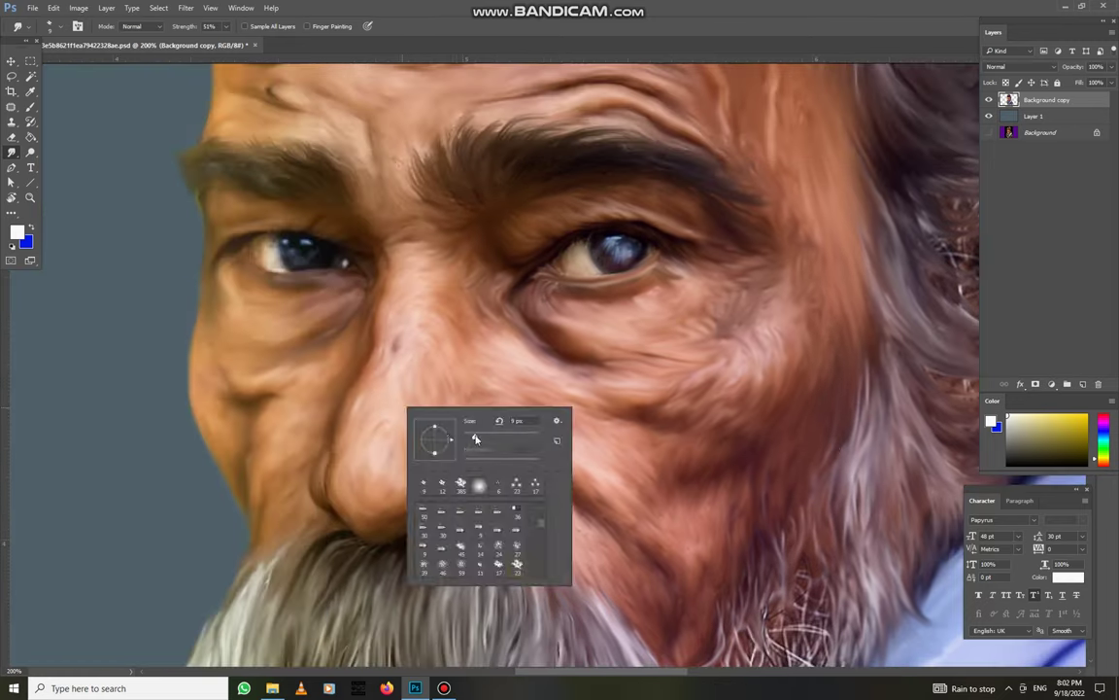
{"action": "key", "text": "Escape"}
{"action": "left_click_drag", "start_coordinate": [406, 395], "coordinate": [367, 230]}
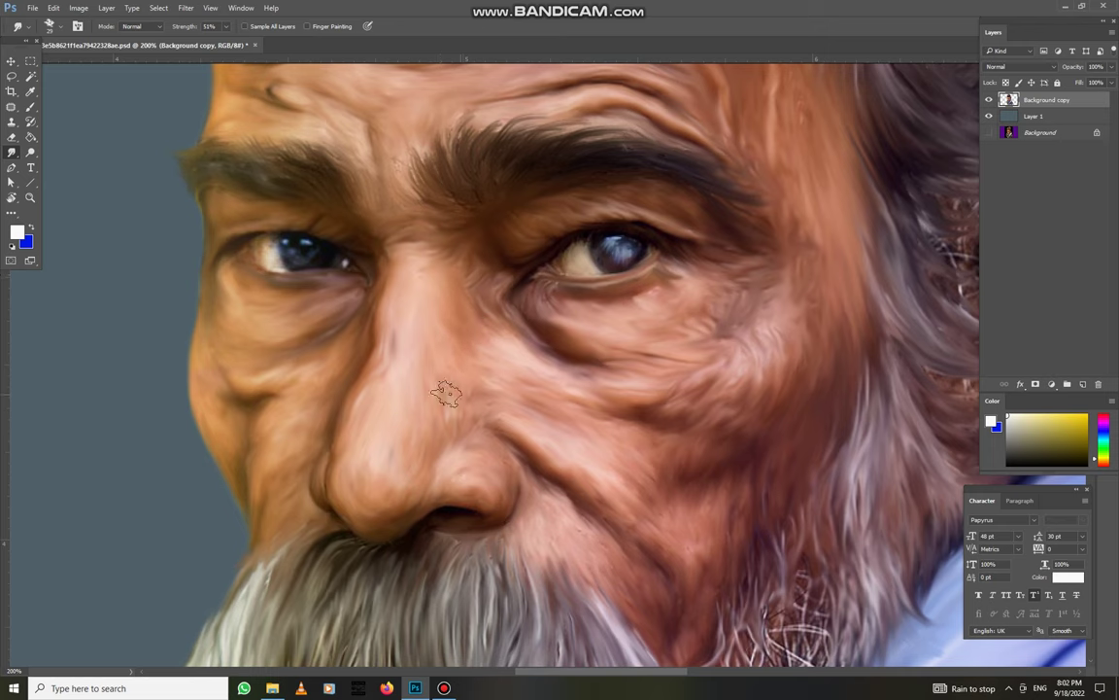
At 100% zoom, pull the mustache strands down past the beard and shrink the smudge brush to 12
{"action": "key", "text": "ctrl+0"}
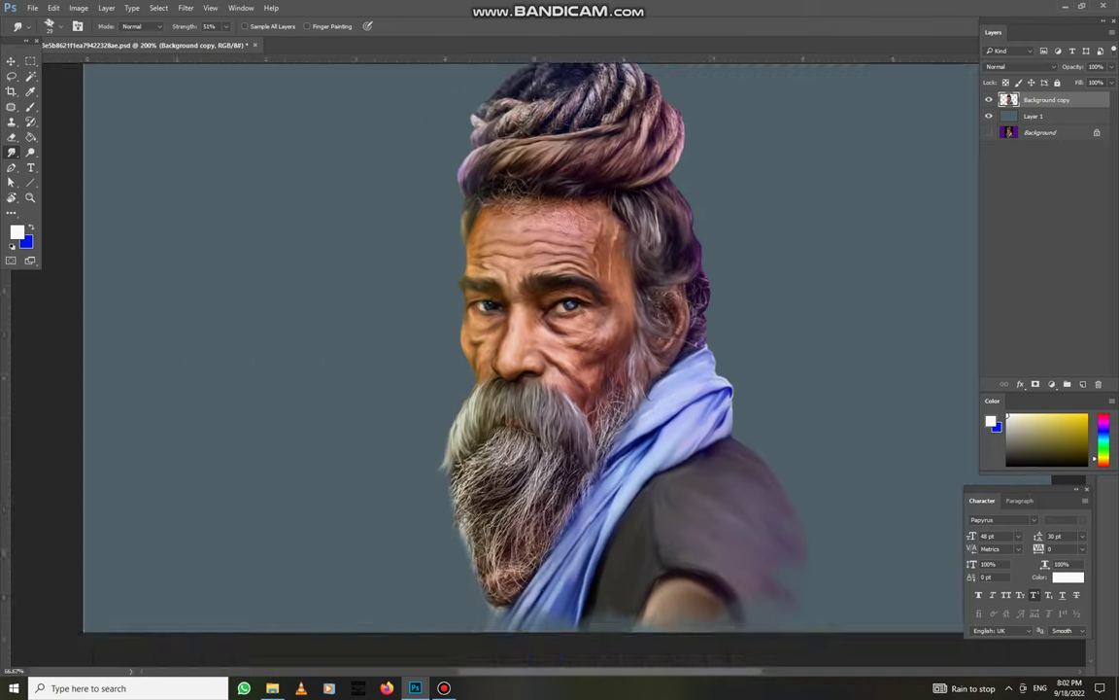
{"action": "key", "text": "ctrl+equal"}
{"action": "key", "text": "ctrl+equal"}
{"action": "key", "text": "ctrl+equal"}
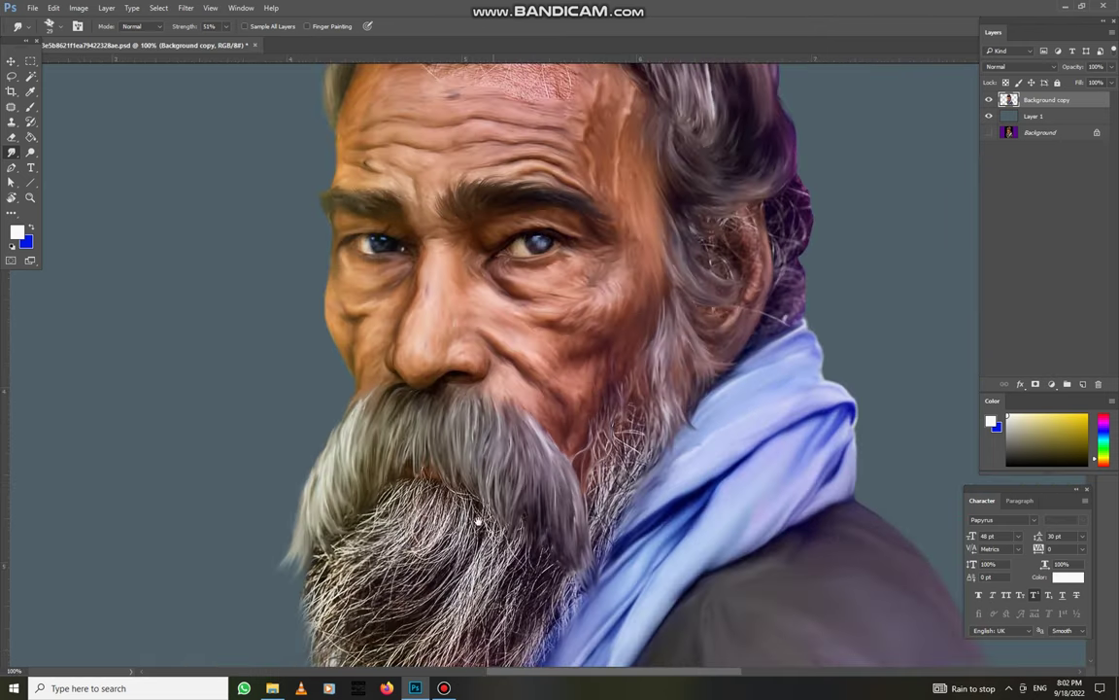
{"action": "key", "text": "ctrl+equal"}
{"action": "mouse_move", "coordinate": [573, 177]}
{"action": "left_mouse_down"}
{"action": "mouse_move", "coordinate": [592, 252]}
{"action": "mouse_move", "coordinate": [675, 311]}
{"action": "mouse_move", "coordinate": [758, 427]}
{"action": "left_mouse_up"}
{"action": "left_click_drag", "start_coordinate": [806, 384], "coordinate": [580, 426]}
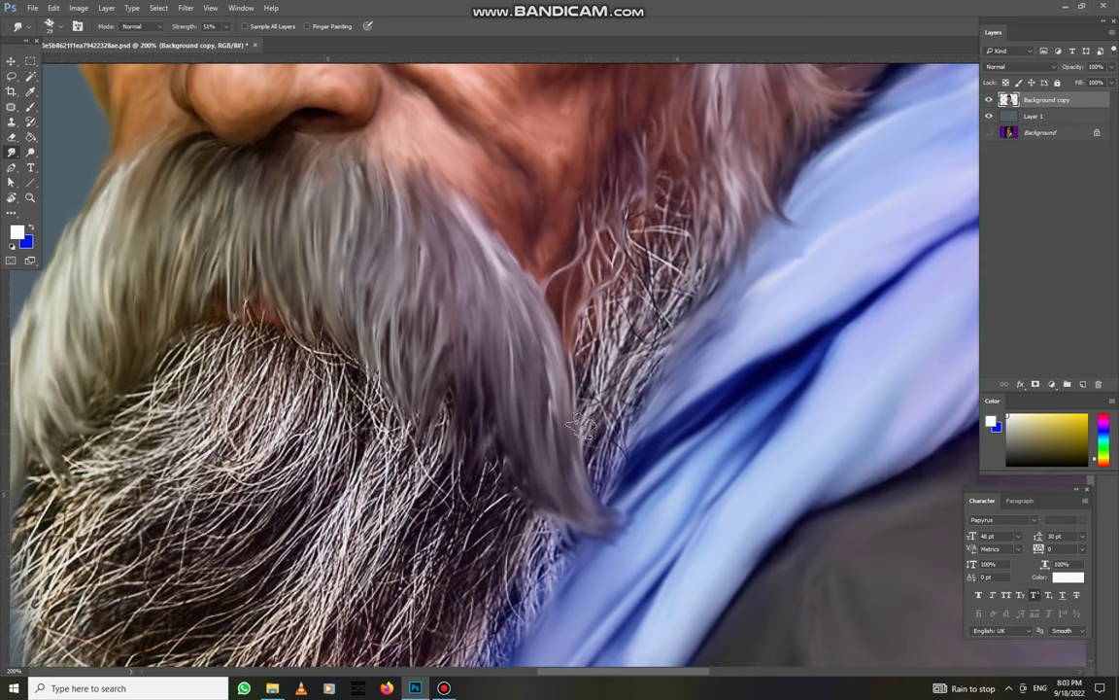
{"action": "right_click", "coordinate": [611, 372]}
{"action": "left_click_drag", "start_coordinate": [681, 392], "coordinate": [651, 391]}
{"action": "key", "text": "Return"}
Blend skin over the mustache's inner edge and smudge beard strands into the cheek
{"action": "left_click_drag", "start_coordinate": [559, 330], "coordinate": [595, 491]}
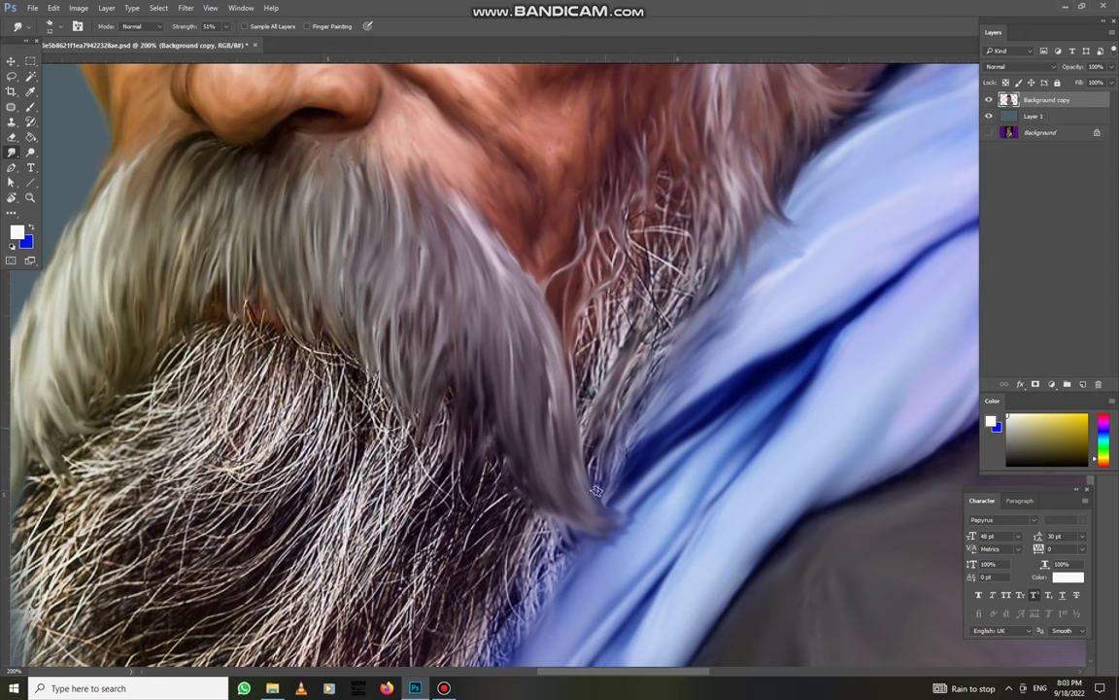
{"action": "left_click_drag", "start_coordinate": [578, 264], "coordinate": [534, 350]}
{"action": "left_click_drag", "start_coordinate": [529, 281], "coordinate": [520, 364]}
{"action": "mouse_move", "coordinate": [595, 288]}
{"action": "left_mouse_down"}
{"action": "mouse_move", "coordinate": [581, 350]}
{"action": "mouse_move", "coordinate": [628, 436]}
{"action": "left_mouse_up"}
{"action": "mouse_move", "coordinate": [616, 309]}
{"action": "left_mouse_down"}
{"action": "mouse_move", "coordinate": [610, 356]}
{"action": "mouse_move", "coordinate": [661, 371]}
{"action": "left_mouse_up"}
{"action": "left_click_drag", "start_coordinate": [630, 452], "coordinate": [638, 264]}
{"action": "mouse_move", "coordinate": [638, 311]}
{"action": "left_mouse_down"}
{"action": "mouse_move", "coordinate": [664, 349]}
{"action": "mouse_move", "coordinate": [530, 428]}
{"action": "mouse_move", "coordinate": [592, 564]}
{"action": "left_mouse_up"}
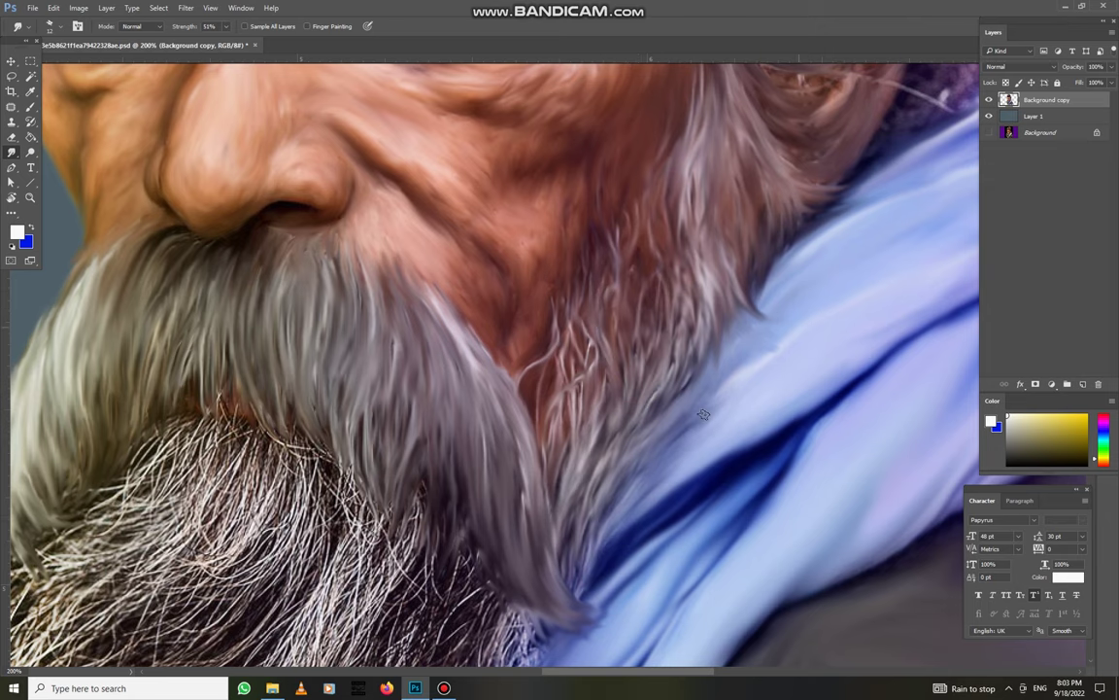
Smudge strands by the mustache tip, then paint soft grey clouds lower-left and behind the right shoulder
{"action": "left_click_drag", "start_coordinate": [659, 411], "coordinate": [684, 272]}
{"action": "left_click_drag", "start_coordinate": [625, 483], "coordinate": [587, 446]}
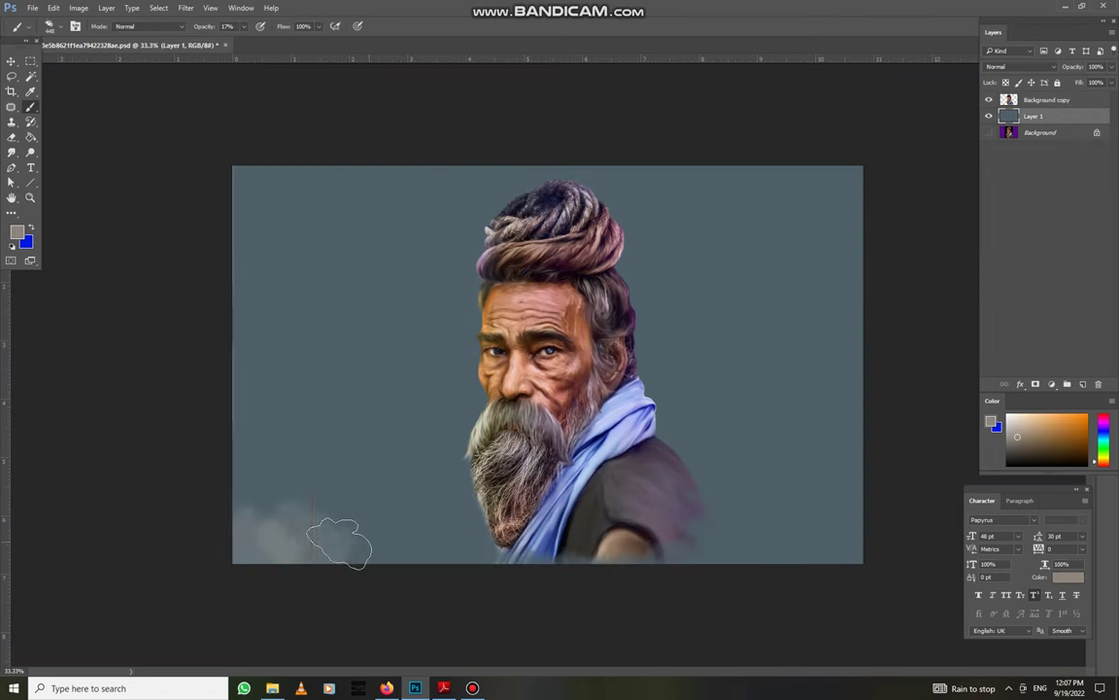
{"action": "mouse_move", "coordinate": [339, 542]}
{"action": "left_mouse_down"}
{"action": "mouse_move", "coordinate": [329, 442]}
{"action": "mouse_move", "coordinate": [400, 529]}
{"action": "mouse_move", "coordinate": [362, 475]}
{"action": "mouse_move", "coordinate": [347, 371]}
{"action": "mouse_move", "coordinate": [312, 393]}
{"action": "mouse_move", "coordinate": [249, 305]}
{"action": "mouse_move", "coordinate": [341, 291]}
{"action": "mouse_move", "coordinate": [295, 260]}
{"action": "mouse_move", "coordinate": [267, 185]}
{"action": "mouse_move", "coordinate": [350, 183]}
{"action": "mouse_move", "coordinate": [312, 317]}
{"action": "mouse_move", "coordinate": [341, 459]}
{"action": "mouse_move", "coordinate": [262, 487]}
{"action": "mouse_move", "coordinate": [312, 562]}
{"action": "mouse_move", "coordinate": [437, 544]}
{"action": "mouse_move", "coordinate": [386, 445]}
{"action": "mouse_move", "coordinate": [306, 445]}
{"action": "mouse_move", "coordinate": [281, 324]}
{"action": "mouse_move", "coordinate": [342, 243]}
{"action": "mouse_move", "coordinate": [263, 194]}
{"action": "mouse_move", "coordinate": [353, 170]}
{"action": "mouse_move", "coordinate": [412, 180]}
{"action": "mouse_move", "coordinate": [439, 250]}
{"action": "mouse_move", "coordinate": [363, 350]}
{"action": "mouse_move", "coordinate": [425, 424]}
{"action": "mouse_move", "coordinate": [445, 519]}
{"action": "mouse_move", "coordinate": [442, 435]}
{"action": "left_mouse_up"}
{"action": "mouse_move", "coordinate": [595, 557]}
{"action": "left_mouse_down"}
{"action": "mouse_move", "coordinate": [674, 437]}
{"action": "mouse_move", "coordinate": [707, 529]}
{"action": "mouse_move", "coordinate": [782, 464]}
{"action": "mouse_move", "coordinate": [774, 524]}
{"action": "mouse_move", "coordinate": [832, 533]}
{"action": "mouse_move", "coordinate": [824, 442]}
{"action": "mouse_move", "coordinate": [737, 405]}
{"action": "mouse_move", "coordinate": [841, 420]}
{"action": "mouse_move", "coordinate": [774, 280]}
{"action": "mouse_move", "coordinate": [836, 379]}
{"action": "mouse_move", "coordinate": [680, 388]}
{"action": "mouse_move", "coordinate": [795, 242]}
{"action": "mouse_move", "coordinate": [758, 184]}
{"action": "mouse_move", "coordinate": [820, 181]}
{"action": "mouse_move", "coordinate": [713, 237]}
{"action": "mouse_move", "coordinate": [749, 294]}
{"action": "mouse_move", "coordinate": [757, 381]}
{"action": "left_mouse_up"}
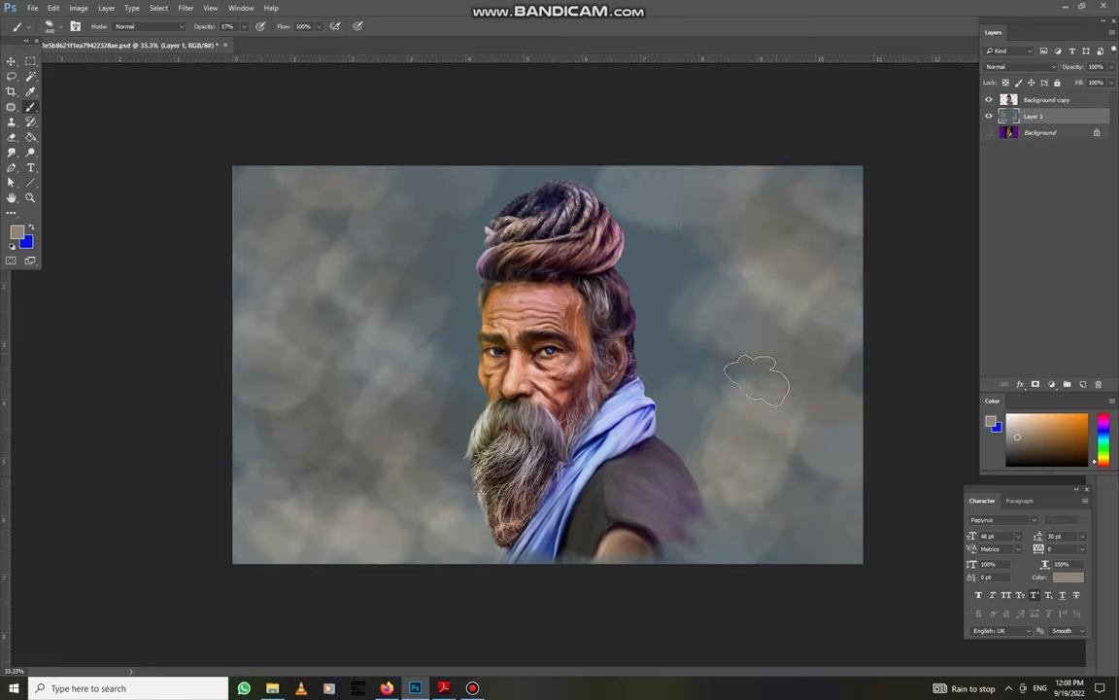
Paint soft white patches in the background around the face and to the left
{"action": "left_click", "coordinate": [16, 231]}
{"action": "left_click", "coordinate": [709, 304]}
{"action": "key", "text": "Return"}
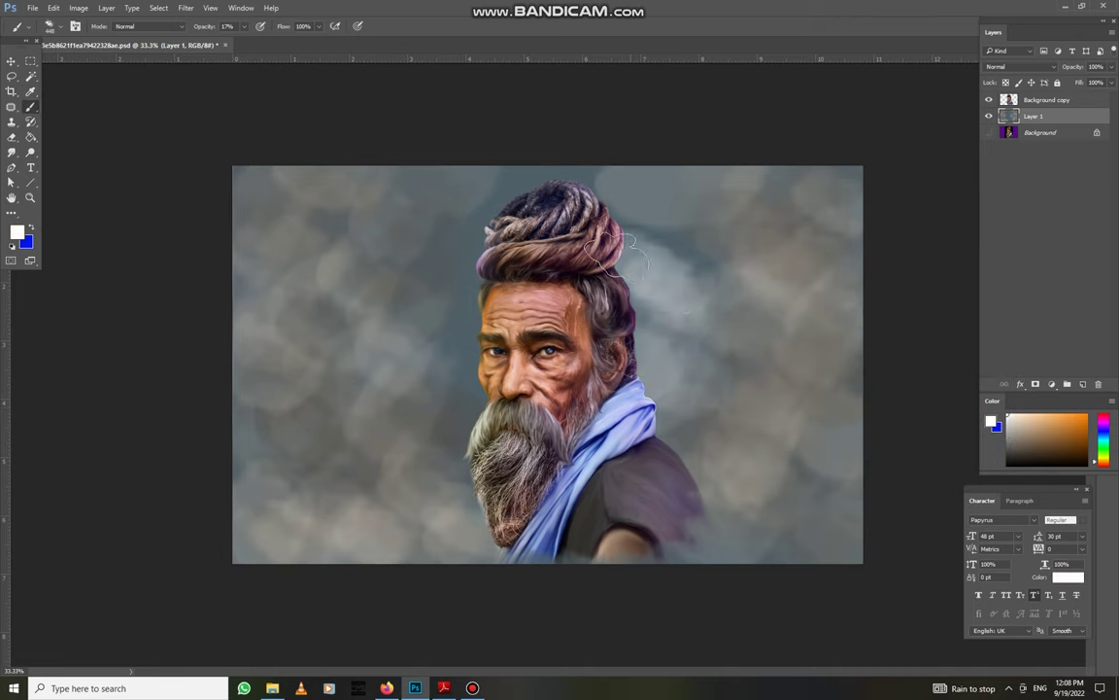
{"action": "mouse_move", "coordinate": [398, 371]}
{"action": "left_mouse_down"}
{"action": "mouse_move", "coordinate": [340, 420]}
{"action": "mouse_move", "coordinate": [651, 311]}
{"action": "mouse_move", "coordinate": [724, 425]}
{"action": "mouse_move", "coordinate": [792, 320]}
{"action": "mouse_move", "coordinate": [670, 185]}
{"action": "left_mouse_up"}
{"action": "mouse_move", "coordinate": [424, 199]}
{"action": "left_mouse_down"}
{"action": "mouse_move", "coordinate": [345, 433]}
{"action": "mouse_move", "coordinate": [624, 406]}
{"action": "left_mouse_up"}
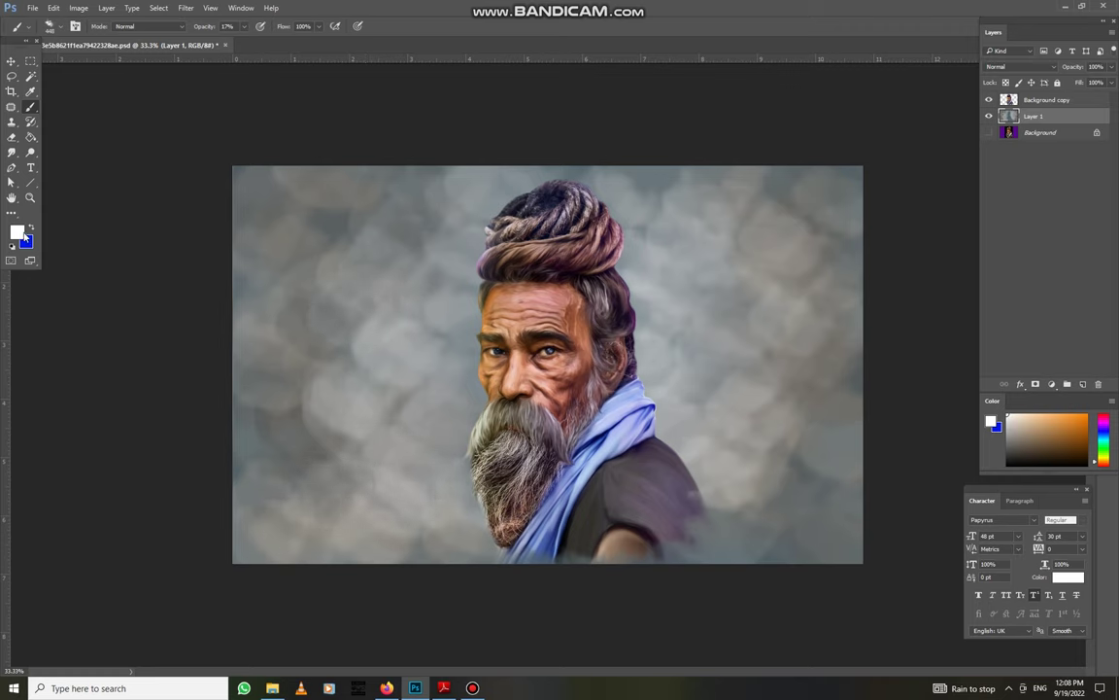
Switch to dark grey and darken the lower-left, left-middle and lower-right background
{"action": "left_click", "coordinate": [16, 231]}
{"action": "left_click", "coordinate": [717, 399]}
{"action": "left_click", "coordinate": [975, 295]}
{"action": "mouse_move", "coordinate": [282, 457]}
{"action": "left_mouse_down"}
{"action": "mouse_move", "coordinate": [262, 474]}
{"action": "mouse_move", "coordinate": [243, 389]}
{"action": "mouse_move", "coordinate": [450, 562]}
{"action": "mouse_move", "coordinate": [291, 428]}
{"action": "mouse_move", "coordinate": [264, 368]}
{"action": "mouse_move", "coordinate": [325, 512]}
{"action": "left_mouse_up"}
{"action": "mouse_move", "coordinate": [357, 465]}
{"action": "left_mouse_down"}
{"action": "mouse_move", "coordinate": [387, 445]}
{"action": "mouse_move", "coordinate": [282, 375]}
{"action": "left_mouse_up"}
{"action": "mouse_move", "coordinate": [701, 569]}
{"action": "left_mouse_down"}
{"action": "mouse_move", "coordinate": [821, 481]}
{"action": "mouse_move", "coordinate": [813, 500]}
{"action": "mouse_move", "coordinate": [850, 555]}
{"action": "mouse_move", "coordinate": [779, 495]}
{"action": "mouse_move", "coordinate": [836, 407]}
{"action": "left_mouse_up"}
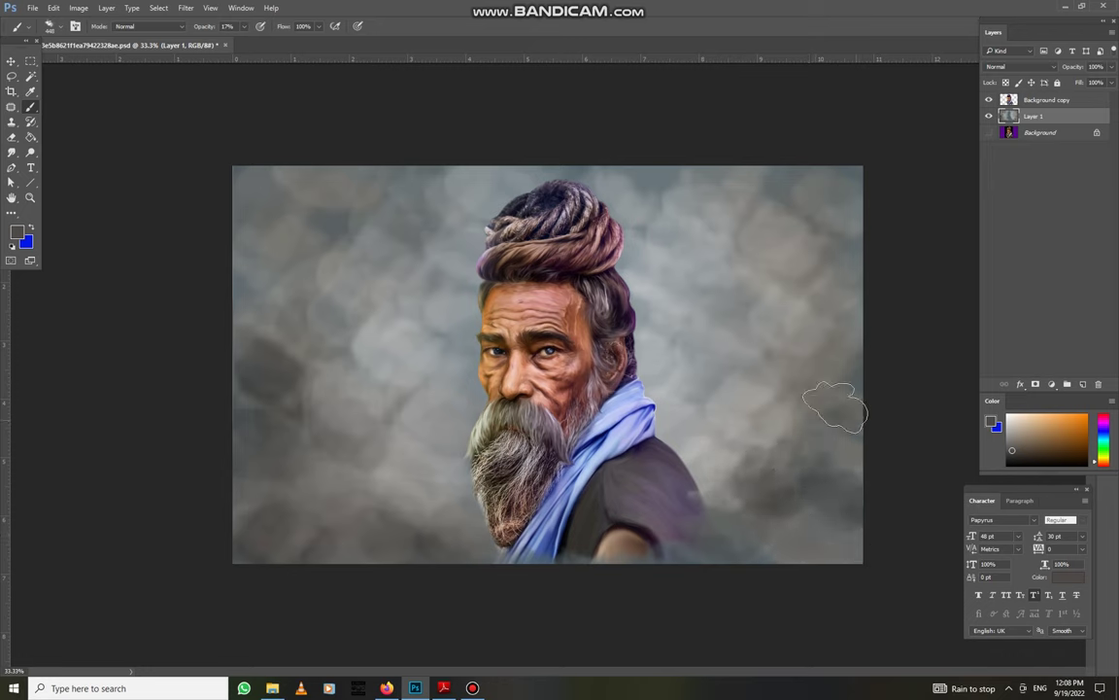
Paint faint grey-teal strokes over the left background and to the right of the shoulder
{"action": "left_click", "coordinate": [16, 232]}
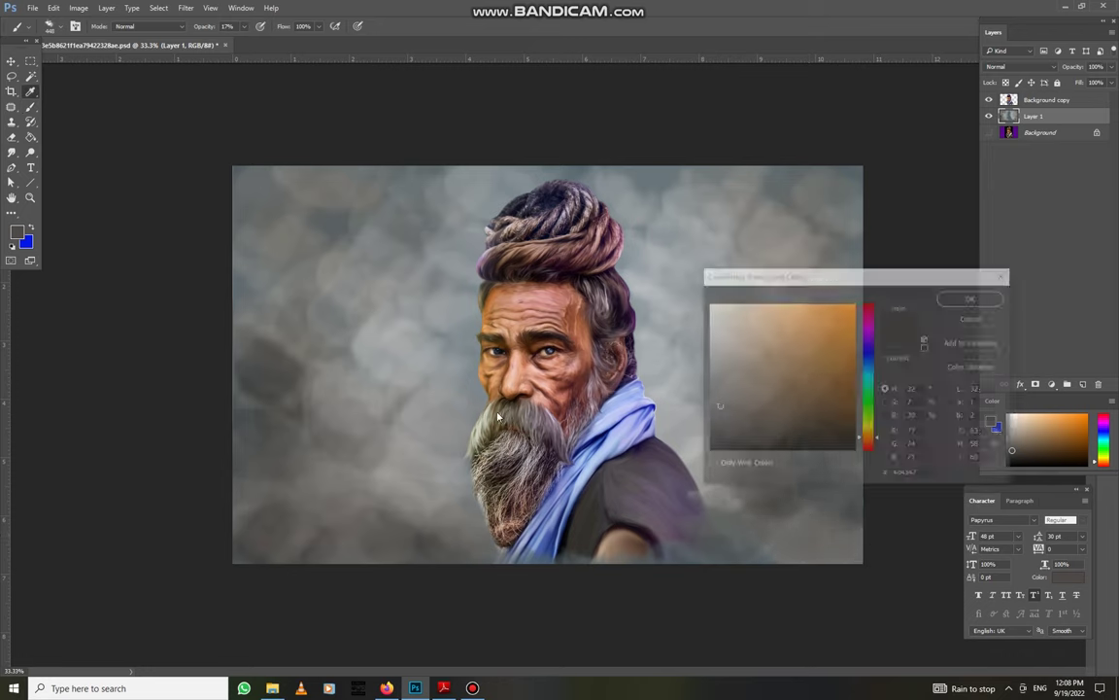
{"action": "left_click", "coordinate": [870, 379]}
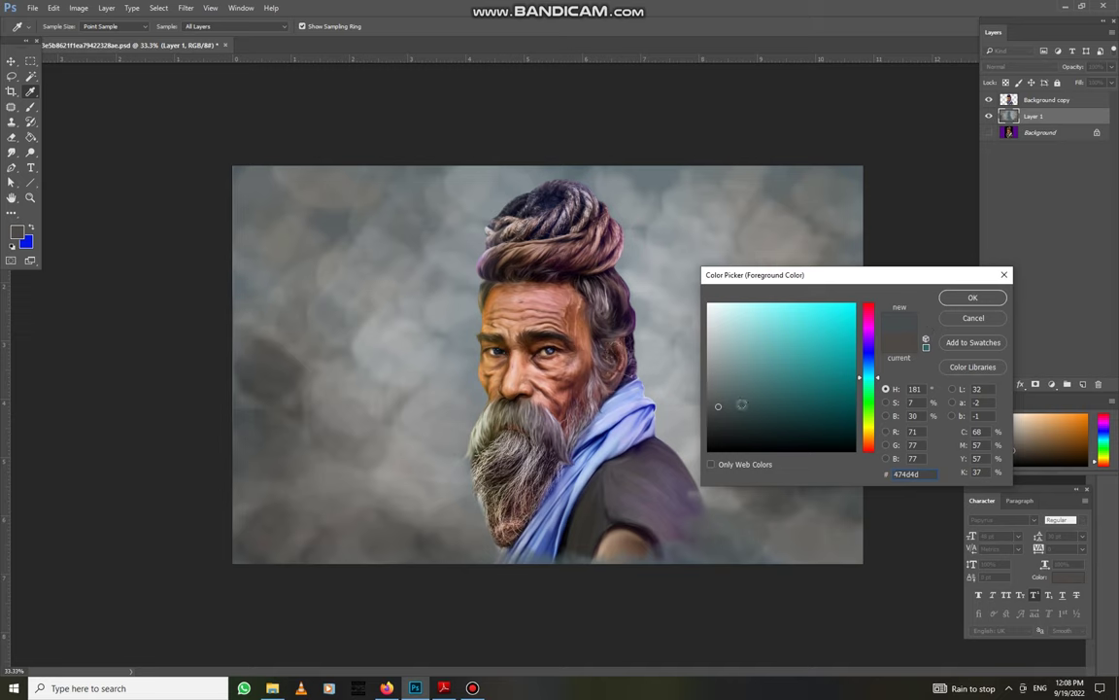
{"action": "left_click", "coordinate": [972, 297]}
{"action": "mouse_move", "coordinate": [352, 467]}
{"action": "left_mouse_down"}
{"action": "mouse_move", "coordinate": [389, 422]}
{"action": "mouse_move", "coordinate": [310, 241]}
{"action": "mouse_move", "coordinate": [384, 190]}
{"action": "left_mouse_up"}
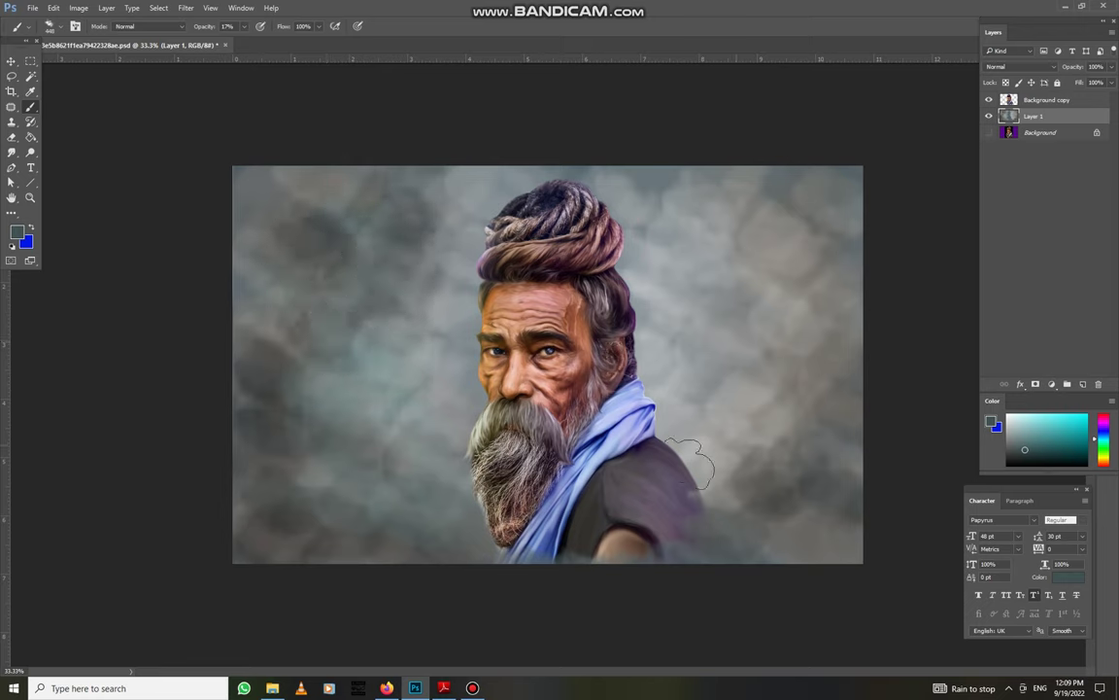
{"action": "left_click_drag", "start_coordinate": [690, 466], "coordinate": [782, 476]}
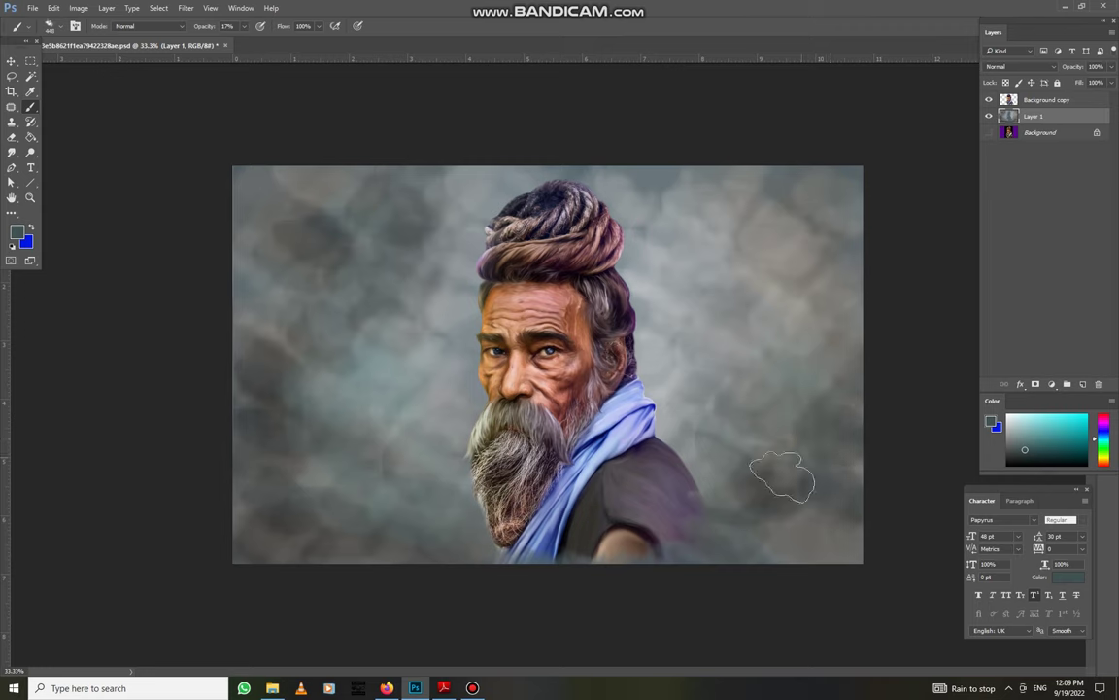
Darken the lower-left and upper-left background corners with near-black strokes
{"action": "left_click", "coordinate": [756, 432]}
{"action": "left_click", "coordinate": [971, 298]}
{"action": "mouse_move", "coordinate": [337, 569]}
{"action": "left_mouse_down"}
{"action": "mouse_move", "coordinate": [263, 492]}
{"action": "mouse_move", "coordinate": [279, 485]}
{"action": "mouse_move", "coordinate": [305, 524]}
{"action": "mouse_move", "coordinate": [382, 550]}
{"action": "mouse_move", "coordinate": [255, 312]}
{"action": "left_mouse_up"}
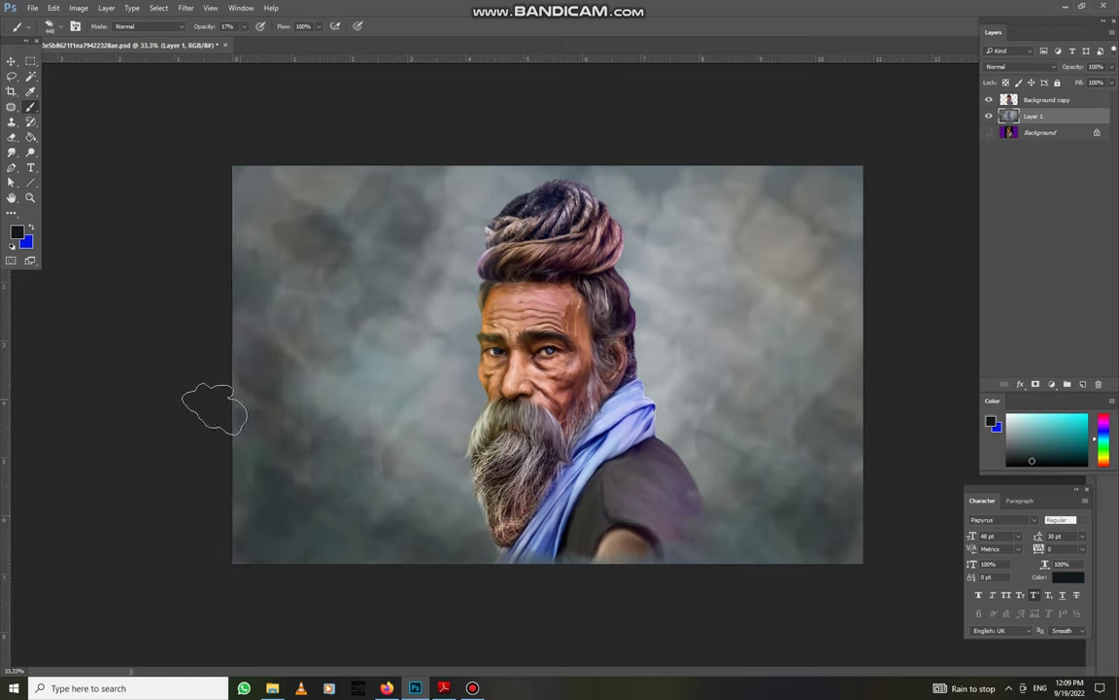
{"action": "left_click_drag", "start_coordinate": [212, 404], "coordinate": [243, 195]}
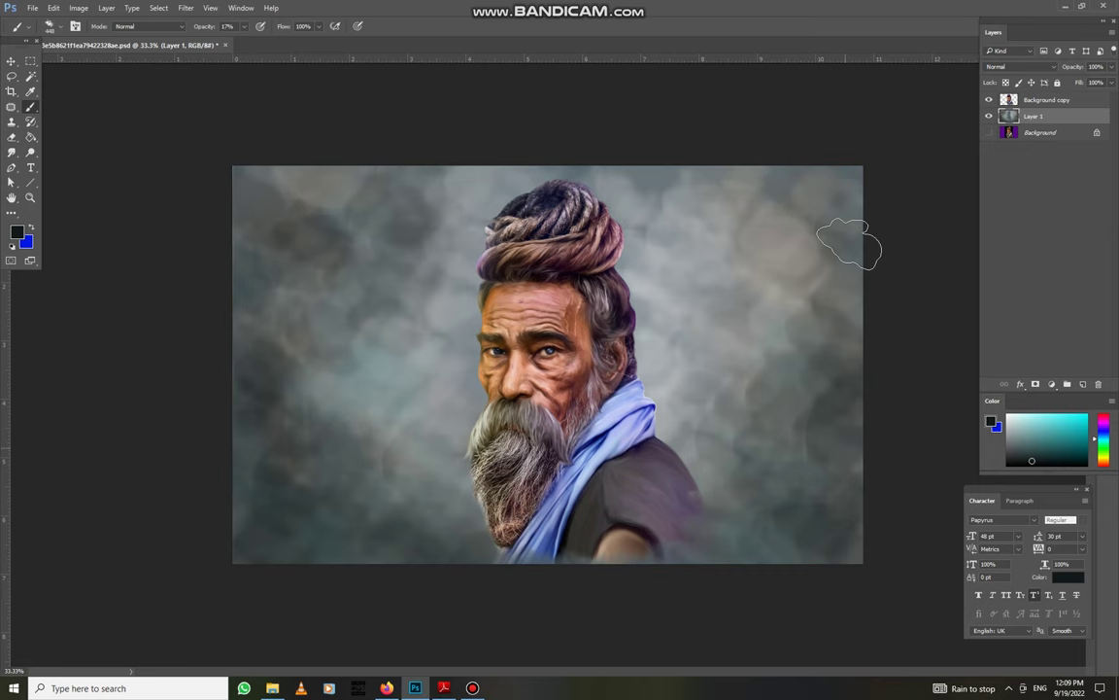
Sample a teal from the image and tint the upper-right, right and upper-left background
{"action": "key", "text": "x"}
{"action": "left_click", "coordinate": [16, 232]}
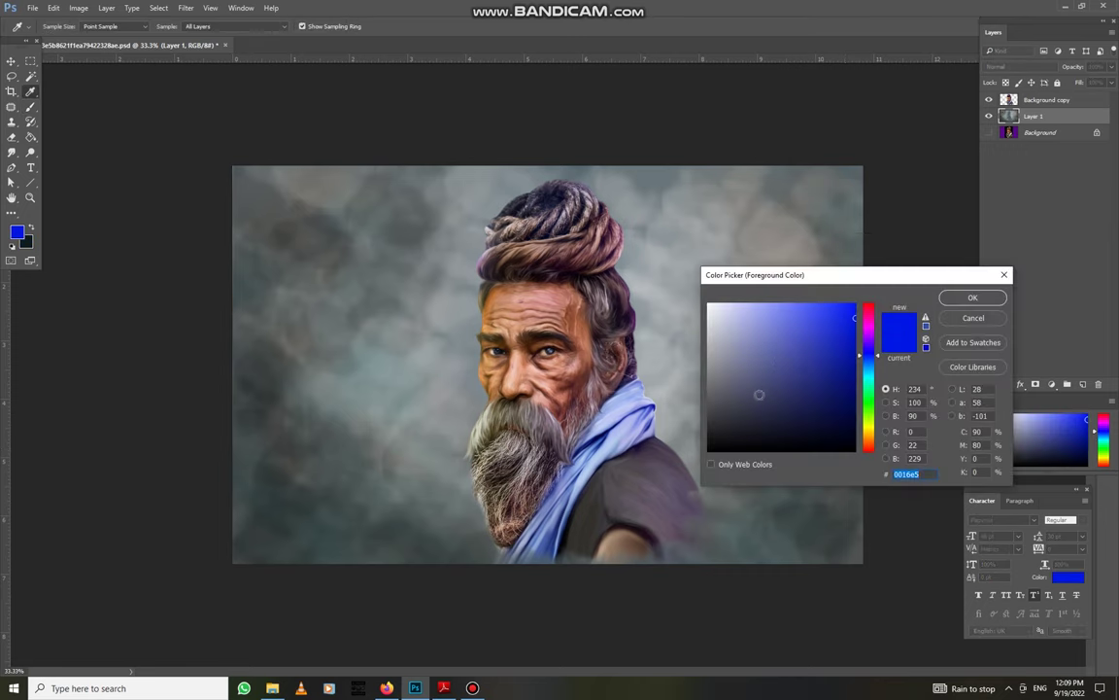
{"action": "left_click", "coordinate": [680, 361]}
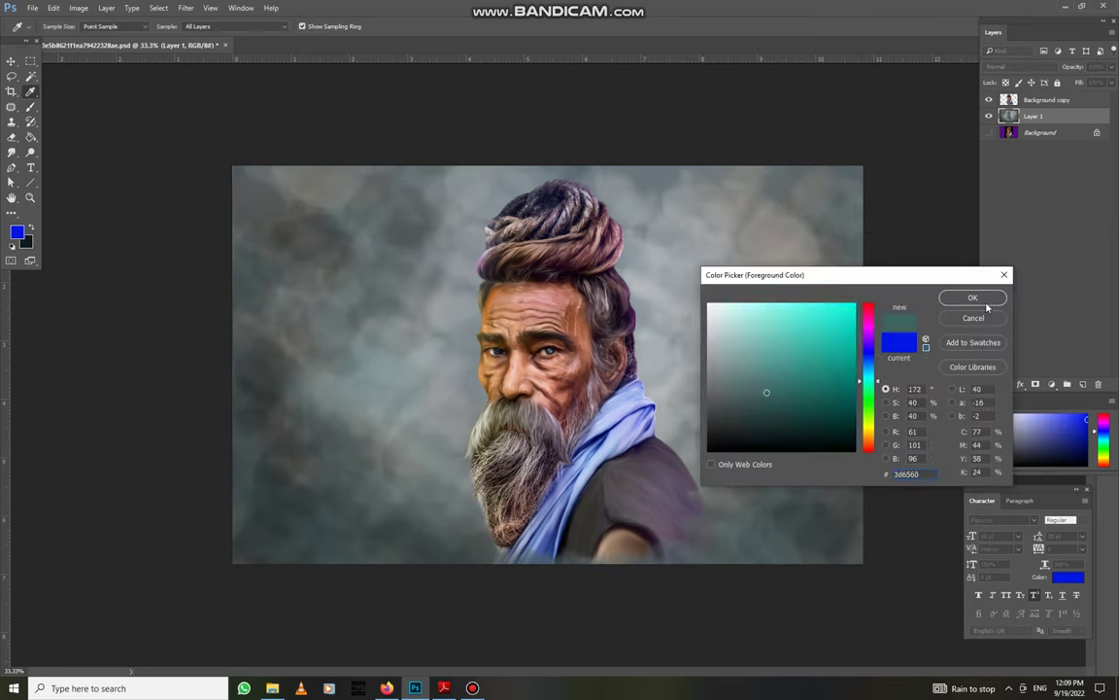
{"action": "left_click", "coordinate": [972, 297]}
{"action": "key", "text": "b"}
{"action": "left_click_drag", "start_coordinate": [782, 199], "coordinate": [770, 196]}
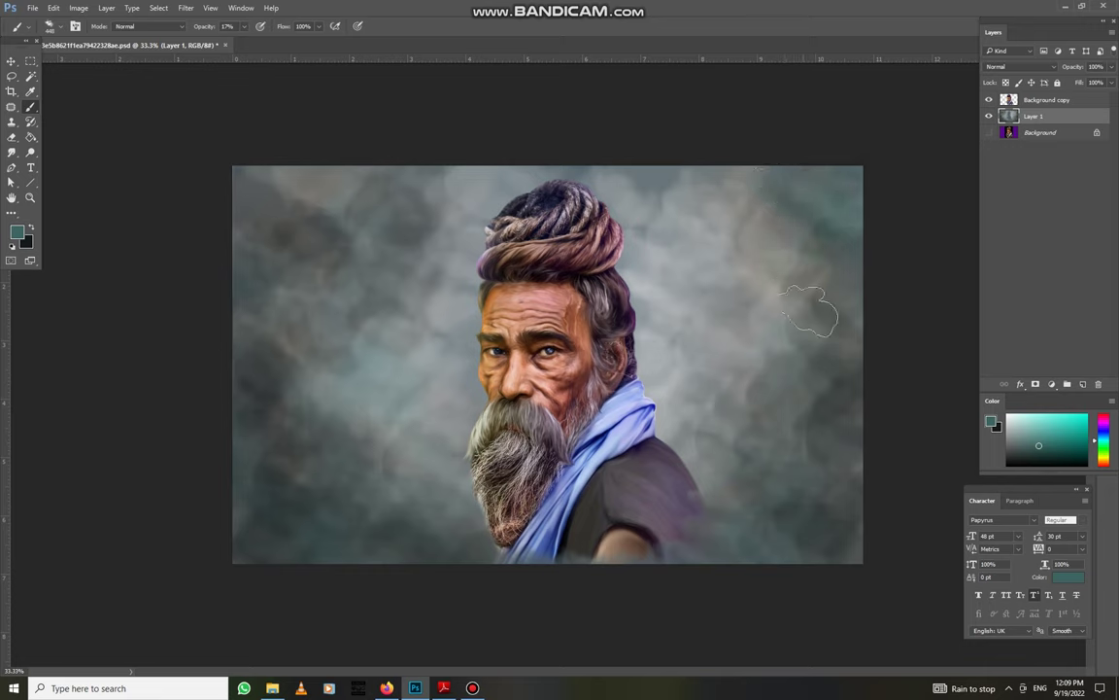
{"action": "left_click_drag", "start_coordinate": [770, 197], "coordinate": [832, 371]}
{"action": "mouse_move", "coordinate": [311, 200]}
{"action": "left_mouse_down"}
{"action": "mouse_move", "coordinate": [251, 195]}
{"action": "mouse_move", "coordinate": [413, 304]}
{"action": "mouse_move", "coordinate": [266, 299]}
{"action": "left_mouse_up"}
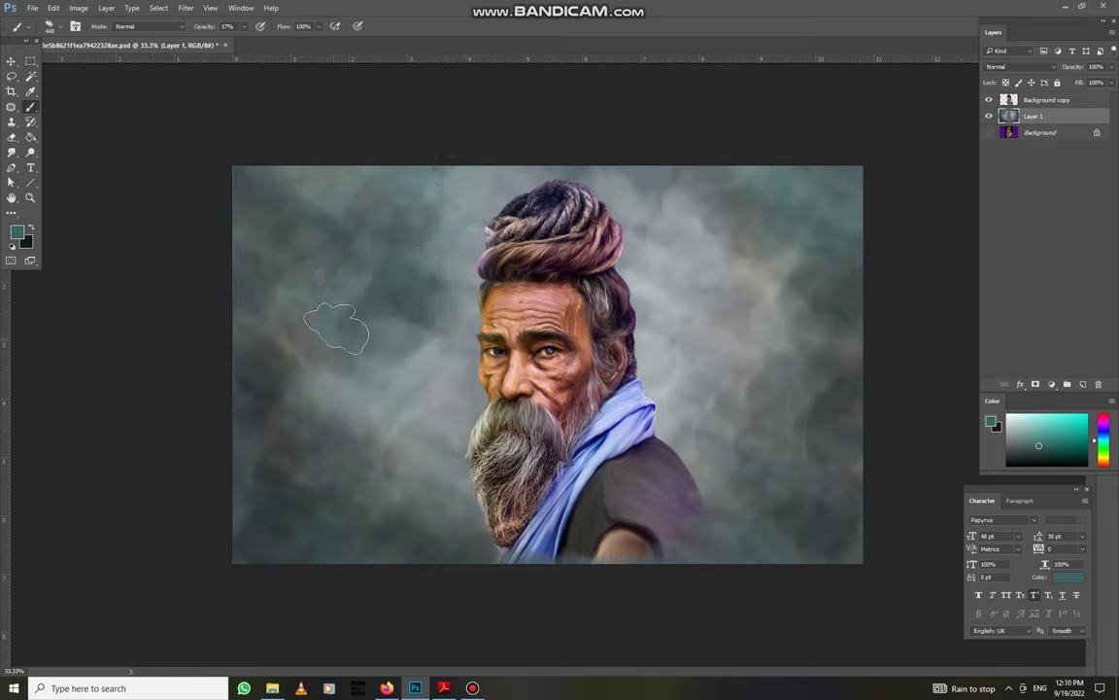
Shift the image's midtones toward cyan with Color Balance
{"action": "key", "text": "ctrl+b"}
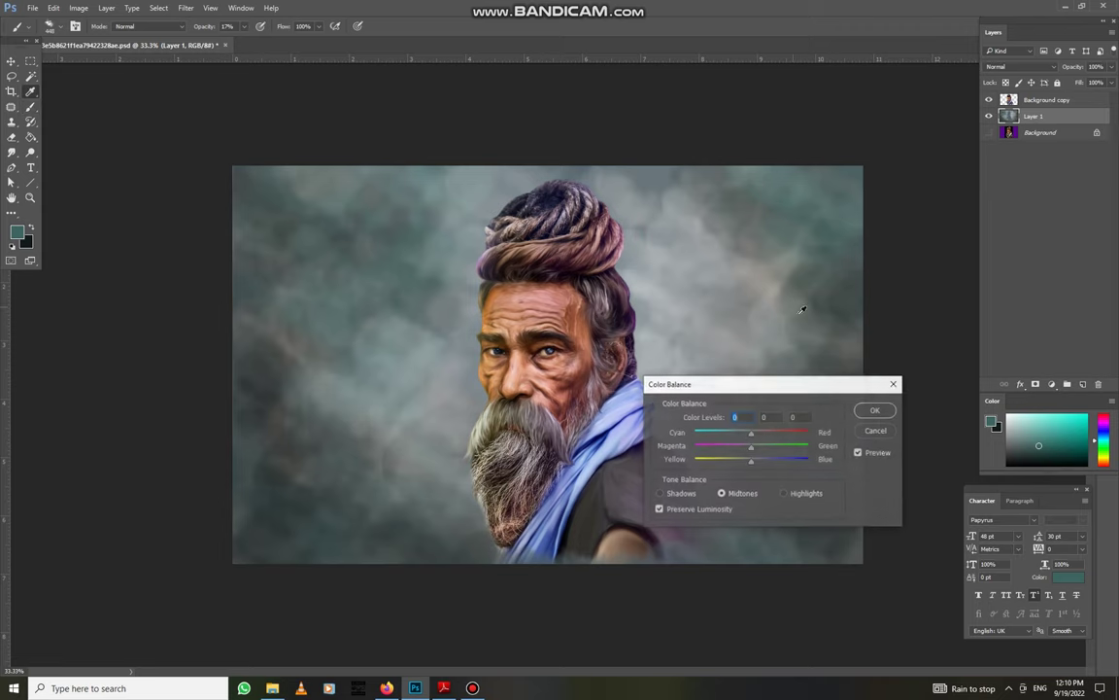
{"action": "left_click_drag", "start_coordinate": [752, 431], "coordinate": [738, 434]}
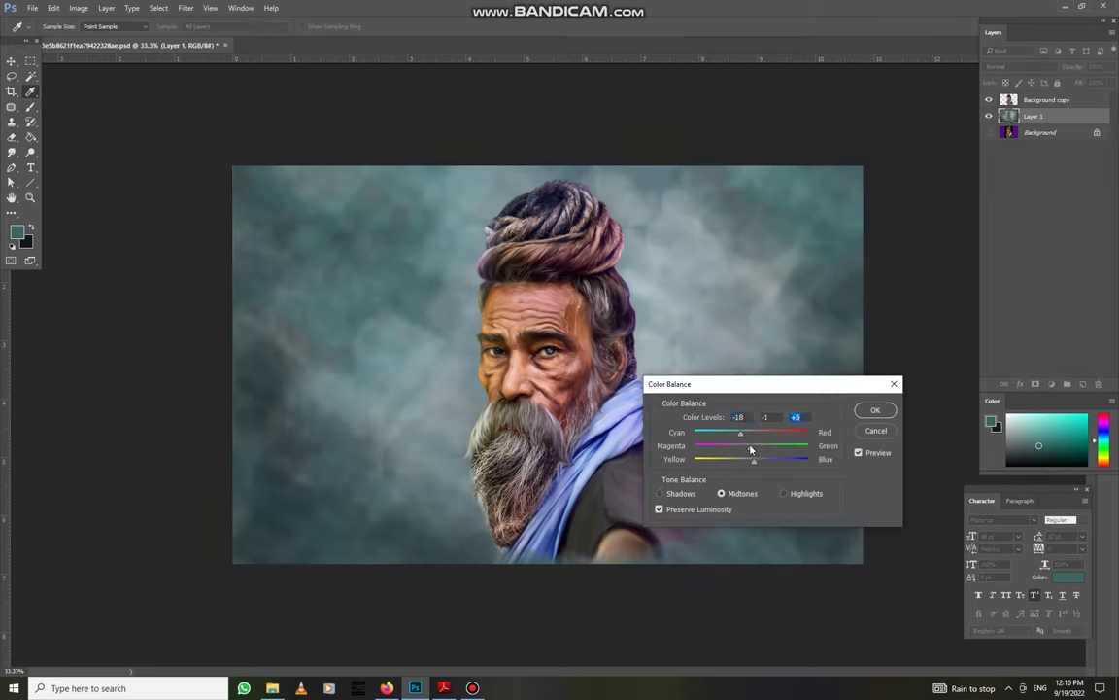
{"action": "key", "text": "Return"}
Set the foreground paint colour to white
{"action": "left_click", "coordinate": [16, 231]}
{"action": "left_click", "coordinate": [709, 305]}
{"action": "key", "text": "Return"}
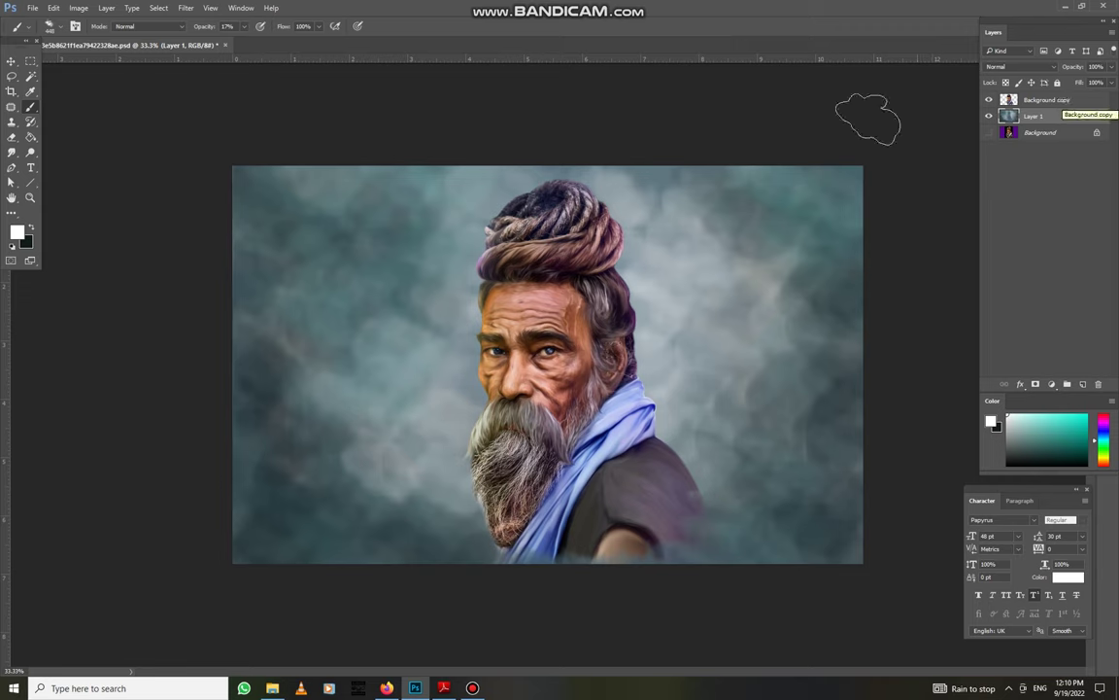
Boost contrast with Levels 25/1.00/244, then add light stray hairs along the head's left edge
{"action": "key", "text": "ctrl+l"}
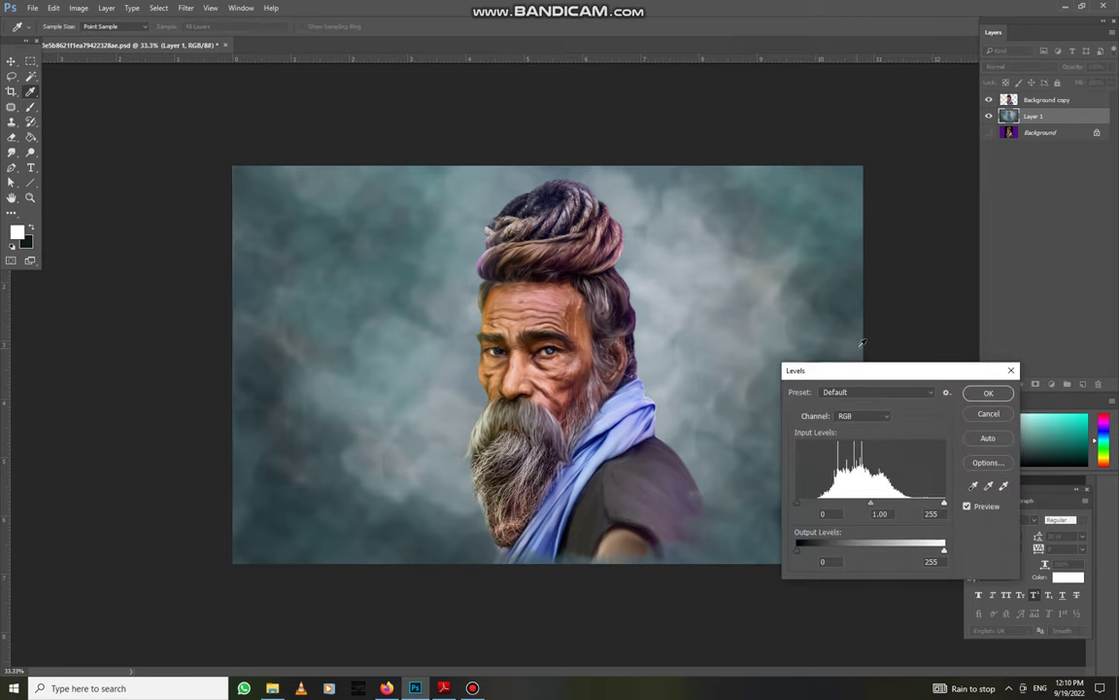
{"action": "type", "text": "25"}
{"action": "key", "text": "Tab"}
{"action": "key", "text": "Tab"}
{"action": "type", "text": "244"}
{"action": "key", "text": "Return"}
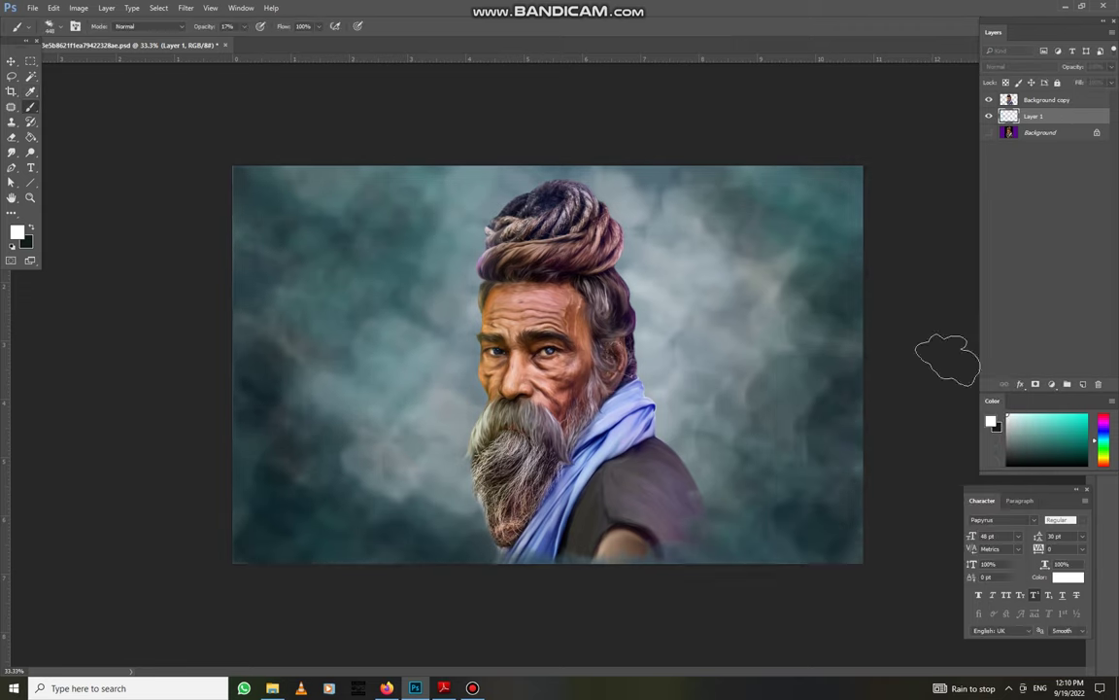
{"action": "key", "text": "v"}
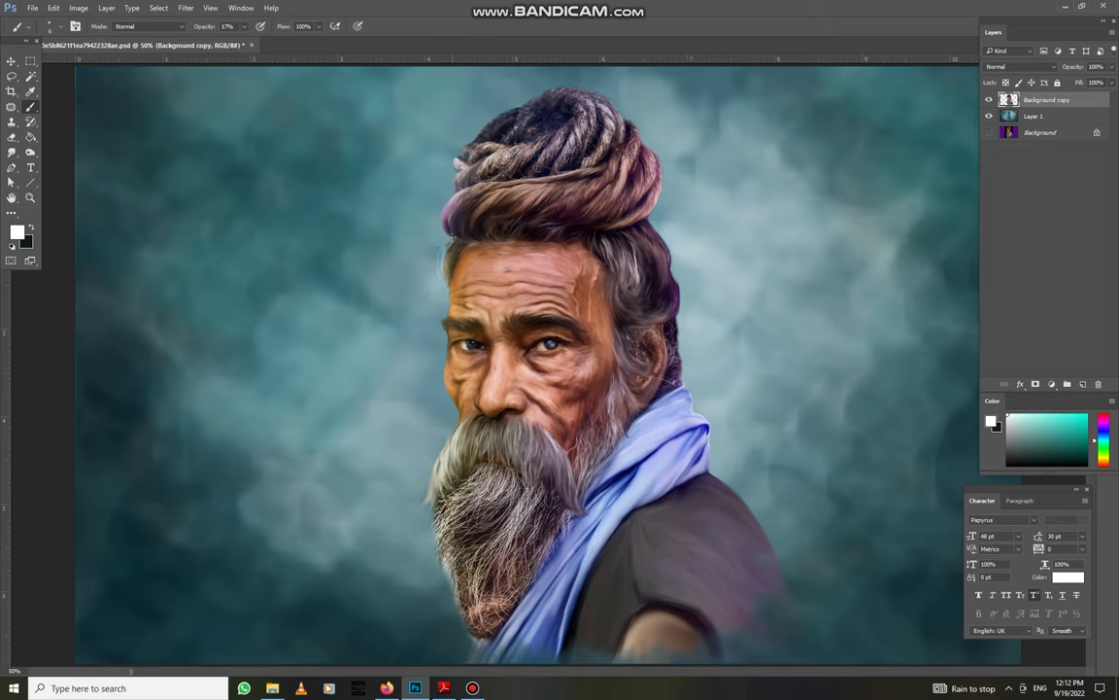
{"action": "left_click_drag", "start_coordinate": [457, 243], "coordinate": [428, 342]}
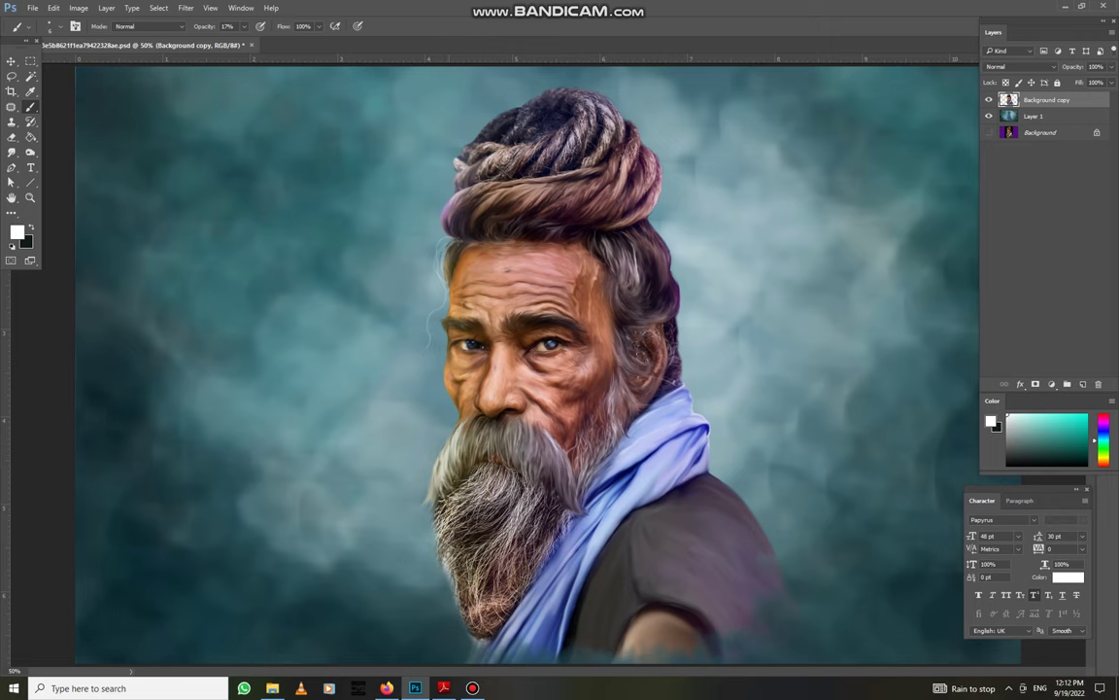
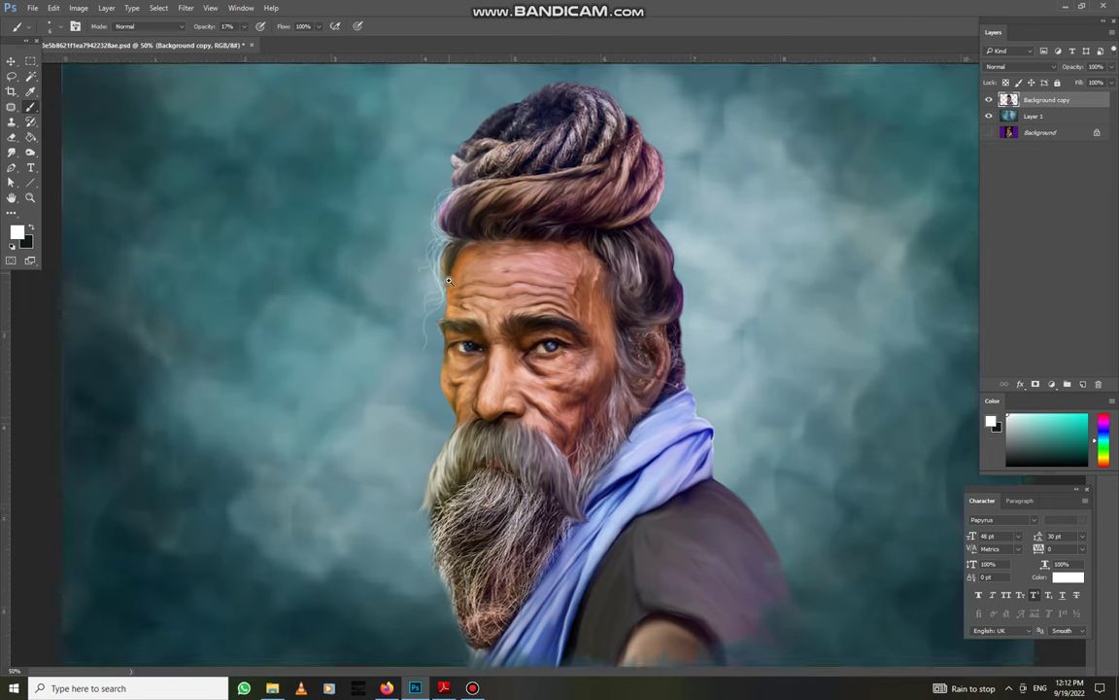
Paint faint light strands at the forehead edge, down the lower-left beard edge and along the left face
{"action": "scroll", "coordinate": [450, 280], "scroll_direction": "up", "scroll_amount": 2}
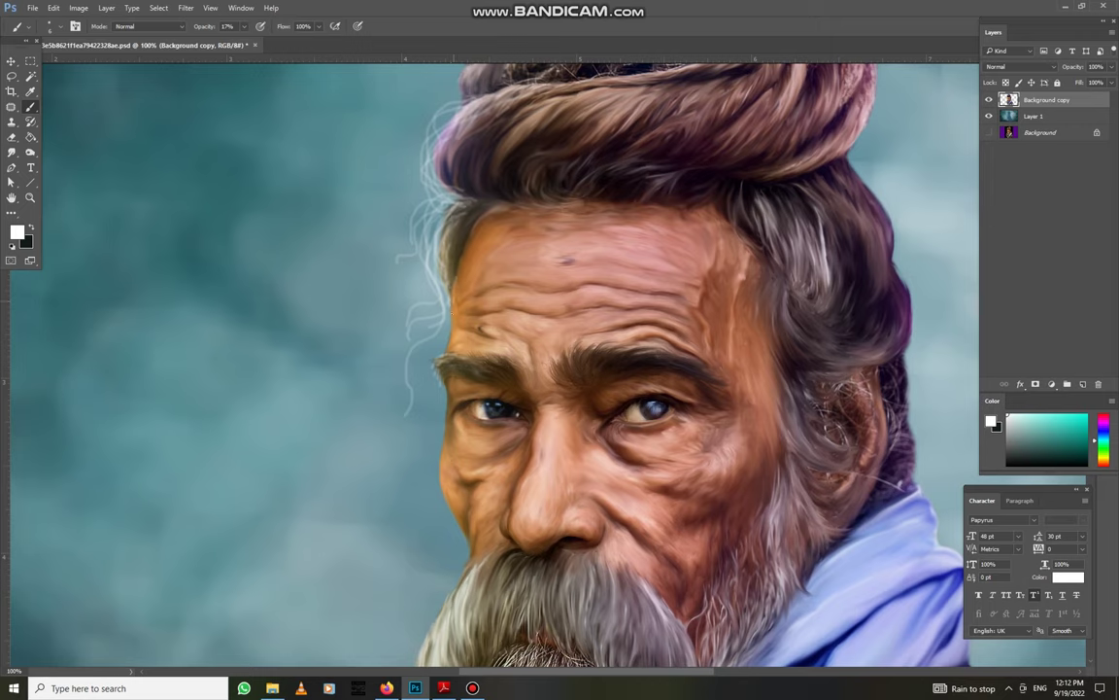
{"action": "left_click_drag", "start_coordinate": [408, 251], "coordinate": [408, 271]}
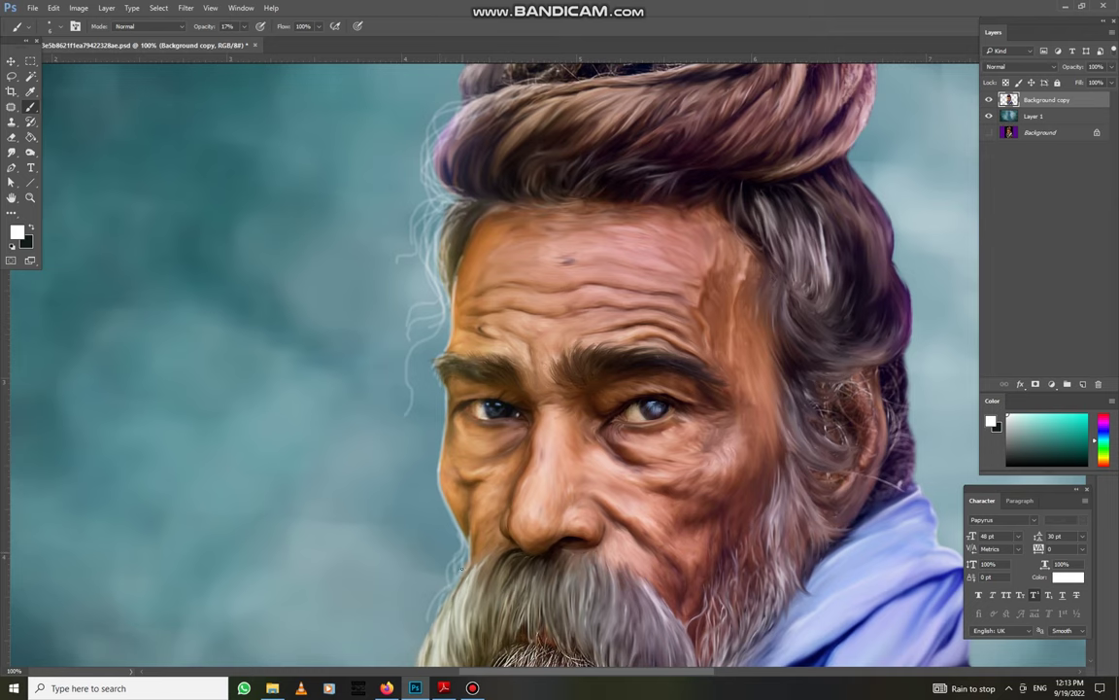
{"action": "left_click_drag", "start_coordinate": [470, 480], "coordinate": [456, 352]}
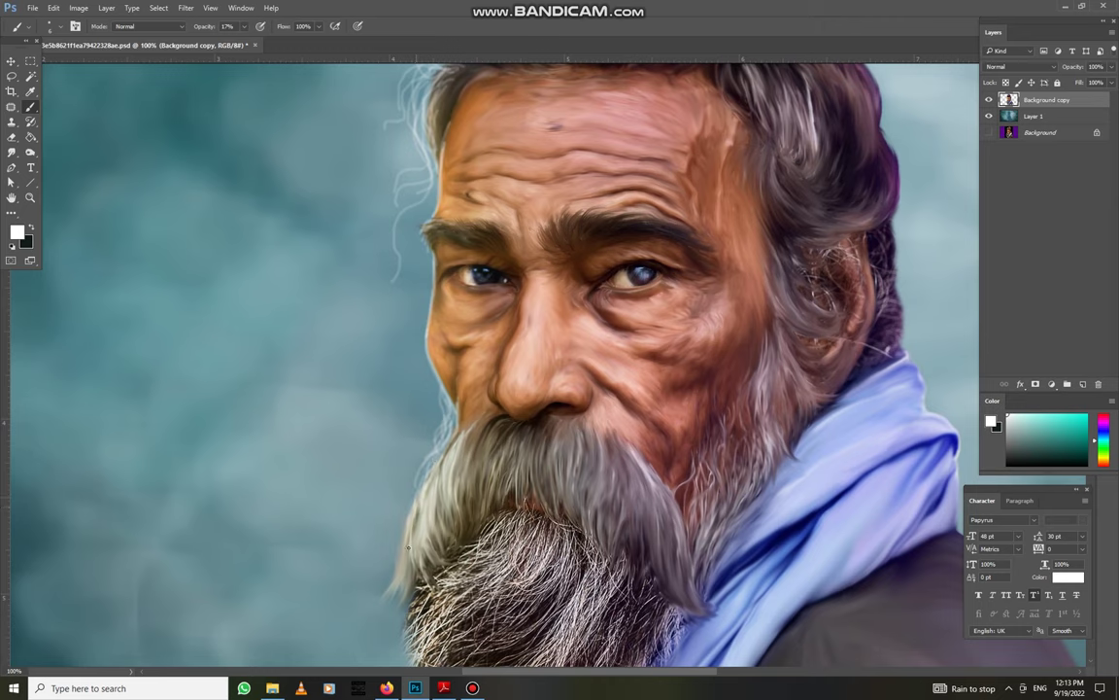
{"action": "mouse_move", "coordinate": [407, 545]}
{"action": "left_mouse_down"}
{"action": "mouse_move", "coordinate": [401, 577]}
{"action": "mouse_move", "coordinate": [364, 605]}
{"action": "left_mouse_up"}
{"action": "left_click_drag", "start_coordinate": [406, 546], "coordinate": [384, 595]}
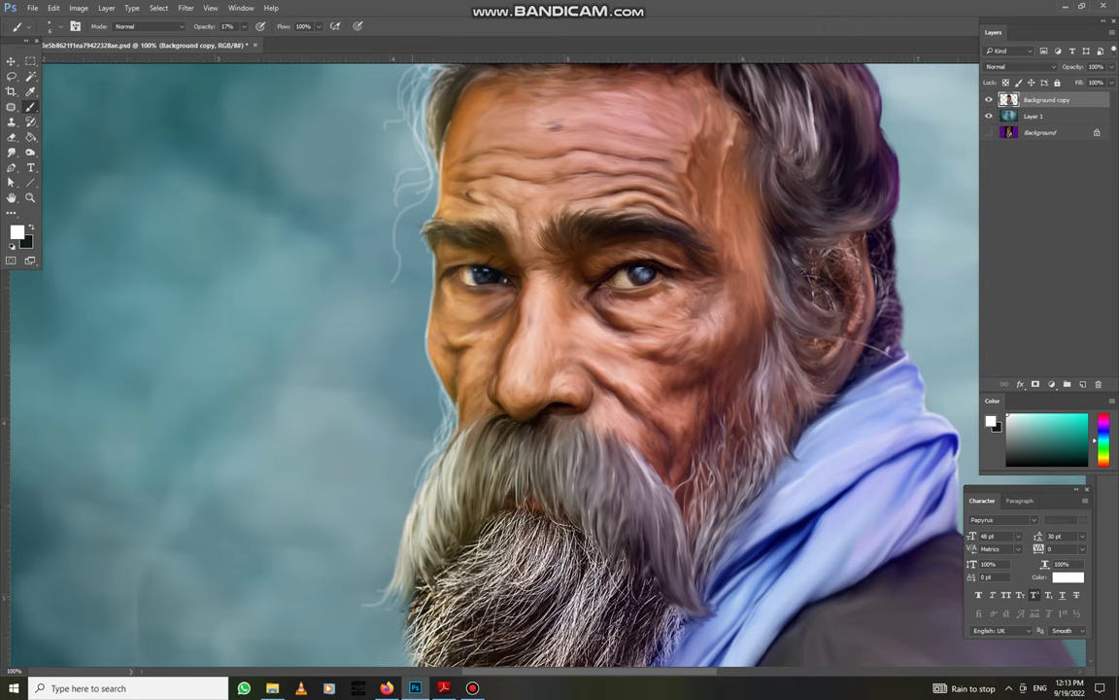
{"action": "left_click_drag", "start_coordinate": [405, 574], "coordinate": [398, 612]}
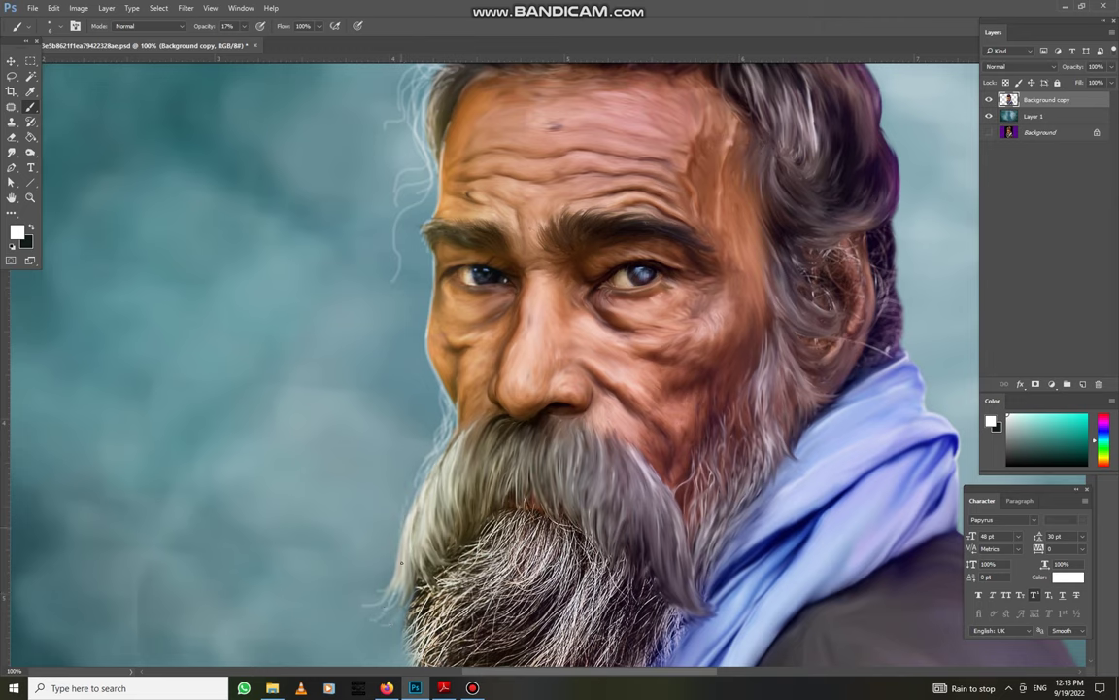
{"action": "left_click_drag", "start_coordinate": [402, 563], "coordinate": [389, 595]}
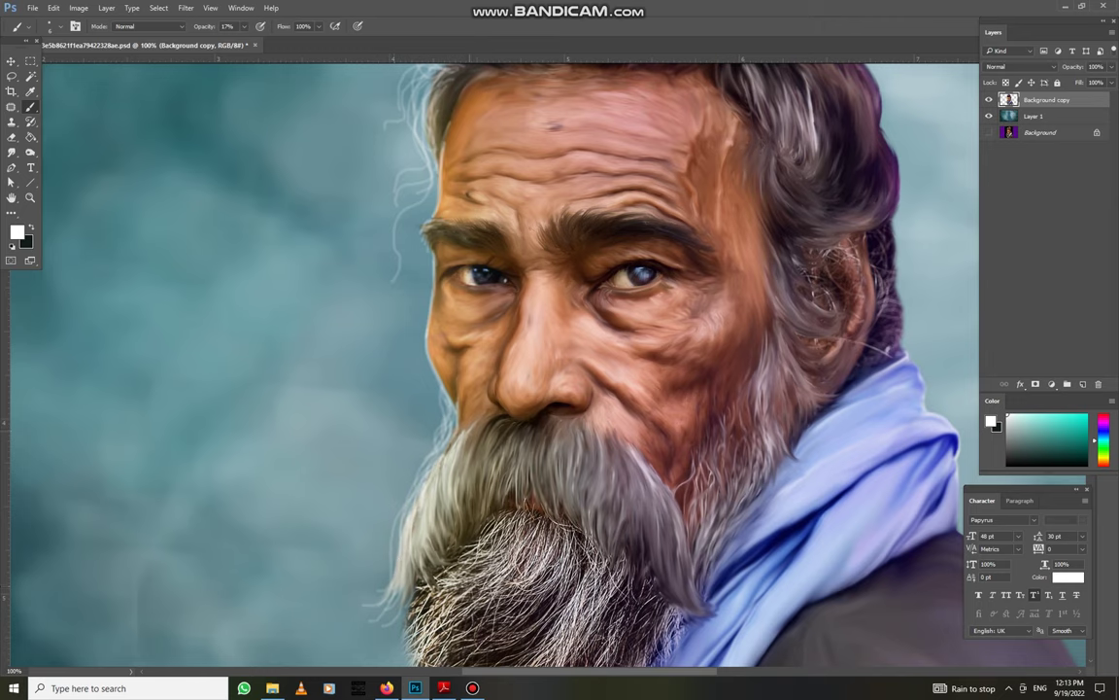
{"action": "left_click_drag", "start_coordinate": [434, 377], "coordinate": [417, 467]}
{"action": "left_click_drag", "start_coordinate": [444, 379], "coordinate": [433, 398]}
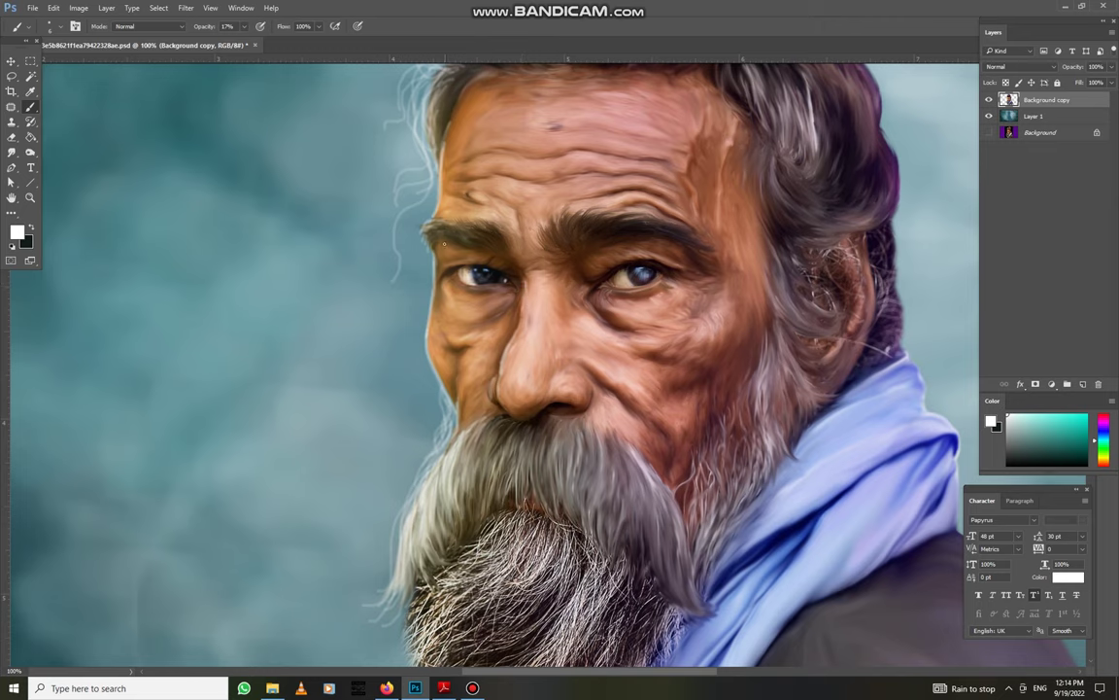
{"action": "right_click", "coordinate": [436, 231]}
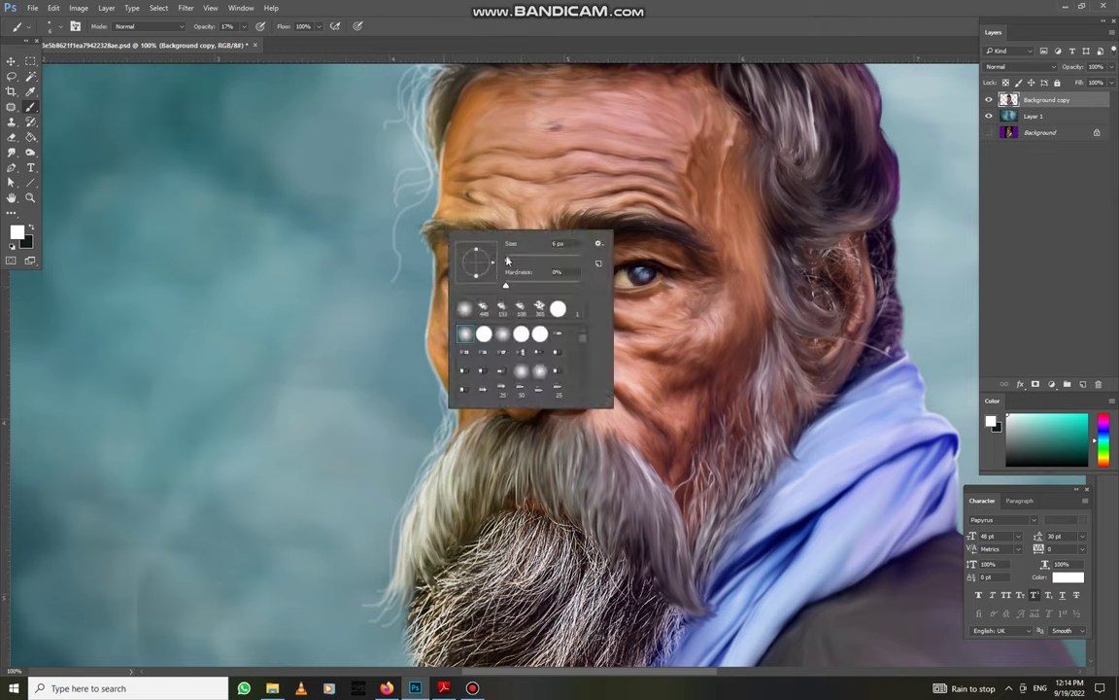
{"action": "key", "text": "Escape"}
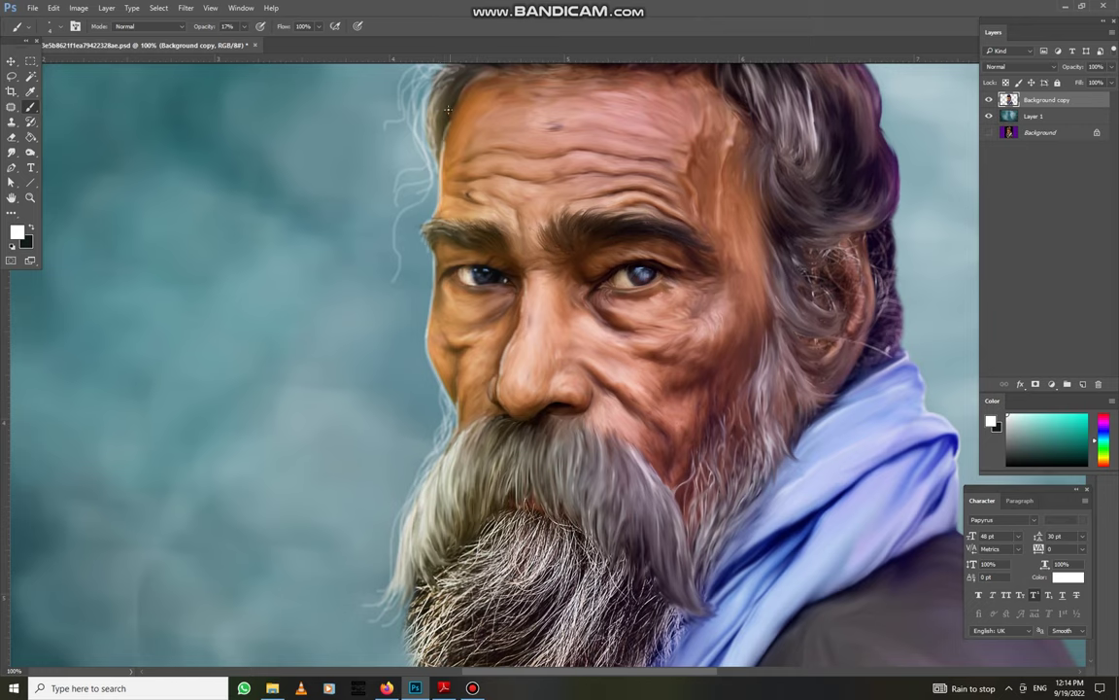
{"action": "mouse_move", "coordinate": [473, 182]}
{"action": "left_mouse_down"}
{"action": "mouse_move", "coordinate": [429, 373]}
{"action": "mouse_move", "coordinate": [435, 500]}
{"action": "left_mouse_up"}
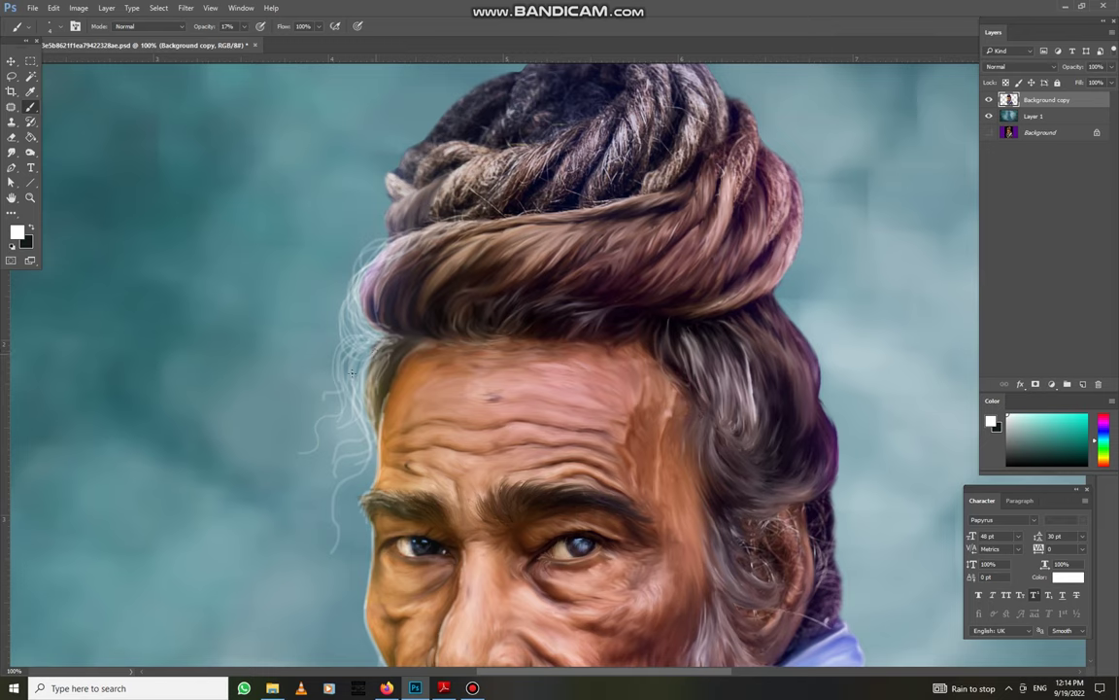
Paint a faint hair strand beside the face, then bring the beard and scarf into view
{"action": "scroll", "coordinate": [347, 316], "scroll_direction": "down", "scroll_amount": 2}
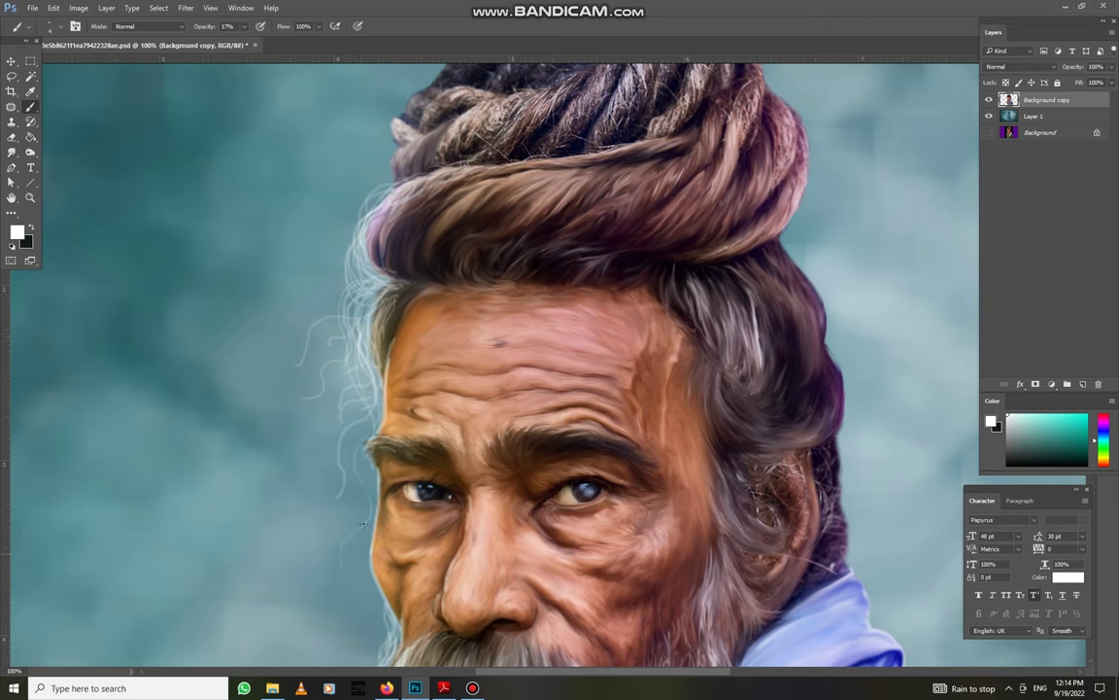
{"action": "left_click_drag", "start_coordinate": [361, 509], "coordinate": [333, 519]}
{"action": "scroll", "coordinate": [307, 259], "scroll_direction": "up", "scroll_amount": 2}
{"action": "scroll", "coordinate": [307, 258], "scroll_direction": "right", "scroll_amount": 1}
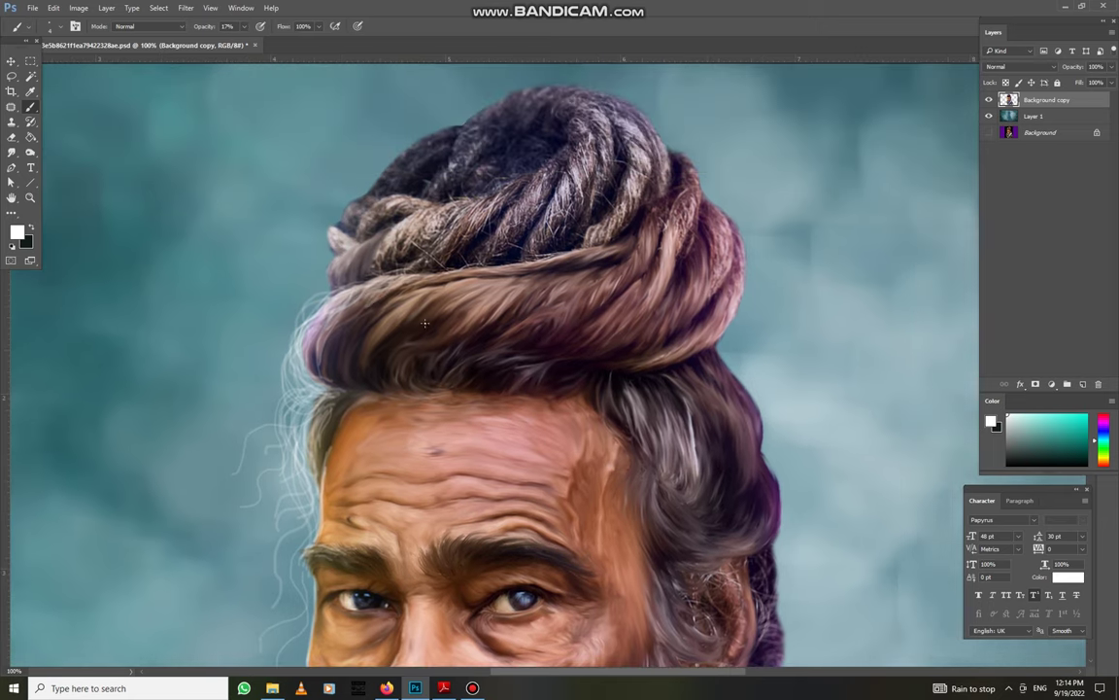
{"action": "scroll", "coordinate": [434, 348], "scroll_direction": "down", "scroll_amount": 1}
{"action": "left_click_drag", "start_coordinate": [464, 367], "coordinate": [459, 236]}
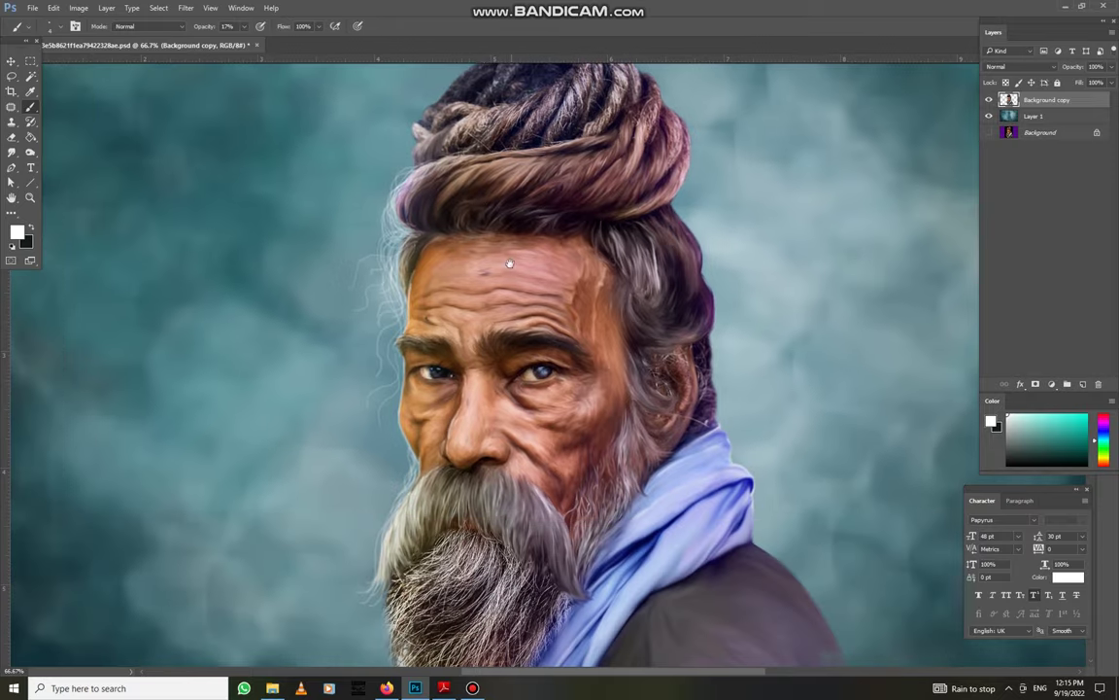
{"action": "left_click_drag", "start_coordinate": [429, 418], "coordinate": [428, 340]}
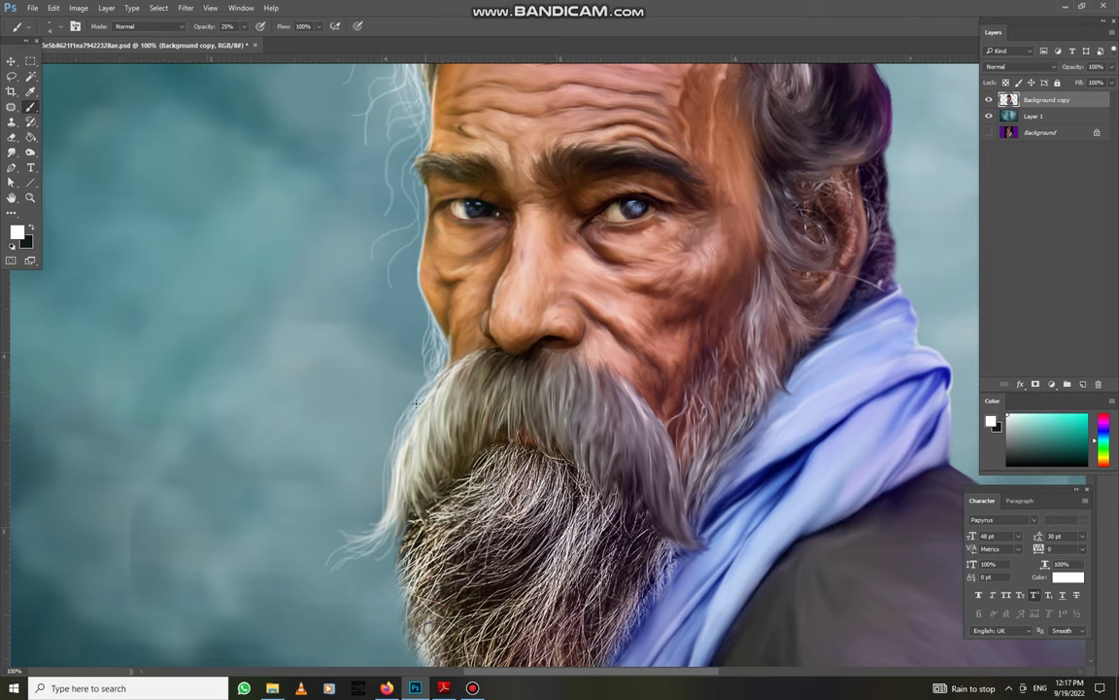
Recentre on the face and paint light hair strokes down the middle of the beard
{"action": "scroll", "coordinate": [474, 300], "scroll_direction": "up", "scroll_amount": 1}
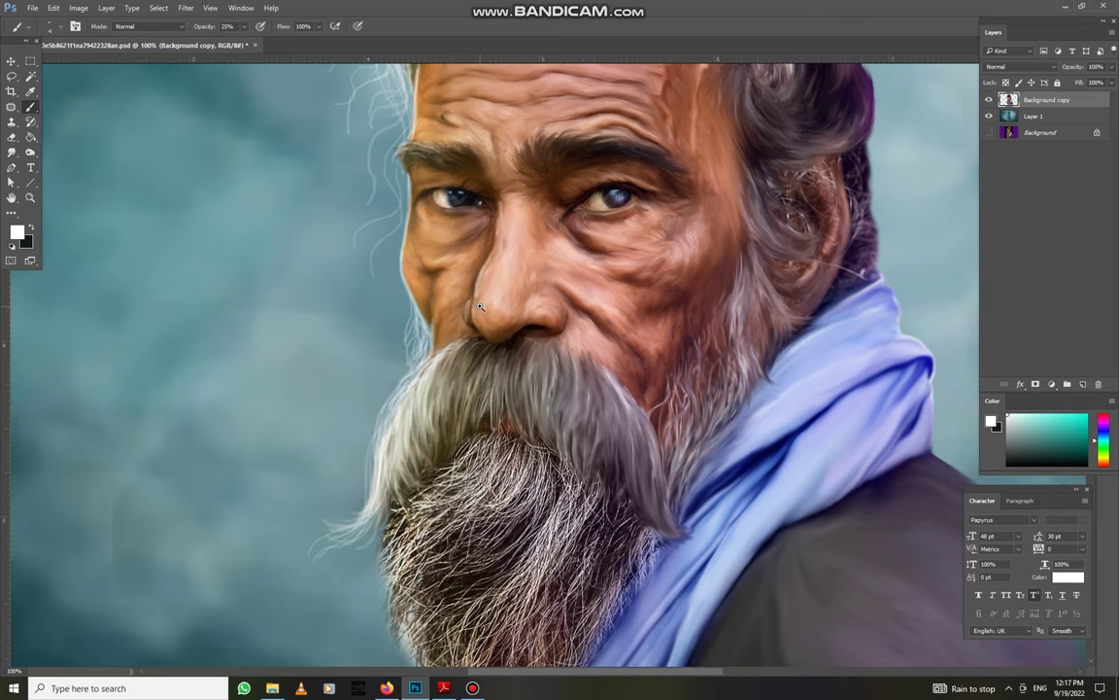
{"action": "scroll", "coordinate": [474, 300], "scroll_direction": "up", "scroll_amount": 1}
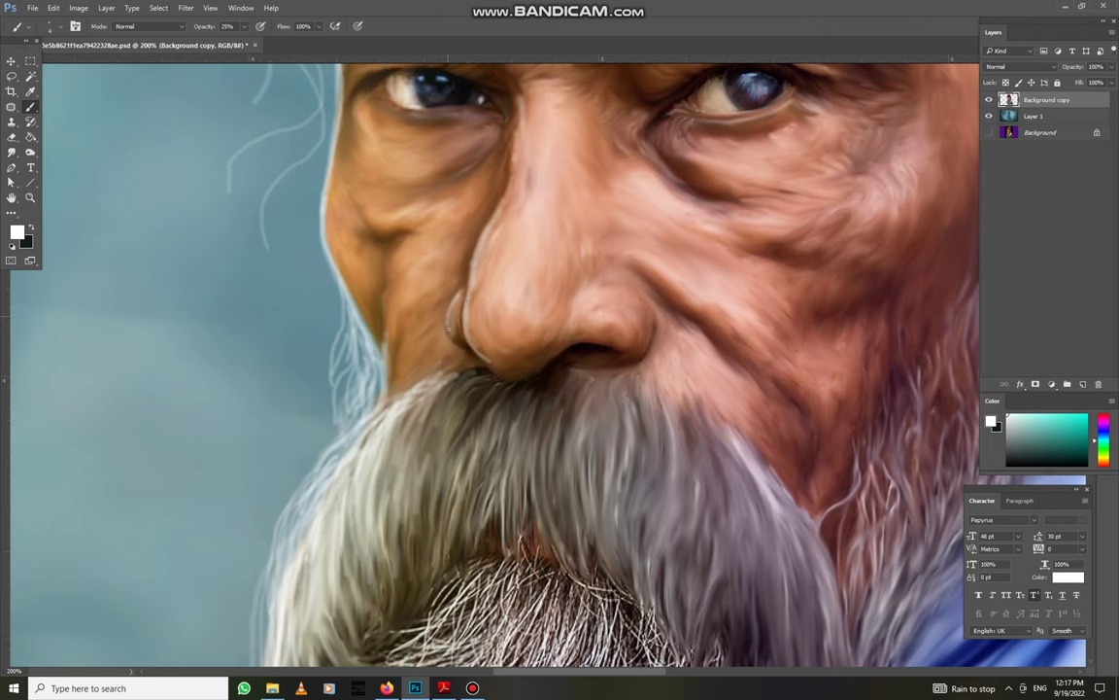
{"action": "scroll", "coordinate": [432, 317], "scroll_direction": "down", "scroll_amount": 3}
{"action": "scroll", "coordinate": [494, 353], "scroll_direction": "up", "scroll_amount": 1}
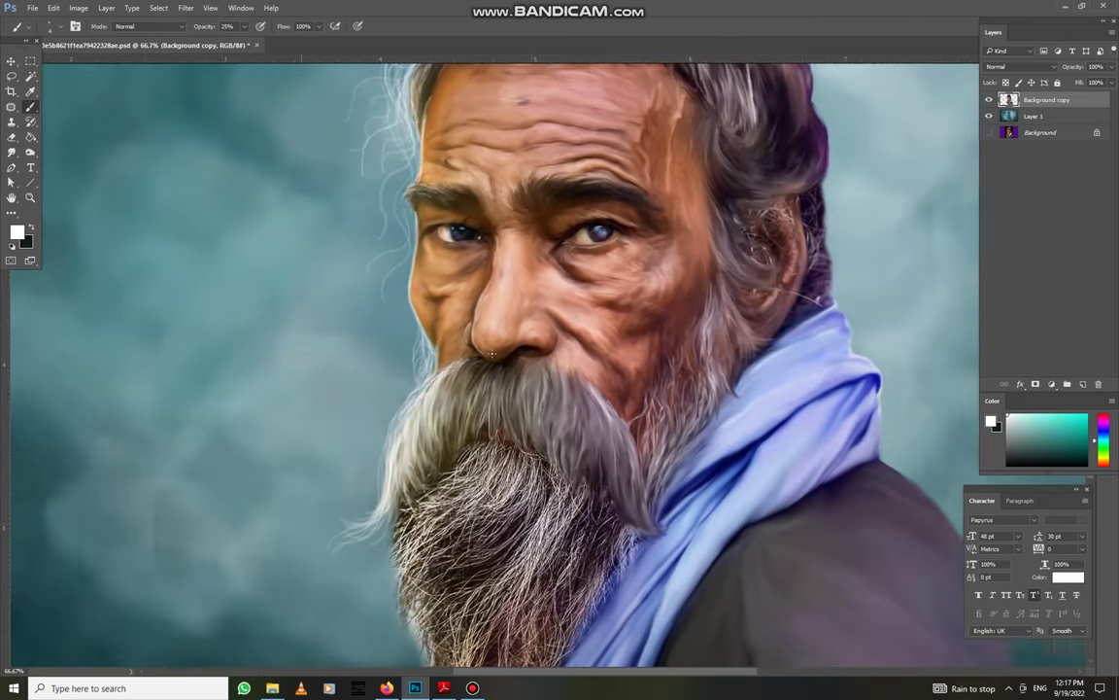
{"action": "scroll", "coordinate": [491, 354], "scroll_direction": "up", "scroll_amount": 1}
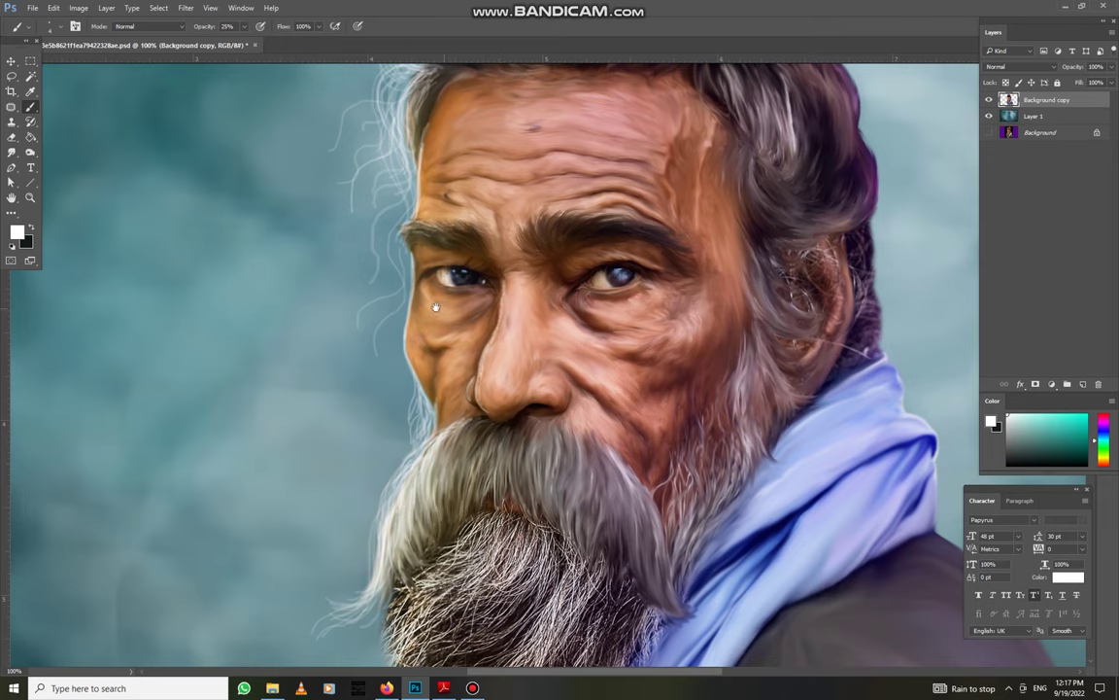
{"action": "left_click_drag", "start_coordinate": [476, 396], "coordinate": [610, 324]}
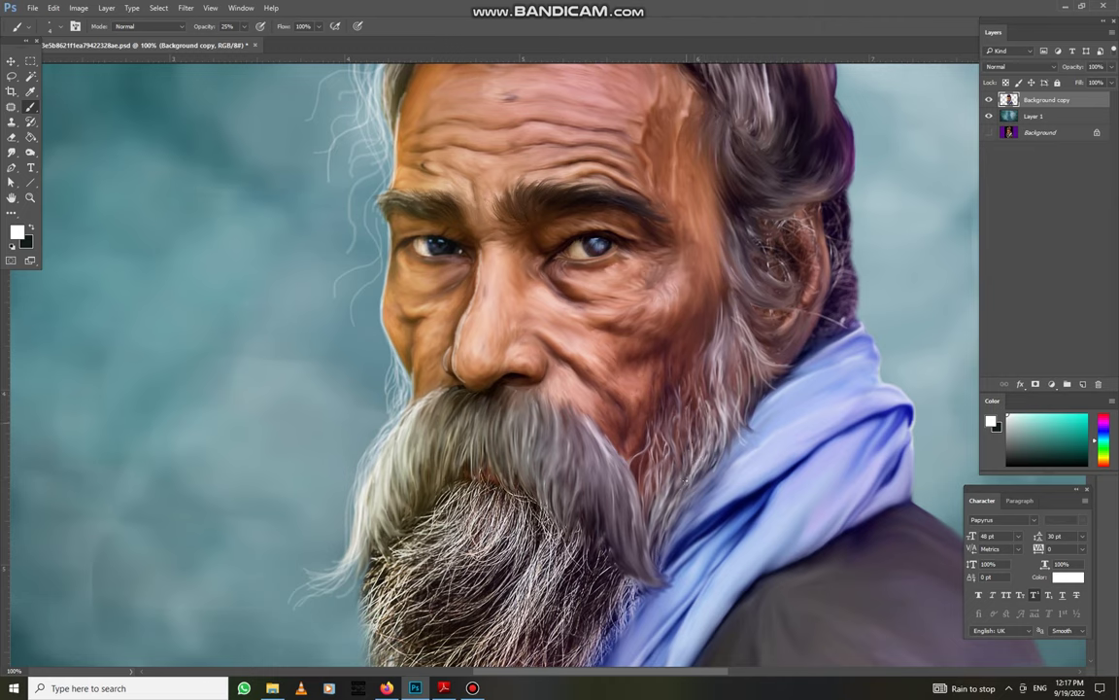
{"action": "left_click_drag", "start_coordinate": [610, 368], "coordinate": [597, 471]}
{"action": "mouse_move", "coordinate": [605, 399]}
{"action": "left_mouse_down"}
{"action": "mouse_move", "coordinate": [585, 495]}
{"action": "mouse_move", "coordinate": [587, 455]}
{"action": "mouse_move", "coordinate": [580, 485]}
{"action": "left_mouse_up"}
{"action": "left_click_drag", "start_coordinate": [556, 407], "coordinate": [587, 485]}
{"action": "mouse_move", "coordinate": [553, 399]}
{"action": "left_mouse_down"}
{"action": "mouse_move", "coordinate": [581, 473]}
{"action": "mouse_move", "coordinate": [612, 496]}
{"action": "left_mouse_up"}
Undo a stray stroke and repaint light strands from the moustache down into the beard
{"action": "key", "text": "ctrl+z"}
{"action": "mouse_move", "coordinate": [563, 424]}
{"action": "left_mouse_down"}
{"action": "mouse_move", "coordinate": [584, 514]}
{"action": "mouse_move", "coordinate": [616, 521]}
{"action": "mouse_move", "coordinate": [571, 461]}
{"action": "mouse_move", "coordinate": [620, 511]}
{"action": "left_mouse_up"}
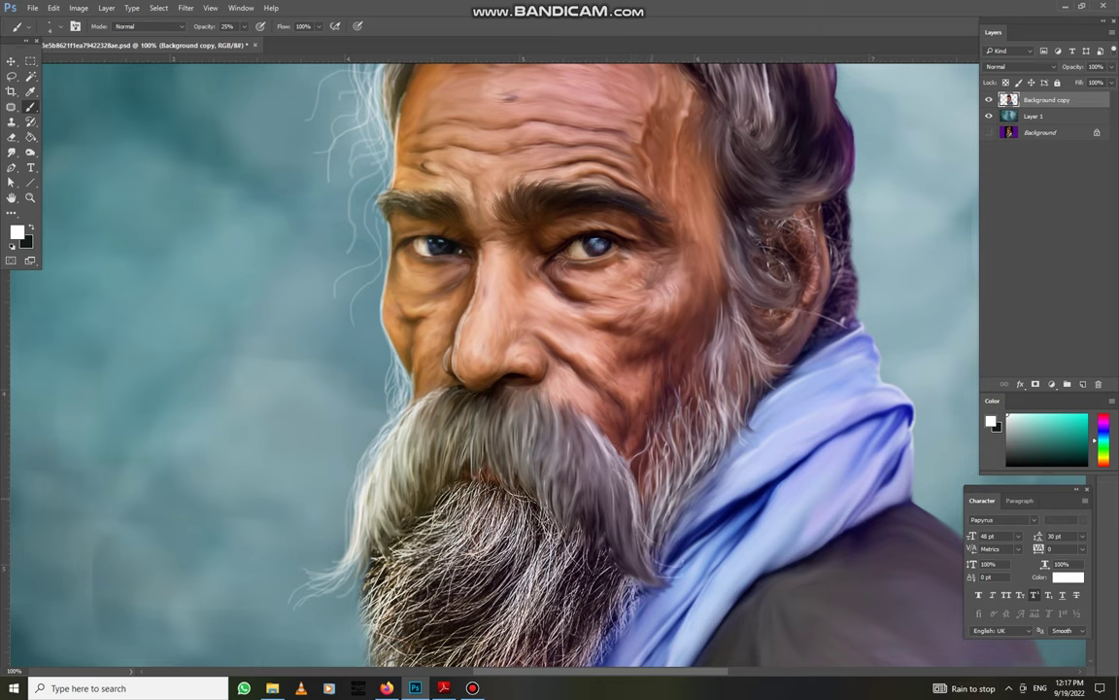
{"action": "left_click_drag", "start_coordinate": [553, 421], "coordinate": [582, 511]}
{"action": "mouse_move", "coordinate": [551, 409]}
{"action": "left_mouse_down"}
{"action": "mouse_move", "coordinate": [574, 485]}
{"action": "mouse_move", "coordinate": [600, 504]}
{"action": "left_mouse_up"}
{"action": "left_click_drag", "start_coordinate": [517, 367], "coordinate": [560, 457]}
{"action": "left_click_drag", "start_coordinate": [518, 371], "coordinate": [549, 459]}
{"action": "left_click_drag", "start_coordinate": [518, 376], "coordinate": [539, 462]}
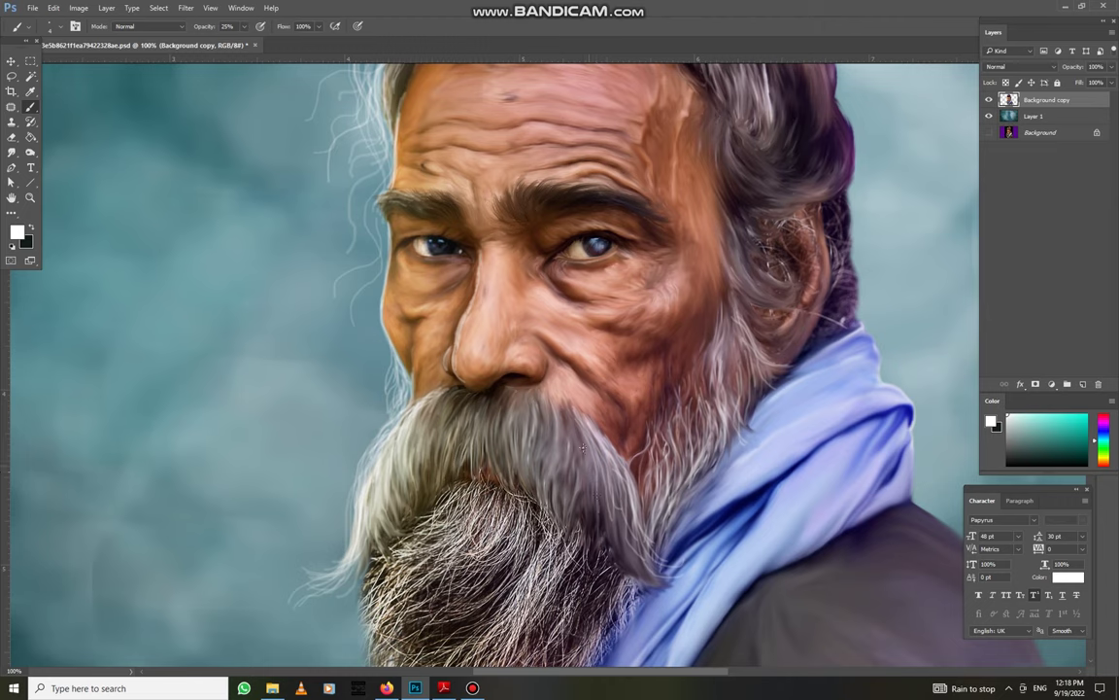
{"action": "mouse_move", "coordinate": [518, 370]}
{"action": "left_mouse_down"}
{"action": "mouse_move", "coordinate": [538, 458]}
{"action": "mouse_move", "coordinate": [579, 423]}
{"action": "mouse_move", "coordinate": [574, 438]}
{"action": "left_mouse_up"}
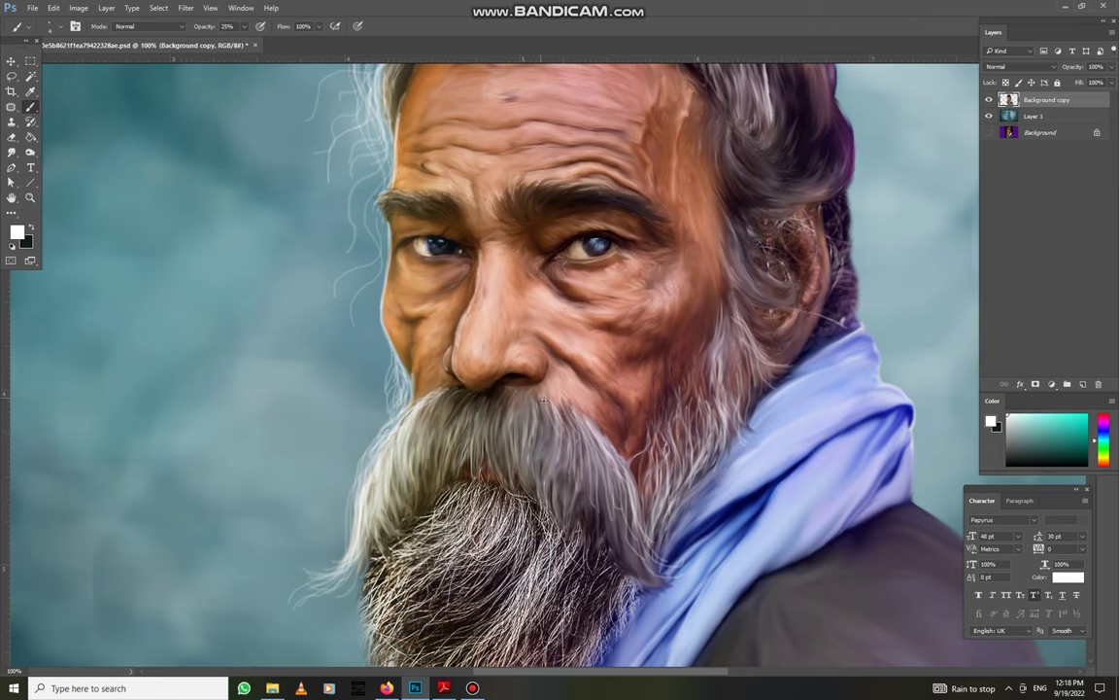
Add light strands along the beard's right edge
{"action": "mouse_move", "coordinate": [644, 508]}
{"action": "left_mouse_down"}
{"action": "mouse_move", "coordinate": [601, 475]}
{"action": "mouse_move", "coordinate": [633, 520]}
{"action": "left_mouse_up"}
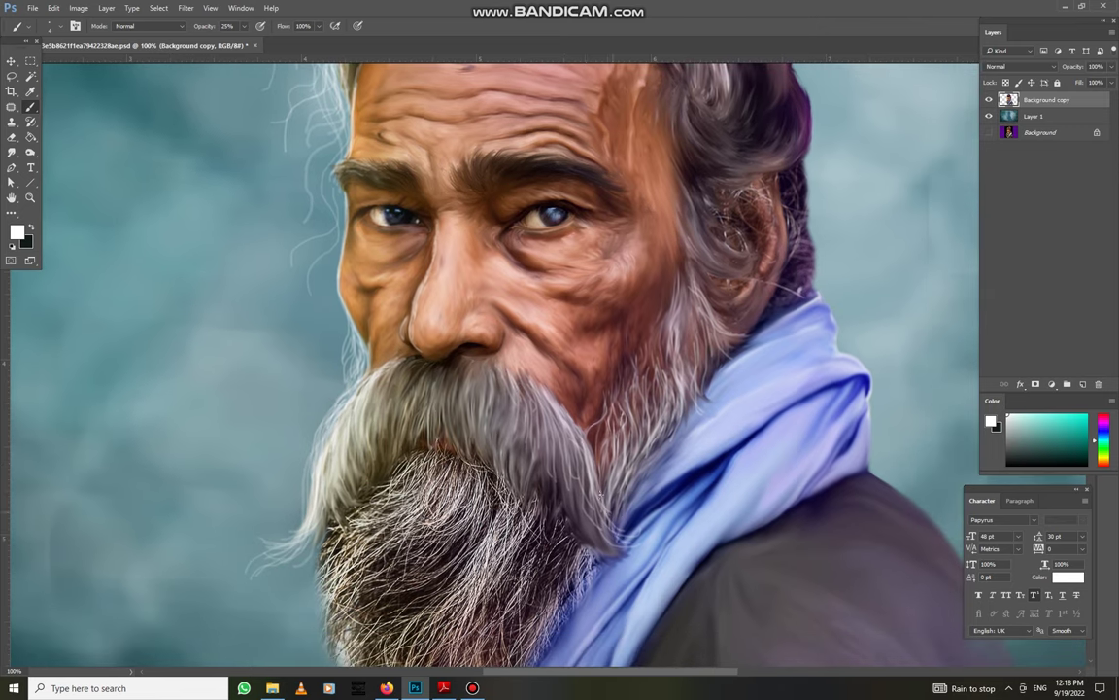
{"action": "mouse_move", "coordinate": [577, 486]}
{"action": "left_mouse_down"}
{"action": "mouse_move", "coordinate": [541, 454]}
{"action": "mouse_move", "coordinate": [540, 462]}
{"action": "mouse_move", "coordinate": [535, 434]}
{"action": "left_mouse_up"}
{"action": "mouse_move", "coordinate": [574, 490]}
{"action": "left_mouse_down"}
{"action": "mouse_move", "coordinate": [545, 475]}
{"action": "mouse_move", "coordinate": [522, 408]}
{"action": "mouse_move", "coordinate": [533, 467]}
{"action": "mouse_move", "coordinate": [533, 441]}
{"action": "left_mouse_up"}
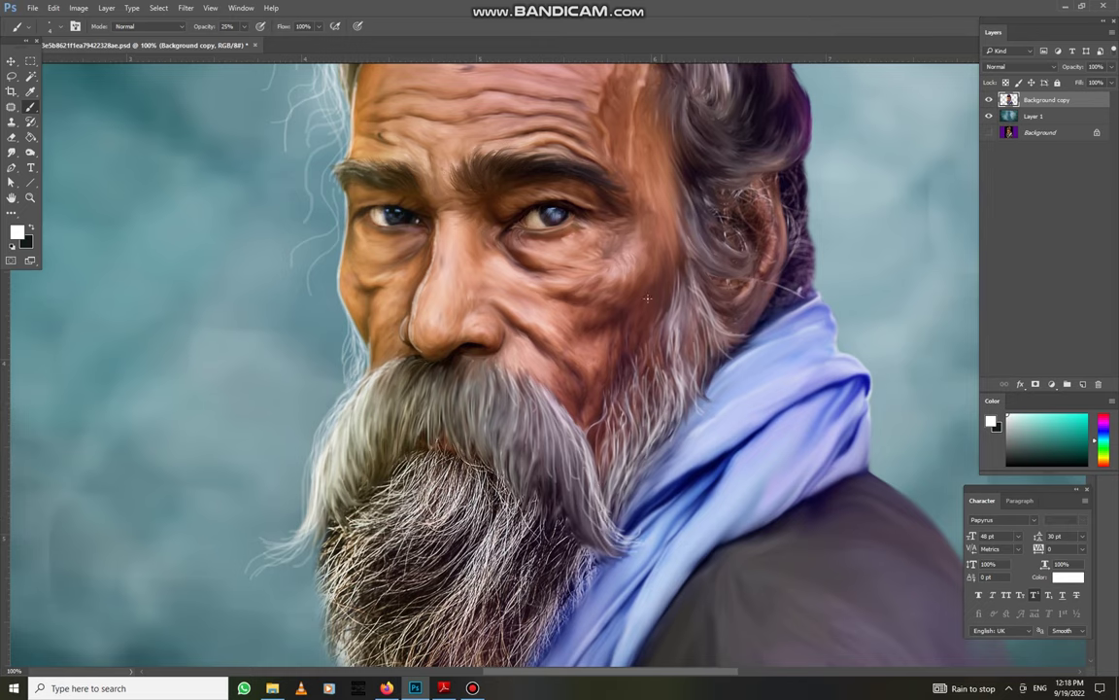
{"action": "left_click_drag", "start_coordinate": [688, 268], "coordinate": [590, 308]}
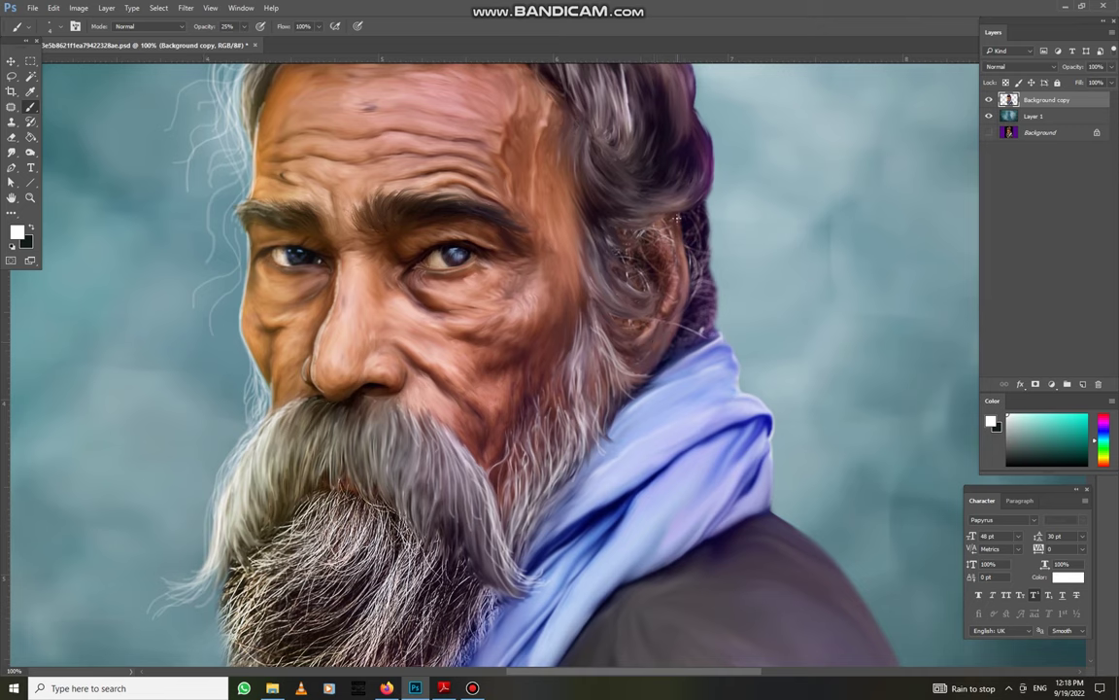
Set the foreground colour to a light dusty pink (#B5575A)
{"action": "left_click", "coordinate": [16, 231]}
{"action": "left_click", "coordinate": [622, 233]}
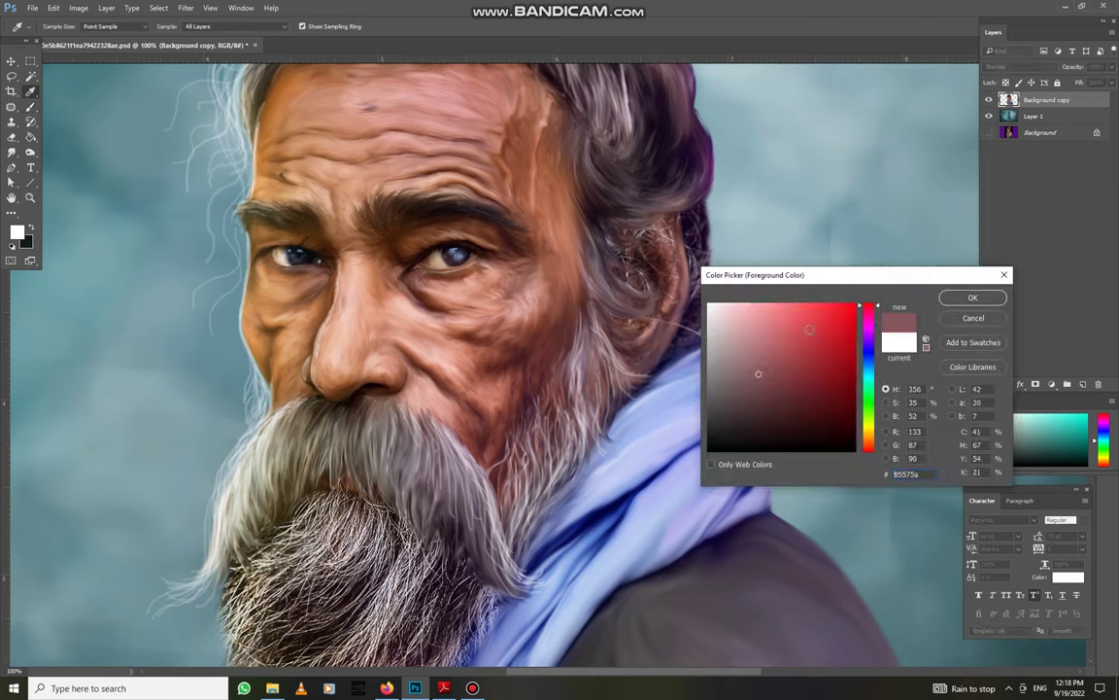
{"action": "left_click", "coordinate": [745, 329]}
{"action": "key", "text": "Return"}
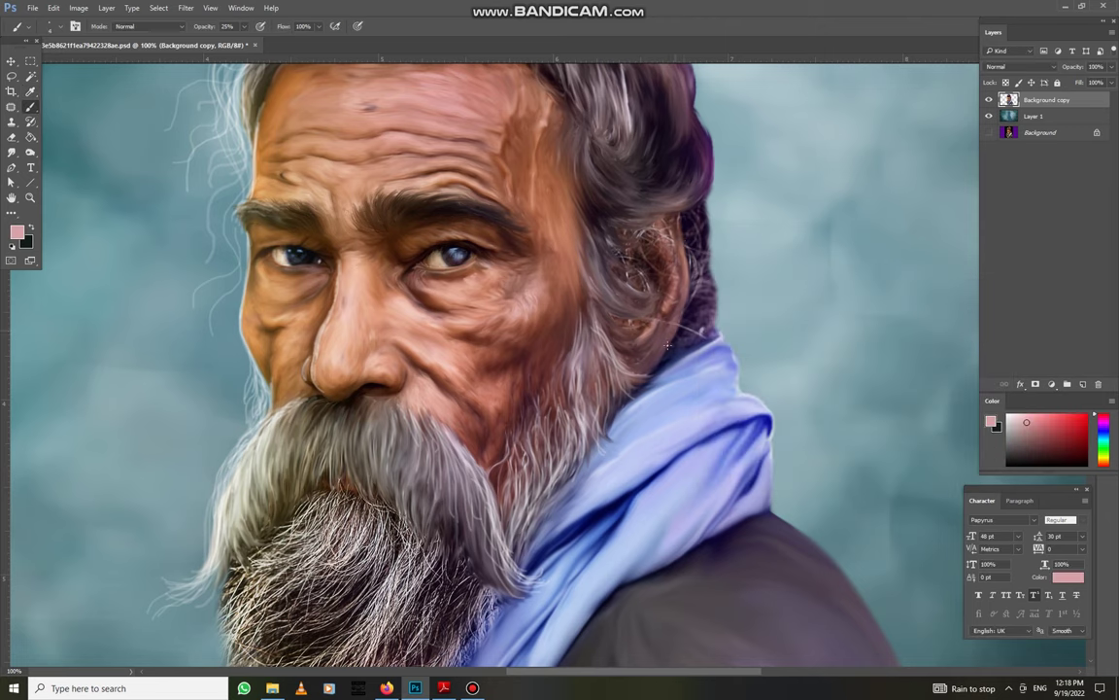
Check the brush size and paint faint light strands beside the ear
{"action": "right_click", "coordinate": [680, 282]}
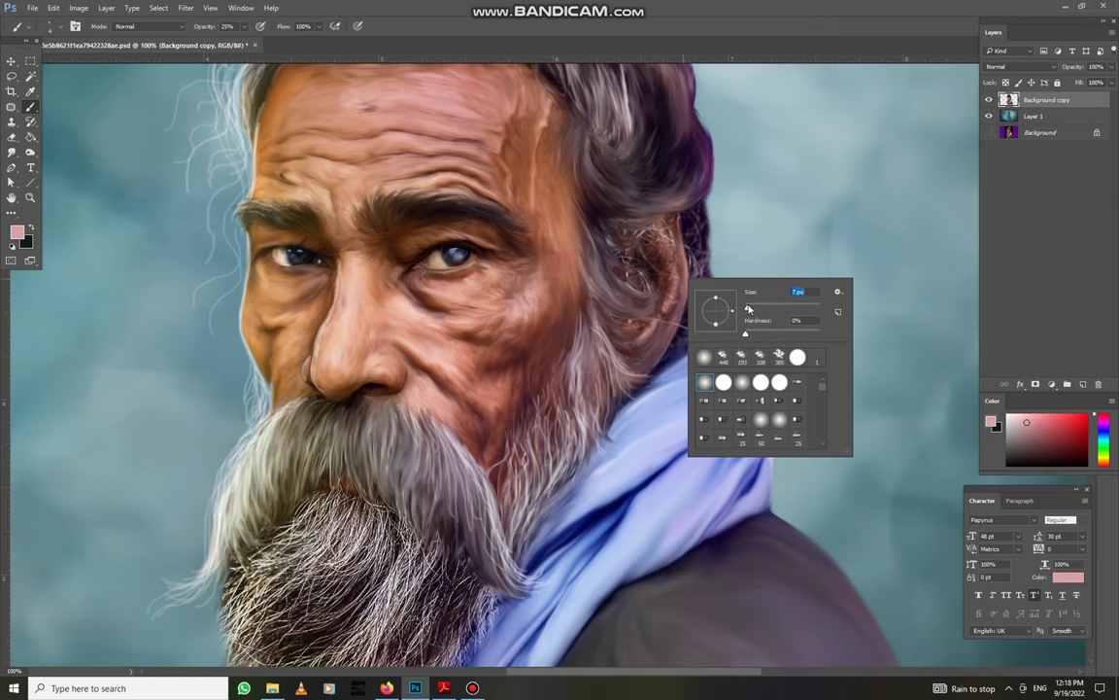
{"action": "key", "text": "Return"}
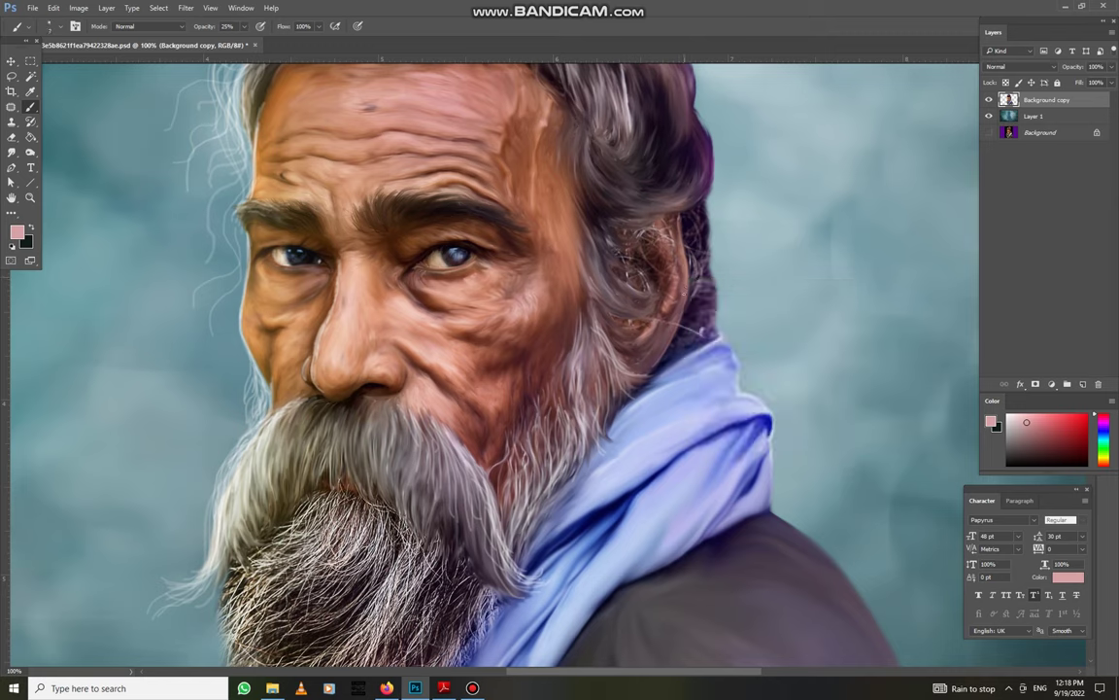
{"action": "mouse_move", "coordinate": [607, 224]}
{"action": "left_mouse_down"}
{"action": "mouse_move", "coordinate": [610, 288]}
{"action": "mouse_move", "coordinate": [617, 278]}
{"action": "left_mouse_up"}
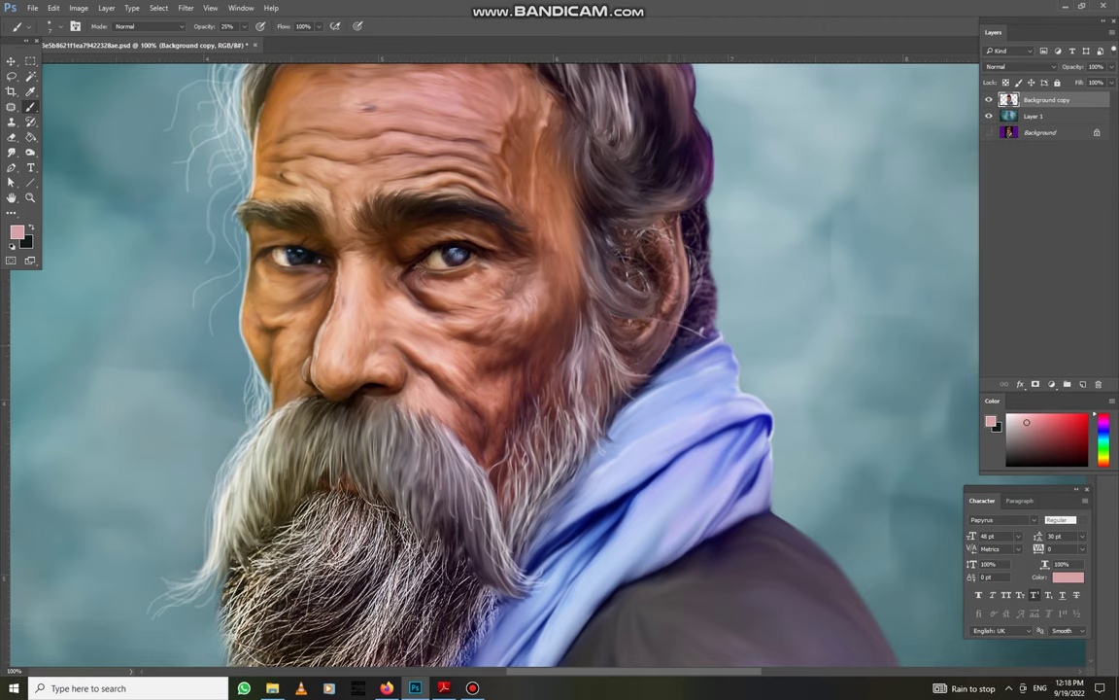
Zoom out and paint faint light strands on the left side of the head
{"action": "key", "text": "ctrl+minus"}
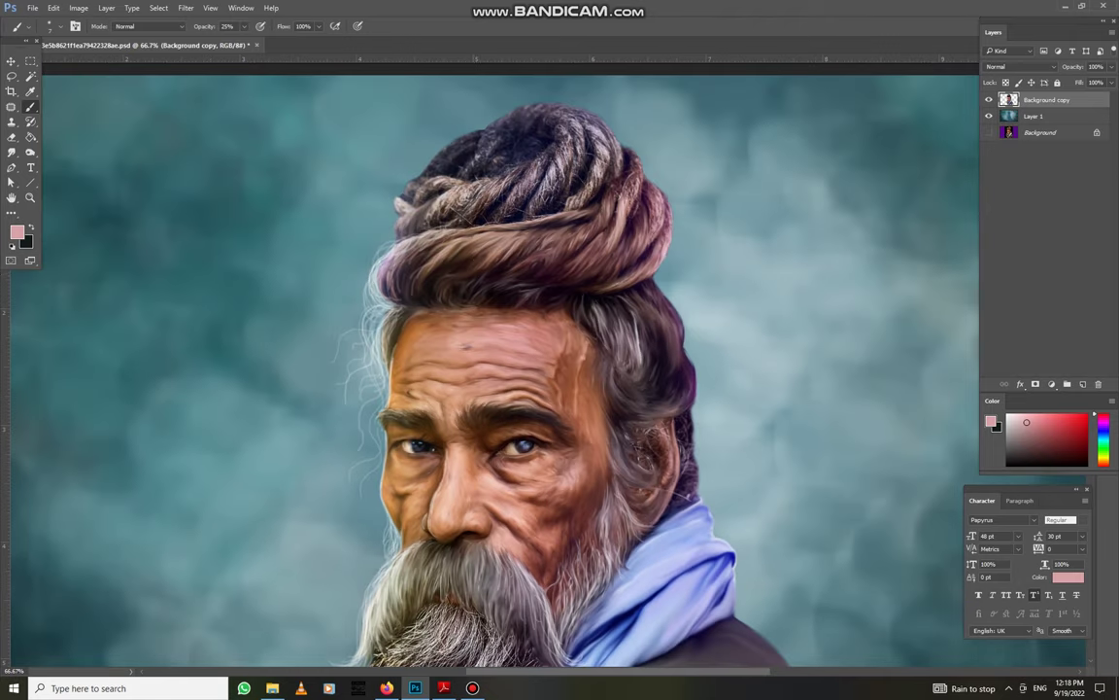
{"action": "left_click_drag", "start_coordinate": [401, 313], "coordinate": [403, 339]}
{"action": "left_click_drag", "start_coordinate": [362, 282], "coordinate": [362, 305]}
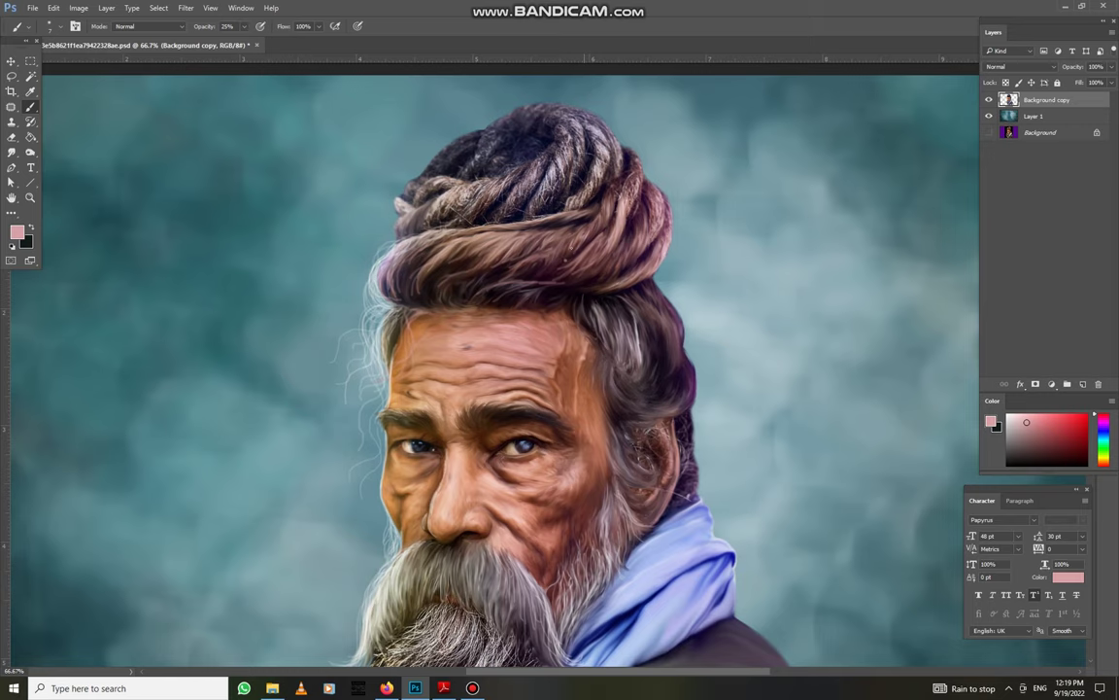
{"action": "left_click_drag", "start_coordinate": [485, 238], "coordinate": [473, 257]}
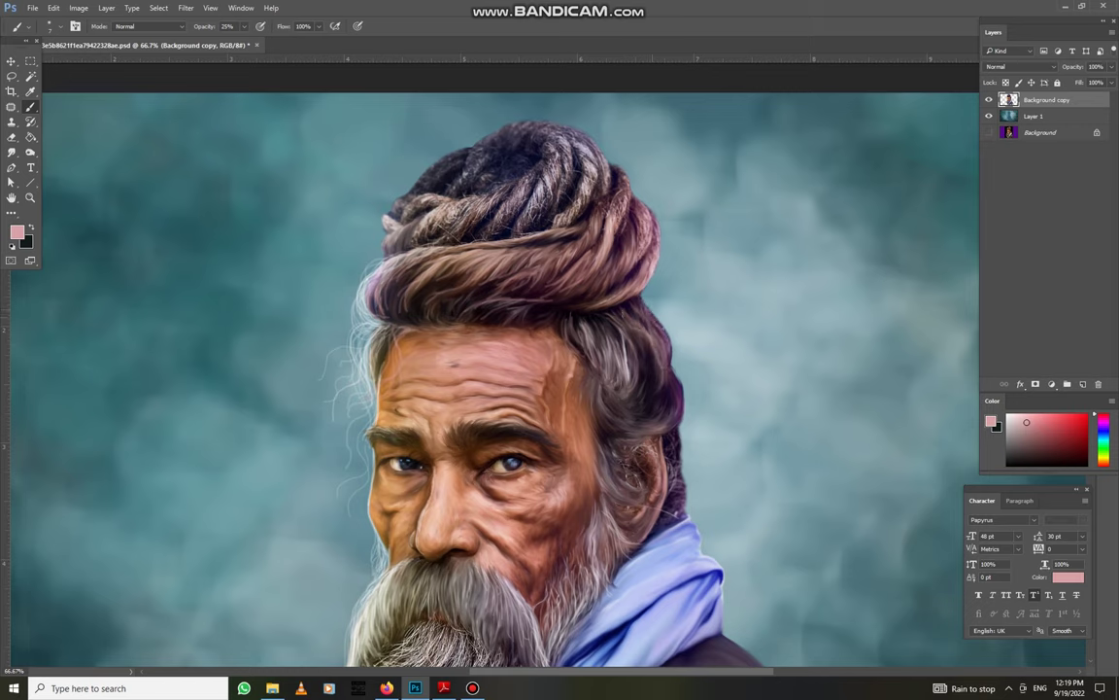
Make black the painting colour and darken the hair right of the temple
{"action": "left_click", "coordinate": [17, 231]}
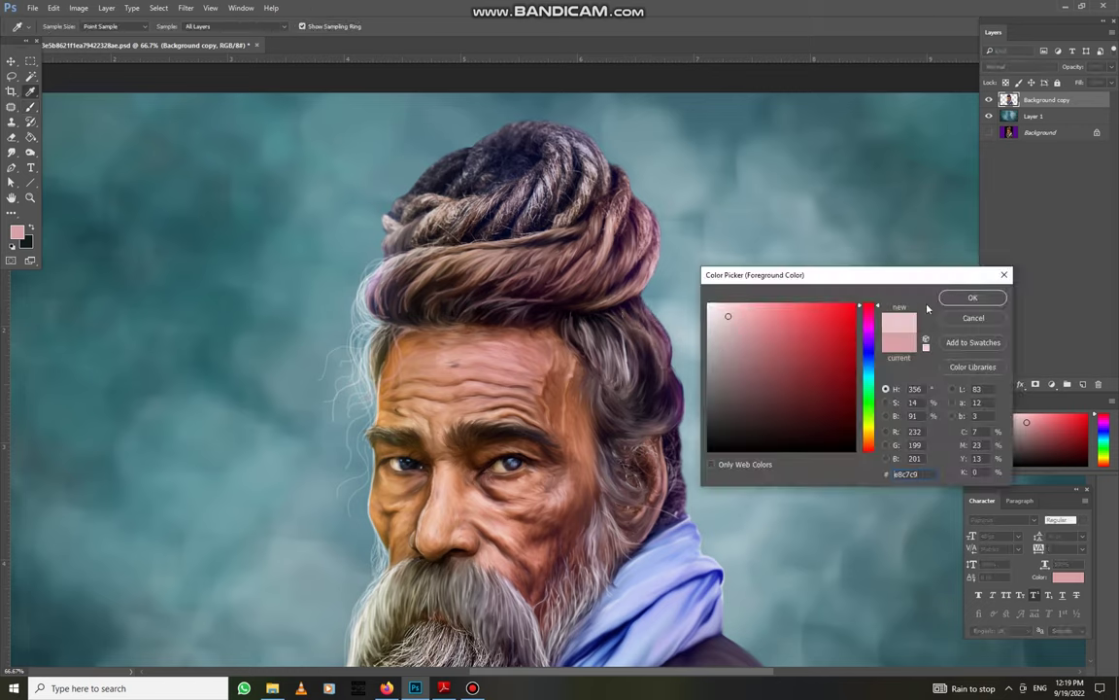
{"action": "left_click", "coordinate": [971, 297]}
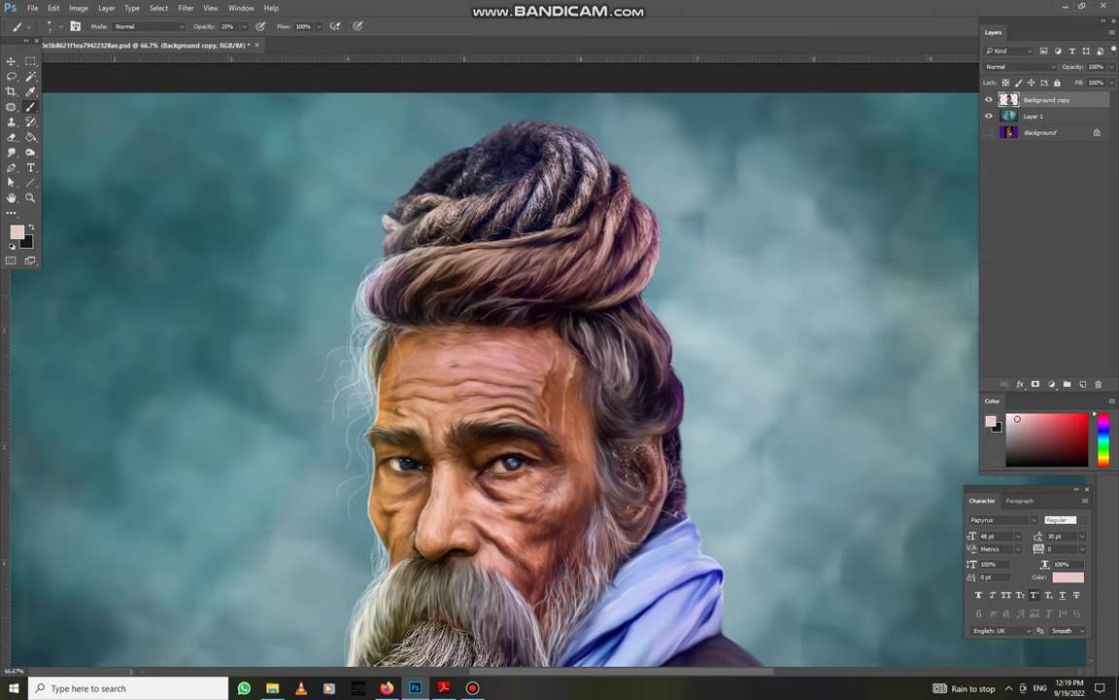
{"action": "key", "text": "x"}
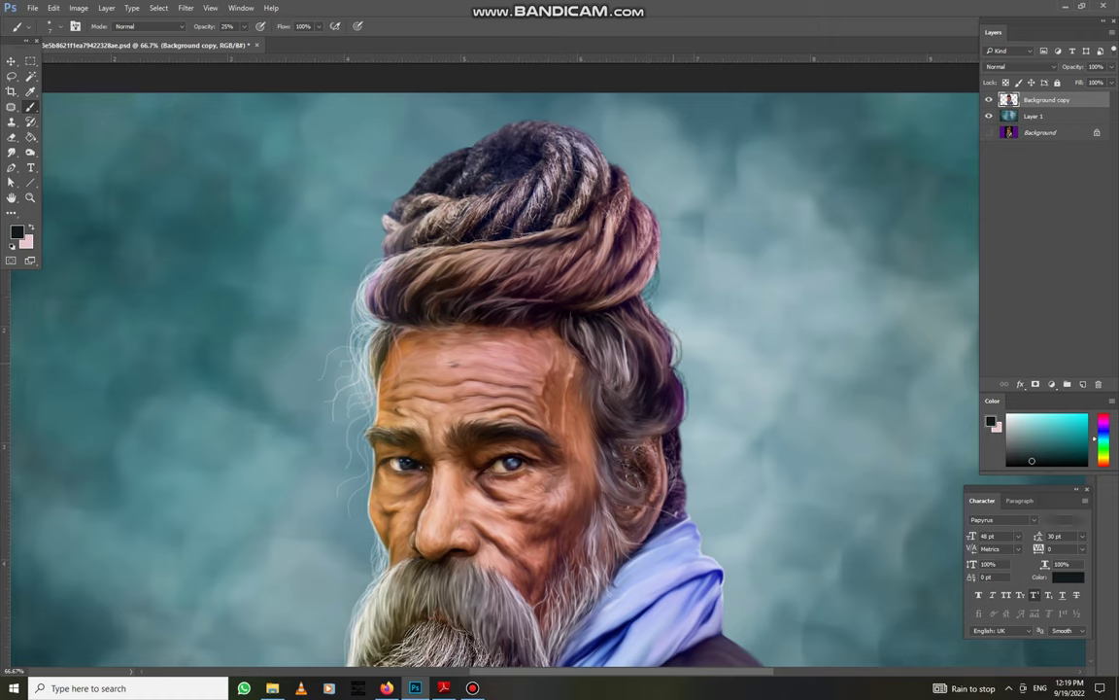
{"action": "left_click_drag", "start_coordinate": [550, 295], "coordinate": [529, 253]}
{"action": "mouse_move", "coordinate": [591, 343]}
{"action": "left_mouse_down"}
{"action": "mouse_move", "coordinate": [602, 386]}
{"action": "mouse_move", "coordinate": [596, 360]}
{"action": "left_mouse_up"}
Set the brush to a dark purple colour at 55% opacity
{"action": "left_click", "coordinate": [17, 231]}
{"action": "left_click", "coordinate": [870, 336]}
{"action": "left_click", "coordinate": [983, 297]}
{"action": "left_click", "coordinate": [244, 26]}
{"action": "left_click_drag", "start_coordinate": [229, 40], "coordinate": [260, 41]}
Paint dark purple strands along the hair's right edge, side and above the forehead
{"action": "left_click_drag", "start_coordinate": [595, 378], "coordinate": [596, 351]}
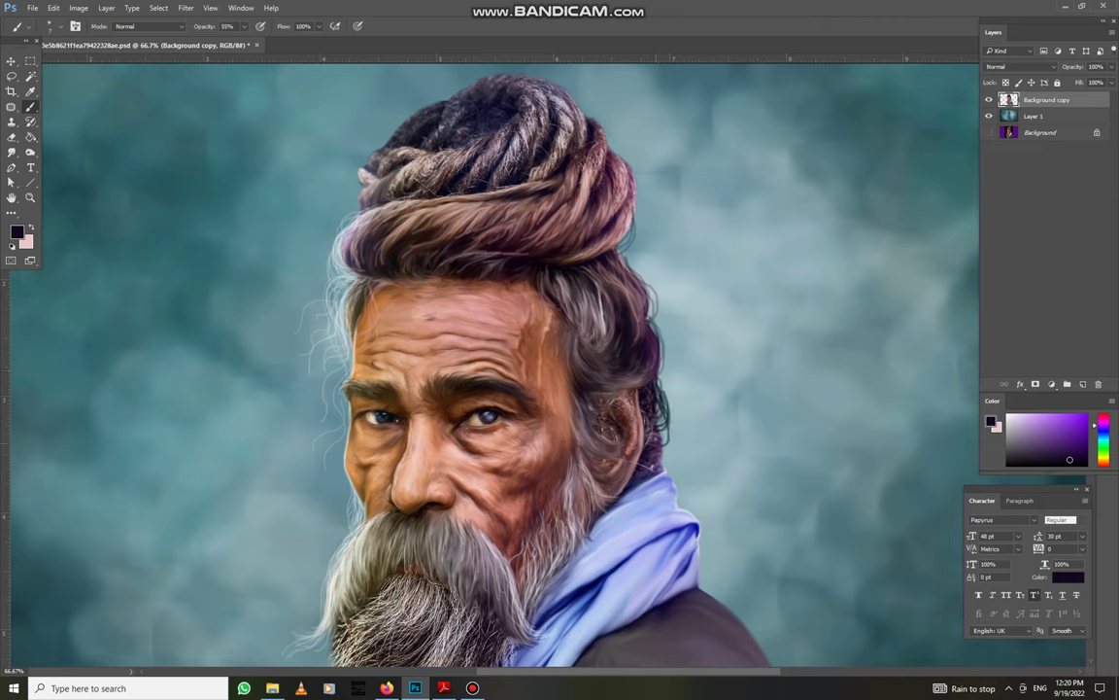
{"action": "left_click_drag", "start_coordinate": [658, 413], "coordinate": [674, 453]}
{"action": "left_click_drag", "start_coordinate": [592, 405], "coordinate": [606, 413]}
{"action": "left_click_drag", "start_coordinate": [596, 332], "coordinate": [596, 340]}
{"action": "mouse_move", "coordinate": [587, 288]}
{"action": "left_mouse_down"}
{"action": "mouse_move", "coordinate": [596, 337]}
{"action": "mouse_move", "coordinate": [574, 337]}
{"action": "mouse_move", "coordinate": [582, 328]}
{"action": "mouse_move", "coordinate": [579, 350]}
{"action": "mouse_move", "coordinate": [566, 353]}
{"action": "left_mouse_up"}
{"action": "mouse_move", "coordinate": [536, 249]}
{"action": "left_mouse_down"}
{"action": "mouse_move", "coordinate": [546, 260]}
{"action": "mouse_move", "coordinate": [552, 247]}
{"action": "left_mouse_up"}
{"action": "left_click_drag", "start_coordinate": [570, 296], "coordinate": [569, 249]}
{"action": "left_click_drag", "start_coordinate": [556, 264], "coordinate": [572, 233]}
{"action": "left_click_drag", "start_coordinate": [572, 326], "coordinate": [566, 271]}
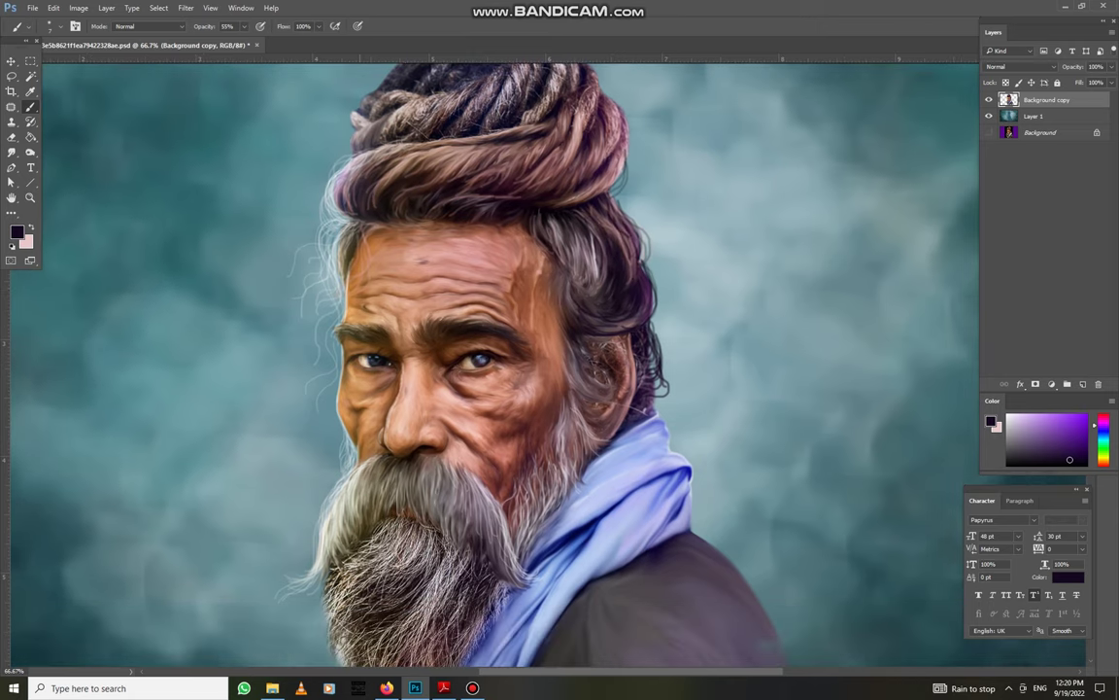
{"action": "left_click", "coordinate": [16, 232]}
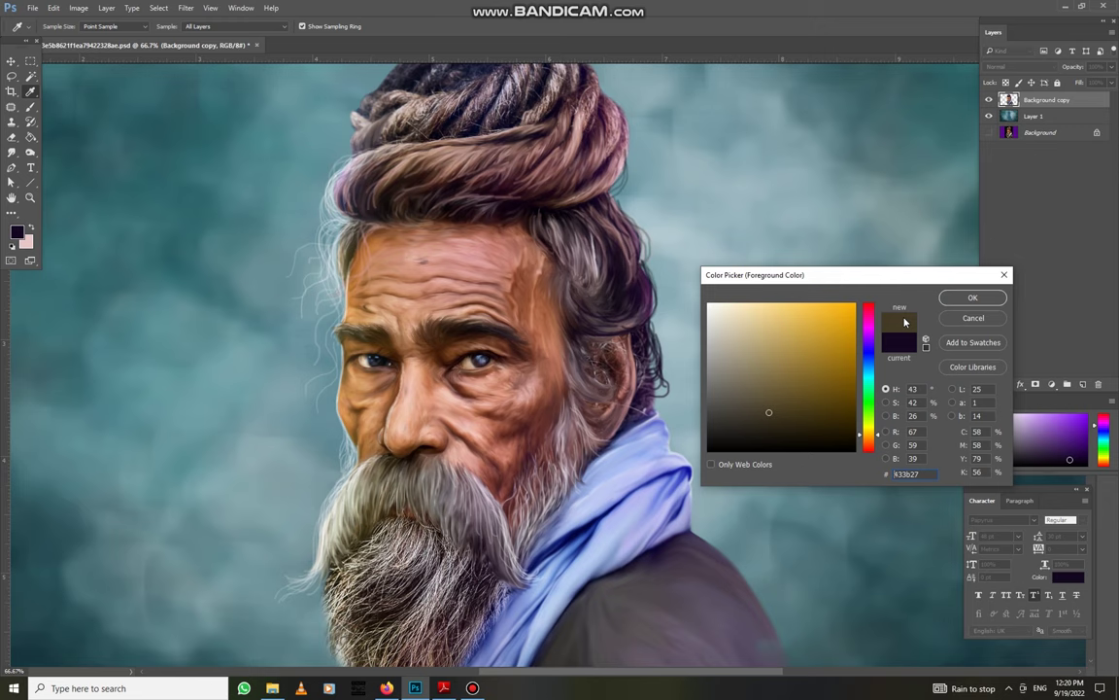
With dark brown at 24% opacity, darken the hair's left edge and then its right edge
{"action": "key", "text": "Return"}
{"action": "left_click_drag", "start_coordinate": [323, 210], "coordinate": [311, 245]}
{"action": "left_click_drag", "start_coordinate": [225, 24], "coordinate": [190, 25]}
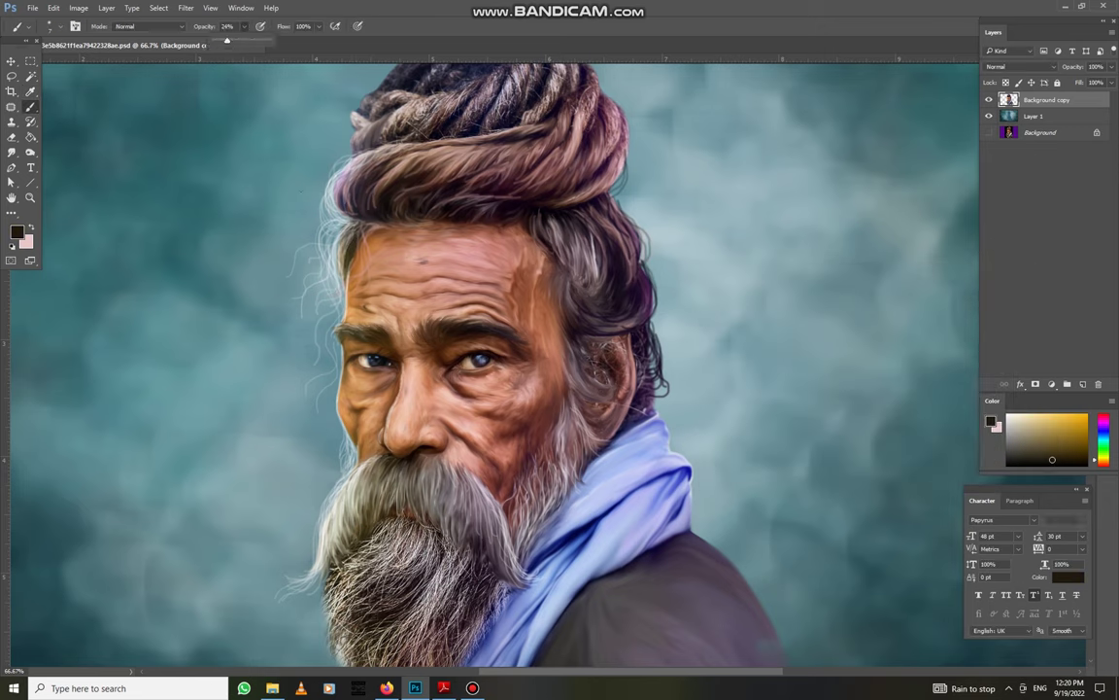
{"action": "left_click_drag", "start_coordinate": [304, 212], "coordinate": [308, 273]}
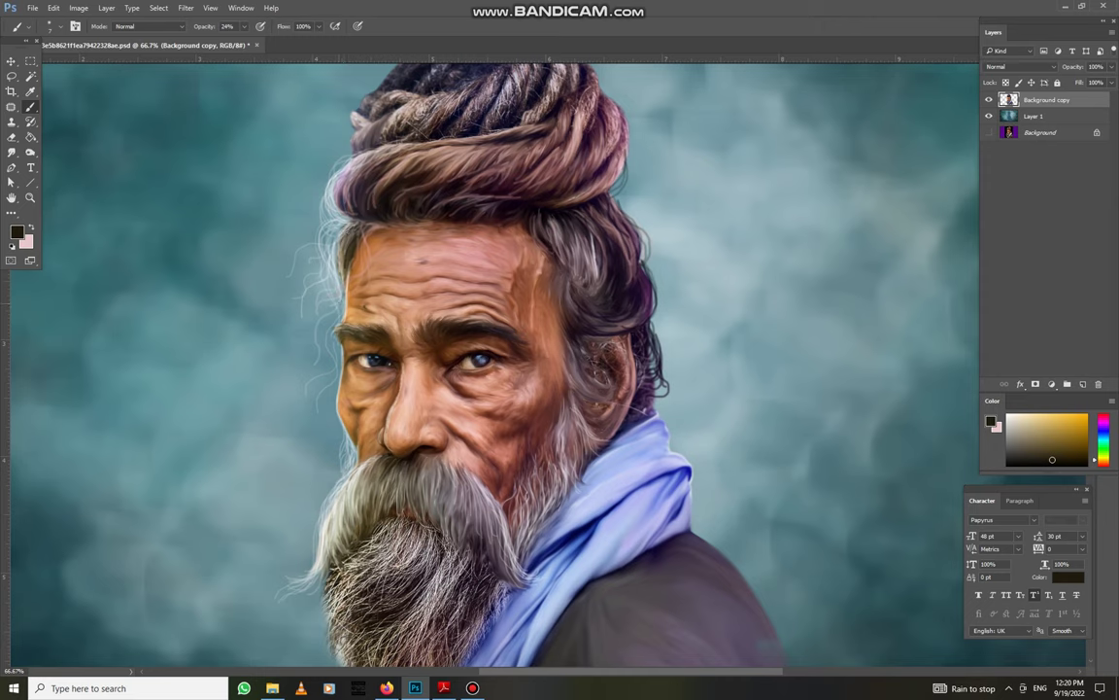
{"action": "mouse_move", "coordinate": [307, 210]}
{"action": "left_mouse_down"}
{"action": "mouse_move", "coordinate": [297, 264]}
{"action": "mouse_move", "coordinate": [298, 166]}
{"action": "mouse_move", "coordinate": [311, 208]}
{"action": "mouse_move", "coordinate": [290, 238]}
{"action": "mouse_move", "coordinate": [296, 259]}
{"action": "left_mouse_up"}
{"action": "left_click_drag", "start_coordinate": [307, 209], "coordinate": [309, 268]}
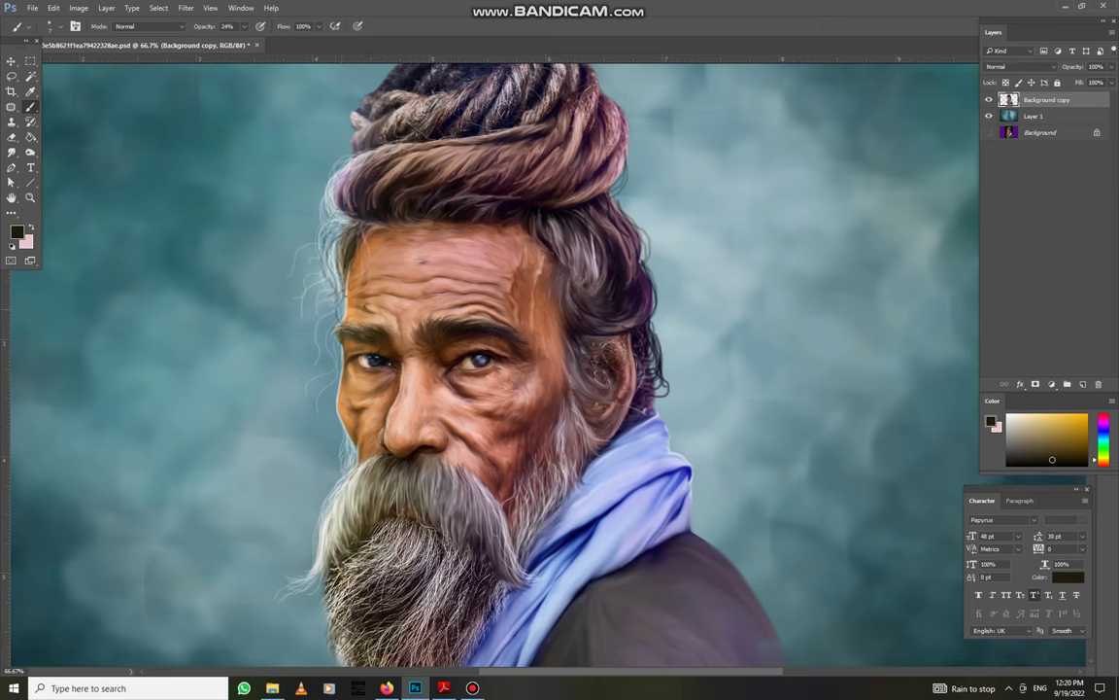
{"action": "left_click_drag", "start_coordinate": [306, 158], "coordinate": [310, 199]}
{"action": "left_click_drag", "start_coordinate": [668, 377], "coordinate": [669, 393]}
{"action": "left_click_drag", "start_coordinate": [651, 274], "coordinate": [659, 321]}
{"action": "left_click_drag", "start_coordinate": [589, 236], "coordinate": [596, 278]}
Switch to dark purple #361a36 and deepen the strands at the right of the topknot
{"action": "left_click", "coordinate": [16, 231]}
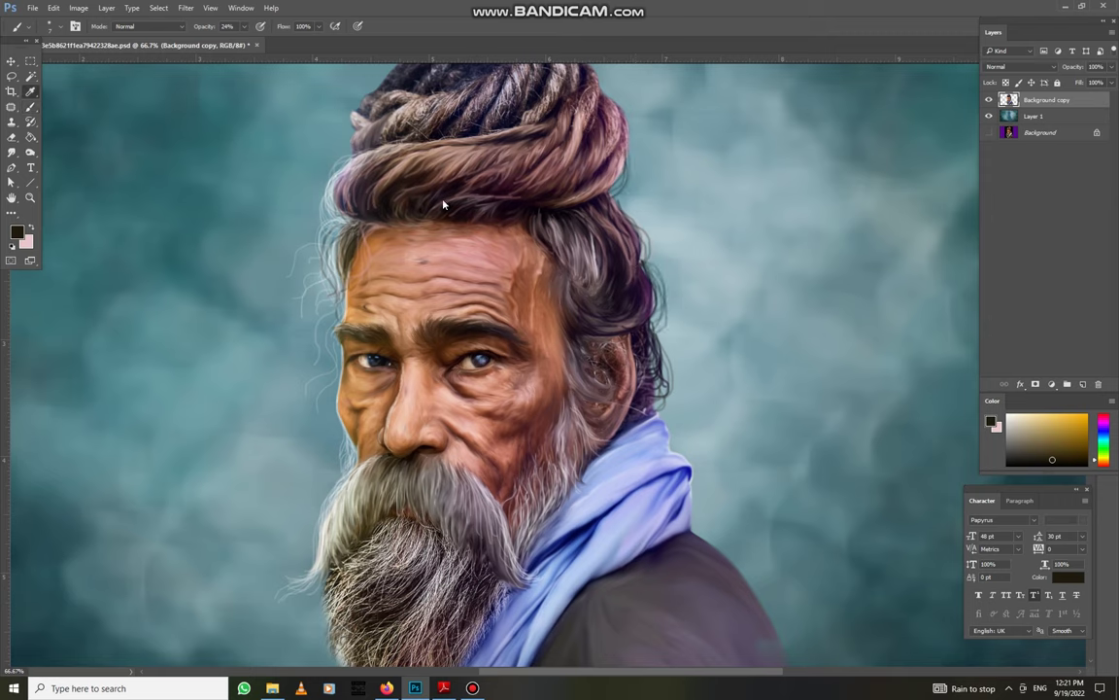
{"action": "left_click", "coordinate": [613, 162]}
{"action": "left_click", "coordinate": [973, 297]}
{"action": "key", "text": "b"}
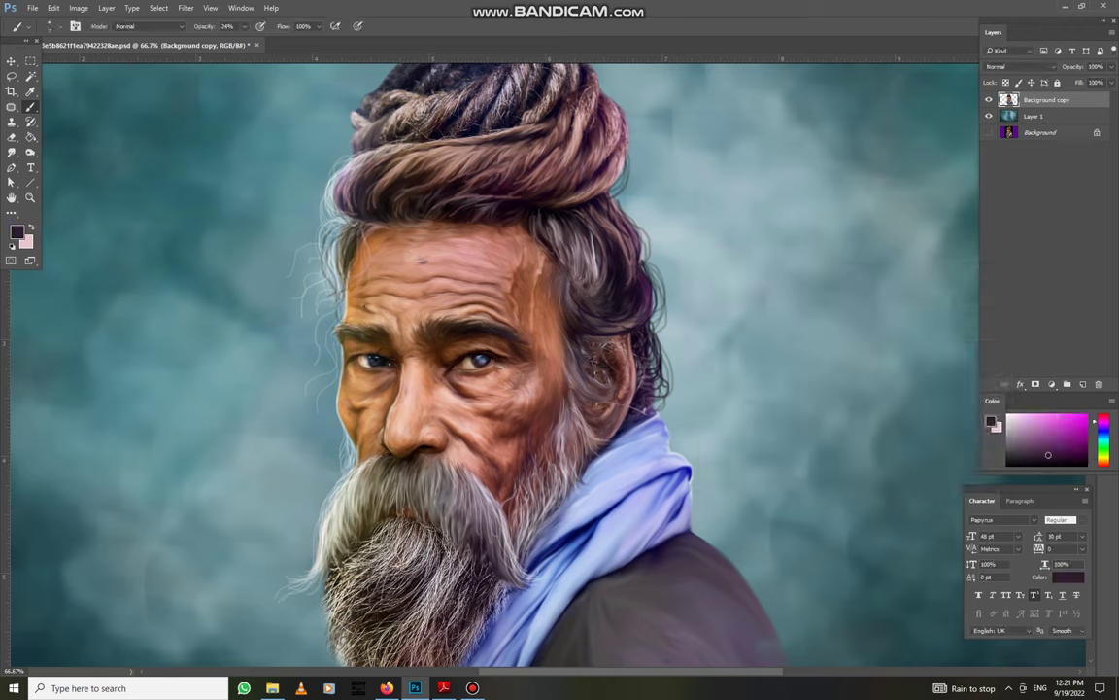
{"action": "mouse_move", "coordinate": [568, 101]}
{"action": "left_mouse_down"}
{"action": "mouse_move", "coordinate": [565, 138]}
{"action": "mouse_move", "coordinate": [541, 170]}
{"action": "mouse_move", "coordinate": [554, 161]}
{"action": "left_mouse_up"}
{"action": "left_click_drag", "start_coordinate": [610, 196], "coordinate": [622, 257]}
{"action": "left_click", "coordinate": [559, 233]}
{"action": "mouse_move", "coordinate": [554, 136]}
{"action": "left_mouse_down"}
{"action": "mouse_move", "coordinate": [564, 187]}
{"action": "mouse_move", "coordinate": [565, 161]}
{"action": "left_mouse_up"}
{"action": "mouse_move", "coordinate": [550, 114]}
{"action": "left_mouse_down"}
{"action": "mouse_move", "coordinate": [542, 144]}
{"action": "mouse_move", "coordinate": [566, 154]}
{"action": "left_mouse_up"}
{"action": "mouse_move", "coordinate": [566, 176]}
{"action": "left_mouse_down"}
{"action": "mouse_move", "coordinate": [565, 232]}
{"action": "mouse_move", "coordinate": [563, 219]}
{"action": "mouse_move", "coordinate": [546, 230]}
{"action": "mouse_move", "coordinate": [559, 222]}
{"action": "left_mouse_up"}
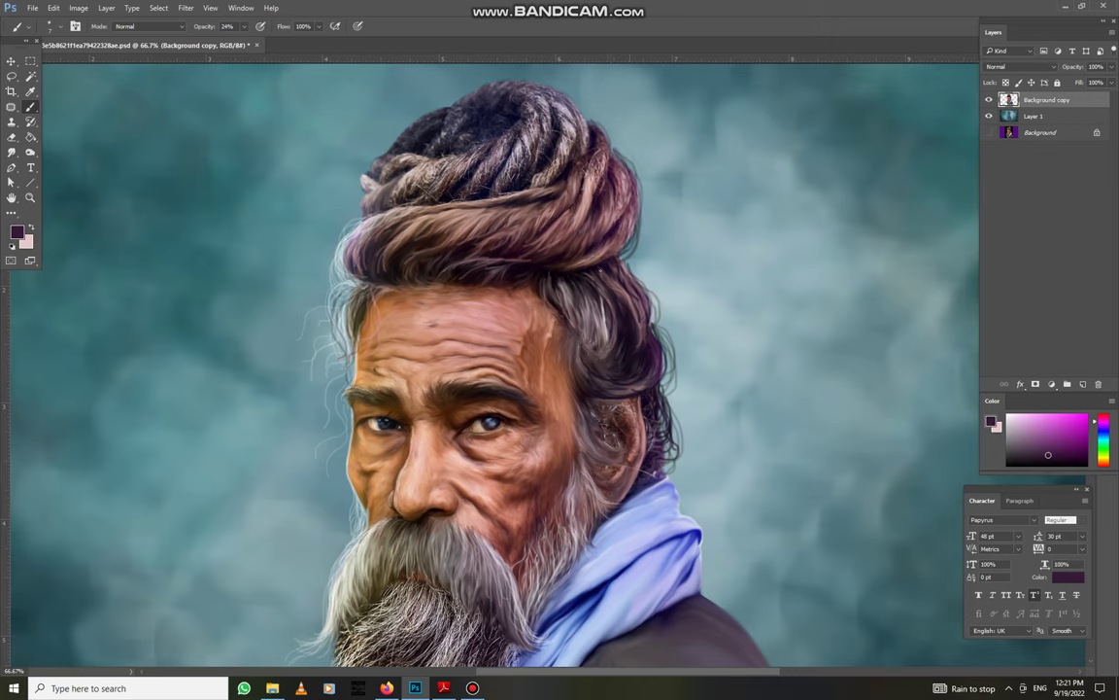
Raise brush opacity to 54% and add darker strokes on the hair strands
{"action": "left_click", "coordinate": [244, 26]}
{"action": "left_click_drag", "start_coordinate": [240, 40], "coordinate": [260, 41]}
{"action": "left_click_drag", "start_coordinate": [564, 207], "coordinate": [561, 233]}
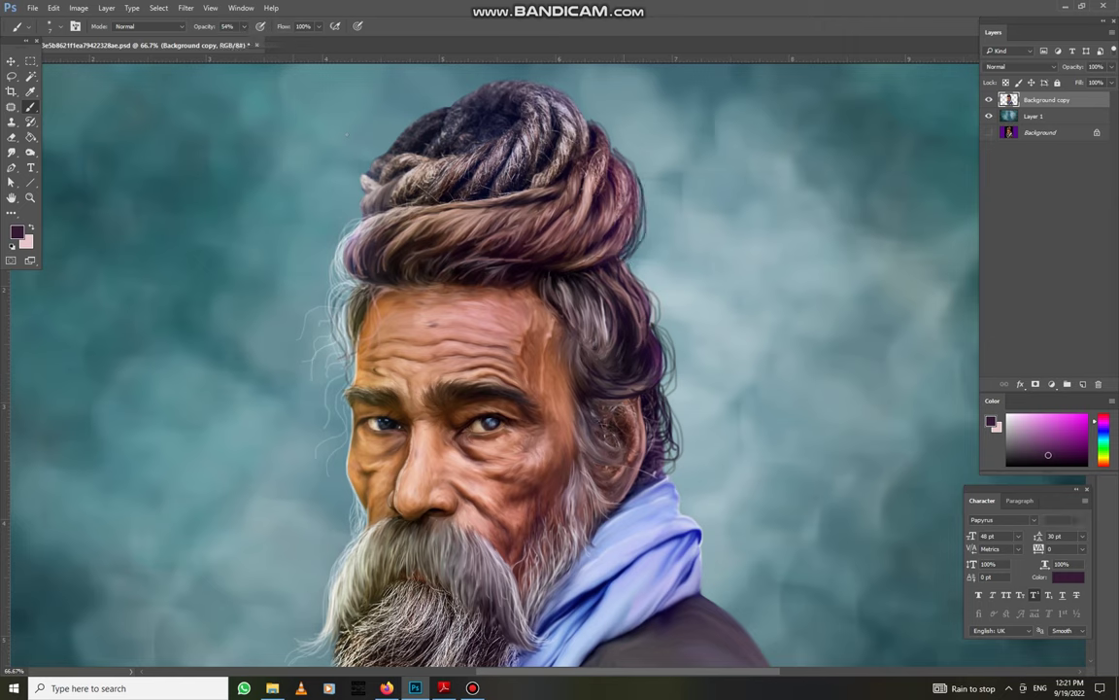
{"action": "key", "text": "ctrl+minus"}
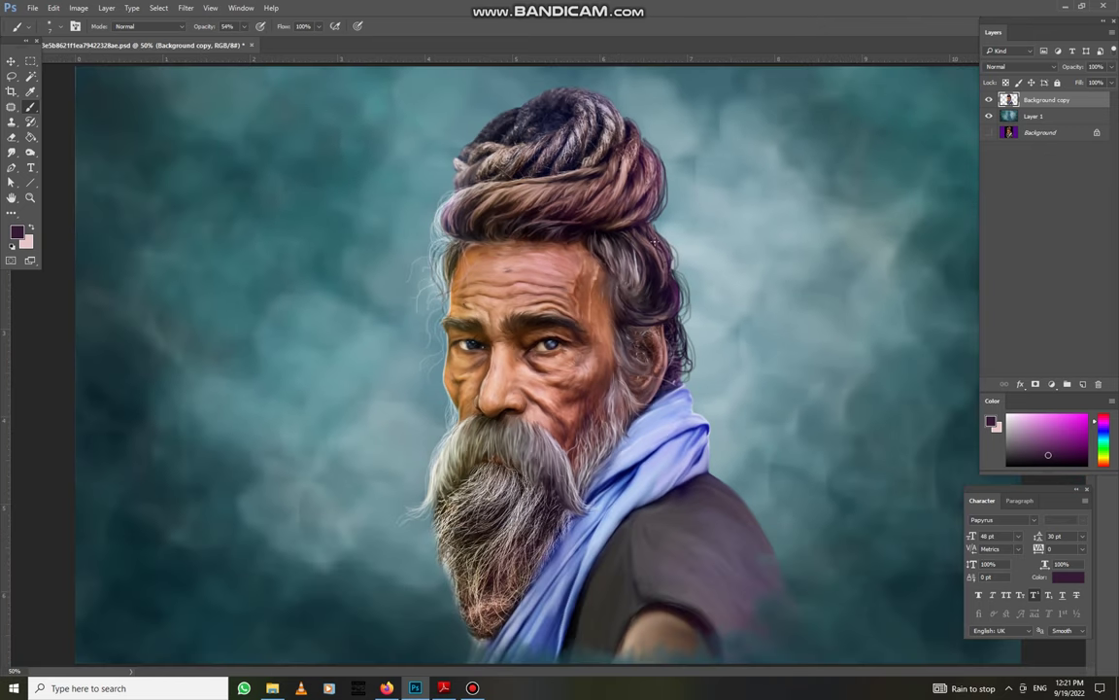
Set the painting colour to white and brush opacity to 29%
{"action": "left_click", "coordinate": [16, 231]}
{"action": "left_click", "coordinate": [712, 304]}
{"action": "key", "text": "Return"}
{"action": "left_click_drag", "start_coordinate": [242, 28], "coordinate": [230, 40]}
{"action": "left_click", "coordinate": [656, 227]}
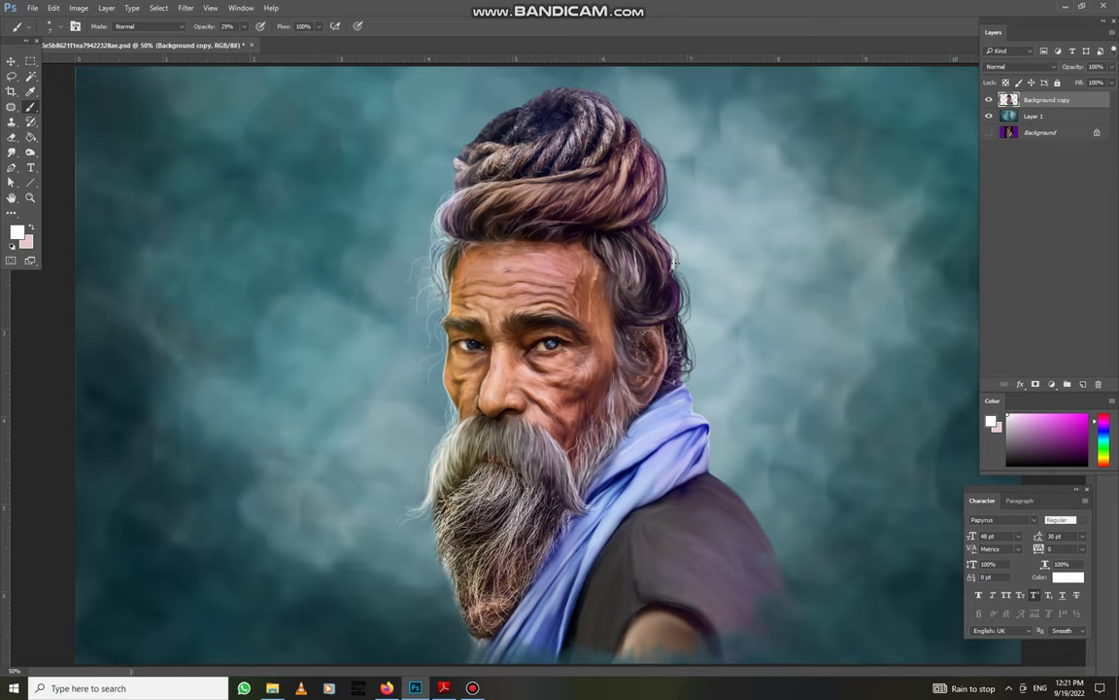
Zoom in slightly and pan up to the top of the hair bun
{"action": "key", "text": "z"}
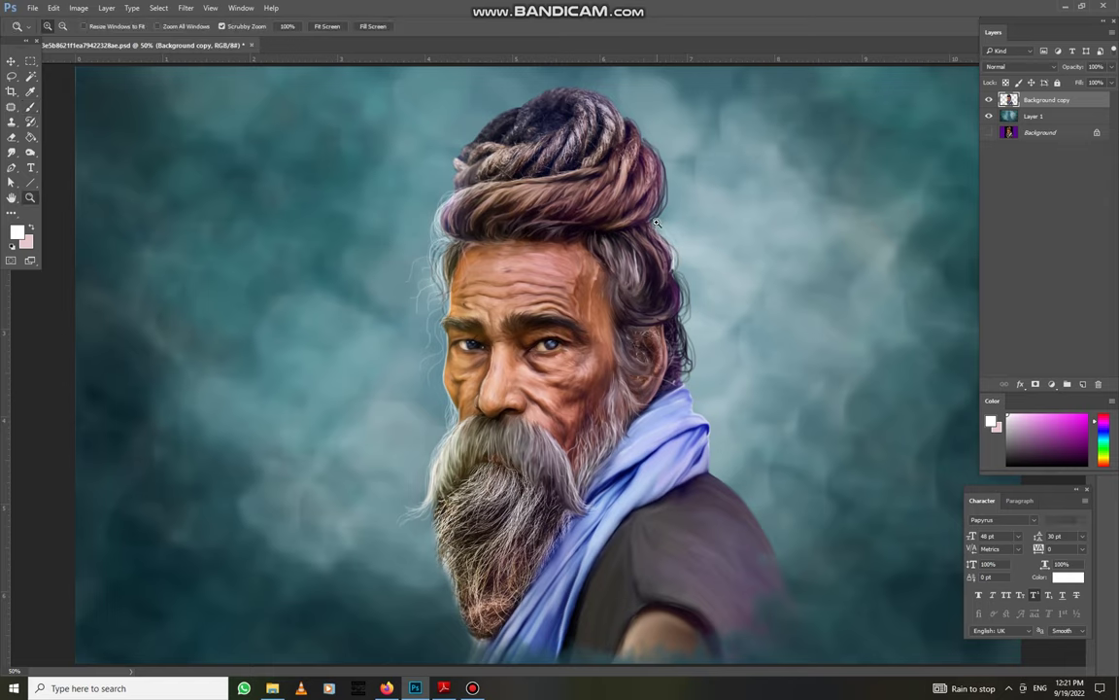
{"action": "left_click", "coordinate": [595, 204]}
{"action": "left_click", "coordinate": [30, 106]}
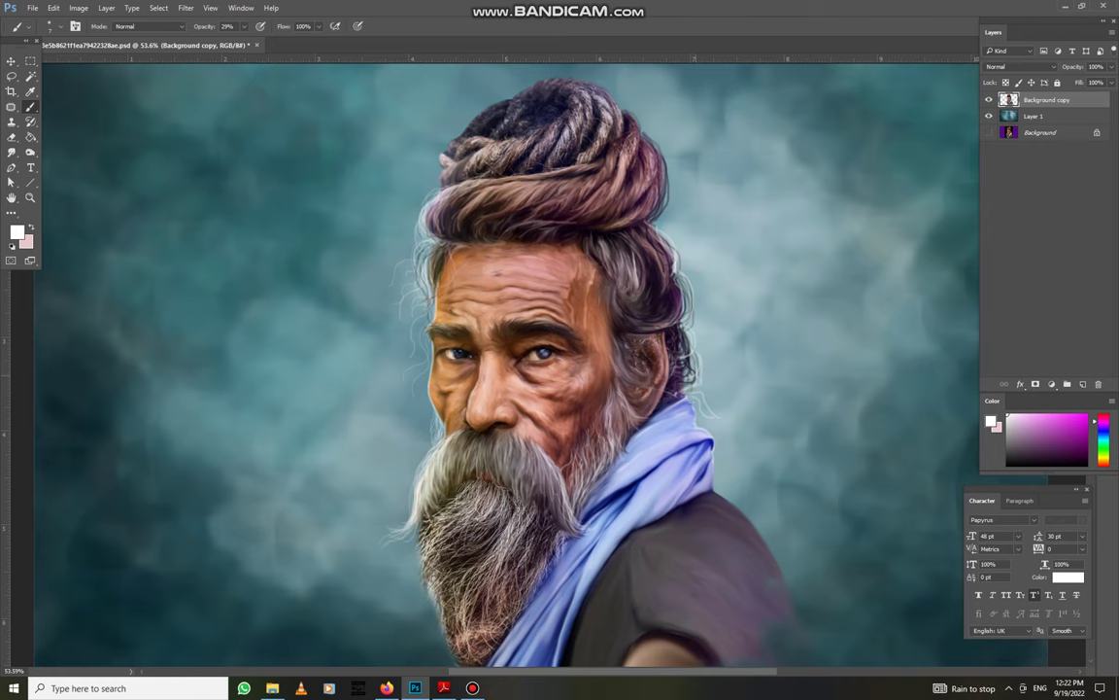
{"action": "scroll", "coordinate": [691, 401], "scroll_direction": "up", "scroll_amount": 2, "text": "alt"}
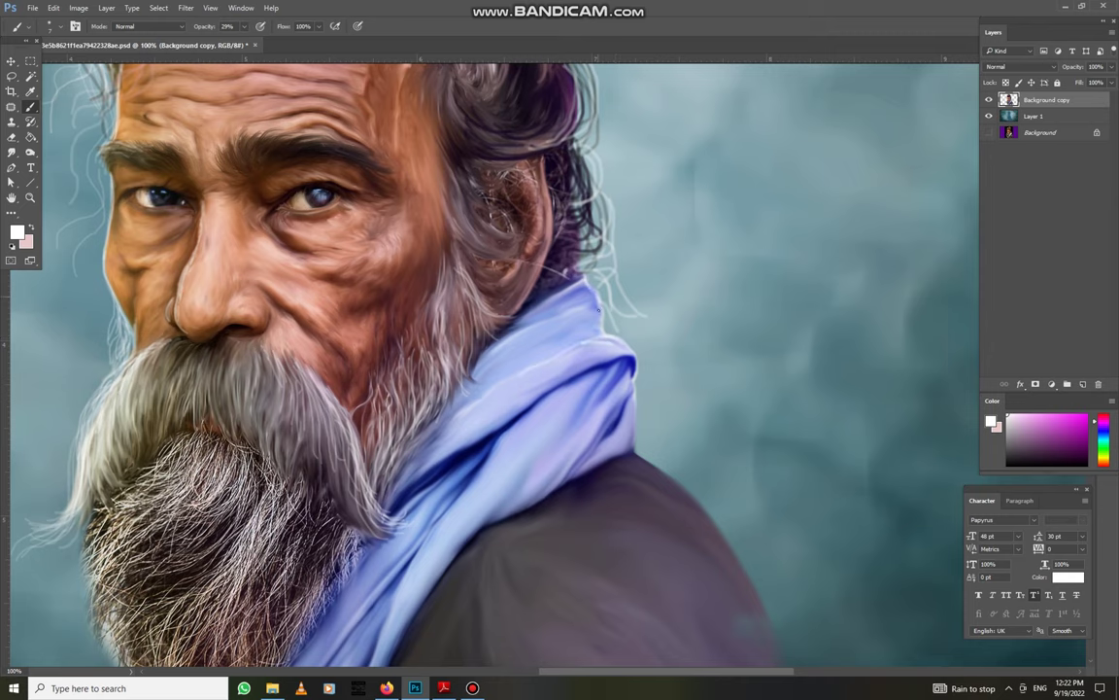
{"action": "scroll", "coordinate": [585, 282], "scroll_direction": "down", "scroll_amount": 5}
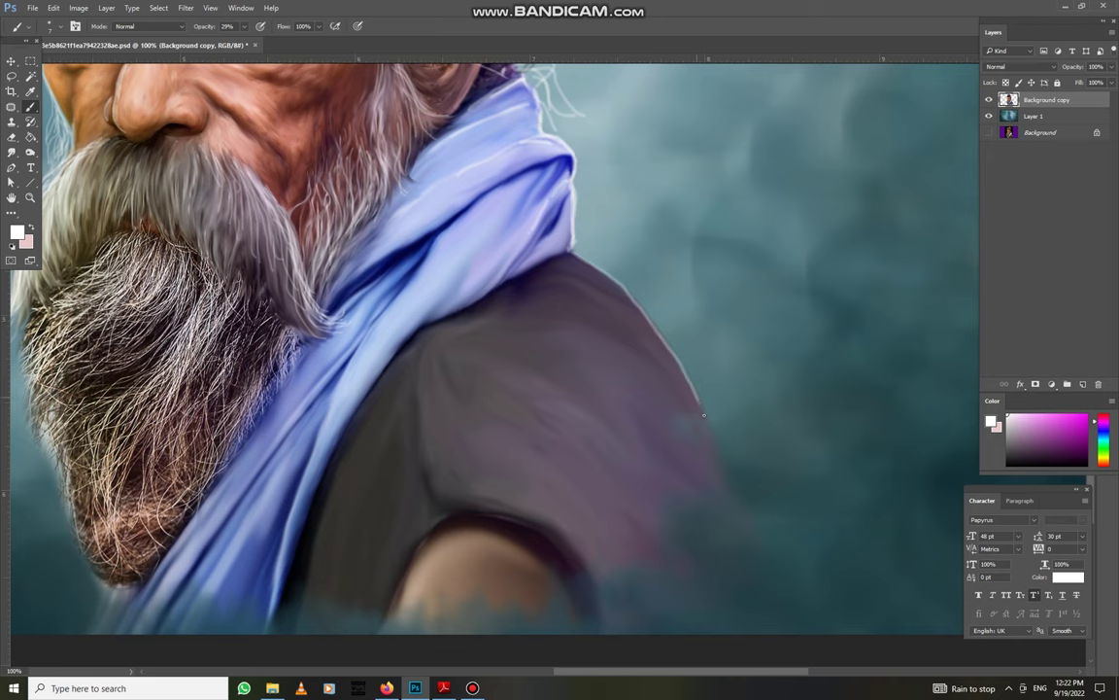
{"action": "mouse_move", "coordinate": [683, 342]}
{"action": "left_mouse_down"}
{"action": "mouse_move", "coordinate": [694, 415]}
{"action": "mouse_move", "coordinate": [729, 469]}
{"action": "left_mouse_up"}
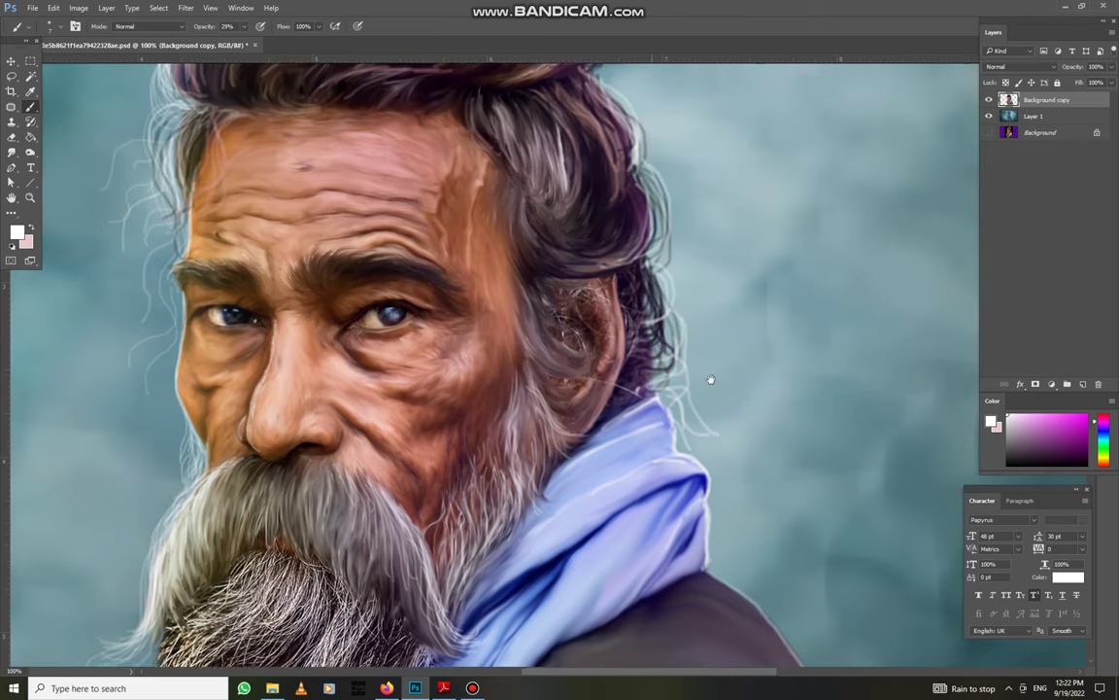
{"action": "left_click_drag", "start_coordinate": [710, 379], "coordinate": [808, 591]}
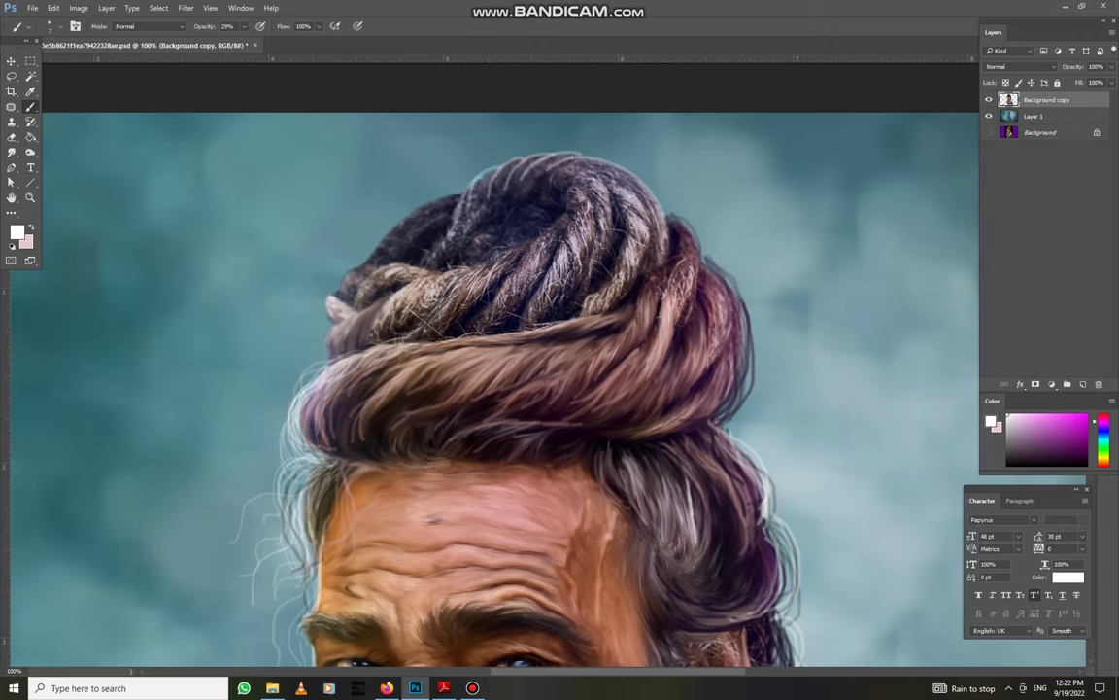
Paint light strands across the top, right side and top-left outline of the bun
{"action": "mouse_move", "coordinate": [539, 151]}
{"action": "left_mouse_down"}
{"action": "mouse_move", "coordinate": [588, 184]}
{"action": "mouse_move", "coordinate": [562, 263]}
{"action": "left_mouse_up"}
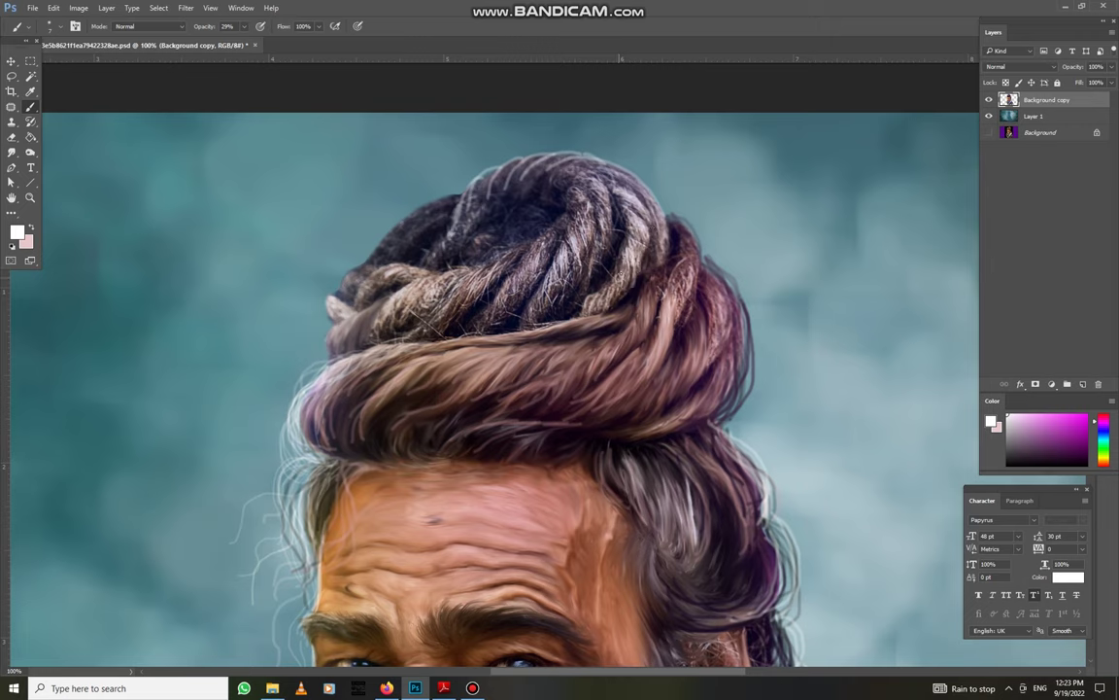
{"action": "left_click_drag", "start_coordinate": [653, 199], "coordinate": [671, 251]}
{"action": "left_click_drag", "start_coordinate": [589, 208], "coordinate": [594, 246]}
{"action": "left_click_drag", "start_coordinate": [549, 178], "coordinate": [534, 254]}
{"action": "mouse_move", "coordinate": [515, 197]}
{"action": "left_mouse_down"}
{"action": "mouse_move", "coordinate": [513, 254]}
{"action": "mouse_move", "coordinate": [499, 271]}
{"action": "mouse_move", "coordinate": [490, 243]}
{"action": "left_mouse_up"}
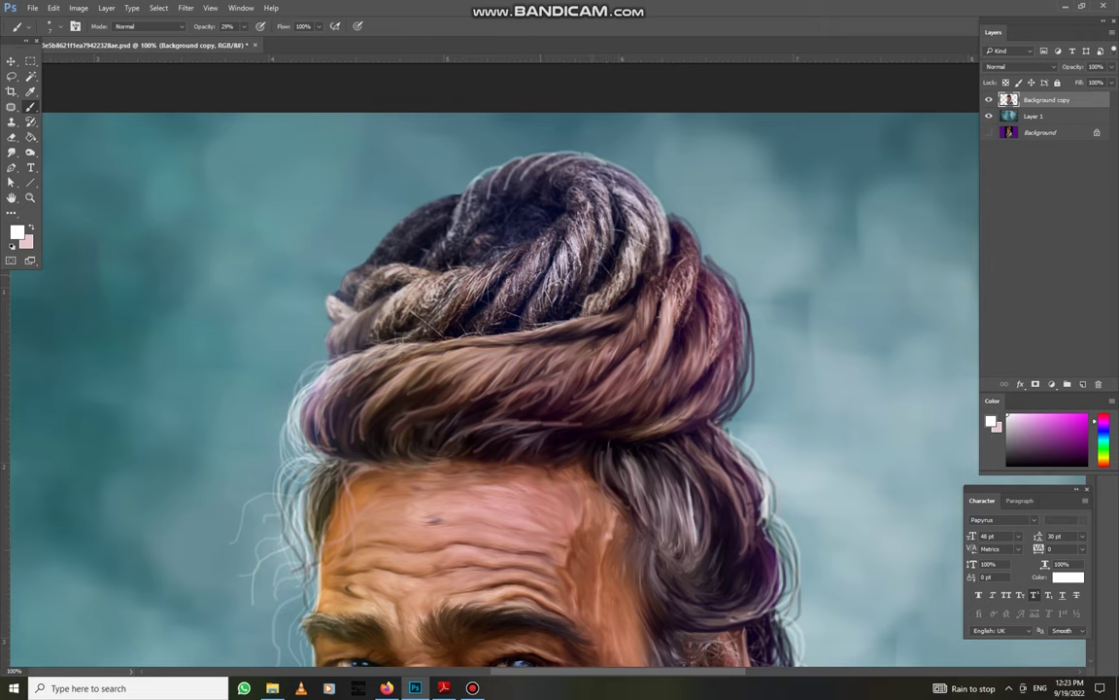
{"action": "mouse_move", "coordinate": [420, 201]}
{"action": "left_mouse_down"}
{"action": "mouse_move", "coordinate": [462, 192]}
{"action": "mouse_move", "coordinate": [384, 250]}
{"action": "left_mouse_up"}
{"action": "left_click_drag", "start_coordinate": [408, 209], "coordinate": [458, 194]}
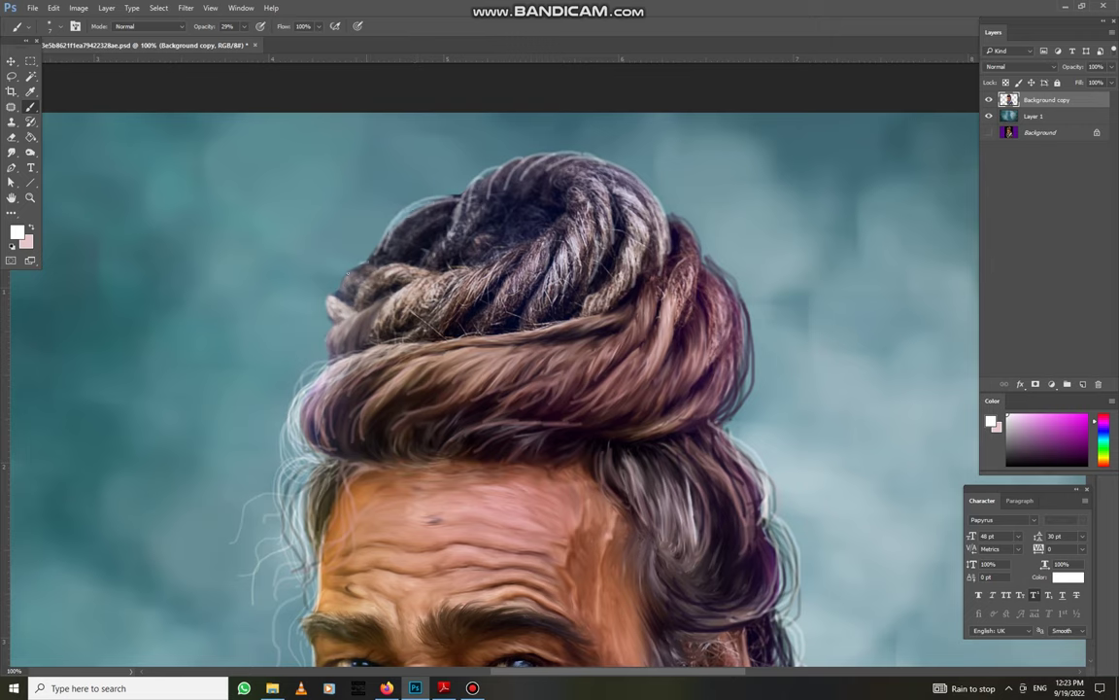
{"action": "left_click_drag", "start_coordinate": [326, 268], "coordinate": [353, 244]}
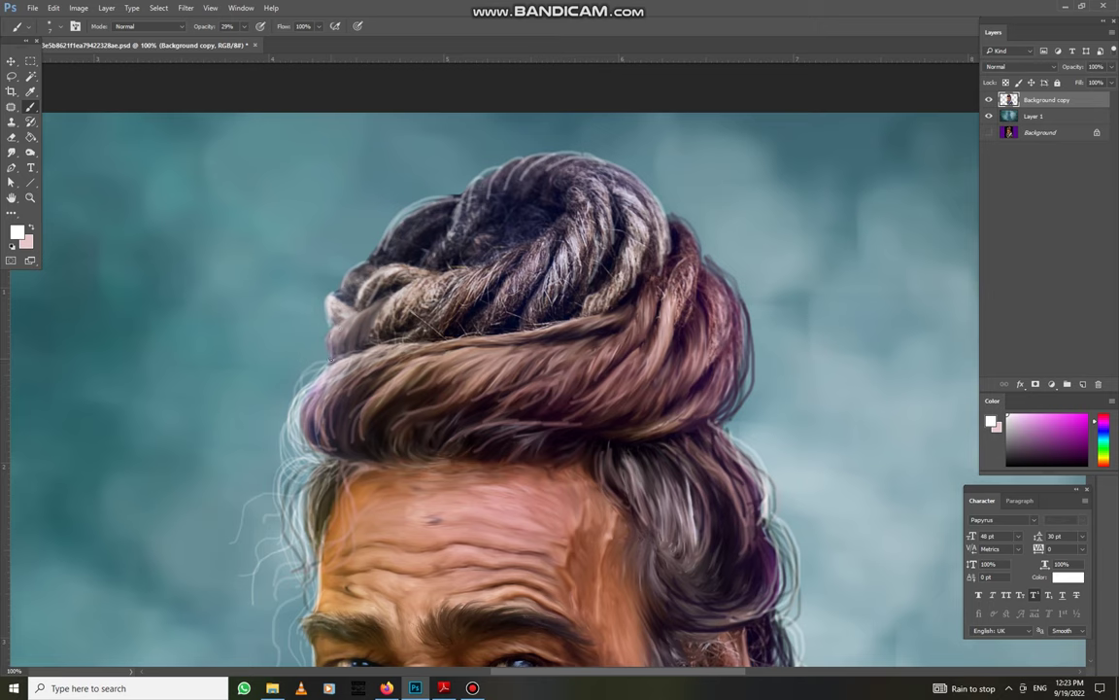
Smudge the strands at the top, upper middle and right side of the bun
{"action": "key", "text": "r"}
{"action": "mouse_move", "coordinate": [511, 194]}
{"action": "left_mouse_down"}
{"action": "mouse_move", "coordinate": [557, 273]}
{"action": "mouse_move", "coordinate": [588, 224]}
{"action": "left_mouse_up"}
{"action": "left_click_drag", "start_coordinate": [533, 262], "coordinate": [541, 177]}
{"action": "mouse_move", "coordinate": [532, 233]}
{"action": "left_mouse_down"}
{"action": "mouse_move", "coordinate": [529, 185]}
{"action": "mouse_move", "coordinate": [509, 274]}
{"action": "mouse_move", "coordinate": [534, 262]}
{"action": "mouse_move", "coordinate": [550, 170]}
{"action": "mouse_move", "coordinate": [558, 175]}
{"action": "left_mouse_up"}
{"action": "left_click_drag", "start_coordinate": [565, 226], "coordinate": [564, 153]}
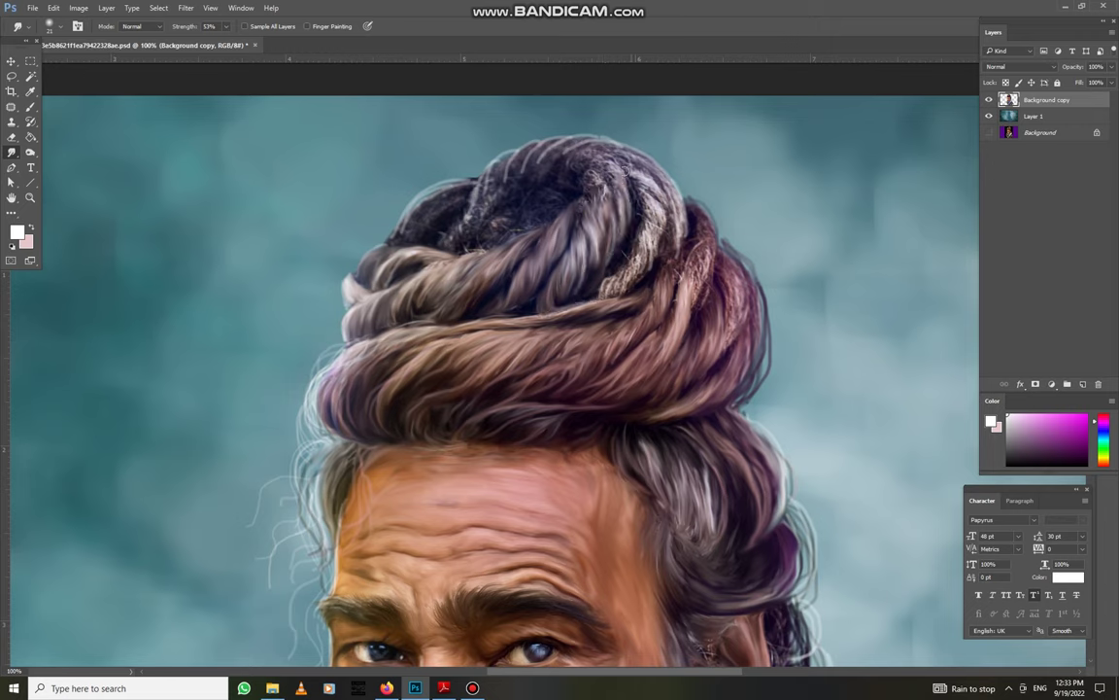
{"action": "left_click_drag", "start_coordinate": [550, 251], "coordinate": [590, 195]}
{"action": "mouse_move", "coordinate": [589, 240]}
{"action": "left_mouse_down"}
{"action": "mouse_move", "coordinate": [585, 180]}
{"action": "mouse_move", "coordinate": [594, 199]}
{"action": "mouse_move", "coordinate": [581, 155]}
{"action": "mouse_move", "coordinate": [596, 212]}
{"action": "left_mouse_up"}
{"action": "mouse_move", "coordinate": [661, 230]}
{"action": "left_mouse_down"}
{"action": "mouse_move", "coordinate": [680, 267]}
{"action": "mouse_move", "coordinate": [671, 313]}
{"action": "left_mouse_up"}
{"action": "mouse_move", "coordinate": [691, 262]}
{"action": "left_mouse_down"}
{"action": "mouse_move", "coordinate": [669, 309]}
{"action": "mouse_move", "coordinate": [692, 248]}
{"action": "left_mouse_up"}
{"action": "mouse_move", "coordinate": [686, 301]}
{"action": "left_mouse_down"}
{"action": "mouse_move", "coordinate": [698, 251]}
{"action": "mouse_move", "coordinate": [727, 330]}
{"action": "mouse_move", "coordinate": [740, 266]}
{"action": "mouse_move", "coordinate": [743, 329]}
{"action": "left_mouse_up"}
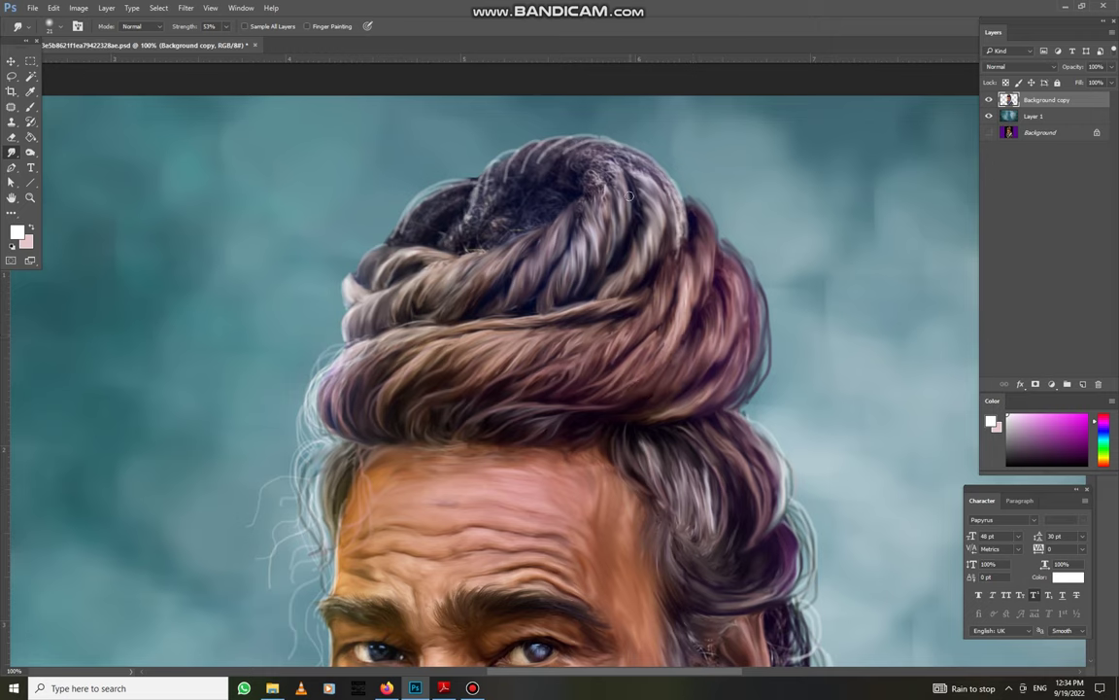
Blend the bun's top, upper-left and right edges, then brighten its top-left edge
{"action": "mouse_move", "coordinate": [630, 195]}
{"action": "left_mouse_down"}
{"action": "mouse_move", "coordinate": [640, 157]}
{"action": "mouse_move", "coordinate": [584, 231]}
{"action": "mouse_move", "coordinate": [581, 142]}
{"action": "mouse_move", "coordinate": [647, 191]}
{"action": "left_mouse_up"}
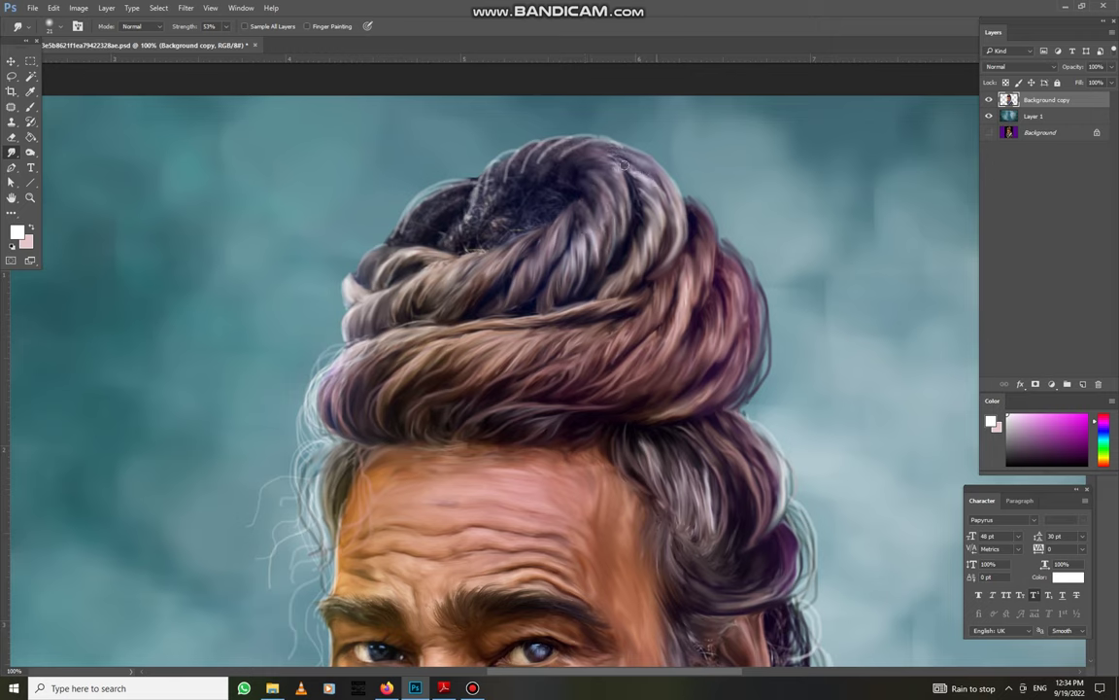
{"action": "mouse_move", "coordinate": [608, 144]}
{"action": "left_mouse_down"}
{"action": "mouse_move", "coordinate": [498, 138]}
{"action": "mouse_move", "coordinate": [453, 155]}
{"action": "mouse_move", "coordinate": [440, 167]}
{"action": "mouse_move", "coordinate": [464, 239]}
{"action": "mouse_move", "coordinate": [442, 189]}
{"action": "mouse_move", "coordinate": [457, 209]}
{"action": "mouse_move", "coordinate": [427, 225]}
{"action": "mouse_move", "coordinate": [518, 215]}
{"action": "mouse_move", "coordinate": [486, 196]}
{"action": "mouse_move", "coordinate": [541, 188]}
{"action": "mouse_move", "coordinate": [524, 146]}
{"action": "mouse_move", "coordinate": [495, 141]}
{"action": "mouse_move", "coordinate": [464, 158]}
{"action": "mouse_move", "coordinate": [481, 191]}
{"action": "mouse_move", "coordinate": [447, 160]}
{"action": "mouse_move", "coordinate": [418, 188]}
{"action": "mouse_move", "coordinate": [416, 175]}
{"action": "mouse_move", "coordinate": [427, 222]}
{"action": "mouse_move", "coordinate": [377, 187]}
{"action": "mouse_move", "coordinate": [398, 232]}
{"action": "mouse_move", "coordinate": [448, 218]}
{"action": "mouse_move", "coordinate": [398, 214]}
{"action": "mouse_move", "coordinate": [435, 211]}
{"action": "mouse_move", "coordinate": [455, 261]}
{"action": "left_mouse_up"}
{"action": "left_click_drag", "start_coordinate": [392, 318], "coordinate": [372, 261]}
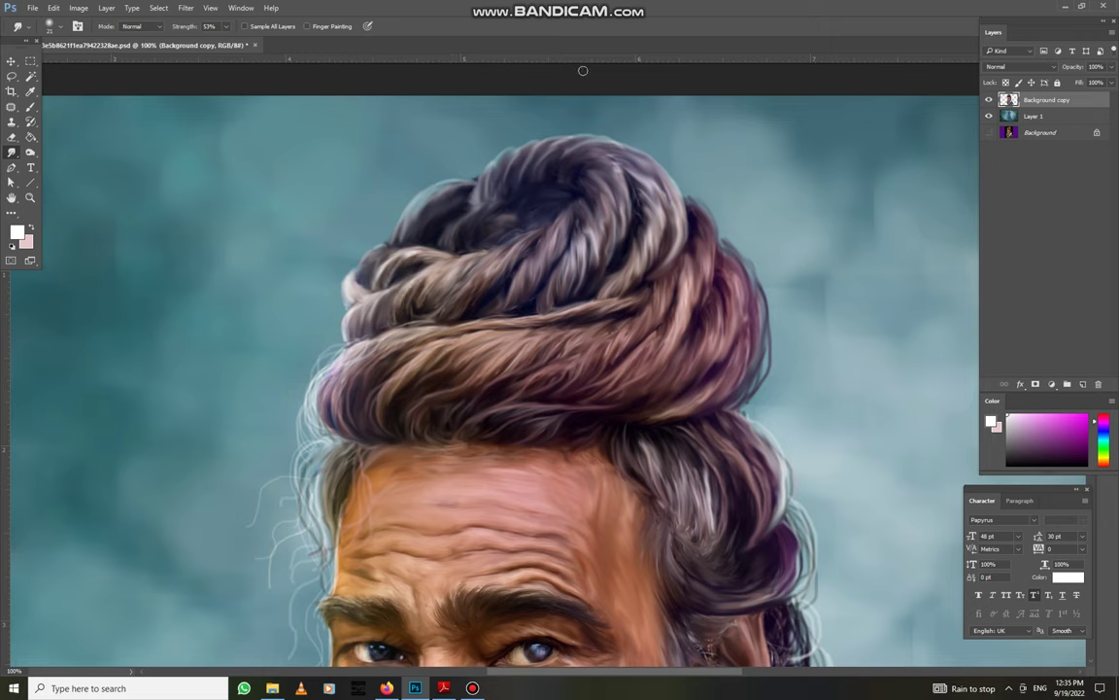
{"action": "mouse_move", "coordinate": [475, 185]}
{"action": "left_mouse_down"}
{"action": "mouse_move", "coordinate": [432, 157]}
{"action": "mouse_move", "coordinate": [543, 172]}
{"action": "left_mouse_up"}
{"action": "left_click_drag", "start_coordinate": [740, 244], "coordinate": [759, 272]}
{"action": "left_click", "coordinate": [30, 107]}
{"action": "mouse_move", "coordinate": [391, 236]}
{"action": "left_mouse_down"}
{"action": "mouse_move", "coordinate": [464, 198]}
{"action": "mouse_move", "coordinate": [390, 241]}
{"action": "left_mouse_up"}
Paint faint flyaway wisps around the bun's left, upper and right edges
{"action": "right_click", "coordinate": [340, 279]}
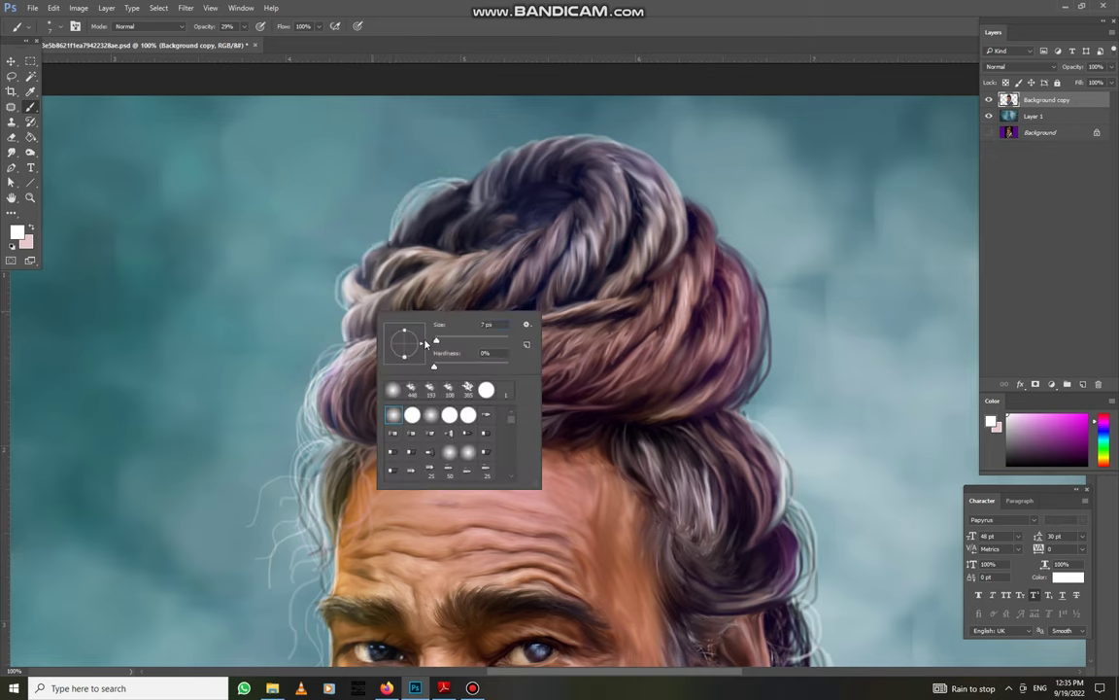
{"action": "left_click_drag", "start_coordinate": [342, 282], "coordinate": [339, 304]}
{"action": "left_click_drag", "start_coordinate": [346, 348], "coordinate": [328, 342]}
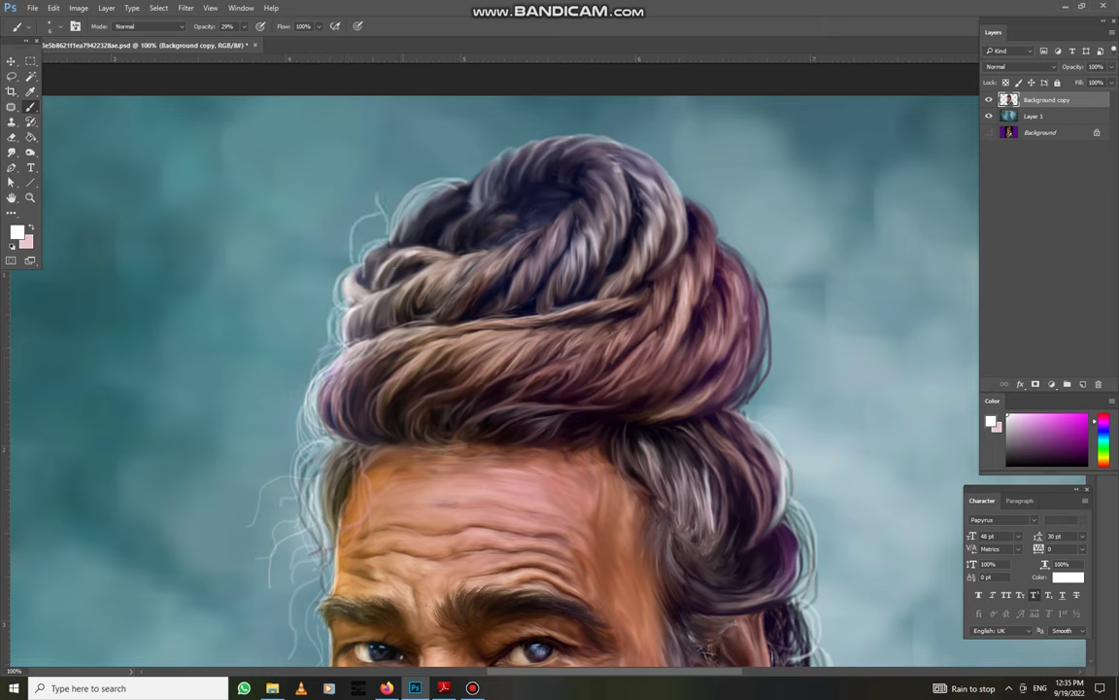
{"action": "left_click_drag", "start_coordinate": [358, 260], "coordinate": [379, 214]}
{"action": "mouse_move", "coordinate": [328, 270]}
{"action": "left_mouse_down"}
{"action": "mouse_move", "coordinate": [339, 241]}
{"action": "mouse_move", "coordinate": [443, 181]}
{"action": "mouse_move", "coordinate": [486, 141]}
{"action": "mouse_move", "coordinate": [556, 142]}
{"action": "left_mouse_up"}
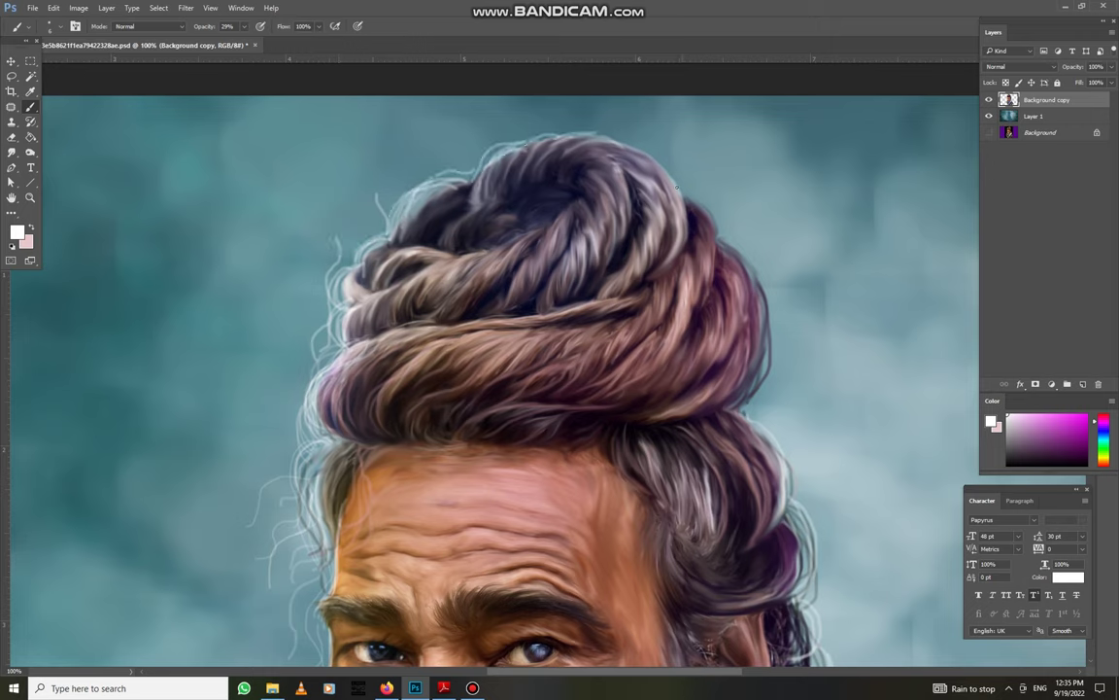
{"action": "mouse_move", "coordinate": [665, 168]}
{"action": "left_mouse_down"}
{"action": "mouse_move", "coordinate": [682, 212]}
{"action": "mouse_move", "coordinate": [716, 235]}
{"action": "left_mouse_up"}
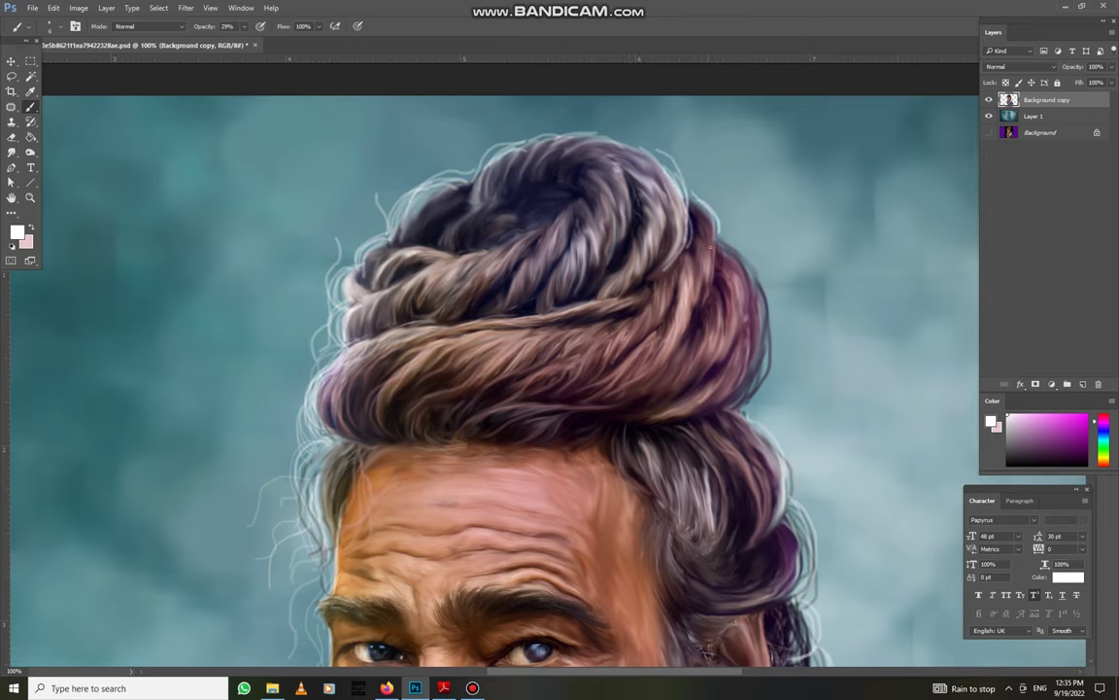
{"action": "scroll", "coordinate": [717, 309], "scroll_direction": "down", "scroll_amount": 1}
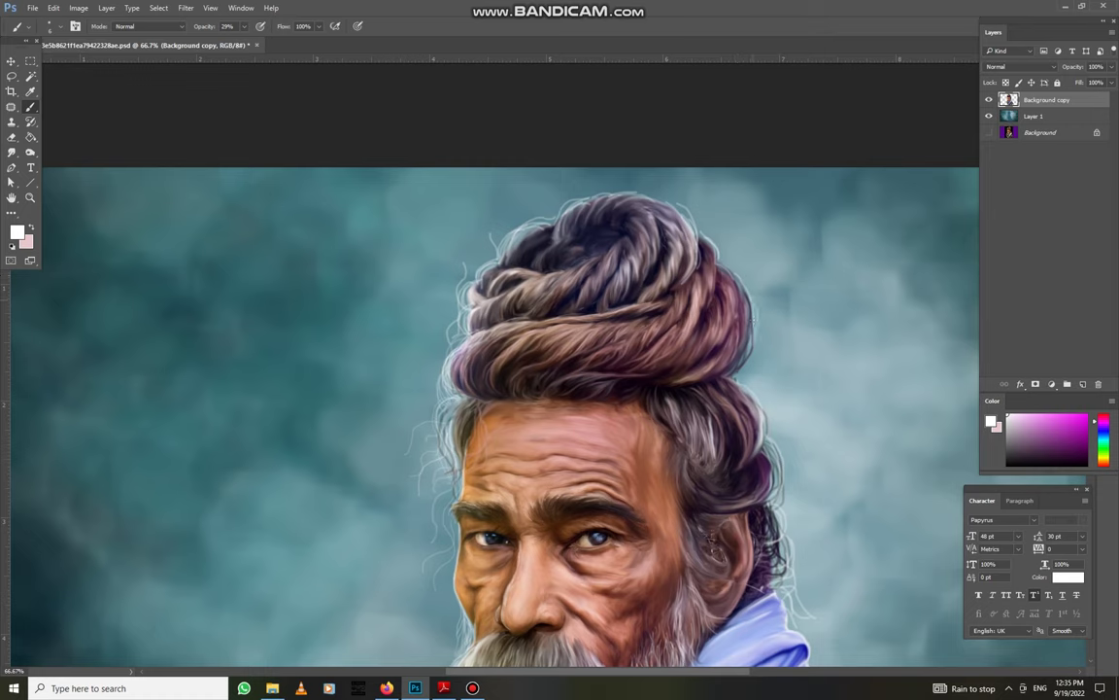
{"action": "left_click_drag", "start_coordinate": [754, 291], "coordinate": [748, 356]}
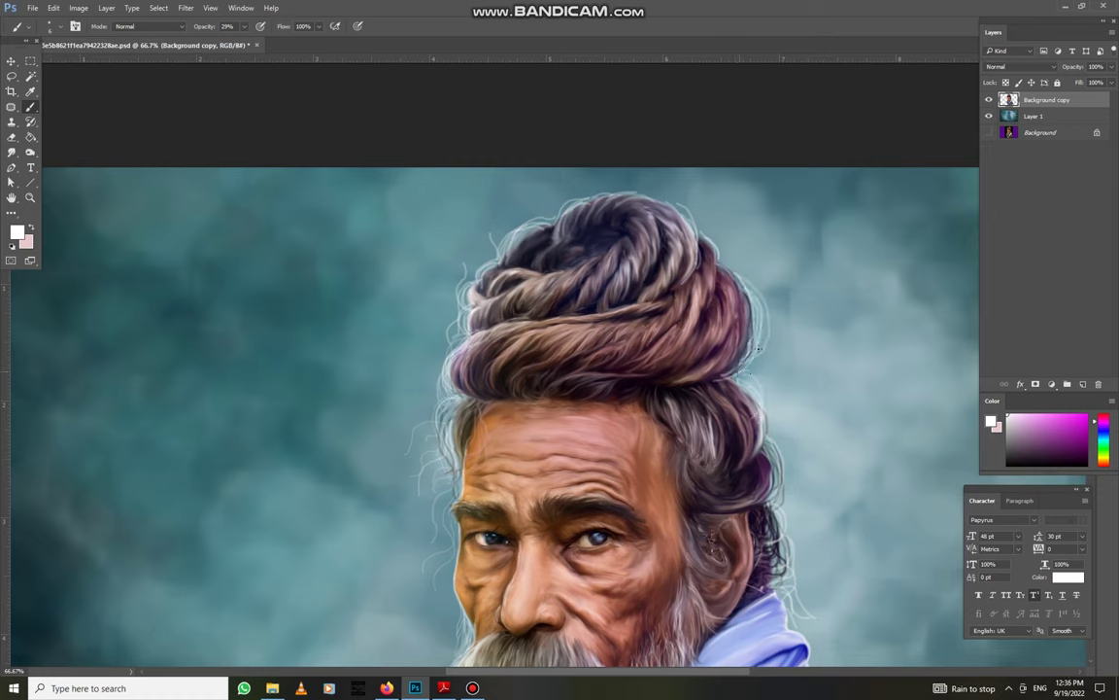
Paint fine light strands down the beard's left edge, from upper to lower left
{"action": "scroll", "coordinate": [735, 454], "scroll_direction": "down", "scroll_amount": 1}
{"action": "scroll", "coordinate": [491, 487], "scroll_direction": "up", "scroll_amount": 2}
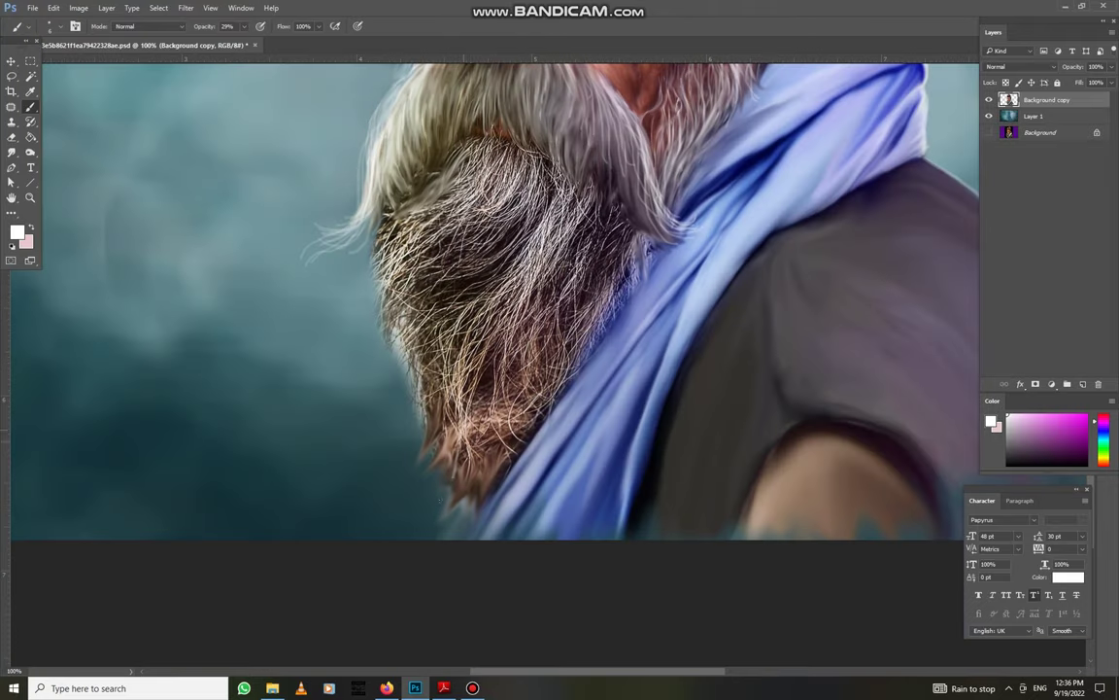
{"action": "left_click_drag", "start_coordinate": [440, 387], "coordinate": [420, 455]}
{"action": "left_click_drag", "start_coordinate": [404, 374], "coordinate": [394, 442]}
{"action": "mouse_move", "coordinate": [391, 345]}
{"action": "left_mouse_down"}
{"action": "mouse_move", "coordinate": [371, 427]}
{"action": "mouse_move", "coordinate": [374, 388]}
{"action": "left_mouse_up"}
{"action": "left_click_drag", "start_coordinate": [371, 303], "coordinate": [365, 354]}
{"action": "left_click_drag", "start_coordinate": [379, 269], "coordinate": [352, 335]}
{"action": "left_click_drag", "start_coordinate": [379, 295], "coordinate": [354, 385]}
{"action": "mouse_move", "coordinate": [374, 239]}
{"action": "left_mouse_down"}
{"action": "mouse_move", "coordinate": [348, 305]}
{"action": "mouse_move", "coordinate": [364, 393]}
{"action": "left_mouse_up"}
{"action": "left_click_drag", "start_coordinate": [378, 329], "coordinate": [374, 455]}
{"action": "left_click_drag", "start_coordinate": [383, 385], "coordinate": [416, 475]}
{"action": "left_click_drag", "start_coordinate": [420, 309], "coordinate": [399, 435]}
Raise brush opacity to 60% and paint stronger light strands on the beard's left
{"action": "right_click", "coordinate": [461, 313]}
{"action": "left_click", "coordinate": [246, 36]}
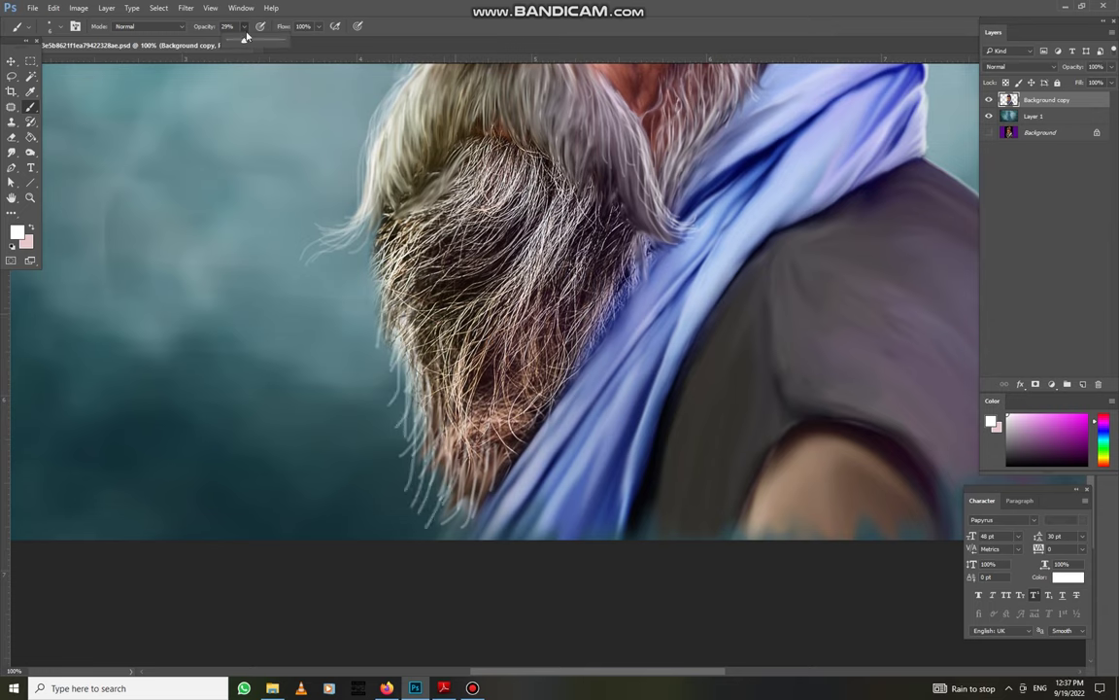
{"action": "left_click_drag", "start_coordinate": [410, 295], "coordinate": [392, 424]}
{"action": "left_click_drag", "start_coordinate": [405, 345], "coordinate": [393, 472]}
{"action": "left_click_drag", "start_coordinate": [415, 426], "coordinate": [397, 490]}
{"action": "left_click_drag", "start_coordinate": [386, 311], "coordinate": [377, 419]}
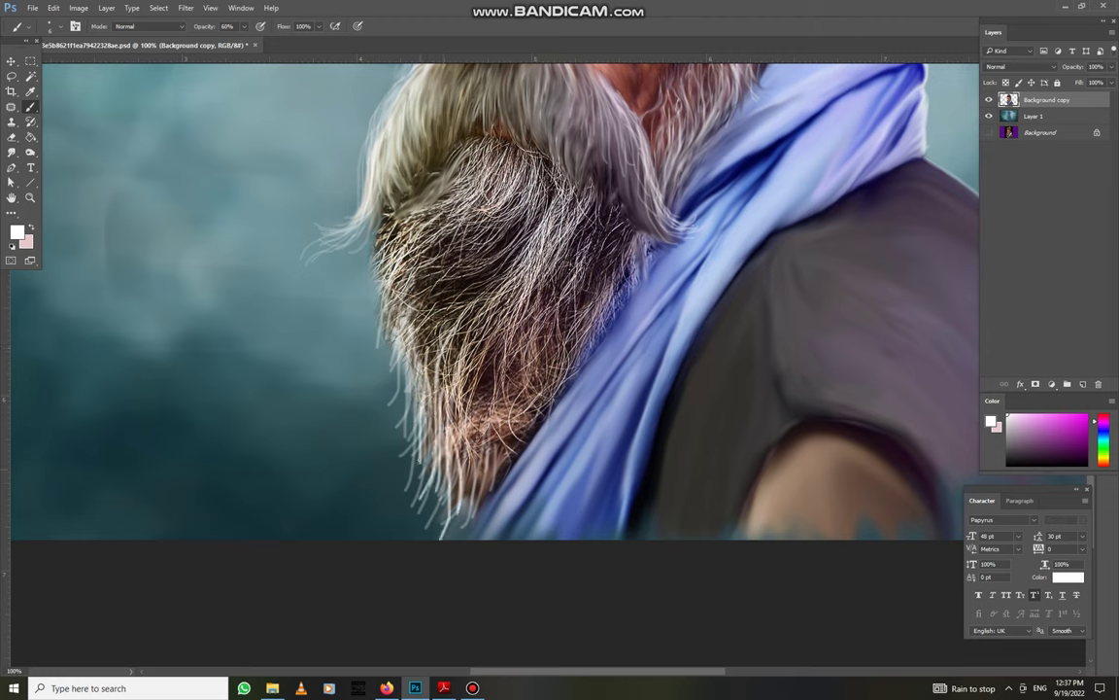
{"action": "left_click_drag", "start_coordinate": [382, 272], "coordinate": [355, 363]}
Add more light strands higher on the beard's left and down to its lower-left tip
{"action": "mouse_move", "coordinate": [369, 206]}
{"action": "left_mouse_down"}
{"action": "mouse_move", "coordinate": [342, 317]}
{"action": "mouse_move", "coordinate": [336, 270]}
{"action": "mouse_move", "coordinate": [348, 296]}
{"action": "left_mouse_up"}
{"action": "mouse_move", "coordinate": [412, 177]}
{"action": "left_mouse_down"}
{"action": "mouse_move", "coordinate": [383, 228]}
{"action": "mouse_move", "coordinate": [368, 313]}
{"action": "left_mouse_up"}
{"action": "left_click_drag", "start_coordinate": [398, 249], "coordinate": [377, 327]}
{"action": "left_click_drag", "start_coordinate": [416, 238], "coordinate": [383, 378]}
{"action": "left_click_drag", "start_coordinate": [372, 305], "coordinate": [359, 404]}
{"action": "left_click_drag", "start_coordinate": [363, 328], "coordinate": [352, 445]}
{"action": "mouse_move", "coordinate": [391, 381]}
{"action": "left_mouse_down"}
{"action": "mouse_move", "coordinate": [380, 458]}
{"action": "mouse_move", "coordinate": [429, 513]}
{"action": "mouse_move", "coordinate": [416, 553]}
{"action": "left_mouse_up"}
{"action": "key", "text": "ctrl+0"}
{"action": "left_click_drag", "start_coordinate": [427, 462], "coordinate": [415, 551]}
{"action": "left_click_drag", "start_coordinate": [428, 526], "coordinate": [402, 595]}
{"action": "left_click_drag", "start_coordinate": [418, 572], "coordinate": [408, 601]}
{"action": "scroll", "coordinate": [490, 506], "scroll_direction": "up", "scroll_amount": 2}
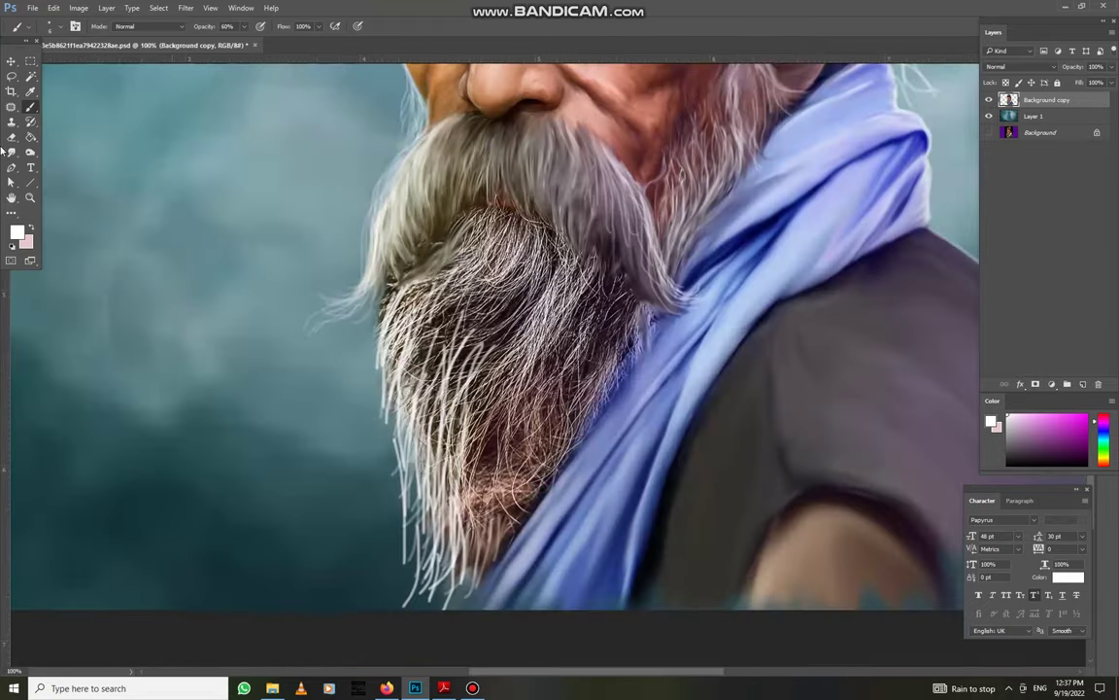
With the Smudge tool, pull wispy hairs outward along the beard's left and lower-left edges
{"action": "left_click", "coordinate": [11, 152]}
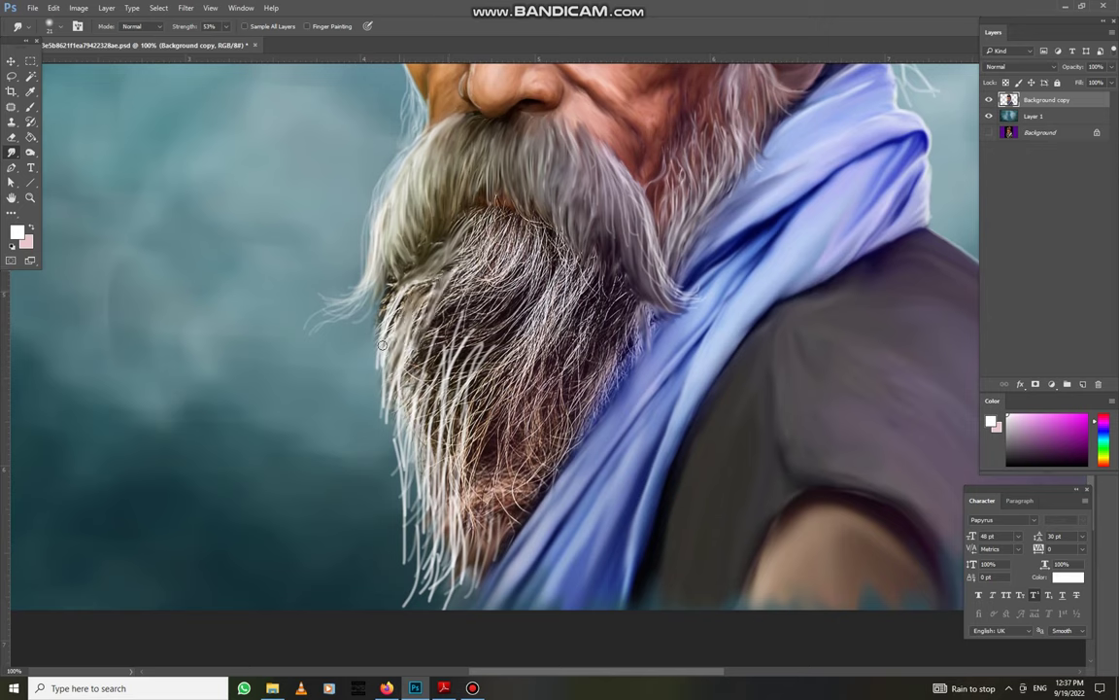
{"action": "left_click_drag", "start_coordinate": [360, 263], "coordinate": [378, 397]}
{"action": "mouse_move", "coordinate": [346, 336]}
{"action": "left_mouse_down"}
{"action": "mouse_move", "coordinate": [341, 399]}
{"action": "mouse_move", "coordinate": [348, 391]}
{"action": "mouse_move", "coordinate": [355, 426]}
{"action": "left_mouse_up"}
{"action": "left_click_drag", "start_coordinate": [355, 383], "coordinate": [363, 468]}
{"action": "left_click_drag", "start_coordinate": [413, 258], "coordinate": [381, 374]}
{"action": "left_click_drag", "start_coordinate": [387, 292], "coordinate": [418, 513]}
{"action": "left_click_drag", "start_coordinate": [386, 370], "coordinate": [374, 495]}
{"action": "left_click_drag", "start_coordinate": [387, 409], "coordinate": [354, 530]}
{"action": "left_click_drag", "start_coordinate": [355, 477], "coordinate": [330, 549]}
{"action": "left_click_drag", "start_coordinate": [389, 442], "coordinate": [369, 544]}
{"action": "left_click_drag", "start_coordinate": [421, 330], "coordinate": [393, 432]}
{"action": "left_click_drag", "start_coordinate": [406, 306], "coordinate": [388, 486]}
Blend strands down through the beard's lower middle and across to its left side
{"action": "left_click_drag", "start_coordinate": [408, 379], "coordinate": [413, 534]}
{"action": "left_click_drag", "start_coordinate": [442, 394], "coordinate": [418, 534]}
{"action": "mouse_move", "coordinate": [461, 413]}
{"action": "left_mouse_down"}
{"action": "mouse_move", "coordinate": [447, 510]}
{"action": "mouse_move", "coordinate": [471, 498]}
{"action": "left_mouse_up"}
{"action": "left_click_drag", "start_coordinate": [501, 277], "coordinate": [442, 442]}
{"action": "left_click_drag", "start_coordinate": [481, 335], "coordinate": [437, 471]}
{"action": "left_click_drag", "start_coordinate": [442, 394], "coordinate": [417, 525]}
{"action": "left_click_drag", "start_coordinate": [389, 243], "coordinate": [342, 330]}
{"action": "mouse_move", "coordinate": [368, 260]}
{"action": "left_mouse_down"}
{"action": "mouse_move", "coordinate": [340, 374]}
{"action": "mouse_move", "coordinate": [368, 340]}
{"action": "mouse_move", "coordinate": [338, 319]}
{"action": "left_mouse_up"}
Sweep strands down-left at the beard's upper-left and soften strands in its upper area
{"action": "left_click_drag", "start_coordinate": [362, 229], "coordinate": [345, 276]}
{"action": "left_click_drag", "start_coordinate": [420, 215], "coordinate": [384, 290]}
{"action": "left_click_drag", "start_coordinate": [403, 238], "coordinate": [369, 311]}
{"action": "left_click_drag", "start_coordinate": [377, 258], "coordinate": [355, 332]}
{"action": "left_click_drag", "start_coordinate": [490, 215], "coordinate": [466, 278]}
{"action": "left_click_drag", "start_coordinate": [432, 194], "coordinate": [406, 234]}
{"action": "left_click_drag", "start_coordinate": [515, 219], "coordinate": [491, 291]}
{"action": "mouse_move", "coordinate": [525, 223]}
{"action": "left_mouse_down"}
{"action": "mouse_move", "coordinate": [501, 301]}
{"action": "mouse_move", "coordinate": [535, 272]}
{"action": "mouse_move", "coordinate": [539, 286]}
{"action": "left_mouse_up"}
{"action": "left_click_drag", "start_coordinate": [554, 243], "coordinate": [544, 301]}
Reshape the beard's left edge and its central and centre-right strands
{"action": "mouse_move", "coordinate": [483, 233]}
{"action": "left_mouse_down"}
{"action": "mouse_move", "coordinate": [476, 288]}
{"action": "mouse_move", "coordinate": [438, 313]}
{"action": "mouse_move", "coordinate": [422, 355]}
{"action": "left_mouse_up"}
{"action": "mouse_move", "coordinate": [422, 356]}
{"action": "left_mouse_down"}
{"action": "mouse_move", "coordinate": [410, 321]}
{"action": "mouse_move", "coordinate": [520, 309]}
{"action": "left_mouse_up"}
{"action": "left_click_drag", "start_coordinate": [476, 272], "coordinate": [442, 367]}
{"action": "mouse_move", "coordinate": [507, 218]}
{"action": "left_mouse_down"}
{"action": "mouse_move", "coordinate": [505, 291]}
{"action": "mouse_move", "coordinate": [478, 335]}
{"action": "left_mouse_up"}
{"action": "mouse_move", "coordinate": [490, 273]}
{"action": "left_mouse_down"}
{"action": "mouse_move", "coordinate": [456, 360]}
{"action": "mouse_move", "coordinate": [399, 267]}
{"action": "left_mouse_up"}
{"action": "mouse_move", "coordinate": [525, 238]}
{"action": "left_mouse_down"}
{"action": "mouse_move", "coordinate": [515, 297]}
{"action": "mouse_move", "coordinate": [503, 296]}
{"action": "left_mouse_up"}
{"action": "mouse_move", "coordinate": [505, 194]}
{"action": "left_mouse_down"}
{"action": "mouse_move", "coordinate": [535, 267]}
{"action": "mouse_move", "coordinate": [583, 302]}
{"action": "left_mouse_up"}
{"action": "left_click_drag", "start_coordinate": [554, 248], "coordinate": [544, 325]}
{"action": "left_click_drag", "start_coordinate": [563, 270], "coordinate": [559, 340]}
{"action": "left_click_drag", "start_coordinate": [570, 294], "coordinate": [514, 403]}
Further reshape the beard's central strands and those on its left side
{"action": "mouse_move", "coordinate": [535, 292]}
{"action": "left_mouse_down"}
{"action": "mouse_move", "coordinate": [520, 403]}
{"action": "mouse_move", "coordinate": [501, 418]}
{"action": "left_mouse_up"}
{"action": "left_click_drag", "start_coordinate": [517, 364], "coordinate": [495, 442]}
{"action": "mouse_move", "coordinate": [539, 289]}
{"action": "left_mouse_down"}
{"action": "mouse_move", "coordinate": [491, 442]}
{"action": "mouse_move", "coordinate": [486, 413]}
{"action": "left_mouse_up"}
{"action": "left_click_drag", "start_coordinate": [511, 313], "coordinate": [481, 413]}
{"action": "mouse_move", "coordinate": [529, 287]}
{"action": "left_mouse_down"}
{"action": "mouse_move", "coordinate": [510, 374]}
{"action": "mouse_move", "coordinate": [485, 354]}
{"action": "left_mouse_up"}
{"action": "mouse_move", "coordinate": [510, 306]}
{"action": "left_mouse_down"}
{"action": "mouse_move", "coordinate": [474, 413]}
{"action": "mouse_move", "coordinate": [467, 403]}
{"action": "left_mouse_up"}
{"action": "left_click_drag", "start_coordinate": [495, 364], "coordinate": [488, 427]}
{"action": "left_click_drag", "start_coordinate": [451, 326], "coordinate": [428, 452]}
{"action": "mouse_move", "coordinate": [447, 301]}
{"action": "left_mouse_down"}
{"action": "mouse_move", "coordinate": [408, 462]}
{"action": "mouse_move", "coordinate": [403, 413]}
{"action": "mouse_move", "coordinate": [388, 398]}
{"action": "left_mouse_up"}
Pull and smudge more hair strands along the beard's left edge
{"action": "mouse_move", "coordinate": [408, 292]}
{"action": "left_mouse_down"}
{"action": "mouse_move", "coordinate": [388, 369]}
{"action": "mouse_move", "coordinate": [354, 398]}
{"action": "left_mouse_up"}
{"action": "left_click_drag", "start_coordinate": [384, 316], "coordinate": [369, 423]}
{"action": "mouse_move", "coordinate": [418, 325]}
{"action": "left_mouse_down"}
{"action": "mouse_move", "coordinate": [398, 438]}
{"action": "mouse_move", "coordinate": [423, 449]}
{"action": "left_mouse_up"}
{"action": "left_click_drag", "start_coordinate": [452, 357], "coordinate": [431, 439]}
{"action": "left_click_drag", "start_coordinate": [457, 320], "coordinate": [437, 408]}
{"action": "left_click_drag", "start_coordinate": [478, 350], "coordinate": [527, 372]}
{"action": "left_click_drag", "start_coordinate": [442, 402], "coordinate": [432, 453]}
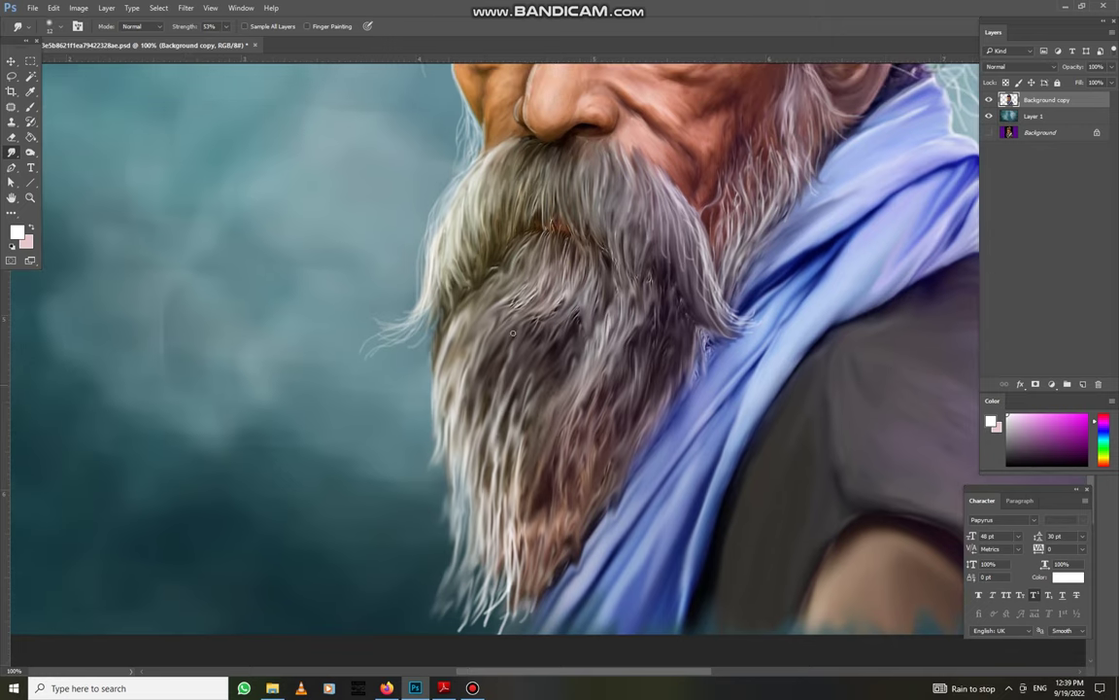
{"action": "left_click", "coordinate": [226, 28]}
Raise Smudge Strength from 68% to 85% and smudge strands along the beard's left edge
{"action": "left_click", "coordinate": [448, 406]}
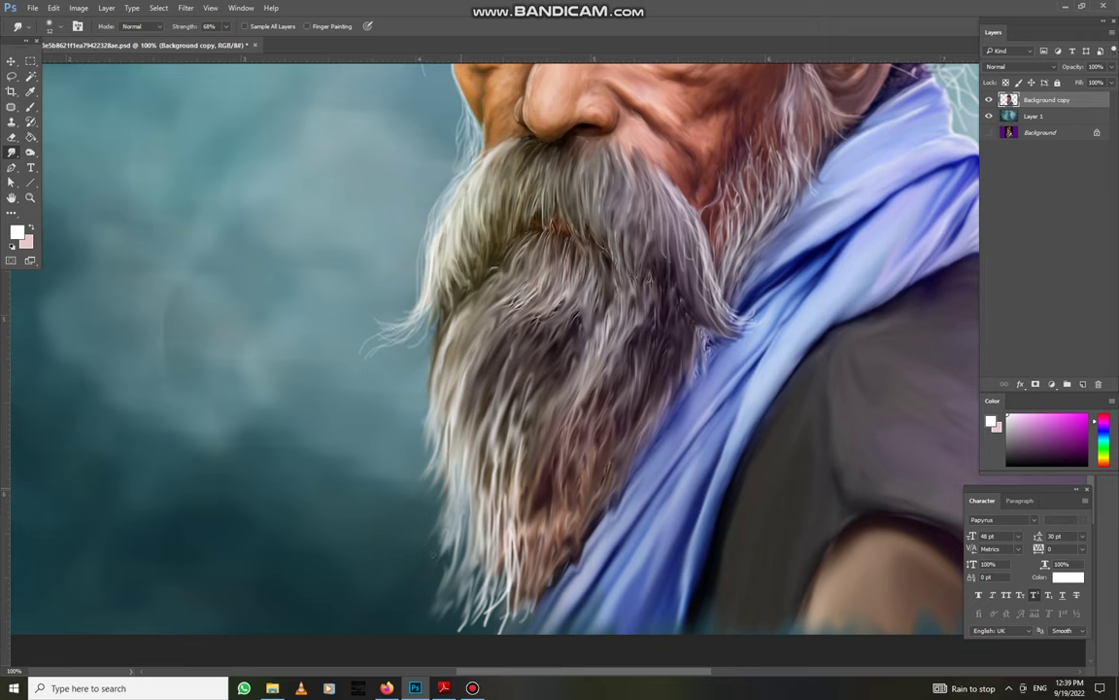
{"action": "left_click_drag", "start_coordinate": [185, 26], "coordinate": [201, 26]}
{"action": "left_click_drag", "start_coordinate": [454, 501], "coordinate": [460, 393]}
{"action": "left_click_drag", "start_coordinate": [413, 360], "coordinate": [397, 457]}
{"action": "left_click_drag", "start_coordinate": [413, 342], "coordinate": [391, 459]}
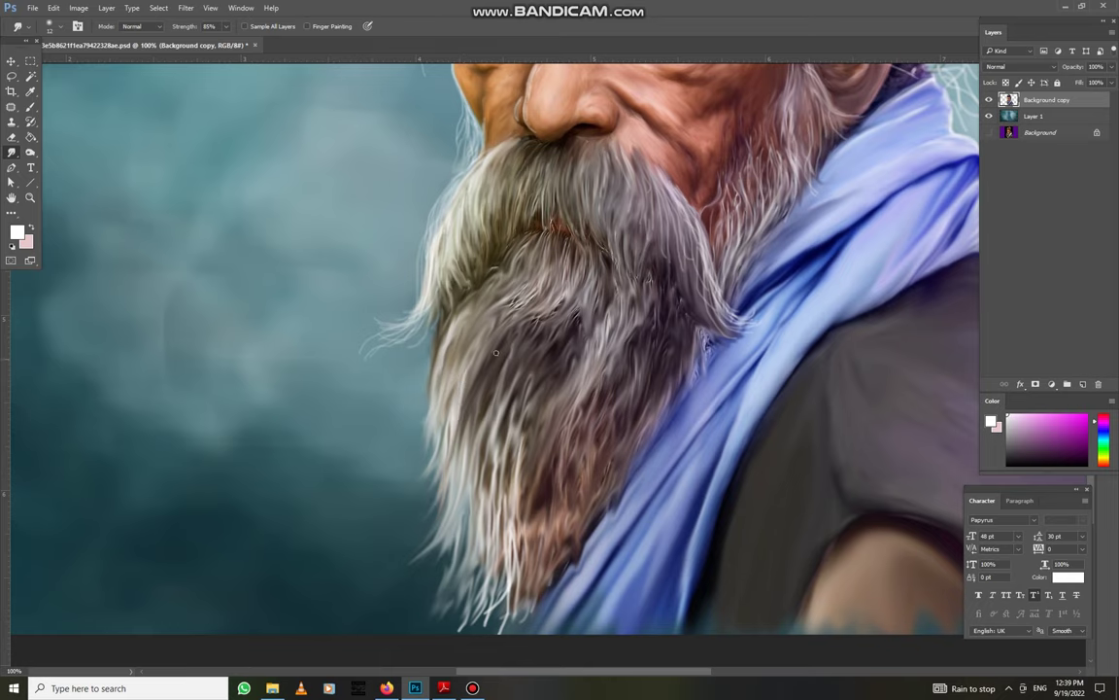
Pull strands outward at the beard's lower-left and touch up its left-edge strands
{"action": "left_click_drag", "start_coordinate": [418, 367], "coordinate": [386, 533]}
{"action": "left_click_drag", "start_coordinate": [443, 403], "coordinate": [456, 493]}
{"action": "left_click_drag", "start_coordinate": [418, 447], "coordinate": [388, 520]}
{"action": "left_click_drag", "start_coordinate": [442, 404], "coordinate": [435, 495]}
{"action": "scroll", "coordinate": [524, 324], "scroll_direction": "down", "scroll_amount": 3}
{"action": "left_click_drag", "start_coordinate": [480, 297], "coordinate": [470, 414]}
{"action": "left_click_drag", "start_coordinate": [467, 343], "coordinate": [449, 441]}
{"action": "scroll", "coordinate": [524, 325], "scroll_direction": "up", "scroll_amount": 3}
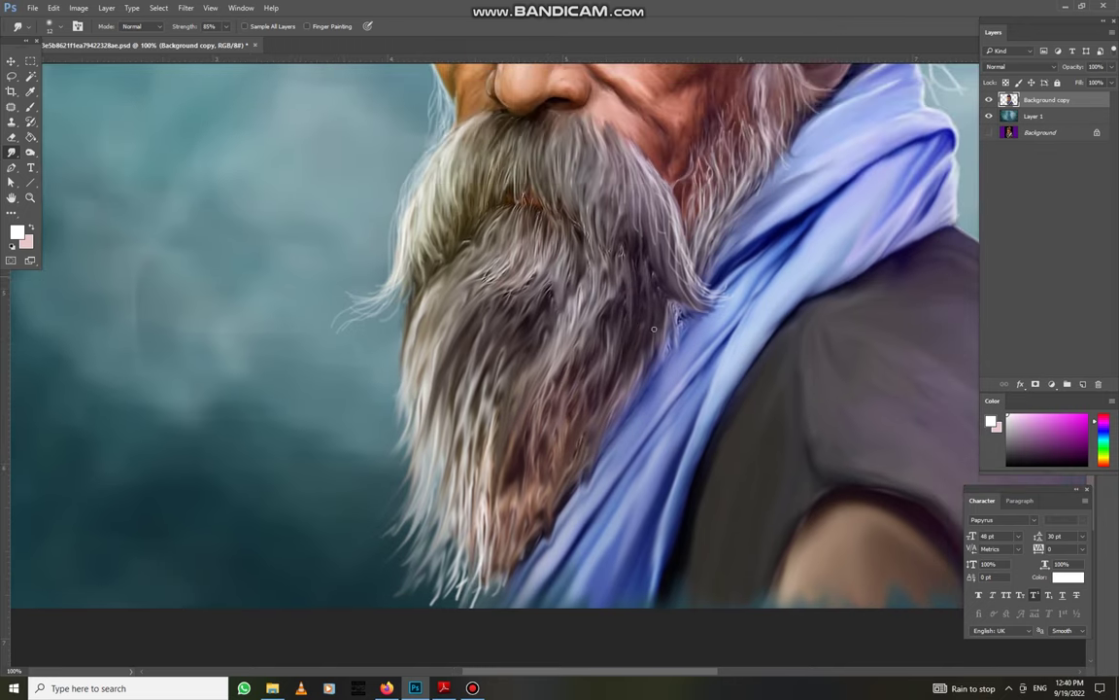
Streak strands downward in the beard's right area and blend its middle and left
{"action": "mouse_move", "coordinate": [609, 281]}
{"action": "left_mouse_down"}
{"action": "mouse_move", "coordinate": [612, 319]}
{"action": "mouse_move", "coordinate": [585, 326]}
{"action": "mouse_move", "coordinate": [561, 386]}
{"action": "left_mouse_up"}
{"action": "left_click_drag", "start_coordinate": [563, 335], "coordinate": [563, 365]}
{"action": "left_click_drag", "start_coordinate": [558, 262], "coordinate": [556, 292]}
{"action": "left_click_drag", "start_coordinate": [556, 335], "coordinate": [554, 371]}
{"action": "mouse_move", "coordinate": [544, 263]}
{"action": "left_mouse_down"}
{"action": "mouse_move", "coordinate": [541, 360]}
{"action": "mouse_move", "coordinate": [530, 353]}
{"action": "mouse_move", "coordinate": [539, 351]}
{"action": "mouse_move", "coordinate": [549, 378]}
{"action": "mouse_move", "coordinate": [522, 352]}
{"action": "left_mouse_up"}
{"action": "mouse_move", "coordinate": [523, 303]}
{"action": "left_mouse_down"}
{"action": "mouse_move", "coordinate": [507, 376]}
{"action": "mouse_move", "coordinate": [494, 374]}
{"action": "left_mouse_up"}
{"action": "mouse_move", "coordinate": [497, 282]}
{"action": "left_mouse_down"}
{"action": "mouse_move", "coordinate": [462, 374]}
{"action": "mouse_move", "coordinate": [478, 306]}
{"action": "mouse_move", "coordinate": [462, 334]}
{"action": "mouse_move", "coordinate": [438, 431]}
{"action": "left_mouse_up"}
{"action": "mouse_move", "coordinate": [455, 336]}
{"action": "left_mouse_down"}
{"action": "mouse_move", "coordinate": [407, 461]}
{"action": "mouse_move", "coordinate": [396, 432]}
{"action": "left_mouse_up"}
Streak strands down the beard's left edge from upper to lower left, blending the lower-left
{"action": "left_click_drag", "start_coordinate": [438, 261], "coordinate": [382, 342]}
{"action": "mouse_move", "coordinate": [408, 286]}
{"action": "left_mouse_down"}
{"action": "mouse_move", "coordinate": [371, 398]}
{"action": "mouse_move", "coordinate": [392, 371]}
{"action": "mouse_move", "coordinate": [384, 409]}
{"action": "left_mouse_up"}
{"action": "left_click_drag", "start_coordinate": [422, 351], "coordinate": [405, 441]}
{"action": "left_click_drag", "start_coordinate": [439, 312], "coordinate": [400, 466]}
{"action": "left_click_drag", "start_coordinate": [410, 402], "coordinate": [402, 489]}
{"action": "mouse_move", "coordinate": [427, 369]}
{"action": "left_mouse_down"}
{"action": "mouse_move", "coordinate": [408, 505]}
{"action": "mouse_move", "coordinate": [422, 452]}
{"action": "mouse_move", "coordinate": [437, 490]}
{"action": "left_mouse_up"}
{"action": "left_click_drag", "start_coordinate": [474, 324], "coordinate": [462, 468]}
{"action": "mouse_move", "coordinate": [452, 400]}
{"action": "left_mouse_down"}
{"action": "mouse_move", "coordinate": [450, 474]}
{"action": "mouse_move", "coordinate": [472, 461]}
{"action": "left_mouse_up"}
Streak and blend strands across the beard's middle, middle-right and lower middle
{"action": "left_click_drag", "start_coordinate": [486, 352], "coordinate": [473, 463]}
{"action": "mouse_move", "coordinate": [510, 328]}
{"action": "left_mouse_down"}
{"action": "mouse_move", "coordinate": [506, 406]}
{"action": "mouse_move", "coordinate": [541, 352]}
{"action": "left_mouse_up"}
{"action": "left_click_drag", "start_coordinate": [564, 272], "coordinate": [568, 367]}
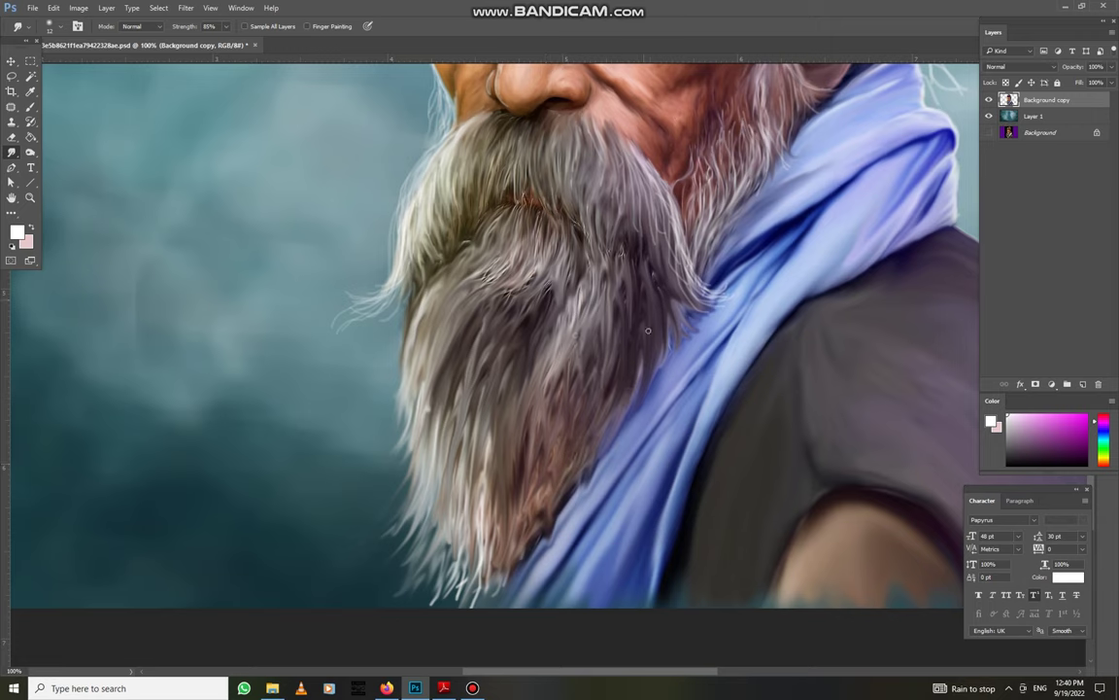
{"action": "mouse_move", "coordinate": [591, 309]}
{"action": "left_mouse_down"}
{"action": "mouse_move", "coordinate": [593, 342]}
{"action": "mouse_move", "coordinate": [569, 400]}
{"action": "left_mouse_up"}
{"action": "left_click_drag", "start_coordinate": [553, 357], "coordinate": [515, 461]}
{"action": "left_click_drag", "start_coordinate": [512, 365], "coordinate": [499, 482]}
{"action": "left_click_drag", "start_coordinate": [511, 422], "coordinate": [481, 496]}
{"action": "left_click_drag", "start_coordinate": [502, 379], "coordinate": [476, 493]}
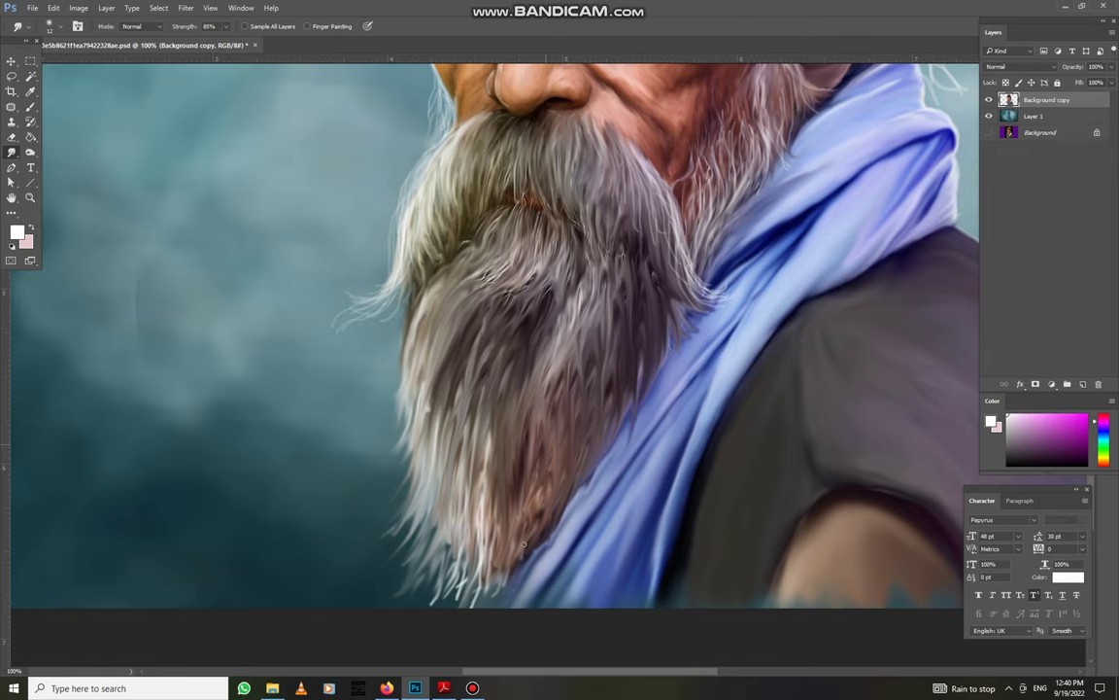
{"action": "scroll", "coordinate": [534, 466], "scroll_direction": "down", "scroll_amount": 5}
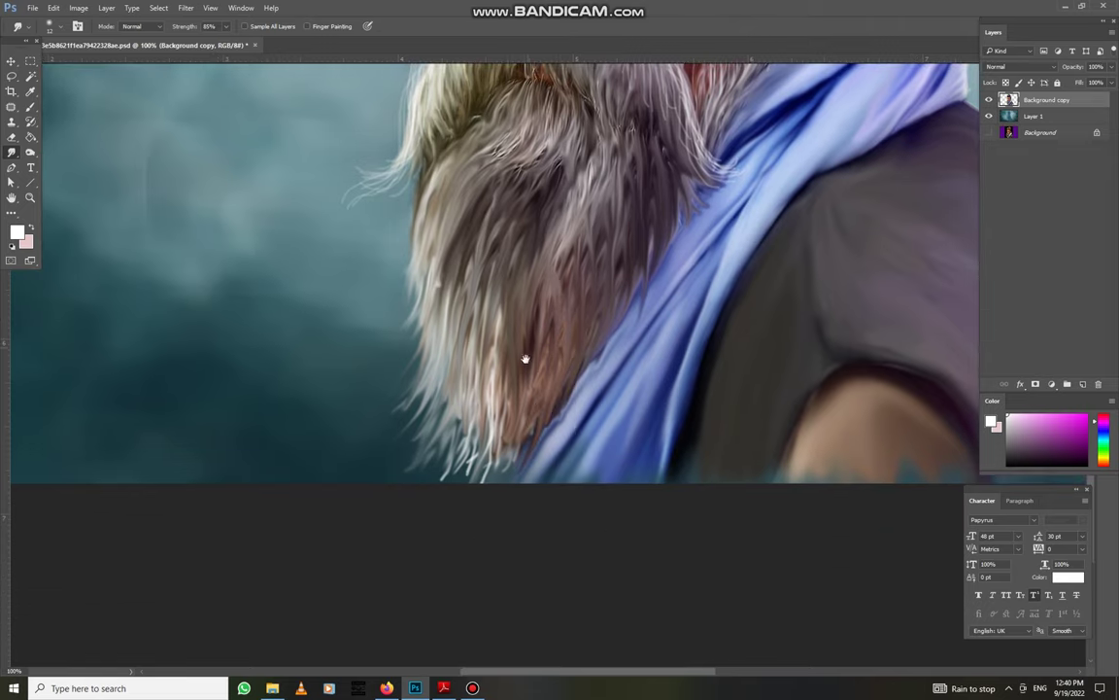
Smudge the grey beard's lower-left fringe and a small inner strand, zooming out to check the whole portrait
{"action": "key", "text": "ctrl+minus"}
{"action": "left_click_drag", "start_coordinate": [437, 379], "coordinate": [471, 343]}
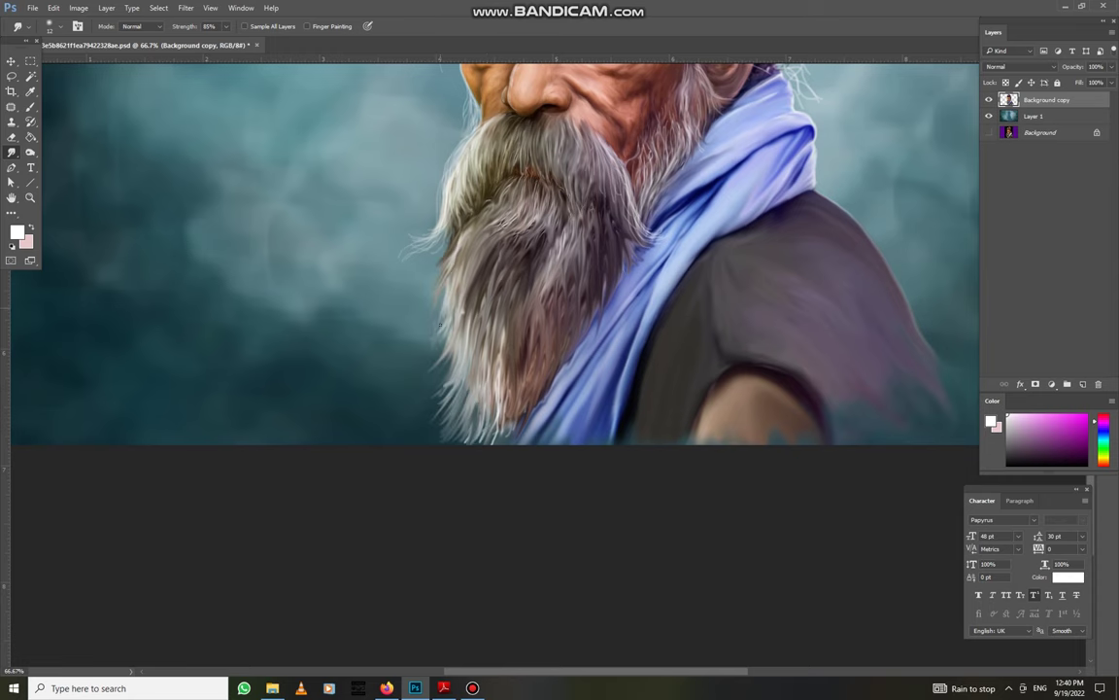
{"action": "key", "text": "ctrl+minus"}
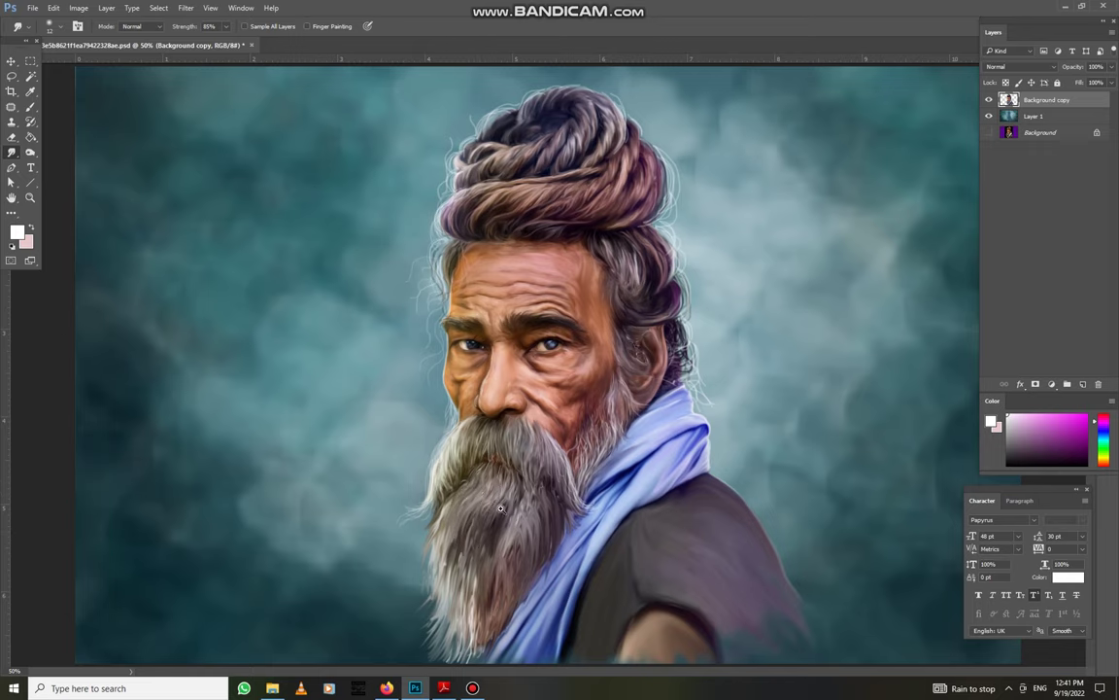
{"action": "key", "text": "ctrl+plus"}
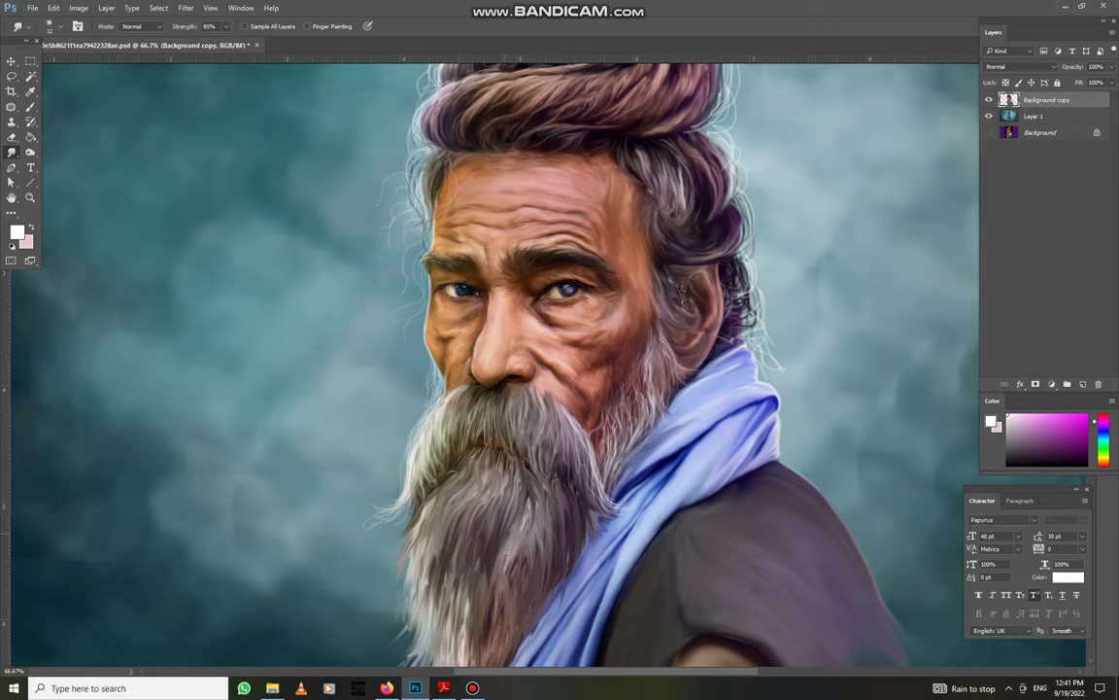
{"action": "left_click_drag", "start_coordinate": [550, 523], "coordinate": [543, 576]}
{"action": "scroll", "coordinate": [465, 466], "scroll_direction": "down", "scroll_amount": 2}
{"action": "key", "text": "ctrl+minus"}
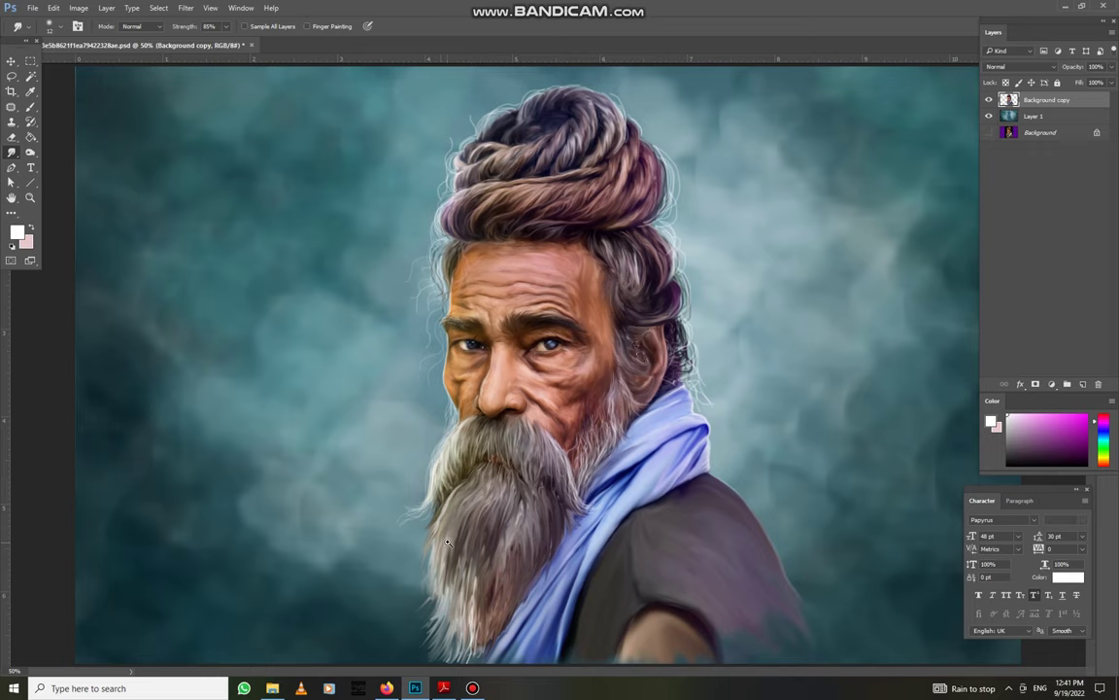
{"action": "scroll", "coordinate": [448, 541], "scroll_direction": "up", "scroll_amount": 1}
At 66.7% zoom, smudge the beard's middle strands down and to the left into flowing streaks
{"action": "scroll", "coordinate": [455, 447], "scroll_direction": "down", "scroll_amount": 3}
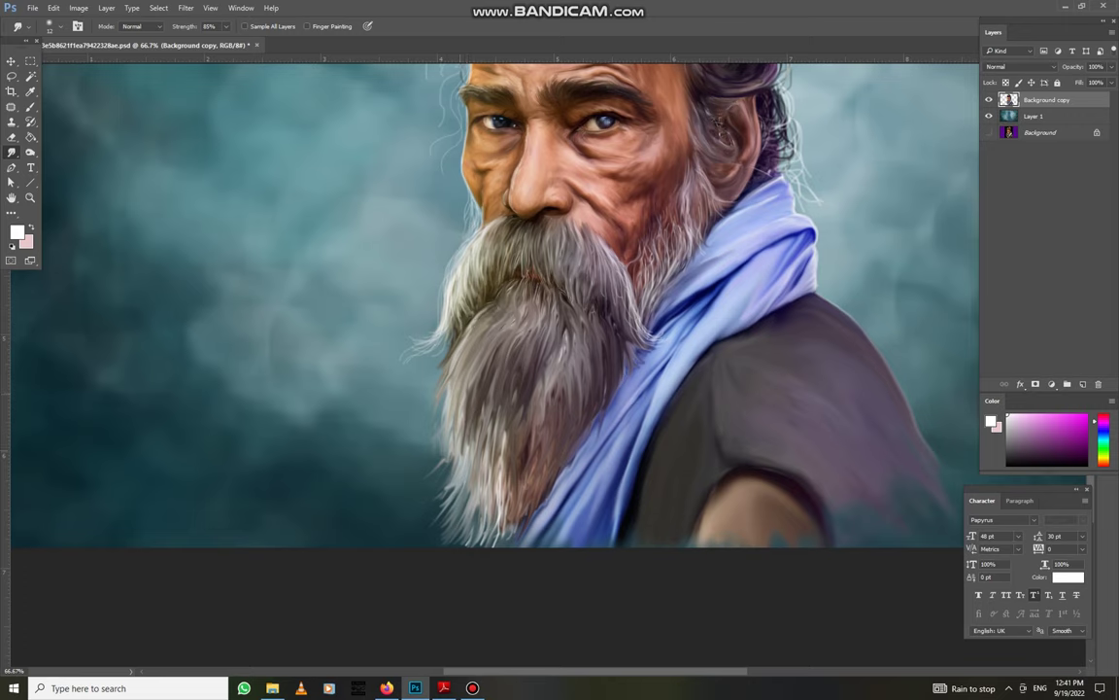
{"action": "left_click_drag", "start_coordinate": [469, 430], "coordinate": [451, 478]}
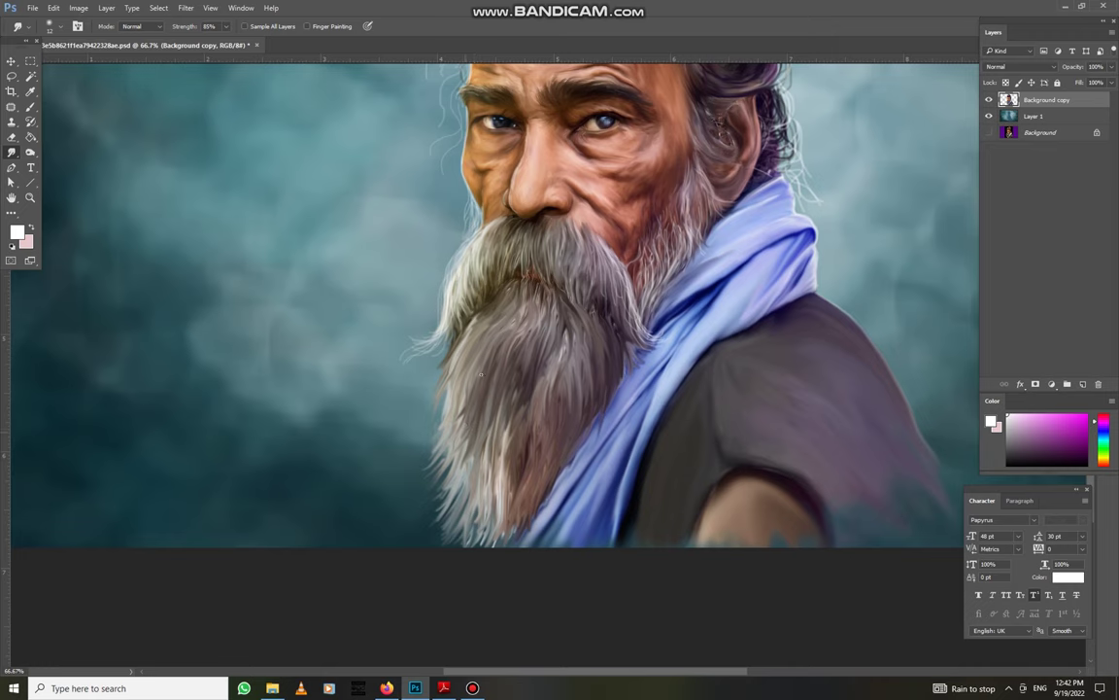
At 200% zoom, set a small Smudge brush and sweep the beard's light left-edge strands upward
{"action": "scroll", "coordinate": [515, 319], "scroll_direction": "up", "scroll_amount": 2}
{"action": "scroll", "coordinate": [517, 330], "scroll_direction": "up", "scroll_amount": 1}
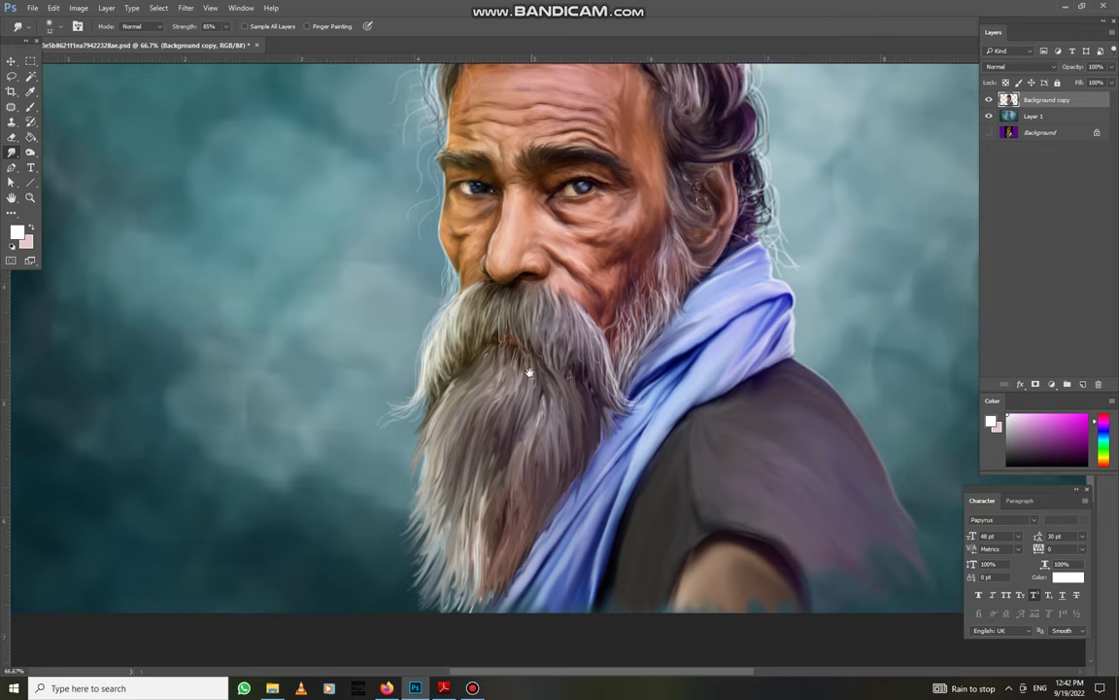
{"action": "scroll", "coordinate": [519, 342], "scroll_direction": "up", "scroll_amount": 2}
{"action": "scroll", "coordinate": [521, 352], "scroll_direction": "up", "scroll_amount": 2}
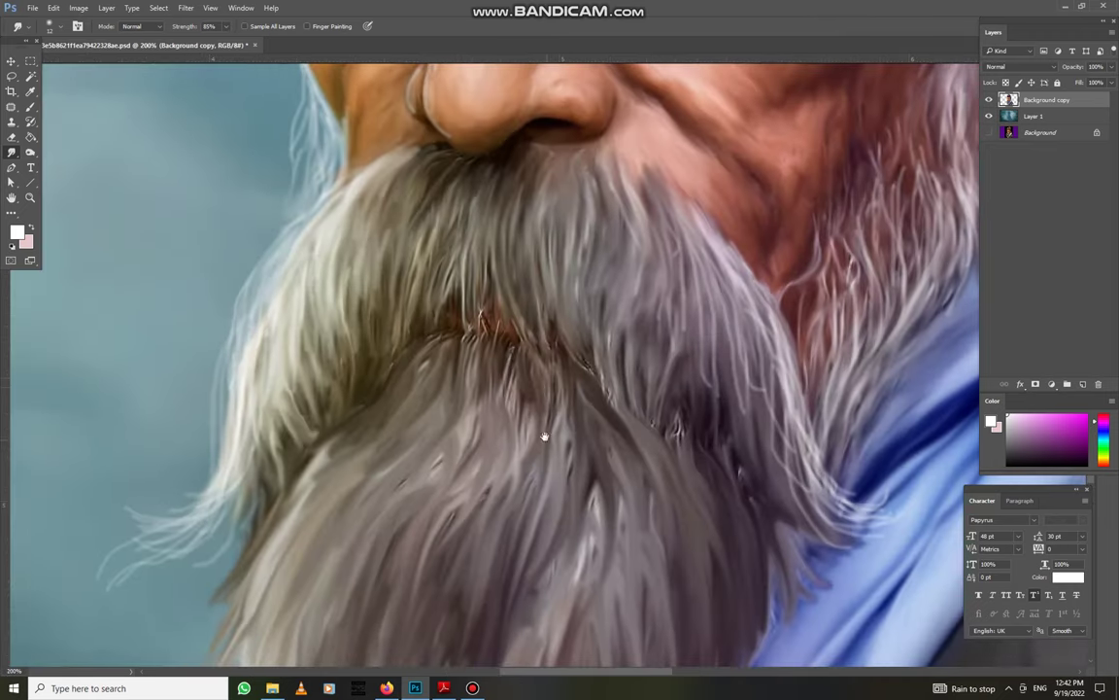
{"action": "scroll", "coordinate": [500, 418], "scroll_direction": "down", "scroll_amount": 3}
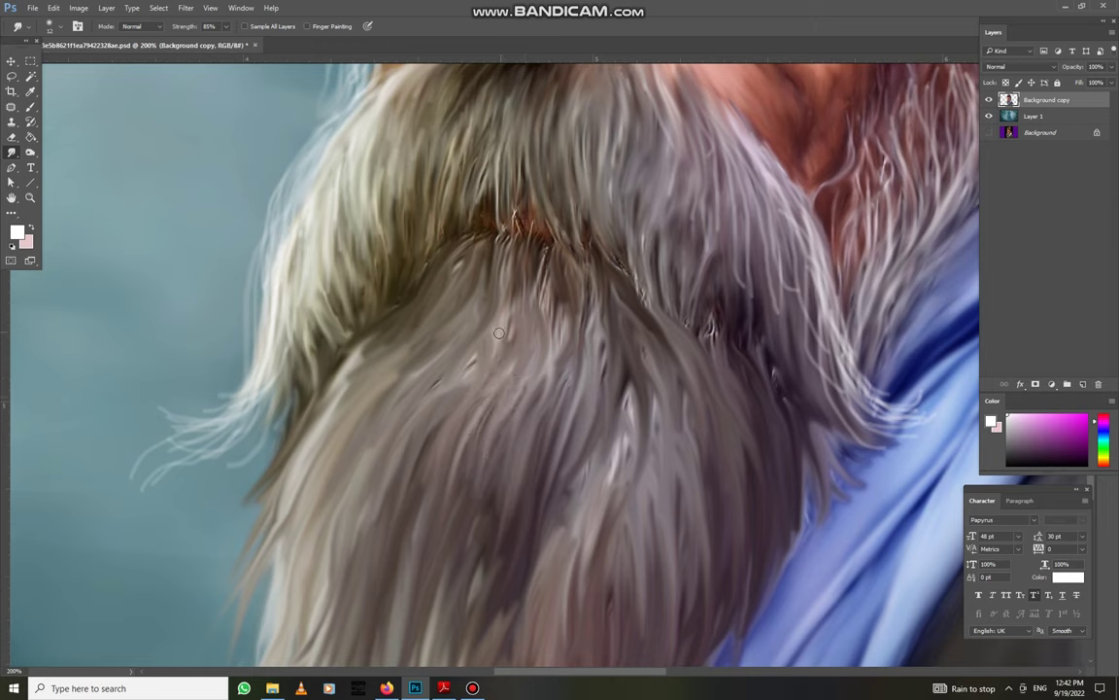
{"action": "right_click", "coordinate": [522, 413]}
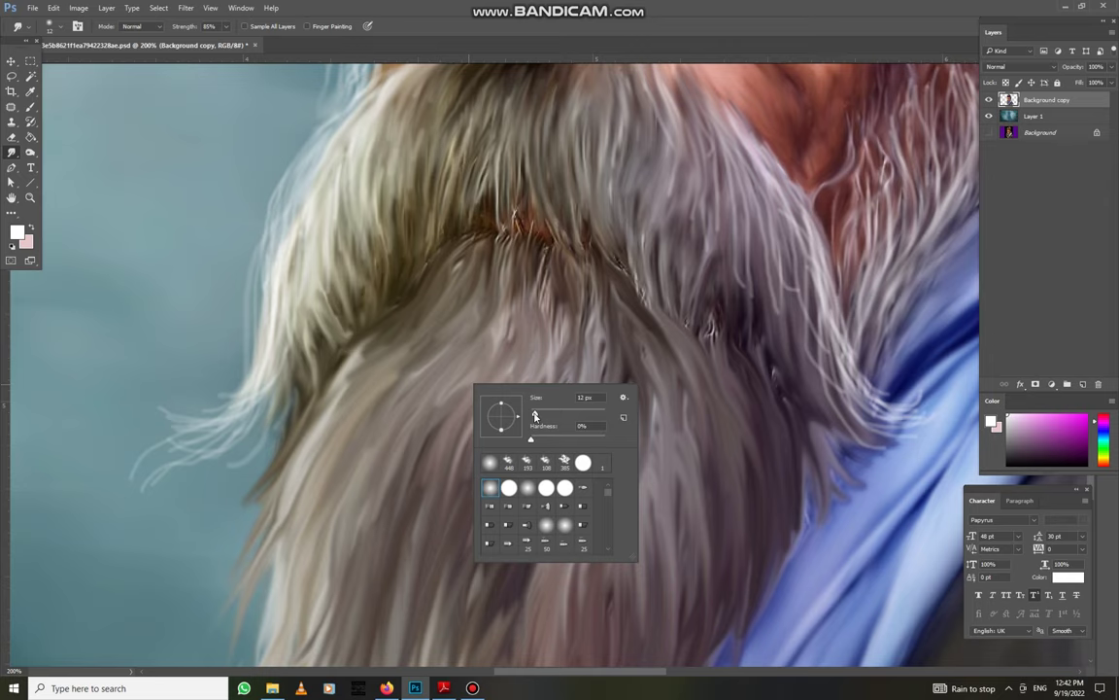
{"action": "key", "text": "Return"}
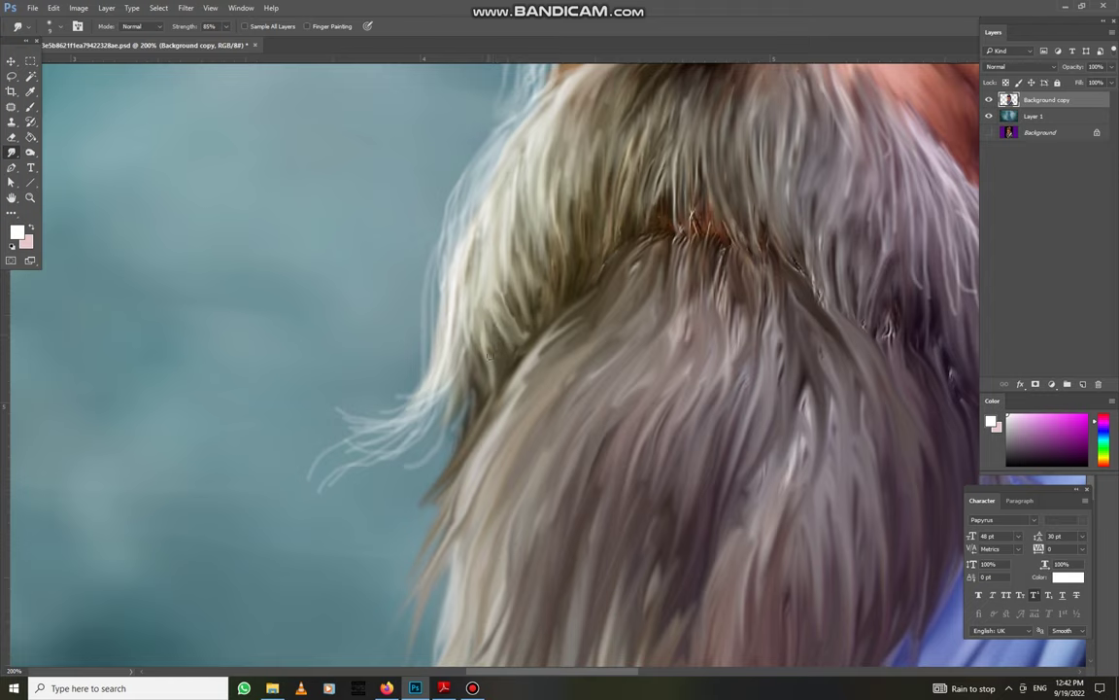
{"action": "left_click_drag", "start_coordinate": [443, 312], "coordinate": [415, 379]}
{"action": "left_click_drag", "start_coordinate": [447, 303], "coordinate": [447, 237]}
{"action": "left_click_drag", "start_coordinate": [459, 282], "coordinate": [453, 190]}
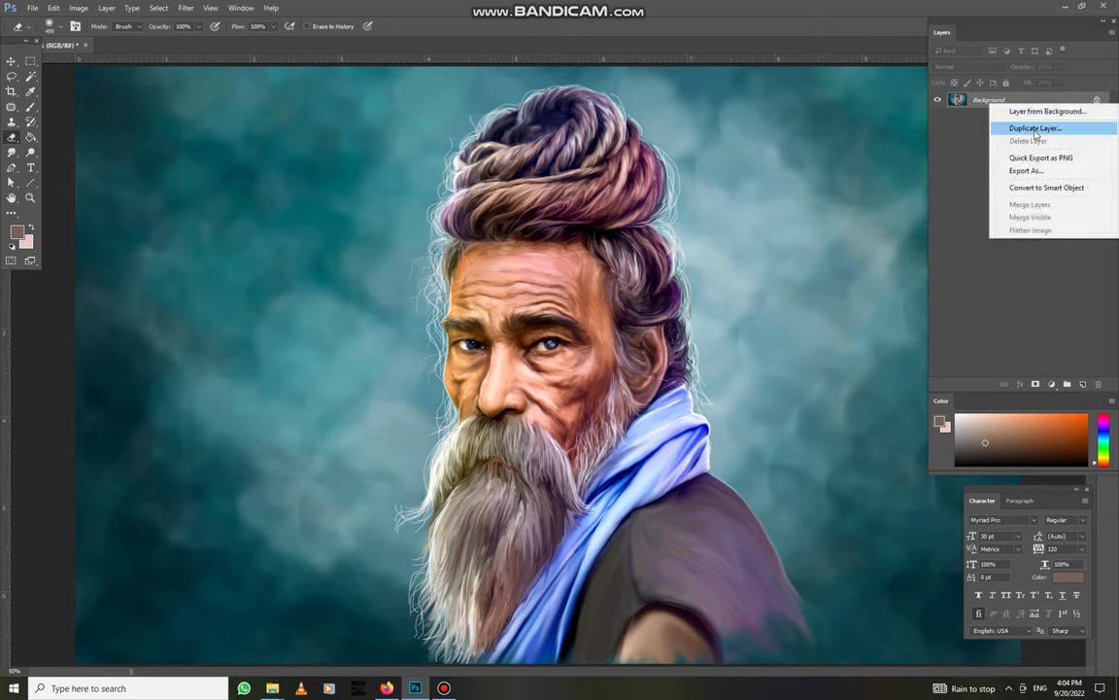
Duplicate the Background layer and apply Oil Paint with Stylization 9.8, Cleanliness 9.7, Scale 1.2
{"action": "left_click", "coordinate": [1015, 124]}
{"action": "left_click", "coordinate": [665, 216]}
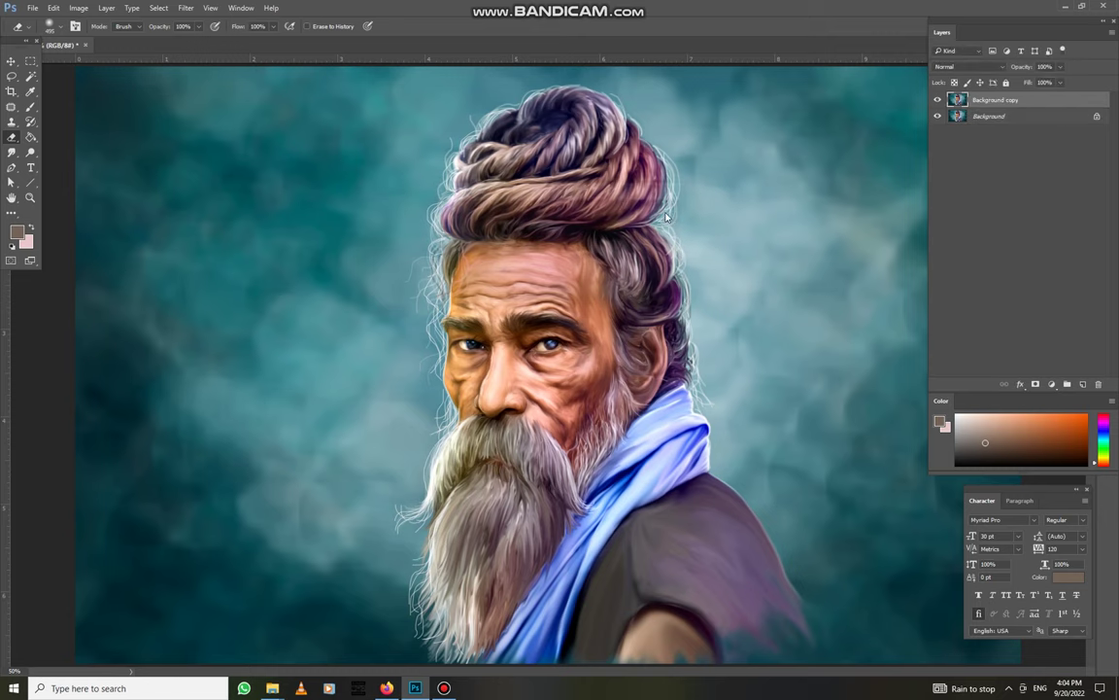
{"action": "left_click", "coordinate": [185, 8]}
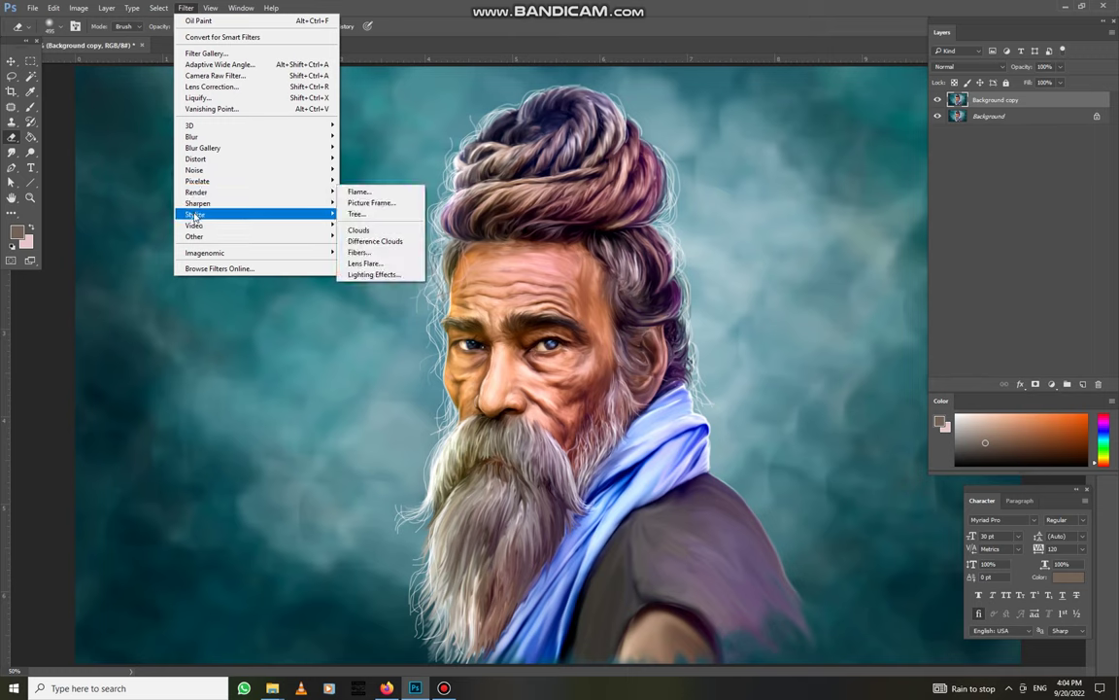
{"action": "mouse_move", "coordinate": [253, 214]}
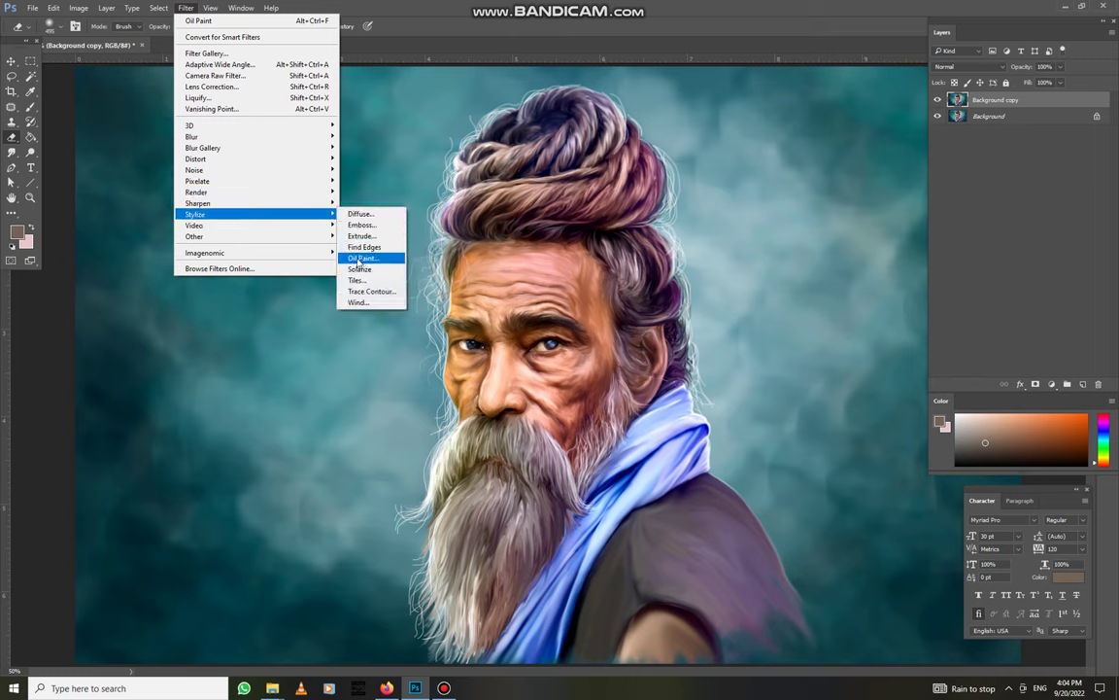
{"action": "left_click", "coordinate": [359, 259]}
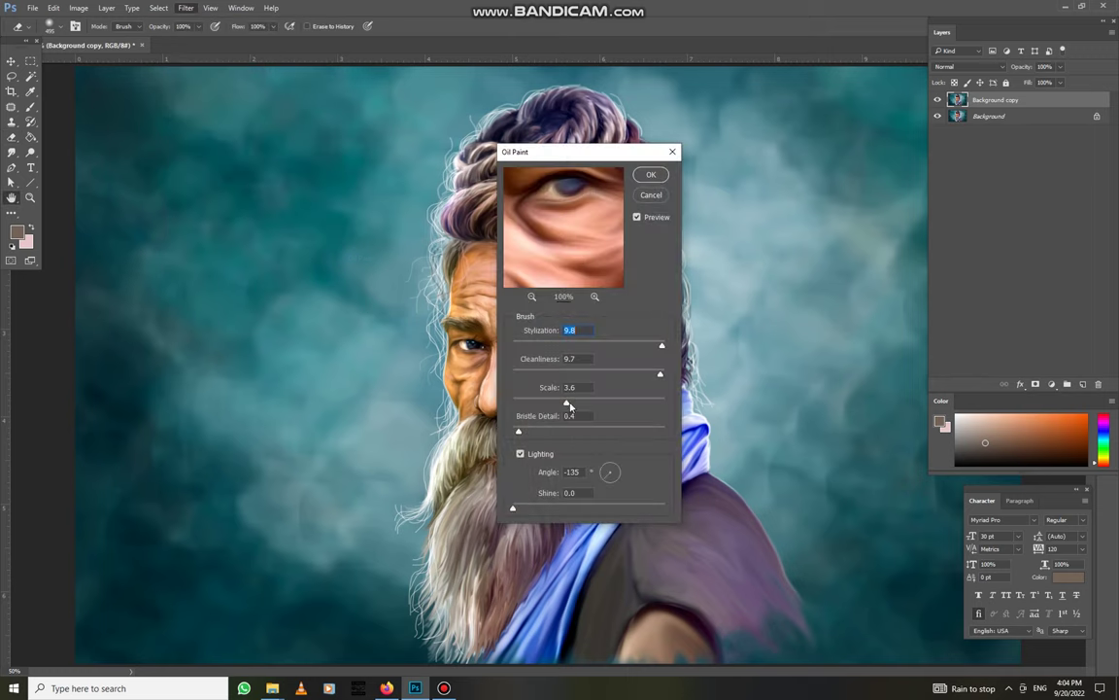
{"action": "left_click_drag", "start_coordinate": [568, 404], "coordinate": [554, 402]}
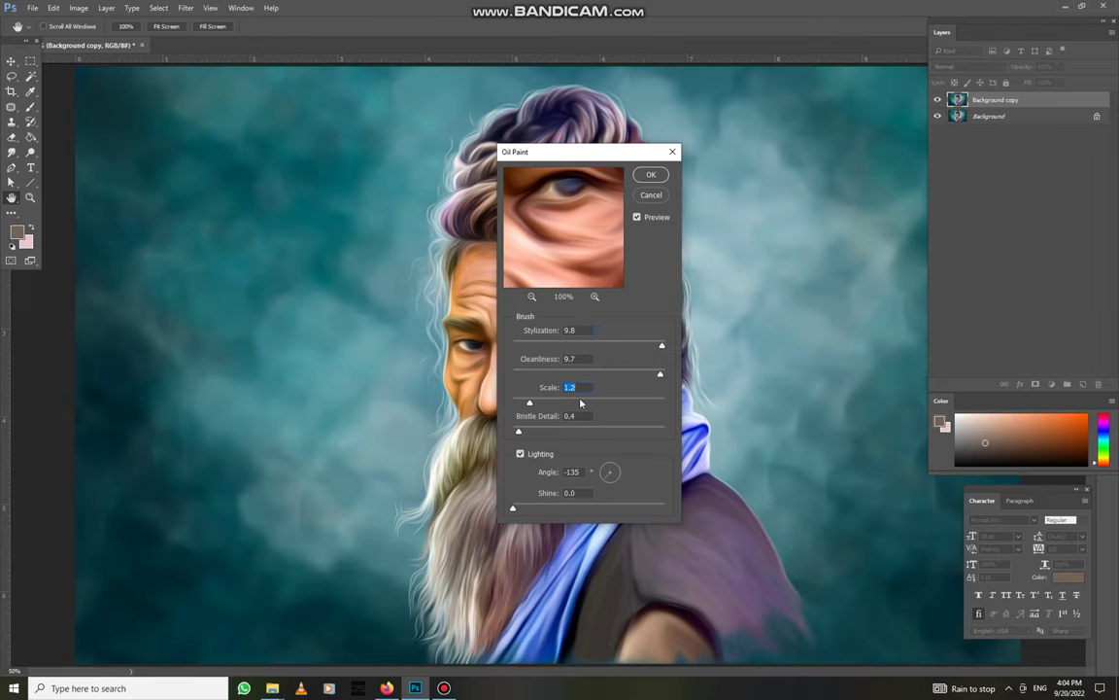
{"action": "left_click", "coordinate": [651, 175]}
Erase the oil-paint copy over both eyes to reveal the sharper original blue eyes
{"action": "key", "text": "e"}
{"action": "scroll", "coordinate": [526, 335], "scroll_direction": "up", "scroll_amount": 2}
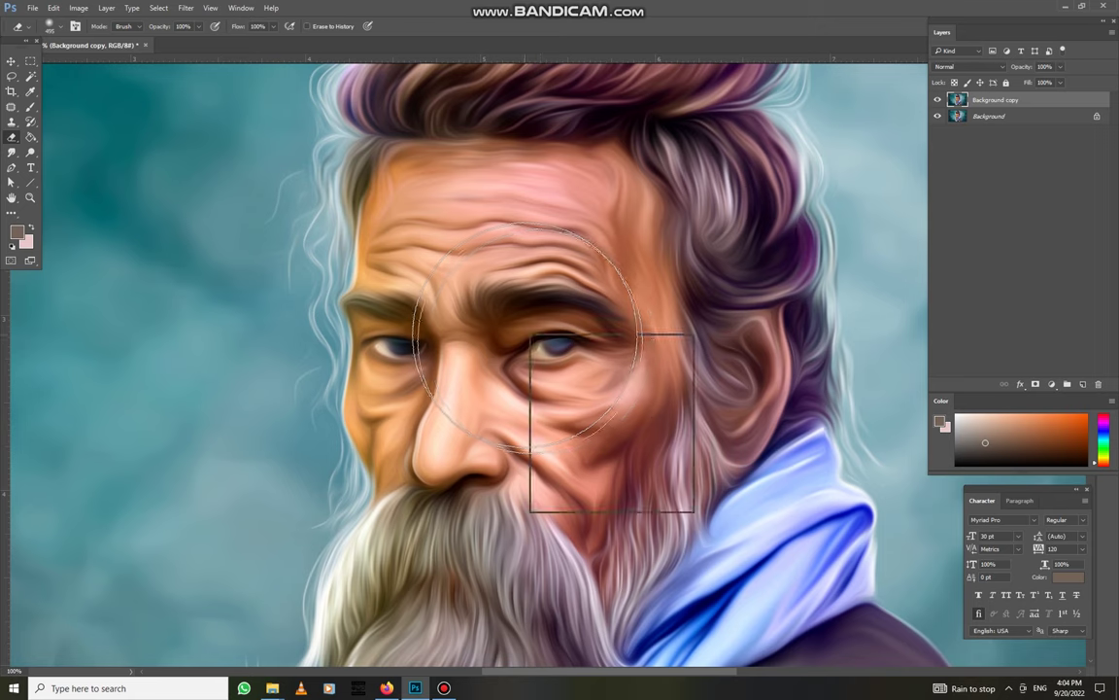
{"action": "key", "text": "Return"}
{"action": "left_click_drag", "start_coordinate": [540, 348], "coordinate": [597, 347]}
{"action": "left_click_drag", "start_coordinate": [418, 347], "coordinate": [362, 342]}
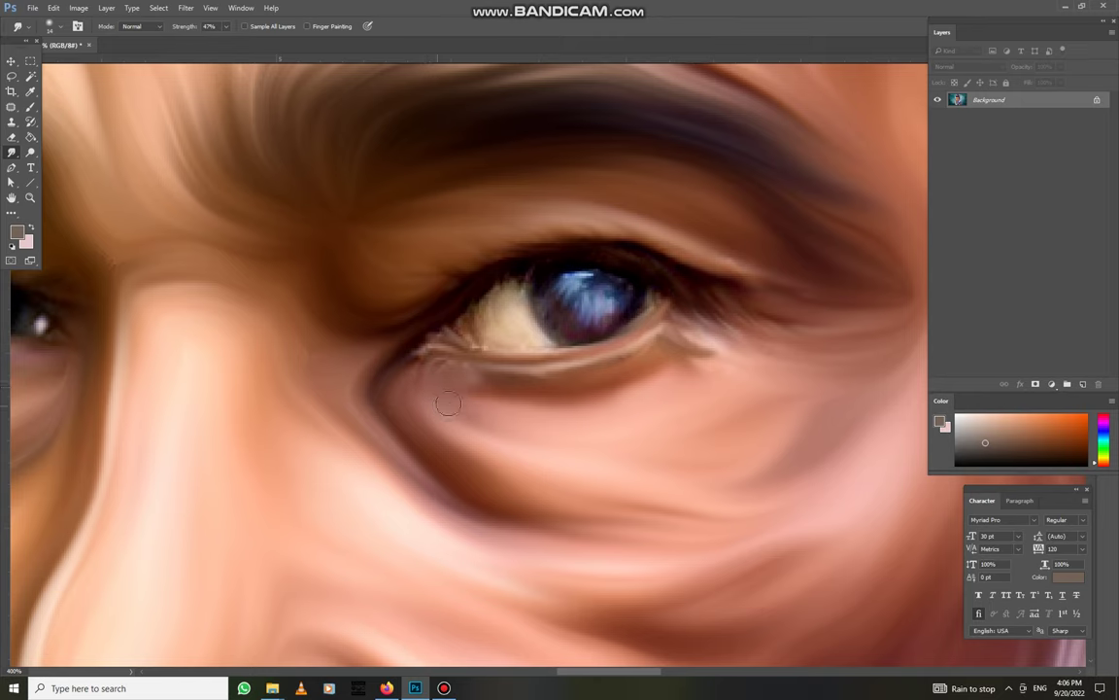
With a small 47% Smudge brush, soften the iris edge, inner eye corner and lower eyelid
{"action": "right_click", "coordinate": [530, 403]}
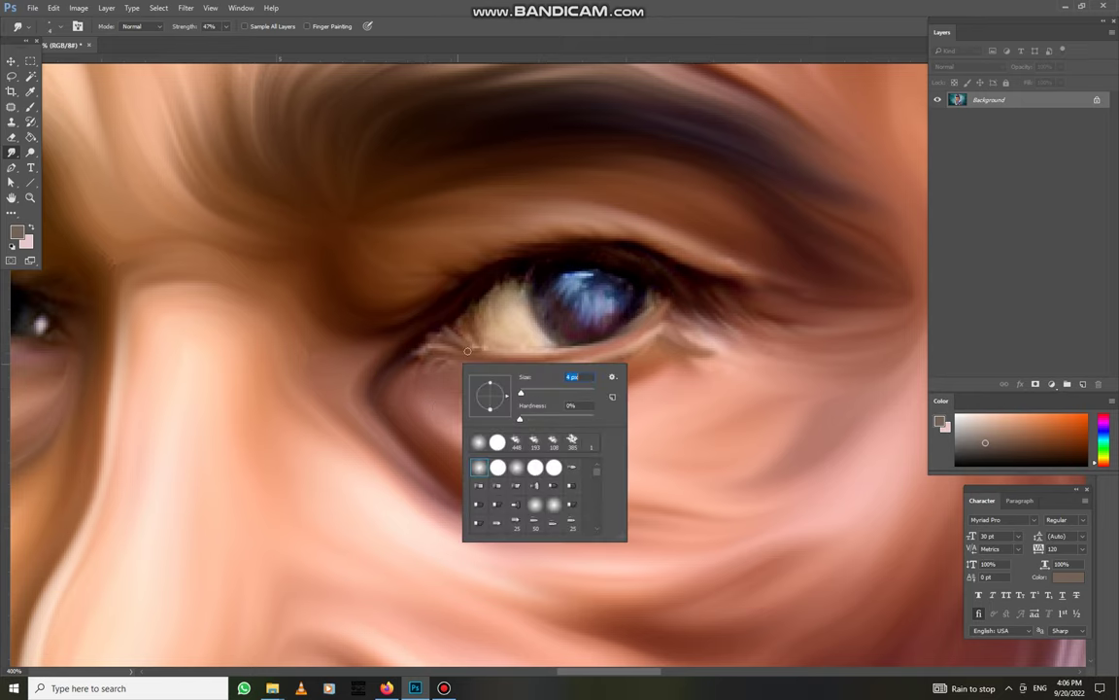
{"action": "key", "text": "Return"}
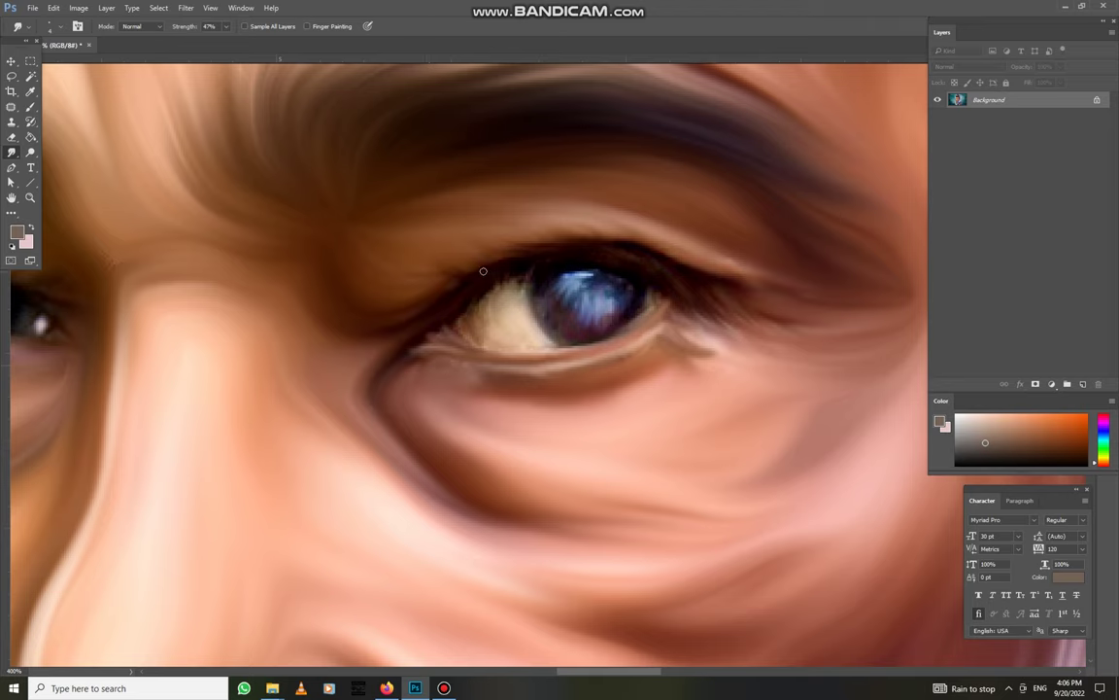
{"action": "right_click", "coordinate": [523, 303]}
{"action": "key", "text": "Return"}
{"action": "mouse_move", "coordinate": [532, 305]}
{"action": "left_mouse_down"}
{"action": "mouse_move", "coordinate": [544, 294]}
{"action": "mouse_move", "coordinate": [565, 327]}
{"action": "mouse_move", "coordinate": [630, 272]}
{"action": "mouse_move", "coordinate": [732, 312]}
{"action": "left_mouse_up"}
{"action": "scroll", "coordinate": [620, 321], "scroll_direction": "down", "scroll_amount": 2}
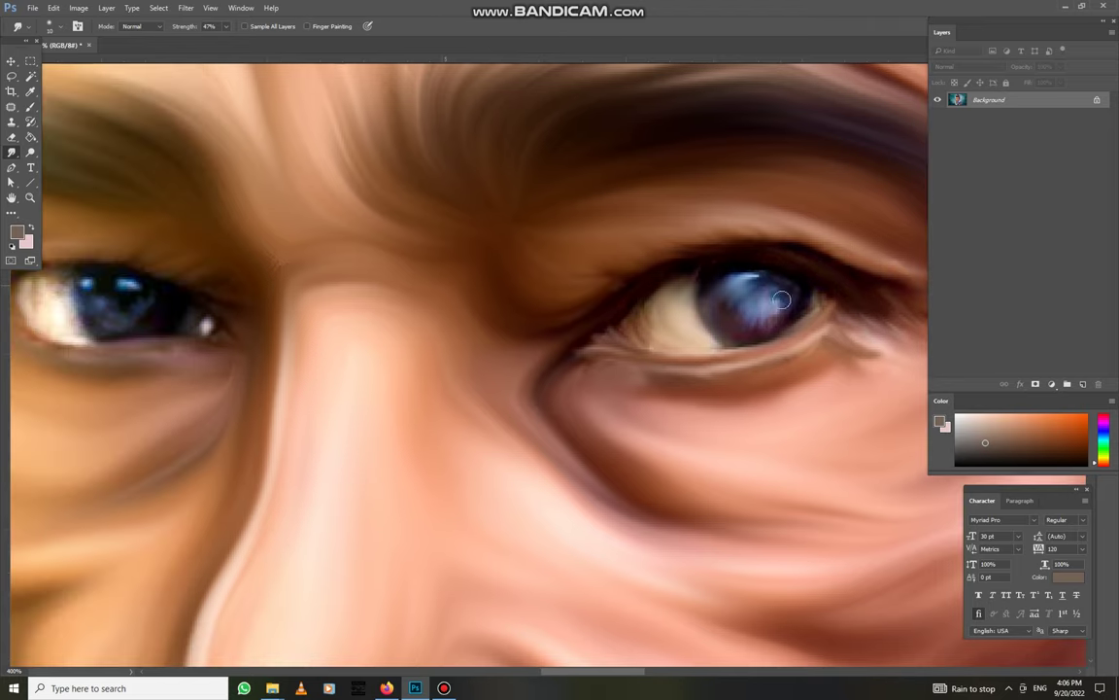
{"action": "scroll", "coordinate": [656, 346], "scroll_direction": "up", "scroll_amount": 2}
{"action": "left_click_drag", "start_coordinate": [656, 346], "coordinate": [797, 349]}
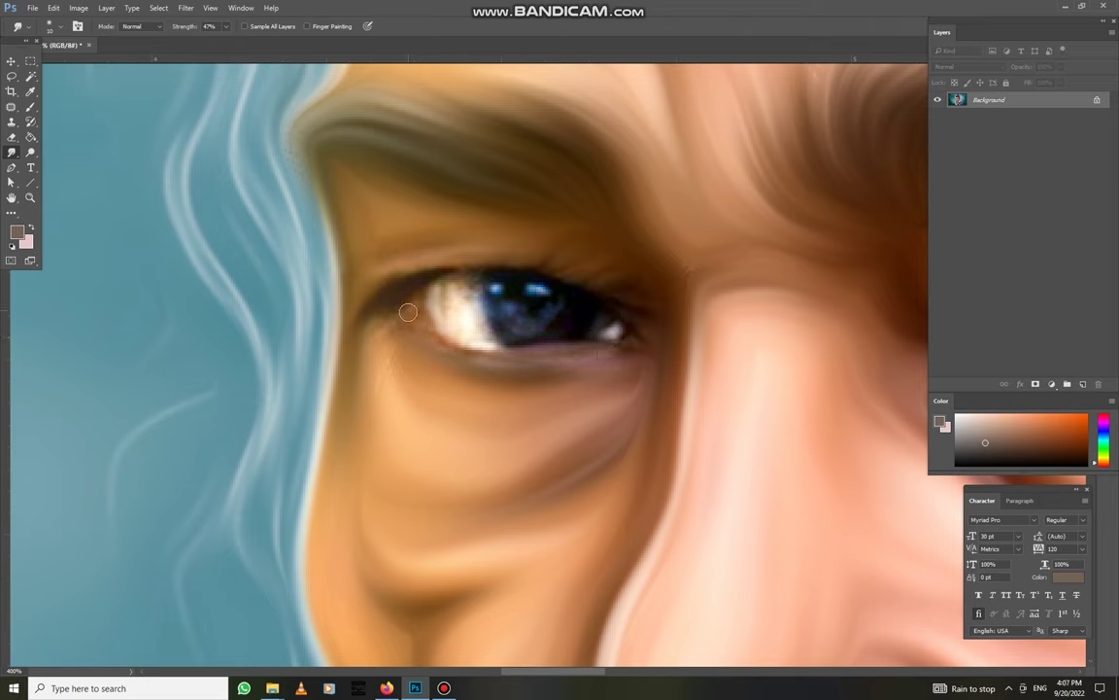
{"action": "mouse_move", "coordinate": [403, 289]}
{"action": "left_mouse_down"}
{"action": "mouse_move", "coordinate": [478, 323]}
{"action": "mouse_move", "coordinate": [423, 251]}
{"action": "mouse_move", "coordinate": [441, 243]}
{"action": "mouse_move", "coordinate": [456, 282]}
{"action": "mouse_move", "coordinate": [514, 289]}
{"action": "mouse_move", "coordinate": [512, 312]}
{"action": "mouse_move", "coordinate": [555, 307]}
{"action": "mouse_move", "coordinate": [510, 334]}
{"action": "mouse_move", "coordinate": [568, 318]}
{"action": "mouse_move", "coordinate": [533, 275]}
{"action": "mouse_move", "coordinate": [585, 297]}
{"action": "mouse_move", "coordinate": [566, 332]}
{"action": "mouse_move", "coordinate": [624, 285]}
{"action": "mouse_move", "coordinate": [544, 319]}
{"action": "mouse_move", "coordinate": [577, 312]}
{"action": "mouse_move", "coordinate": [617, 362]}
{"action": "mouse_move", "coordinate": [545, 356]}
{"action": "left_mouse_up"}
{"action": "scroll", "coordinate": [674, 288], "scroll_direction": "down", "scroll_amount": 3}
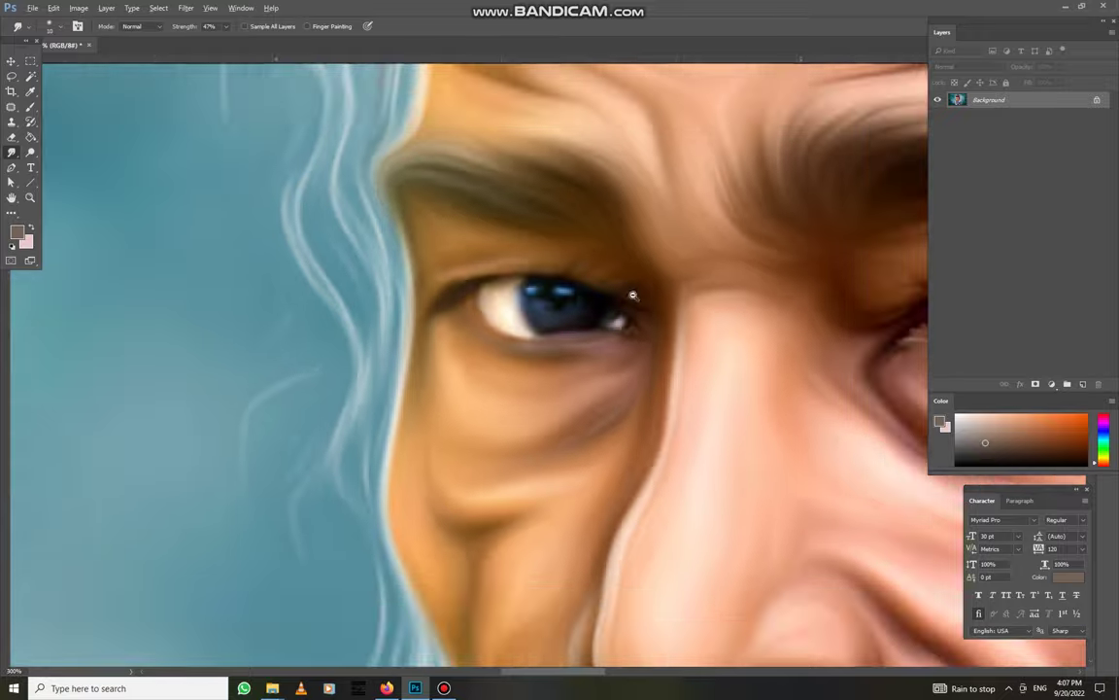
{"action": "scroll", "coordinate": [651, 309], "scroll_direction": "down", "scroll_amount": 2}
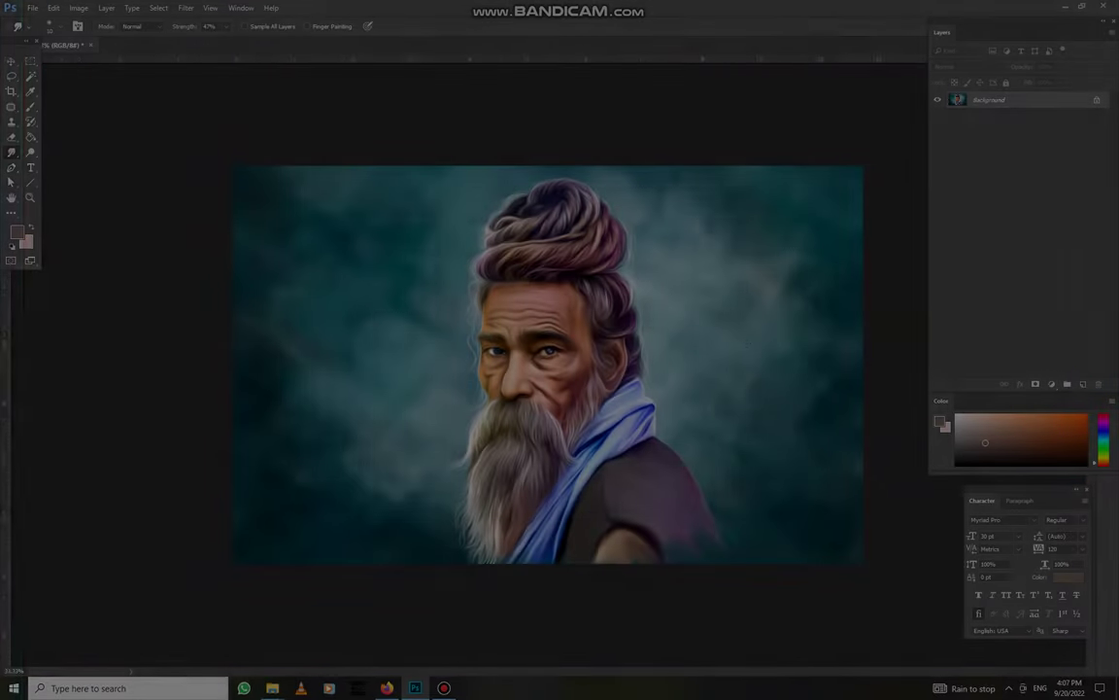